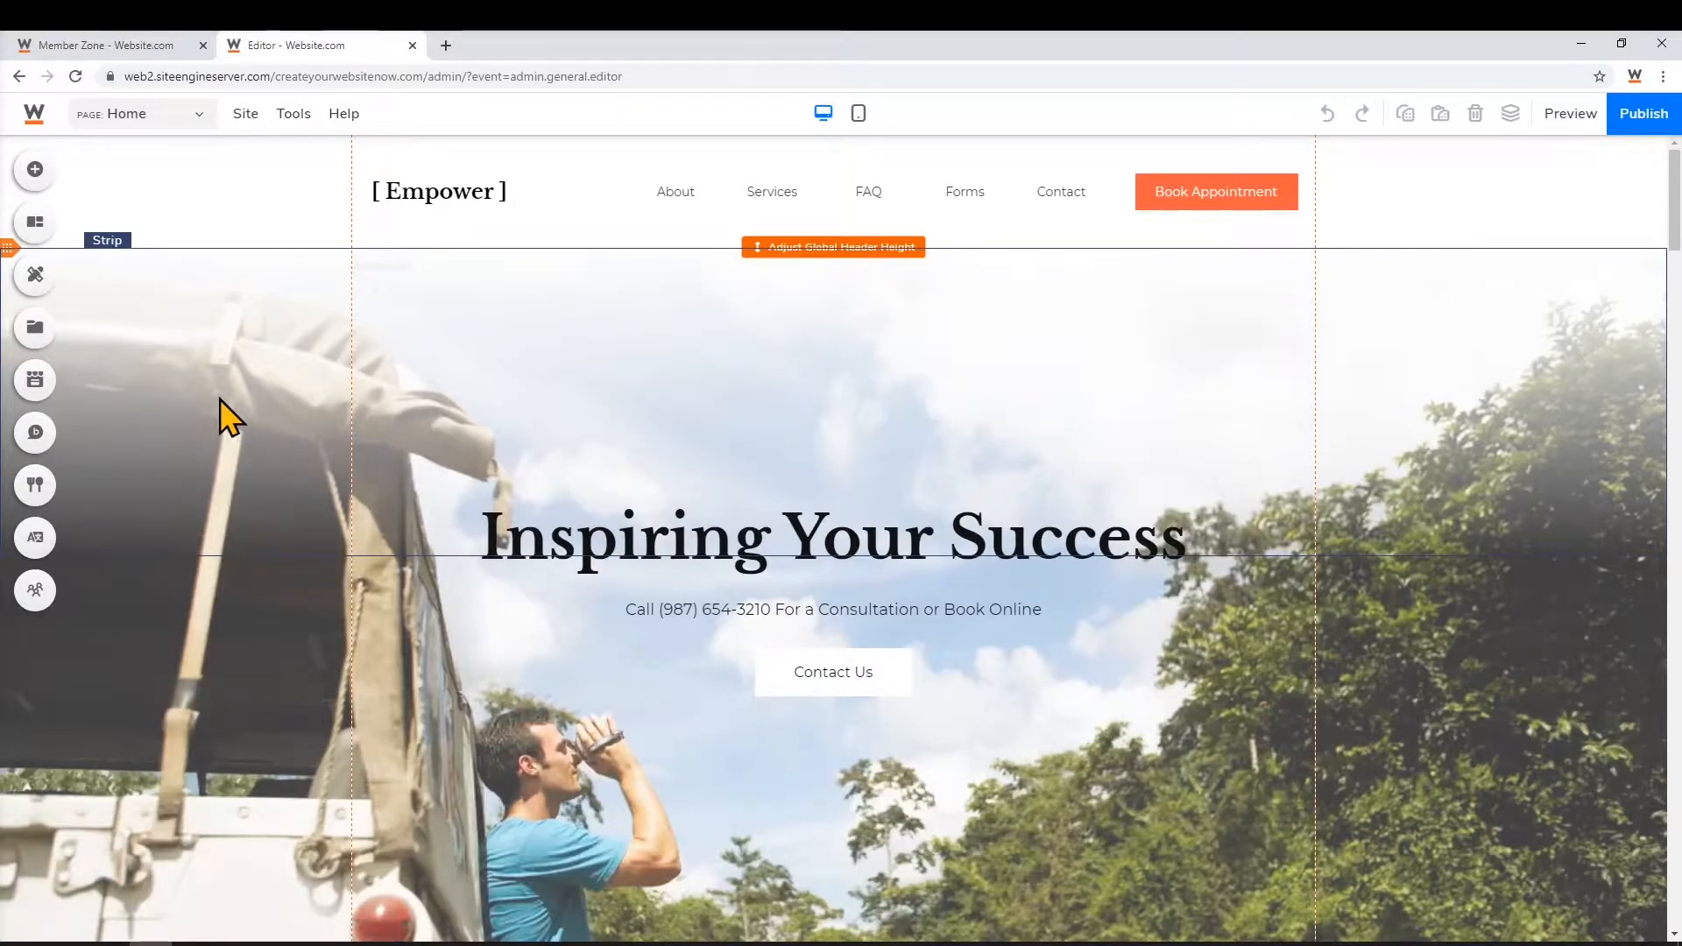
Replace the current site with the Empower Life Coaching template, confirming the content overwrite
{"action": "left_click", "coordinate": [241, 122]}
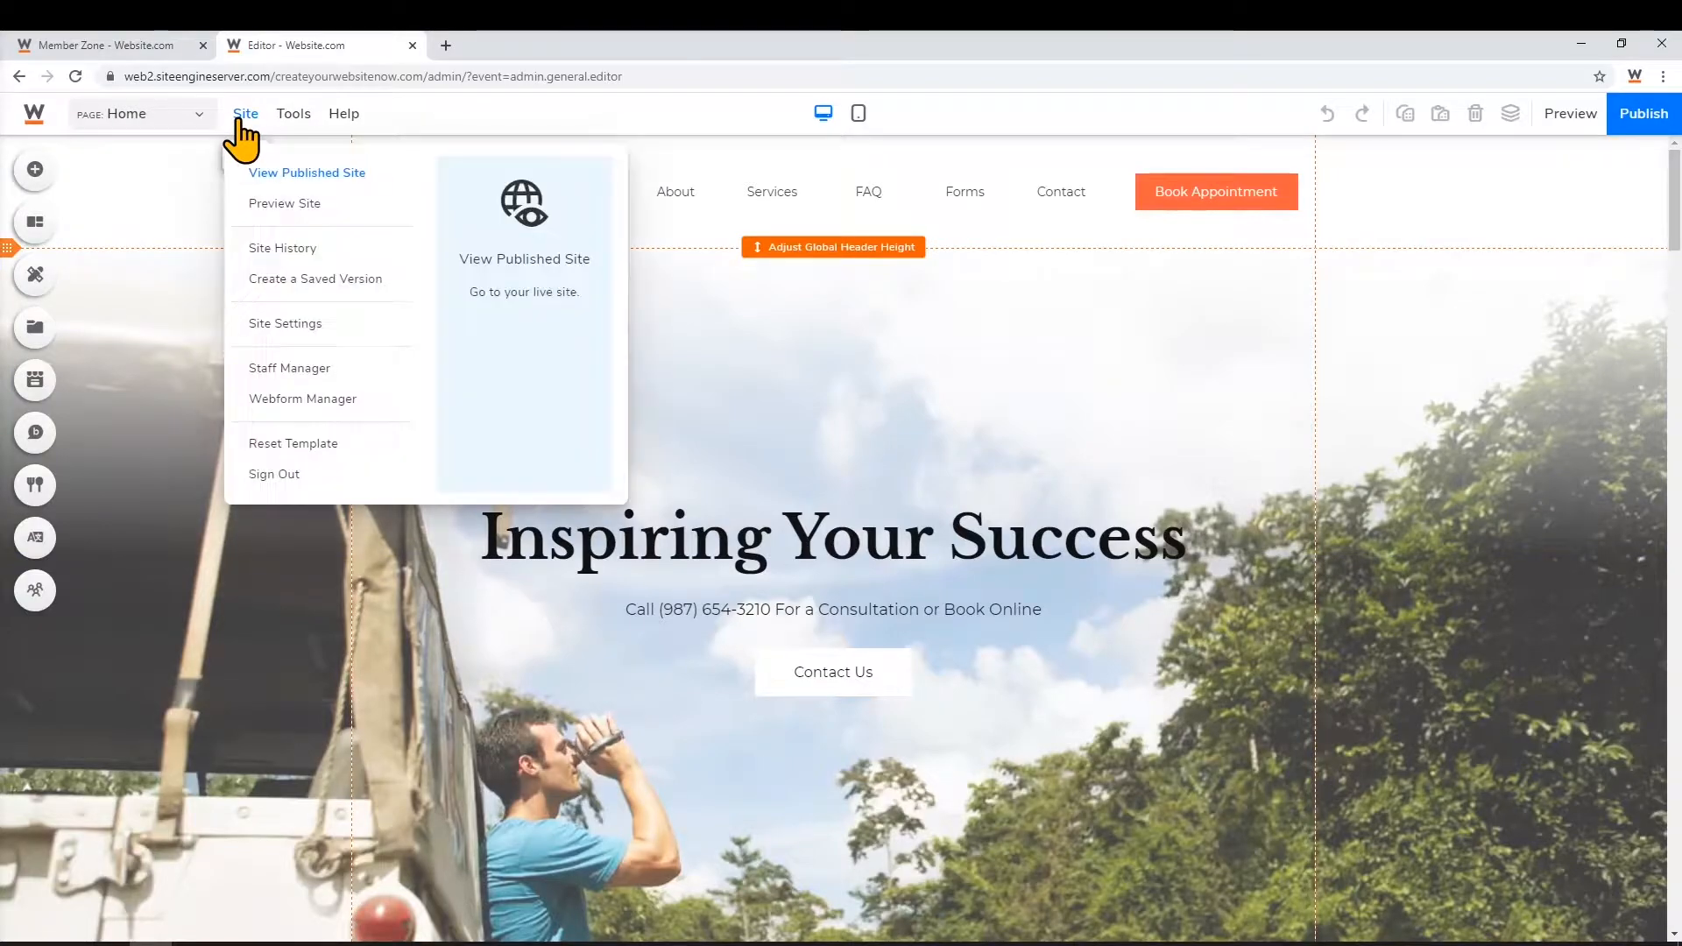
{"action": "left_click", "coordinate": [347, 446]}
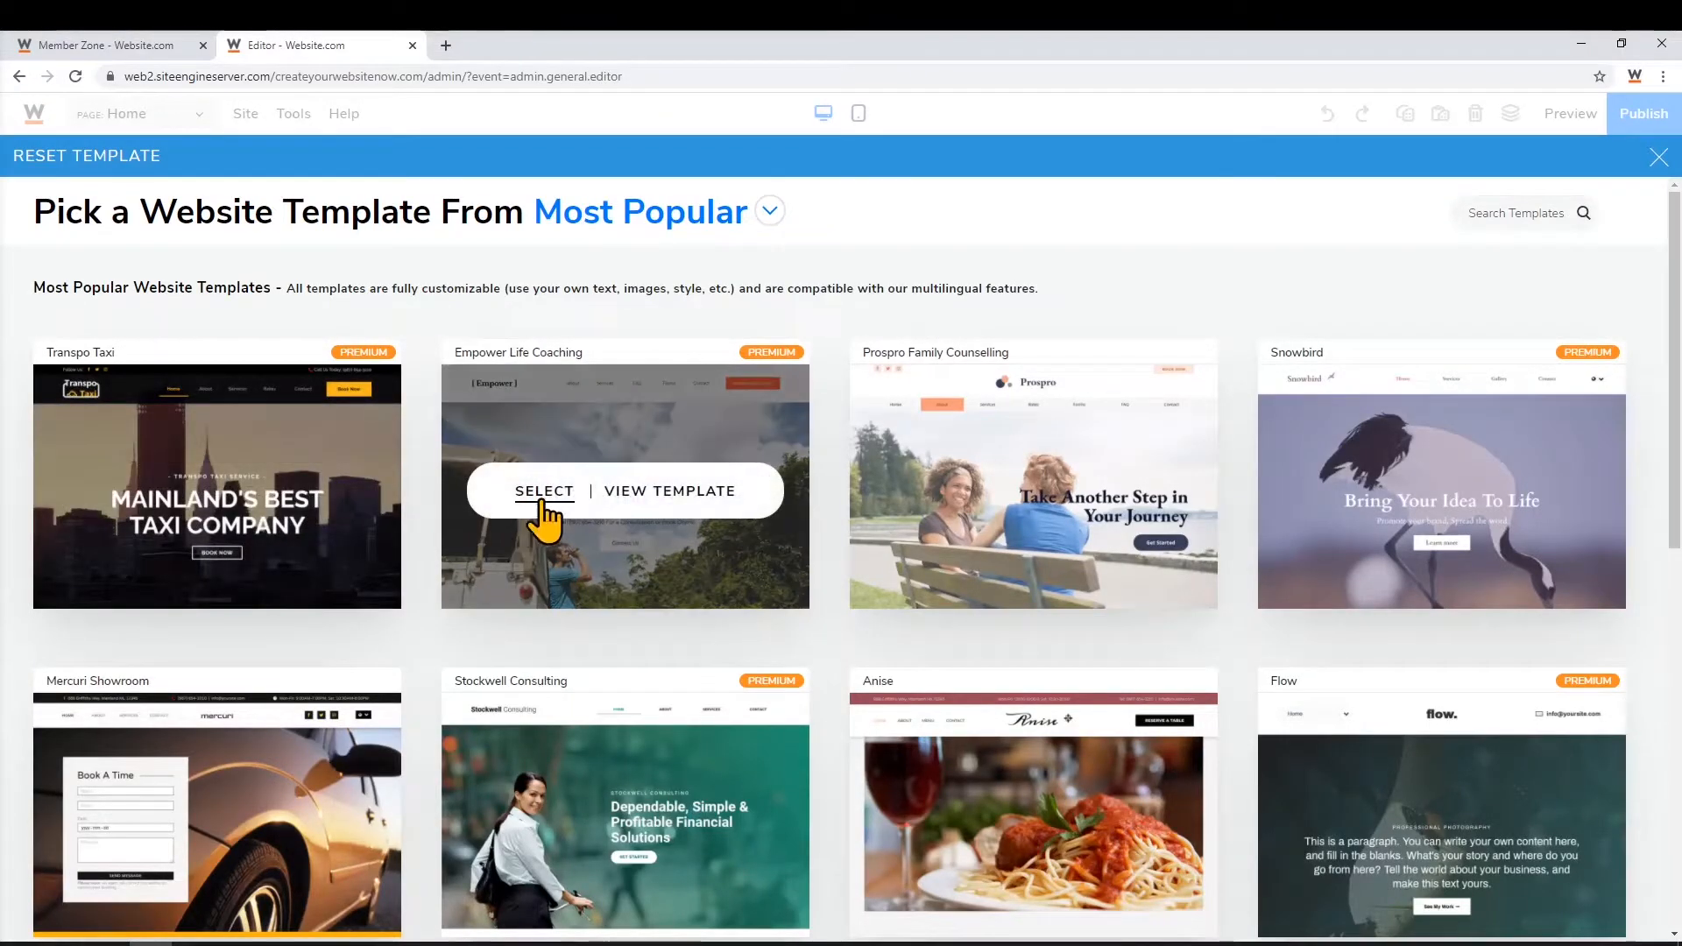
{"action": "left_click", "coordinate": [544, 492]}
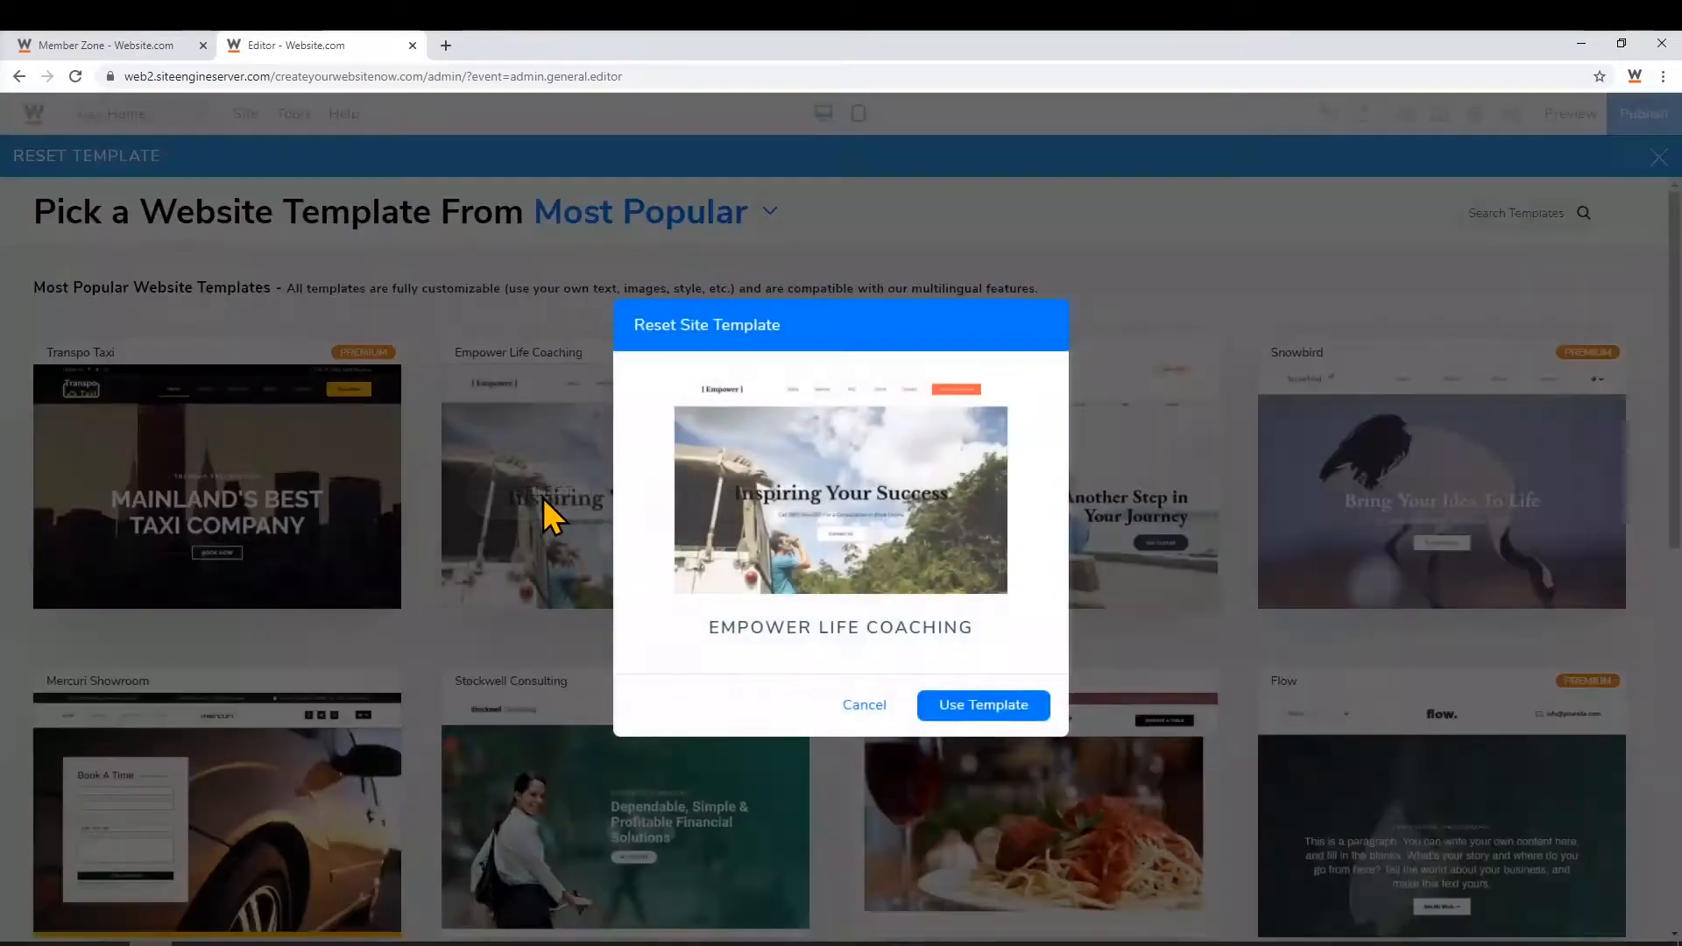
{"action": "left_click", "coordinate": [952, 704]}
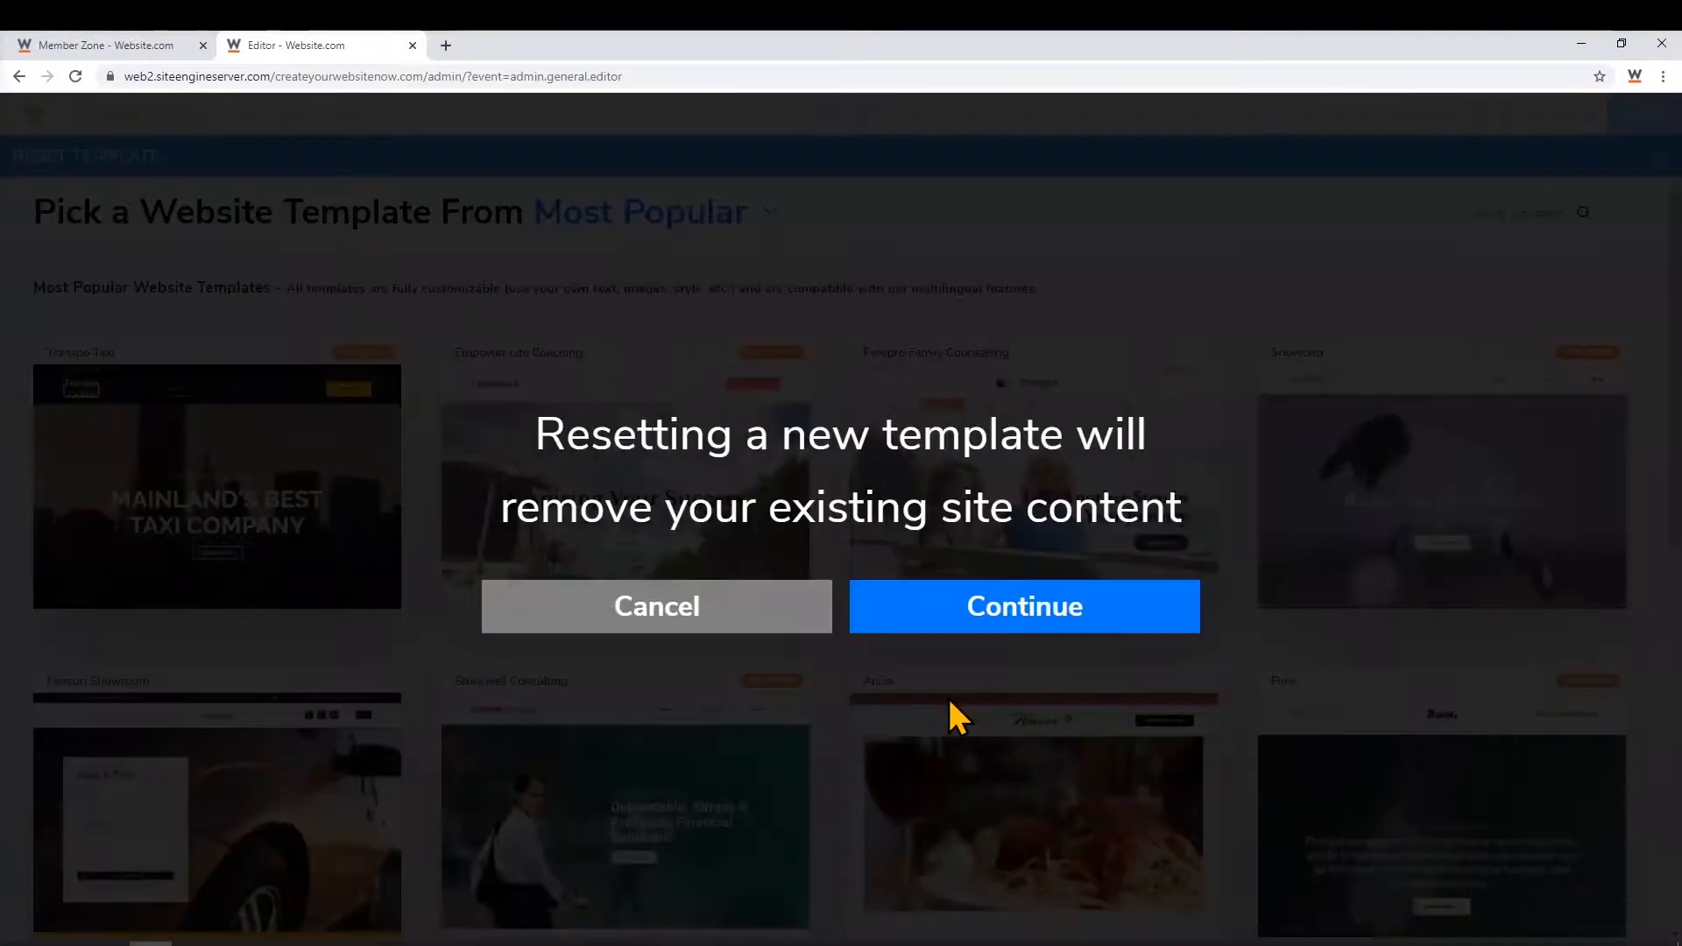
{"action": "left_click", "coordinate": [976, 620]}
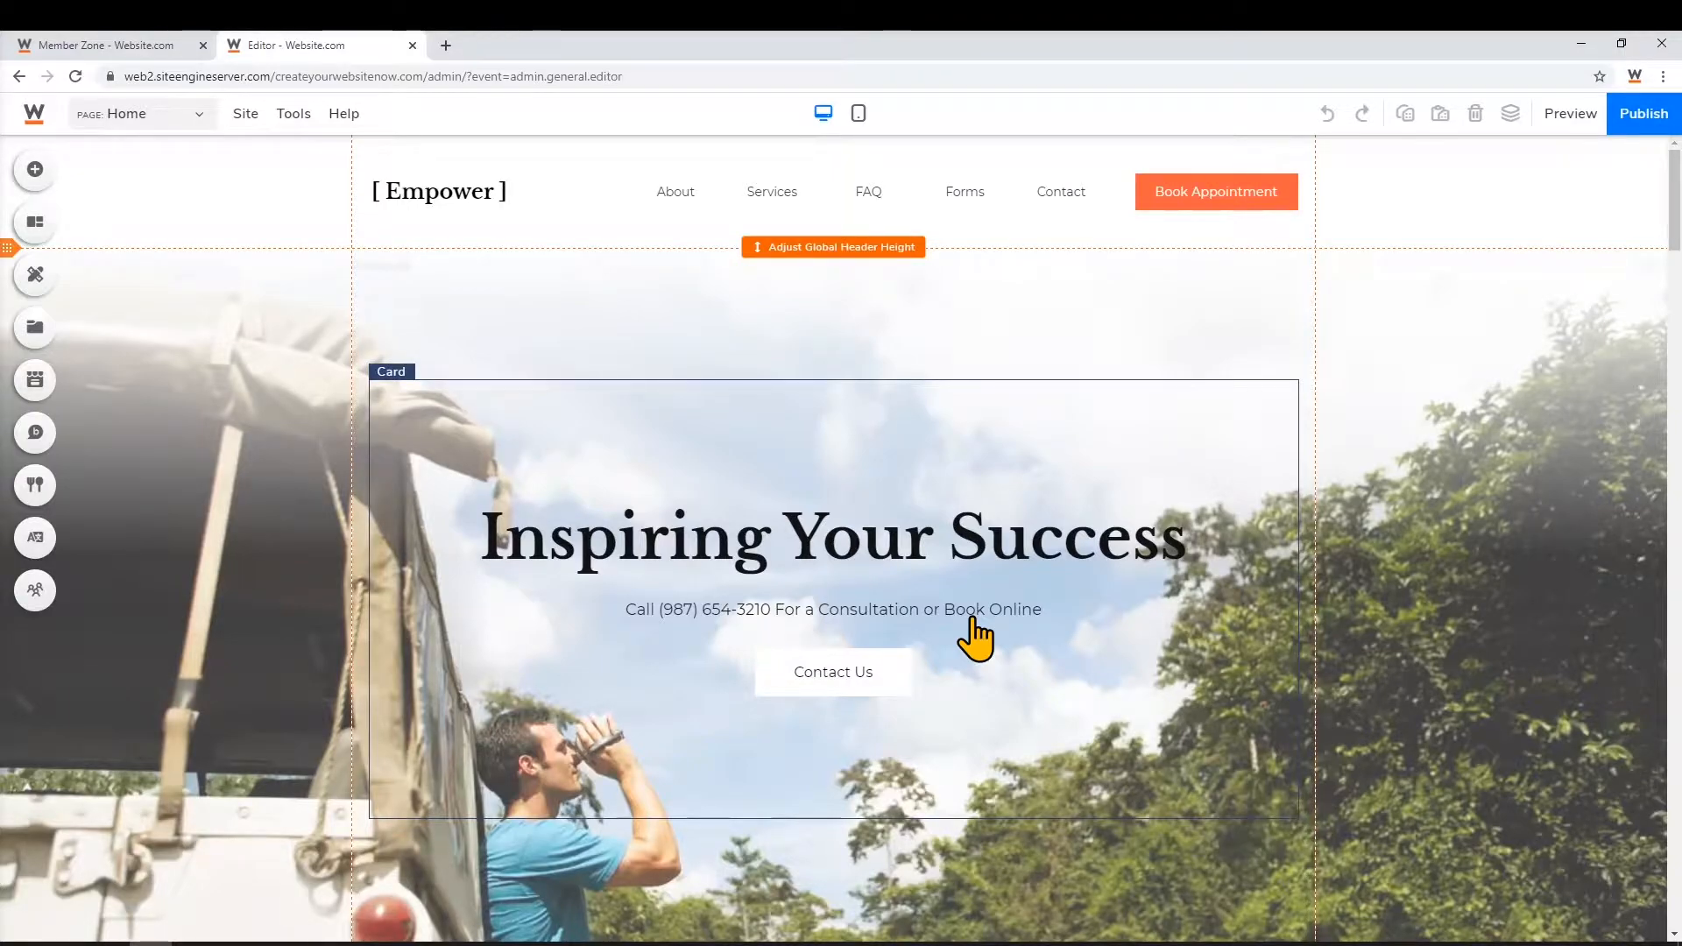
Retype the [ Empower ] header logo as 'InspireLife', then review its style settings
{"action": "left_click", "coordinate": [430, 202]}
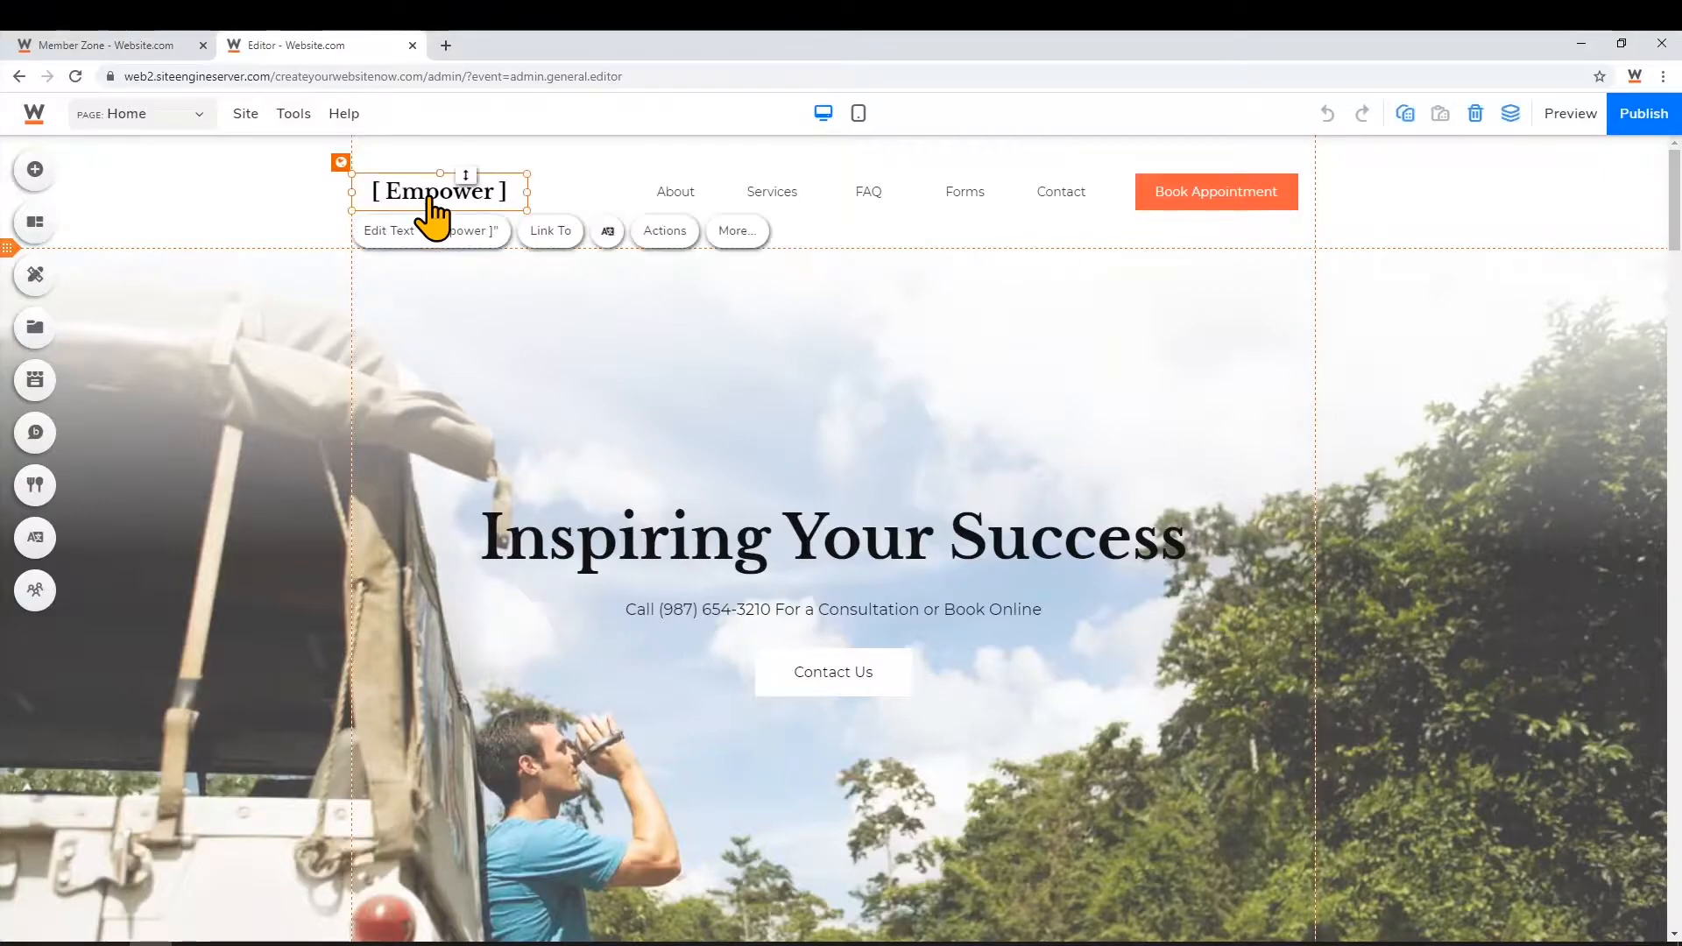
{"action": "left_click", "coordinate": [462, 230]}
{"action": "type", "text": "InspireLife"}
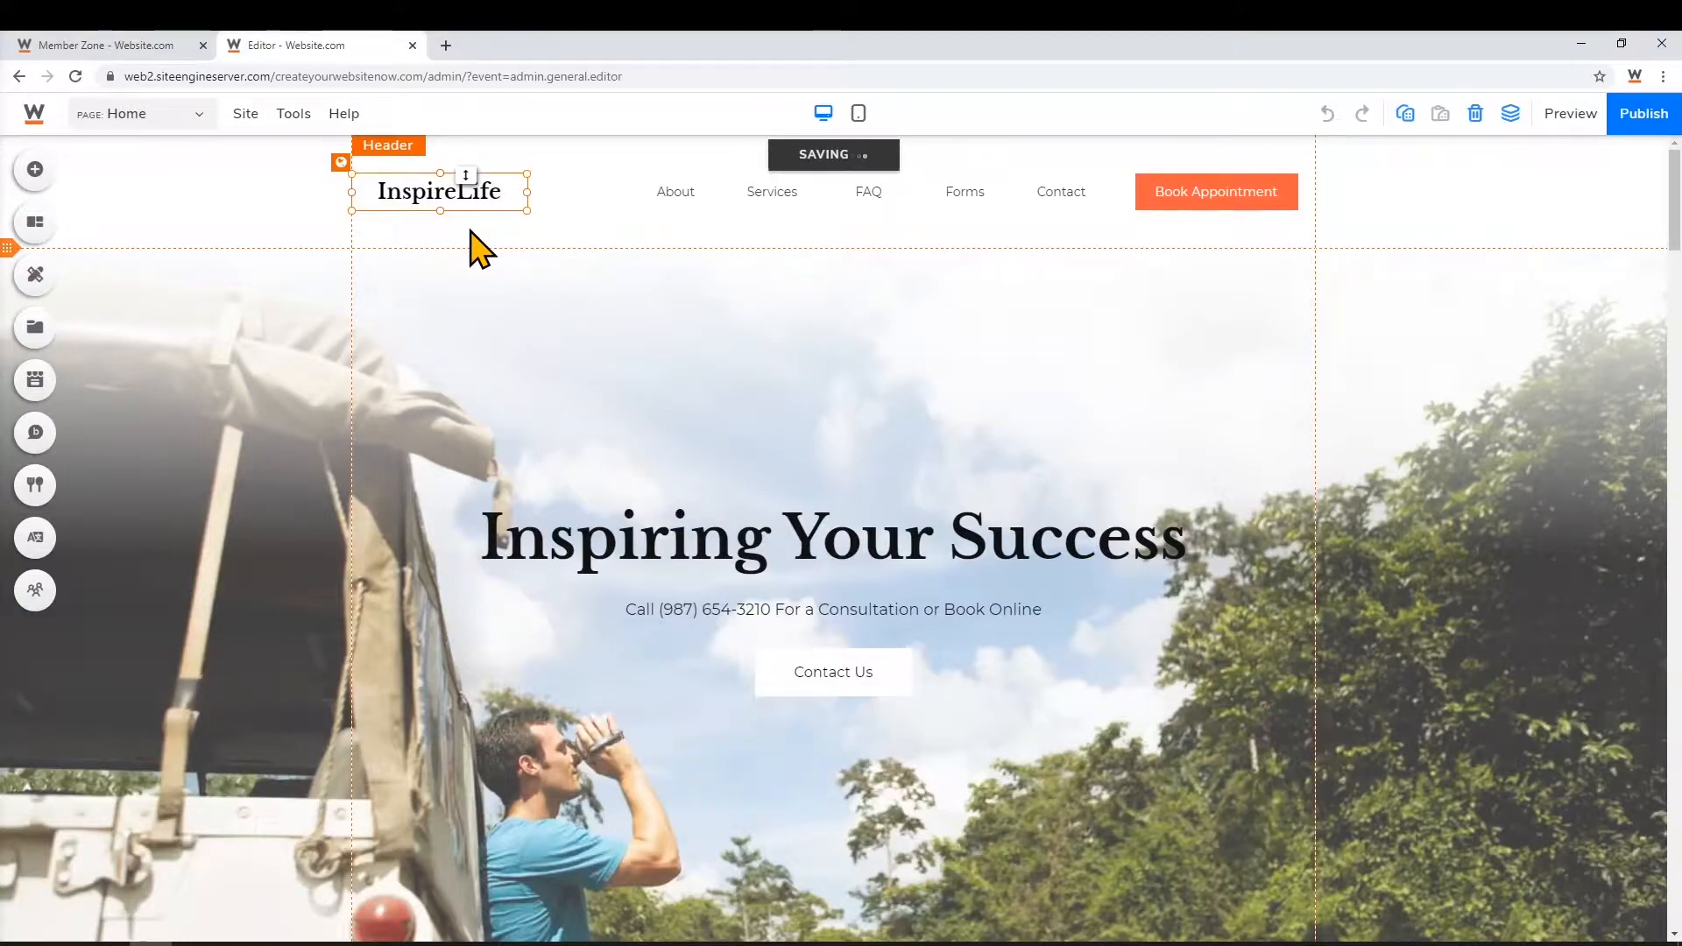
{"action": "left_click", "coordinate": [482, 200]}
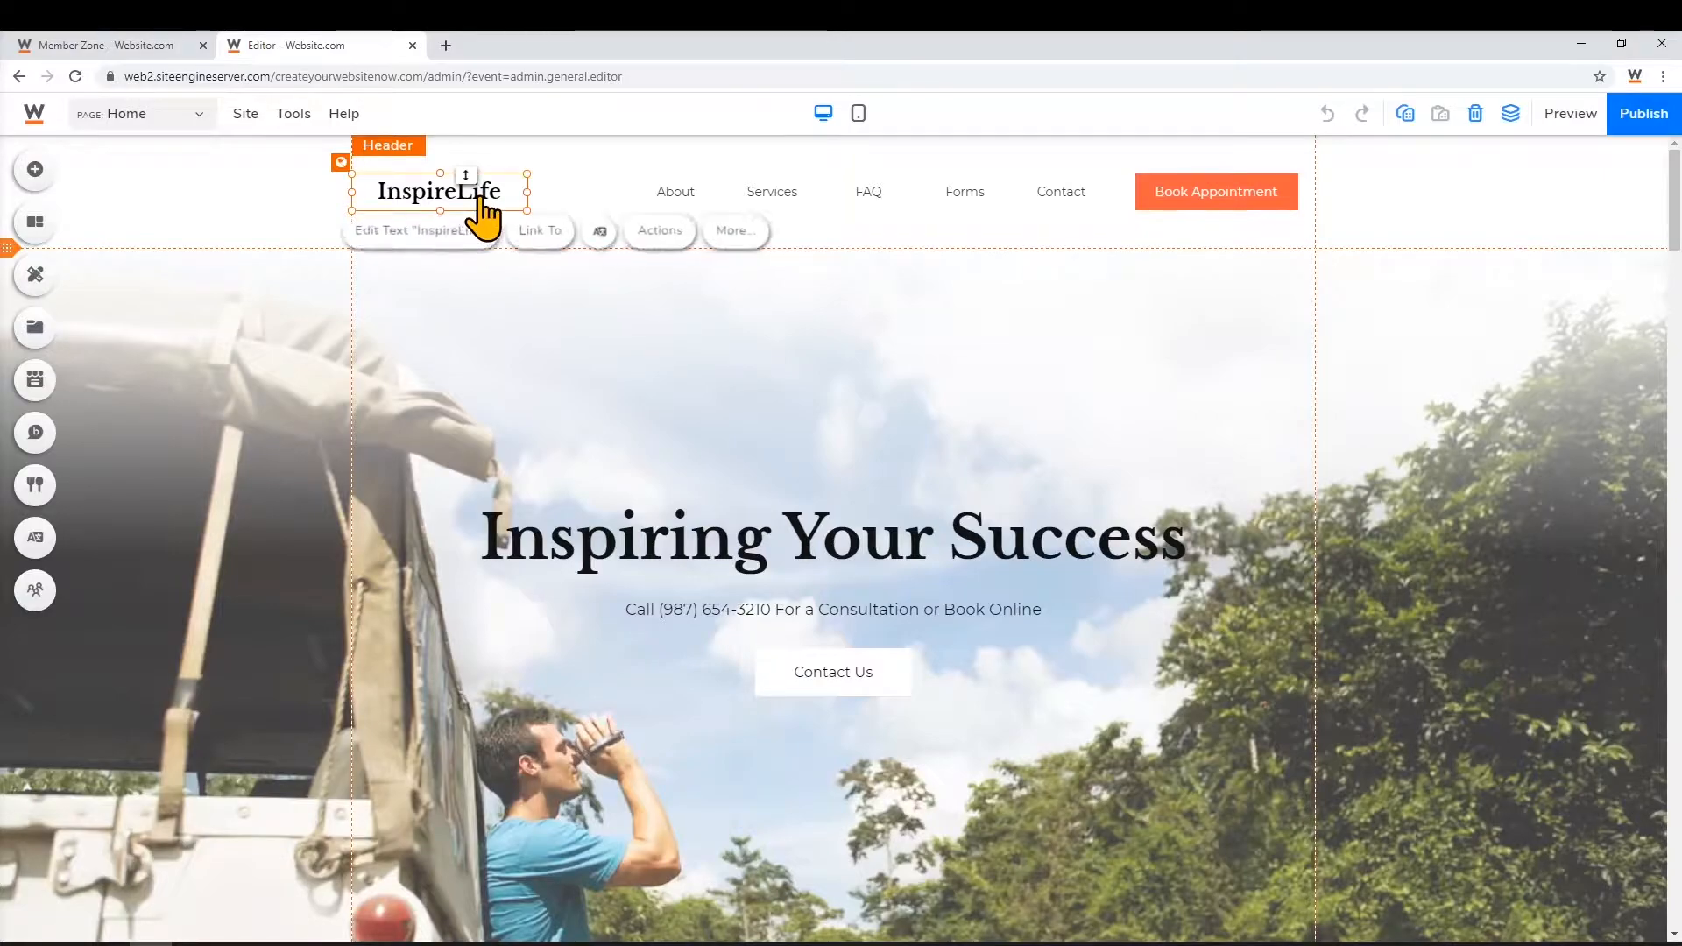
{"action": "left_click", "coordinate": [711, 232]}
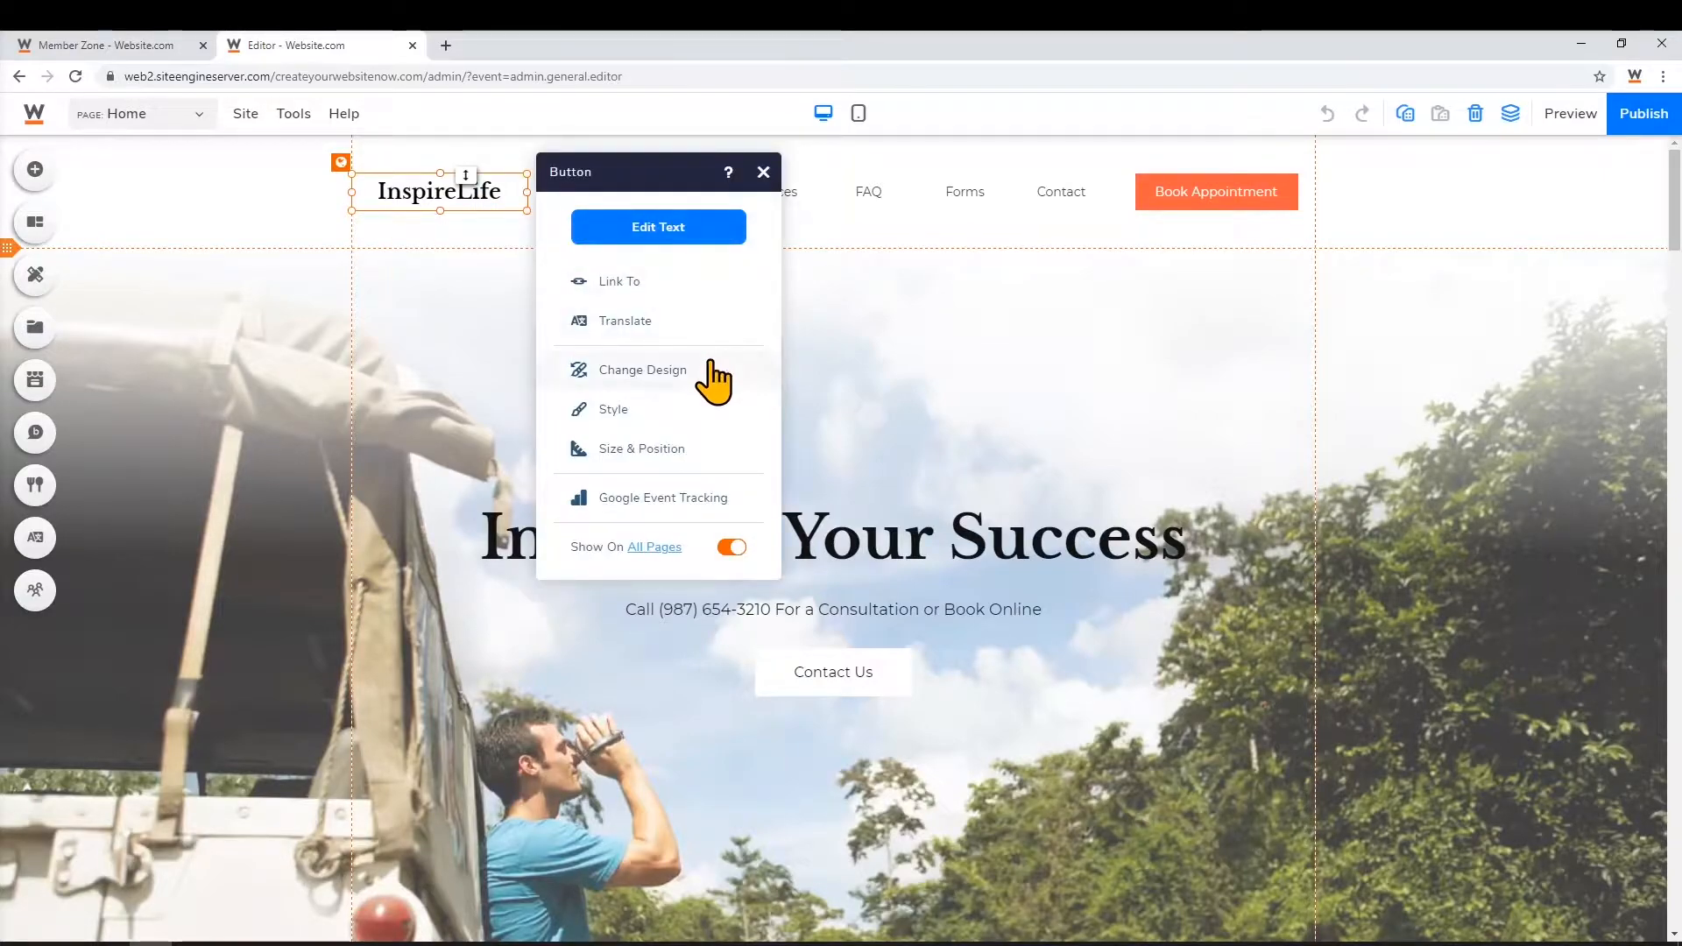
{"action": "left_click", "coordinate": [691, 410]}
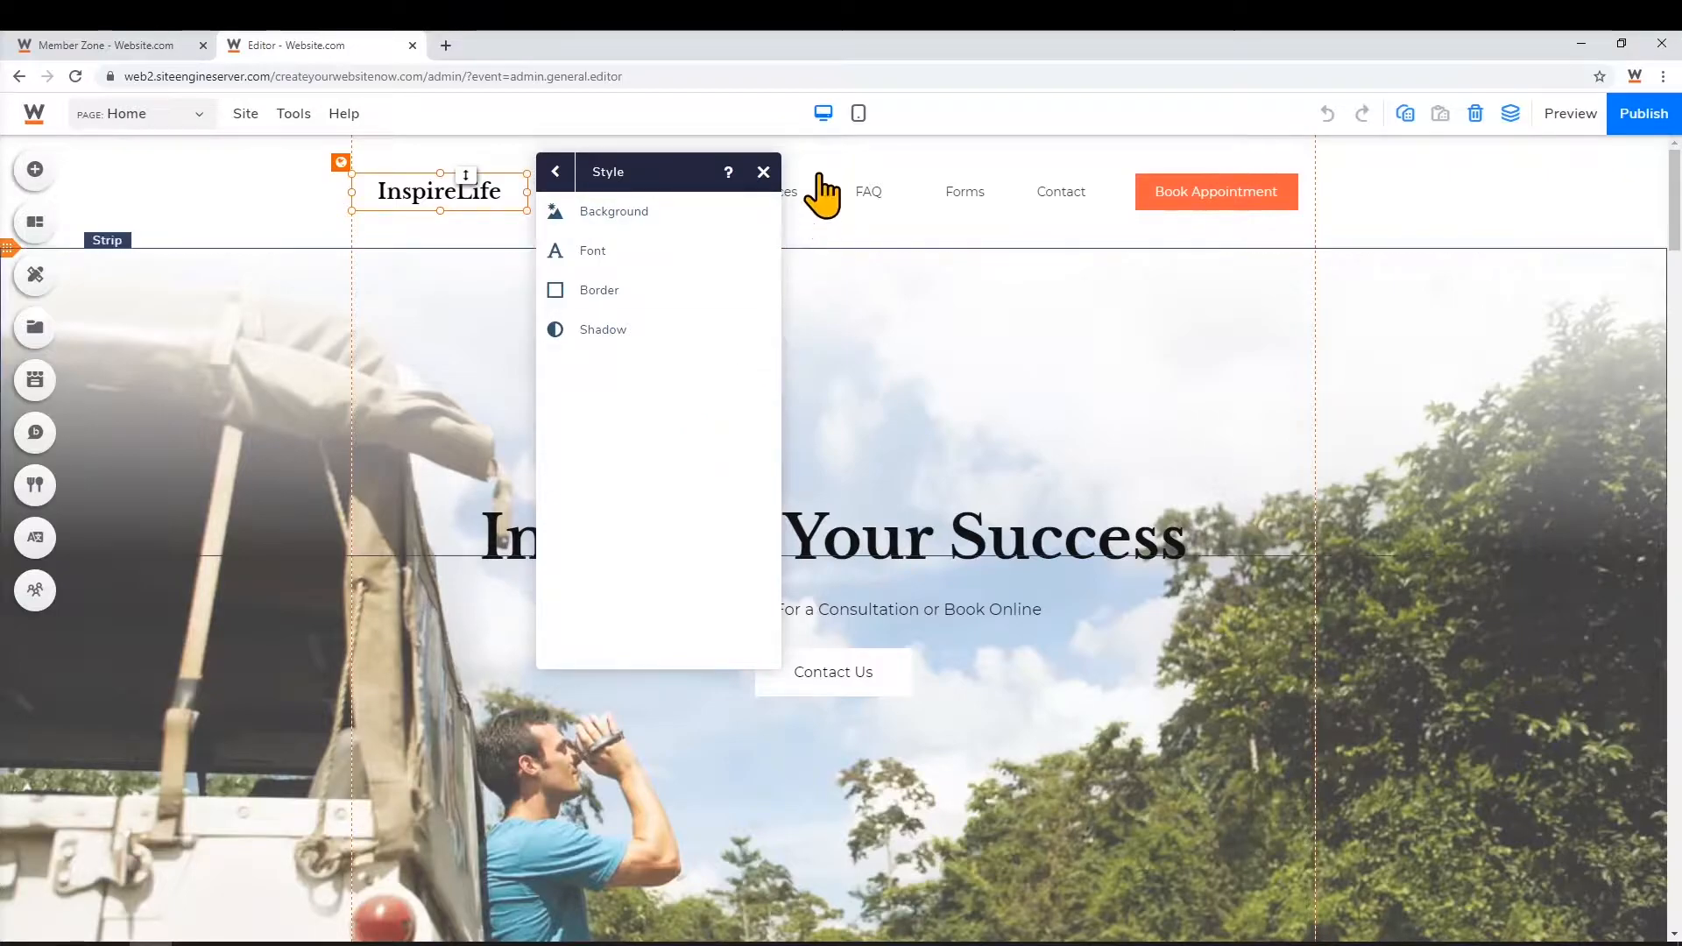
{"action": "left_click", "coordinate": [763, 172]}
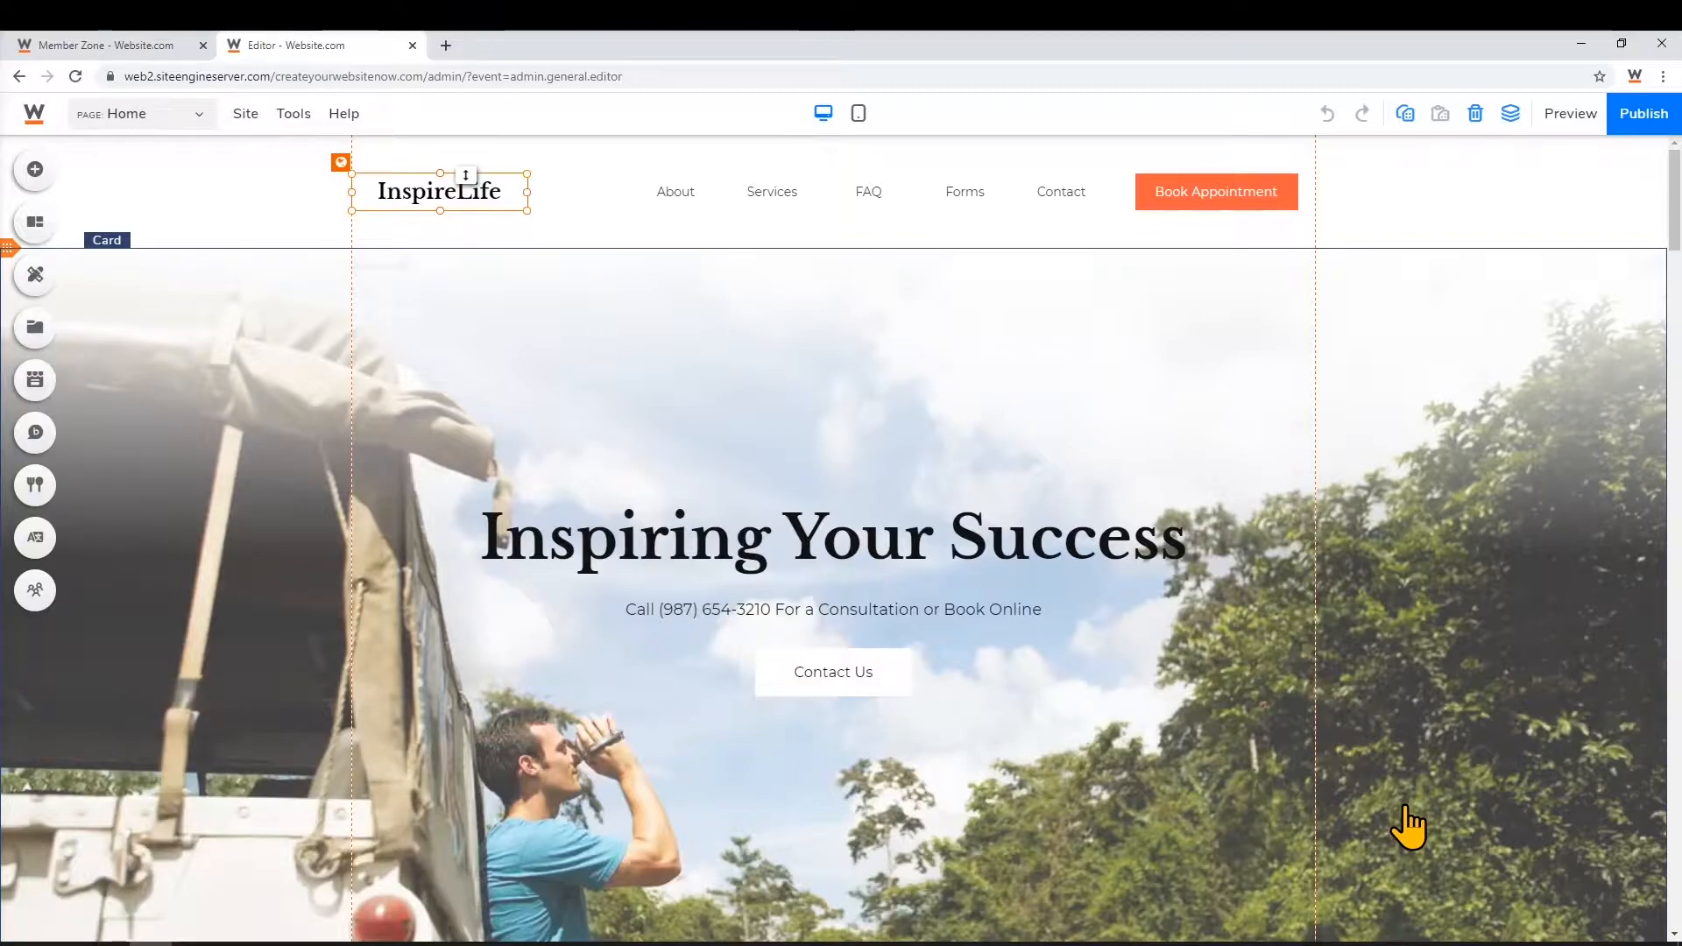
Open the hero background's Replace Image dialog and search stock images for 'people'
{"action": "left_click", "coordinate": [234, 863]}
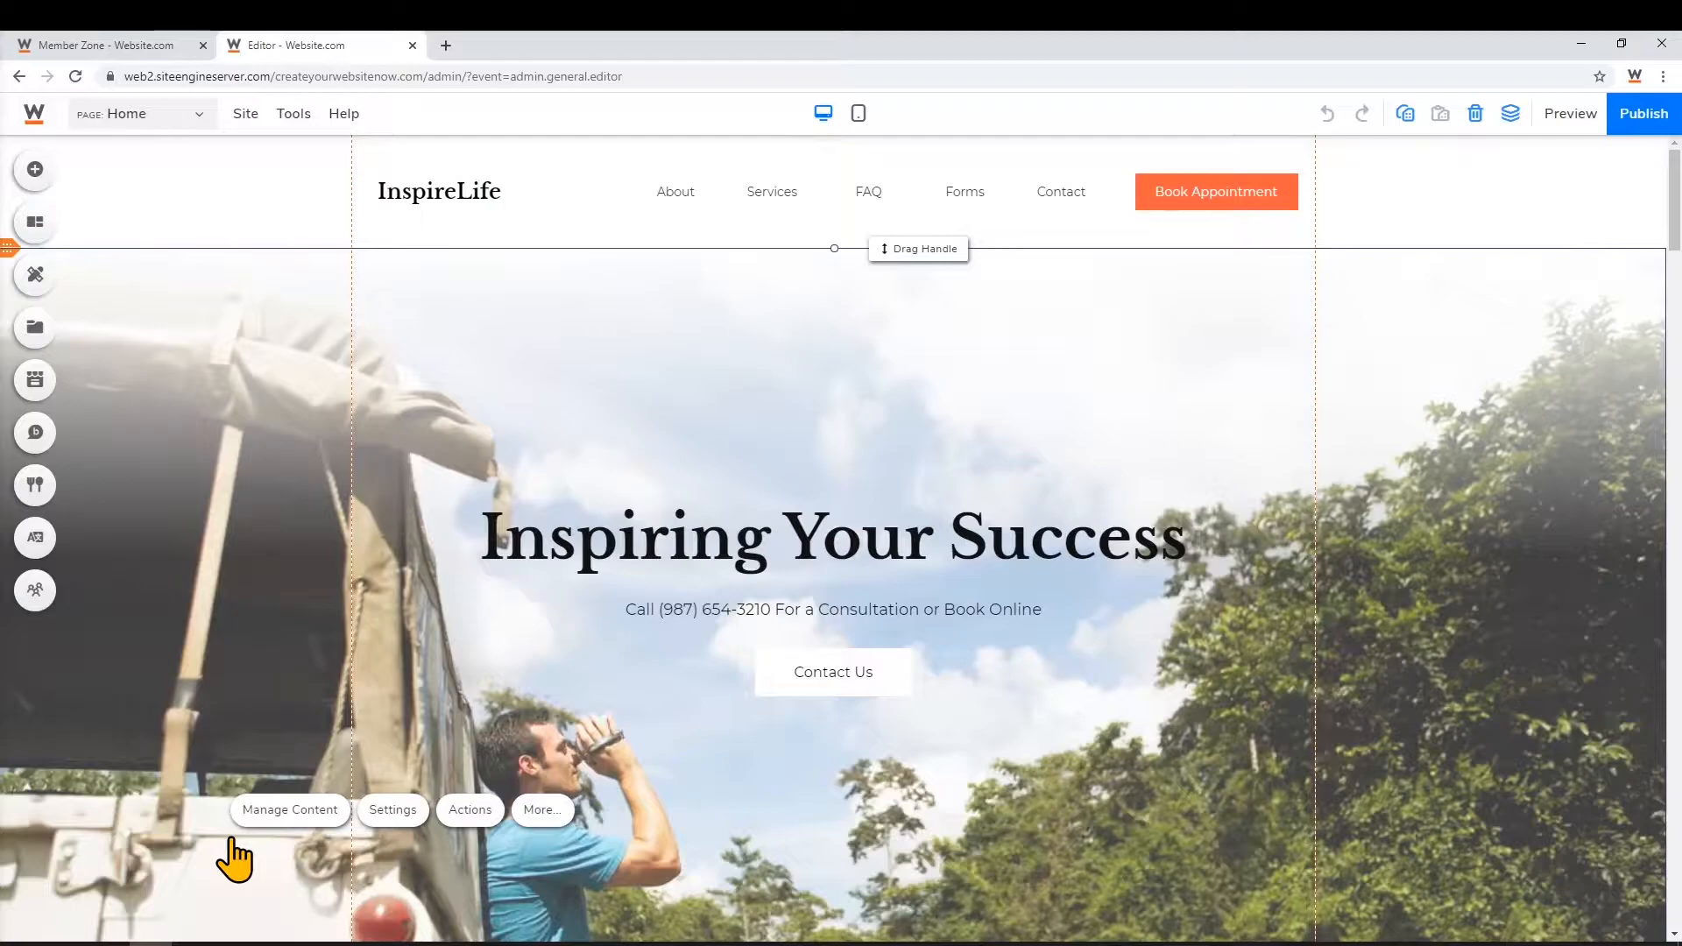
{"action": "left_click", "coordinate": [287, 812]}
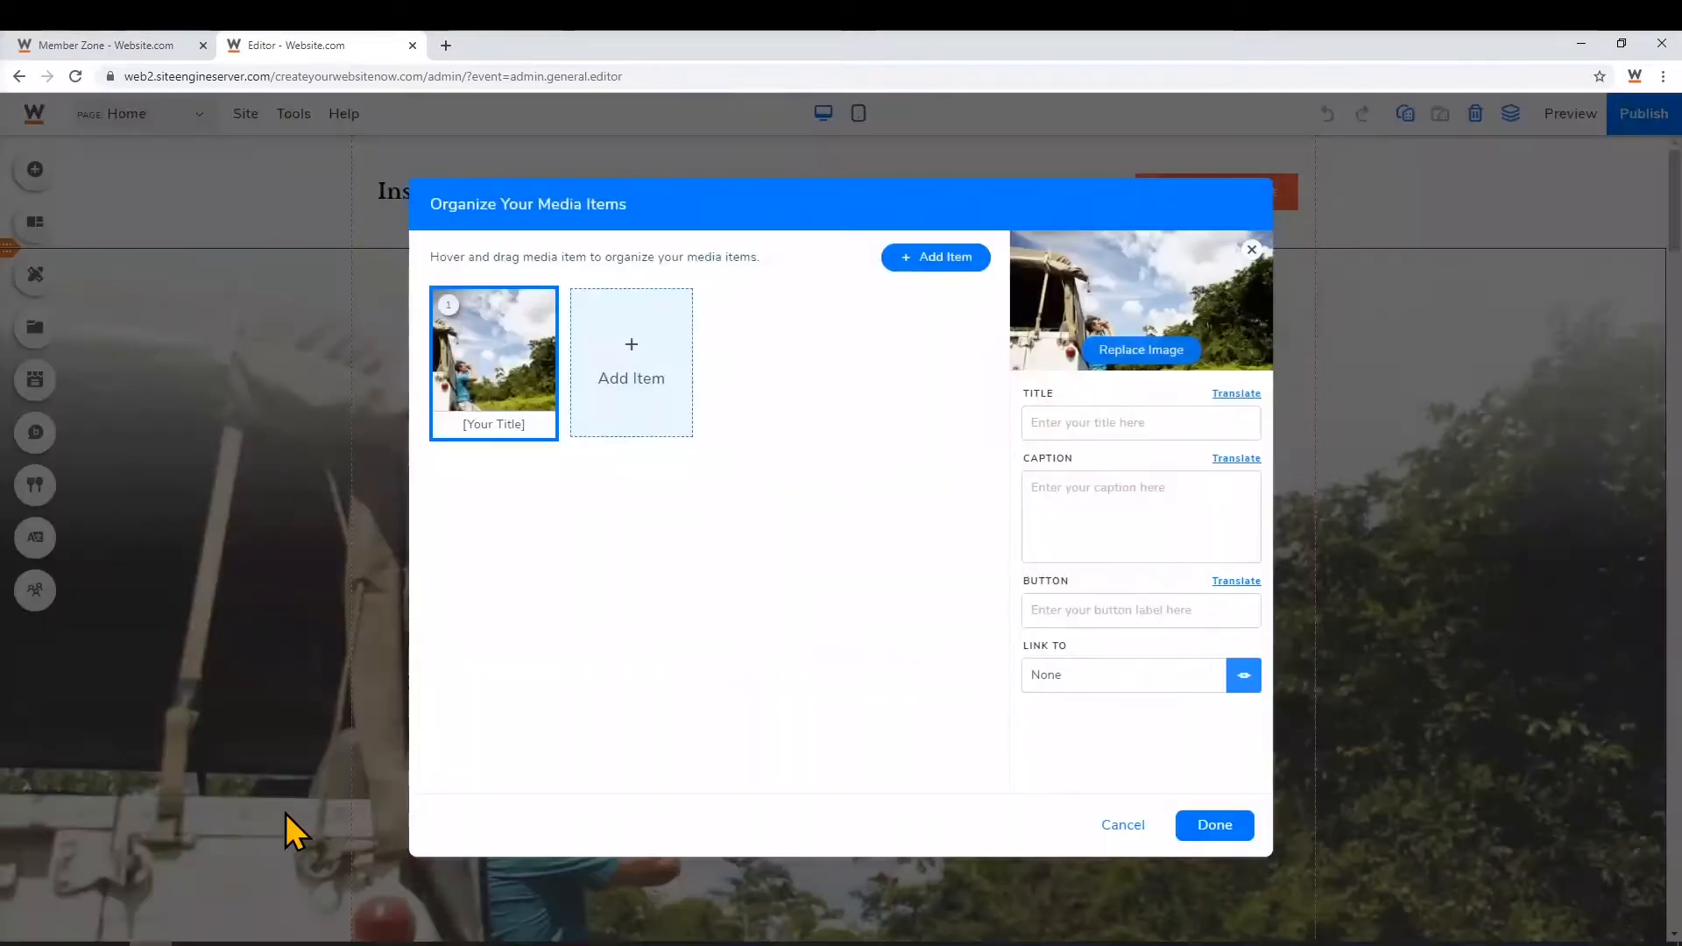
{"action": "left_click", "coordinate": [1141, 350]}
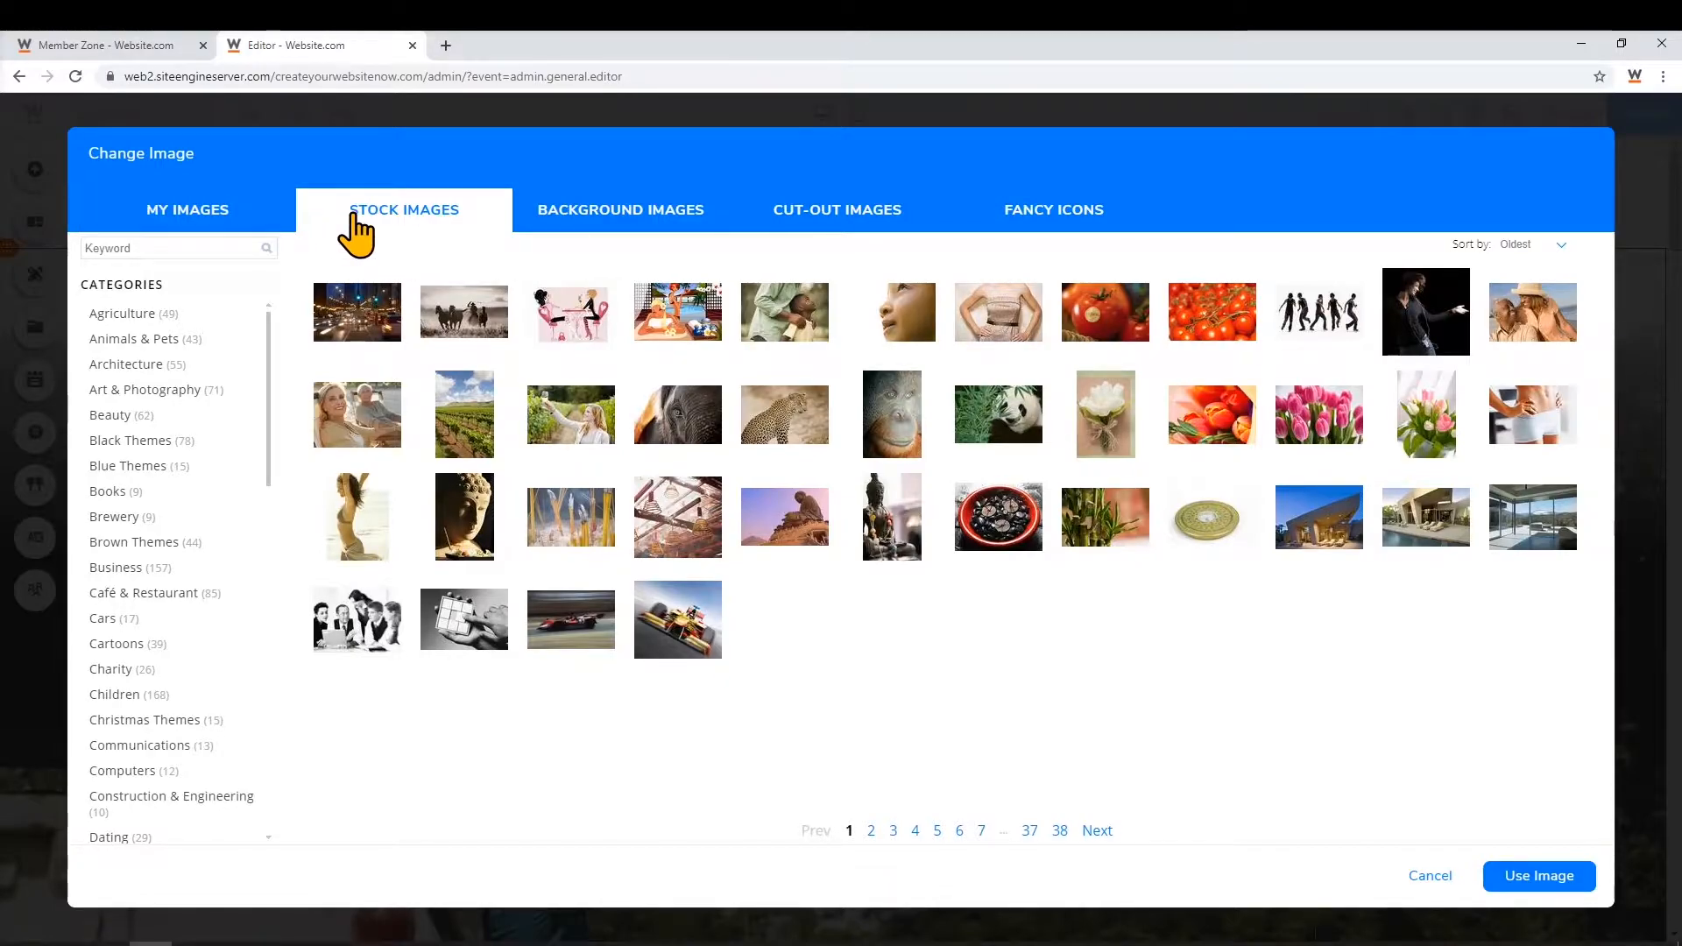
{"action": "left_click", "coordinate": [185, 247]}
{"action": "type", "text": "people"}
{"action": "key", "text": "Return"}
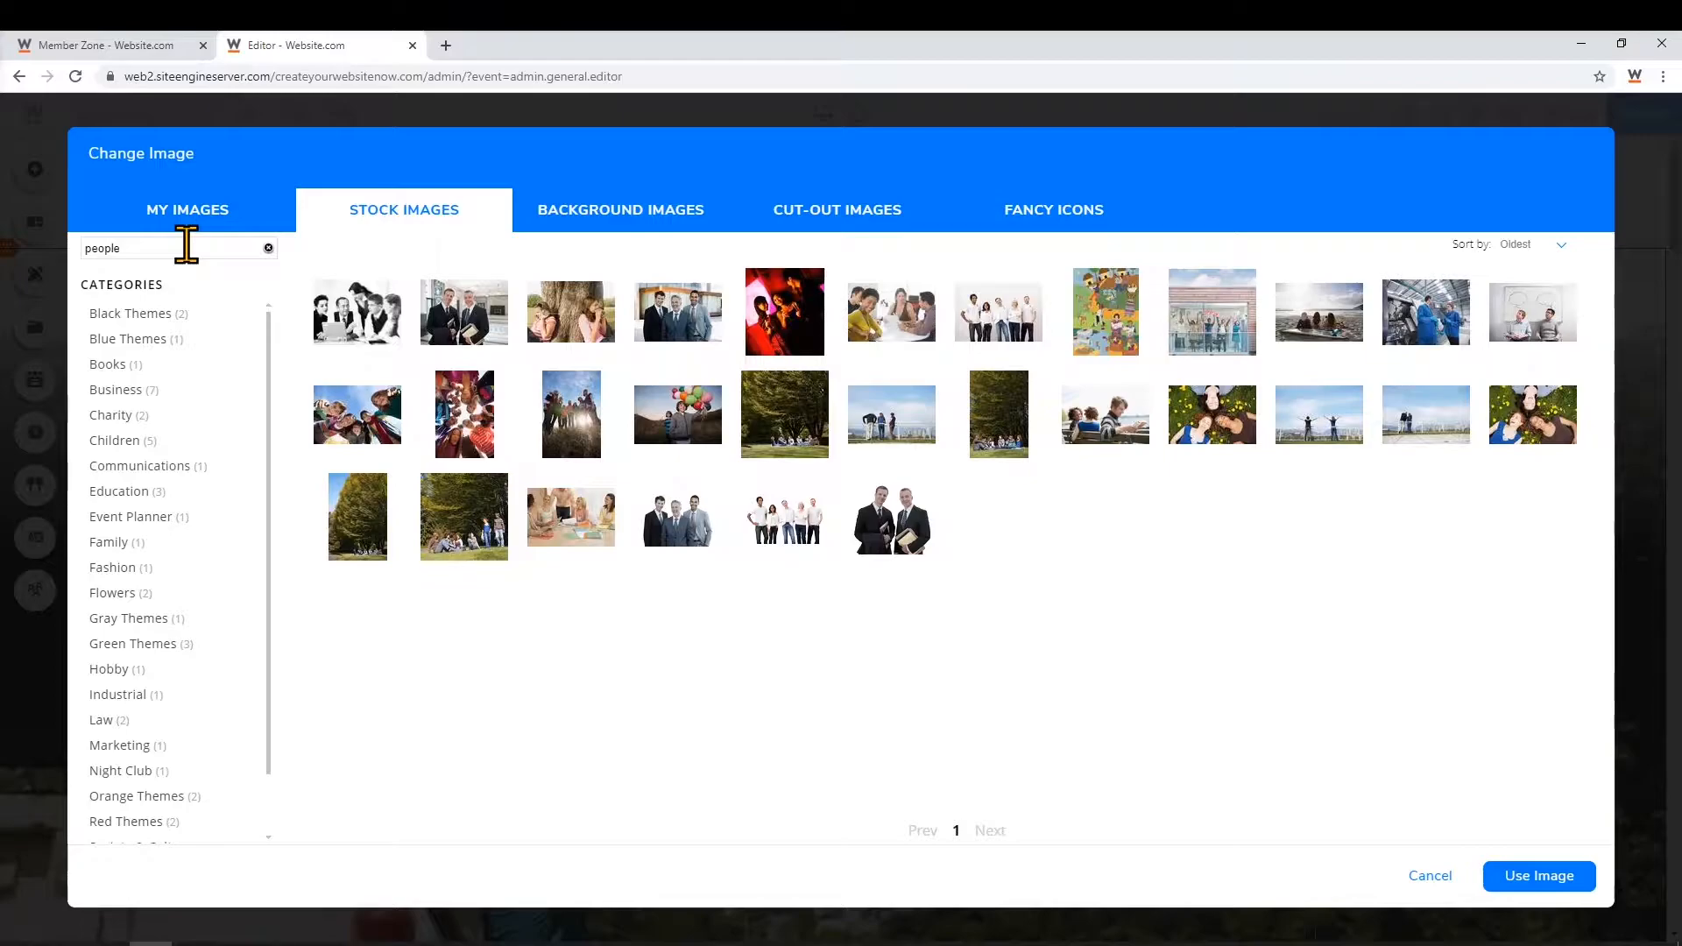
Apply the stock photo of two people raising their arms to the hero and save
{"action": "left_click", "coordinate": [292, 232]}
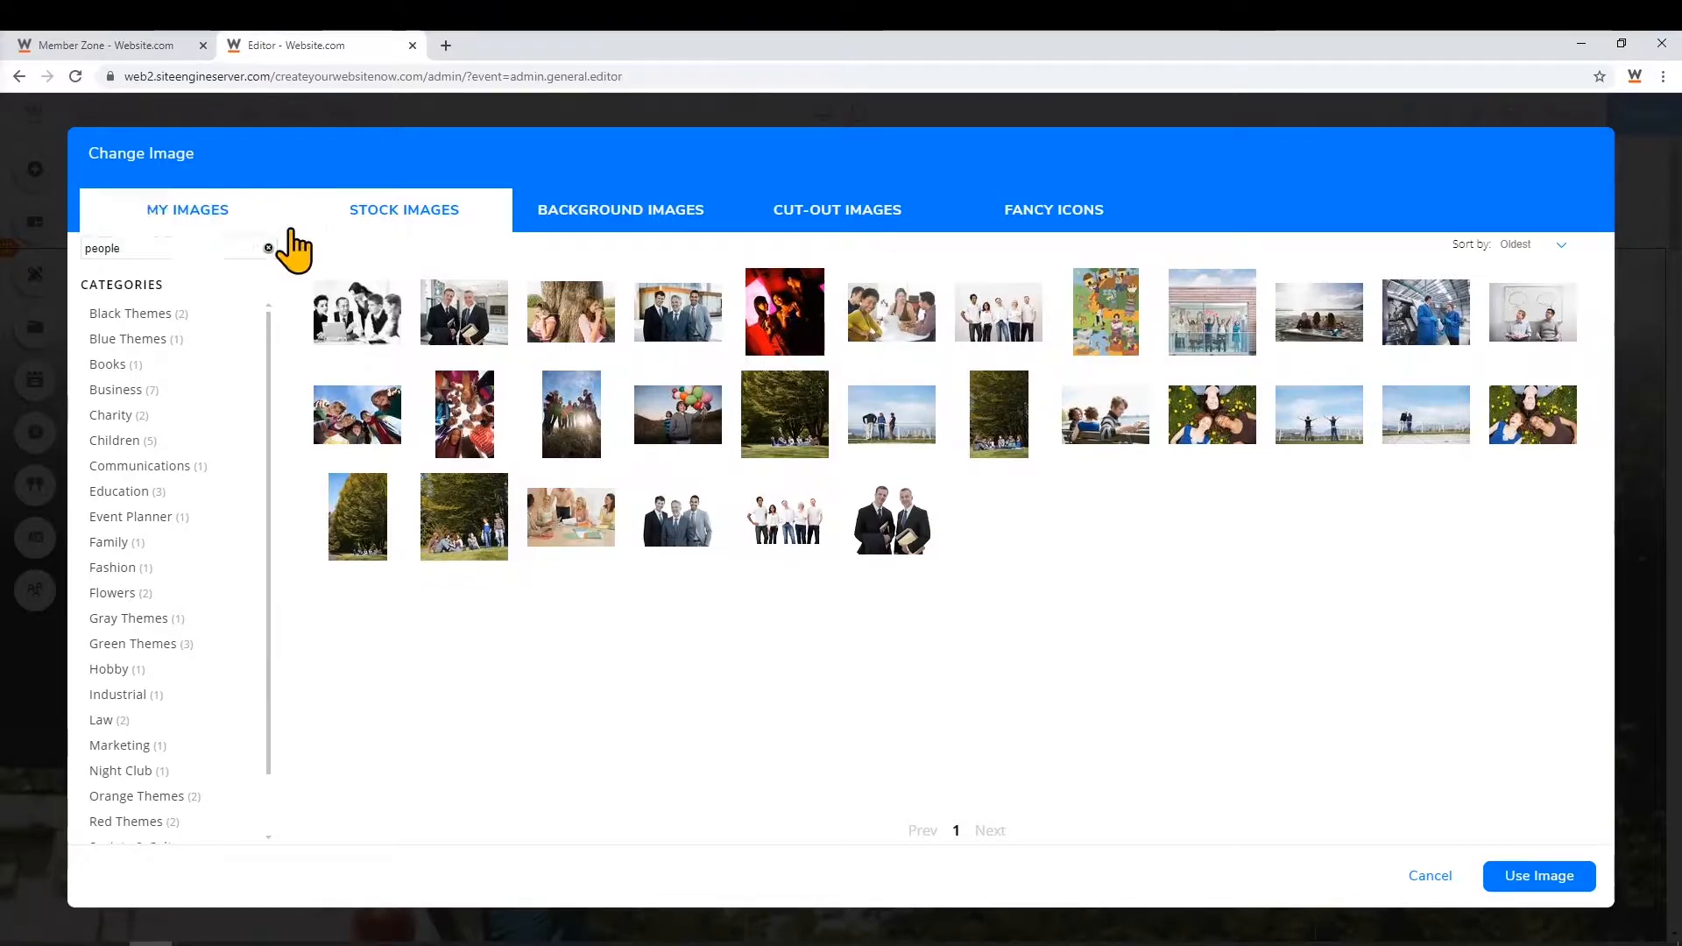
{"action": "mouse_move", "coordinate": [1321, 443]}
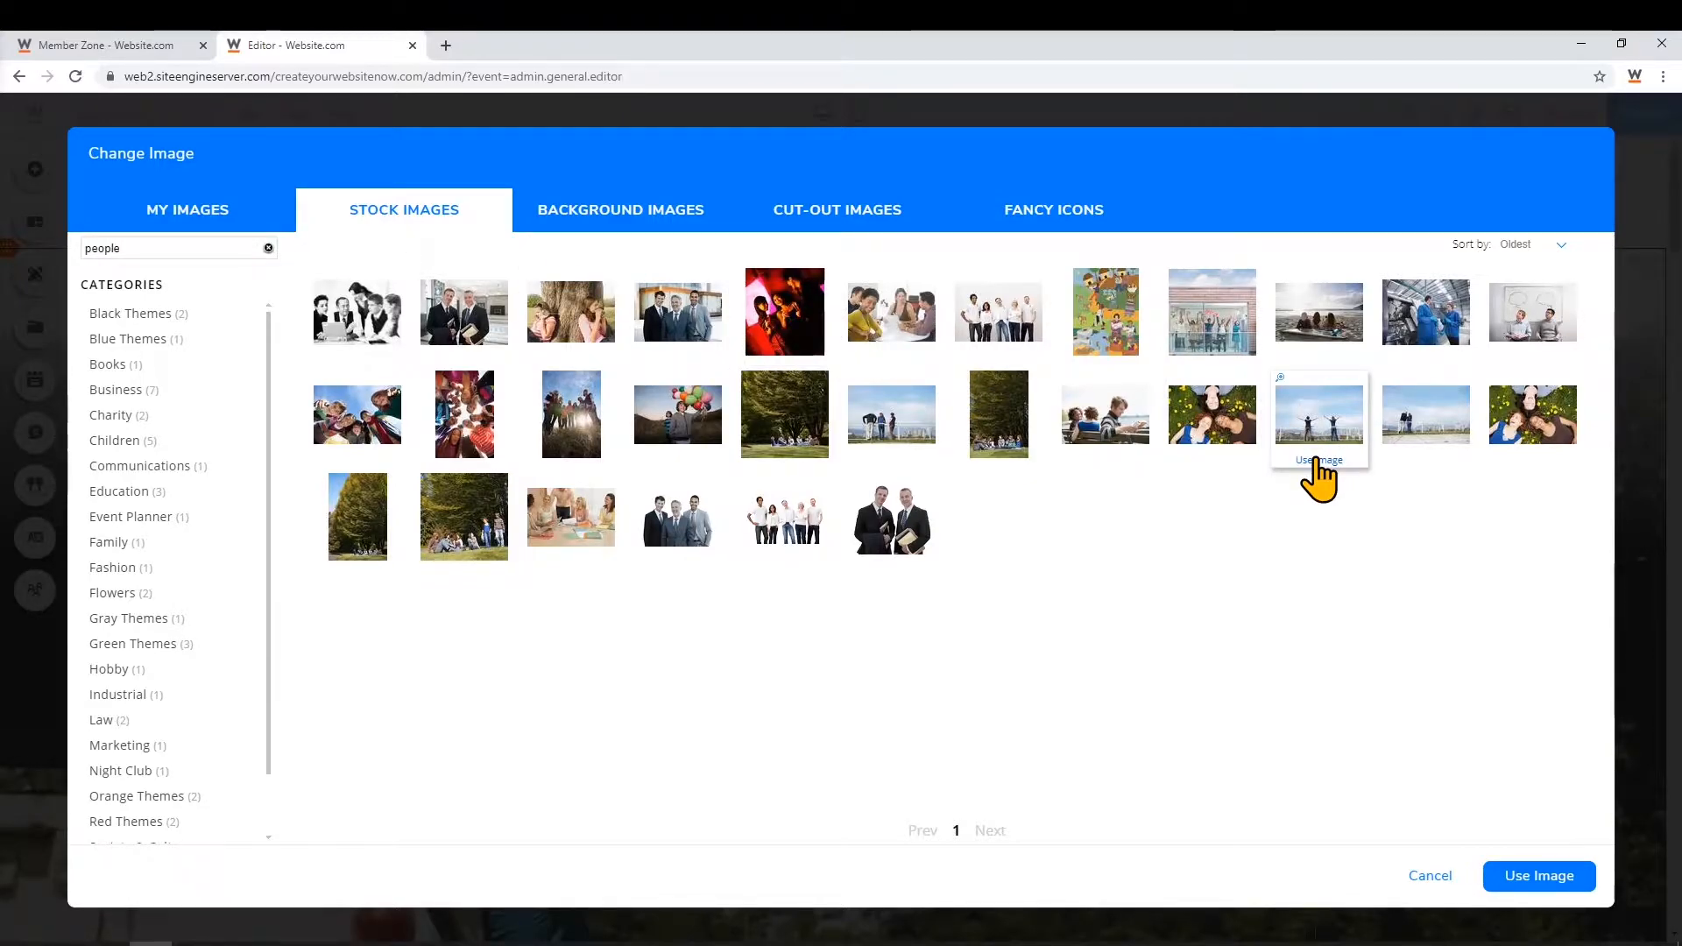
{"action": "left_click", "coordinate": [1317, 462]}
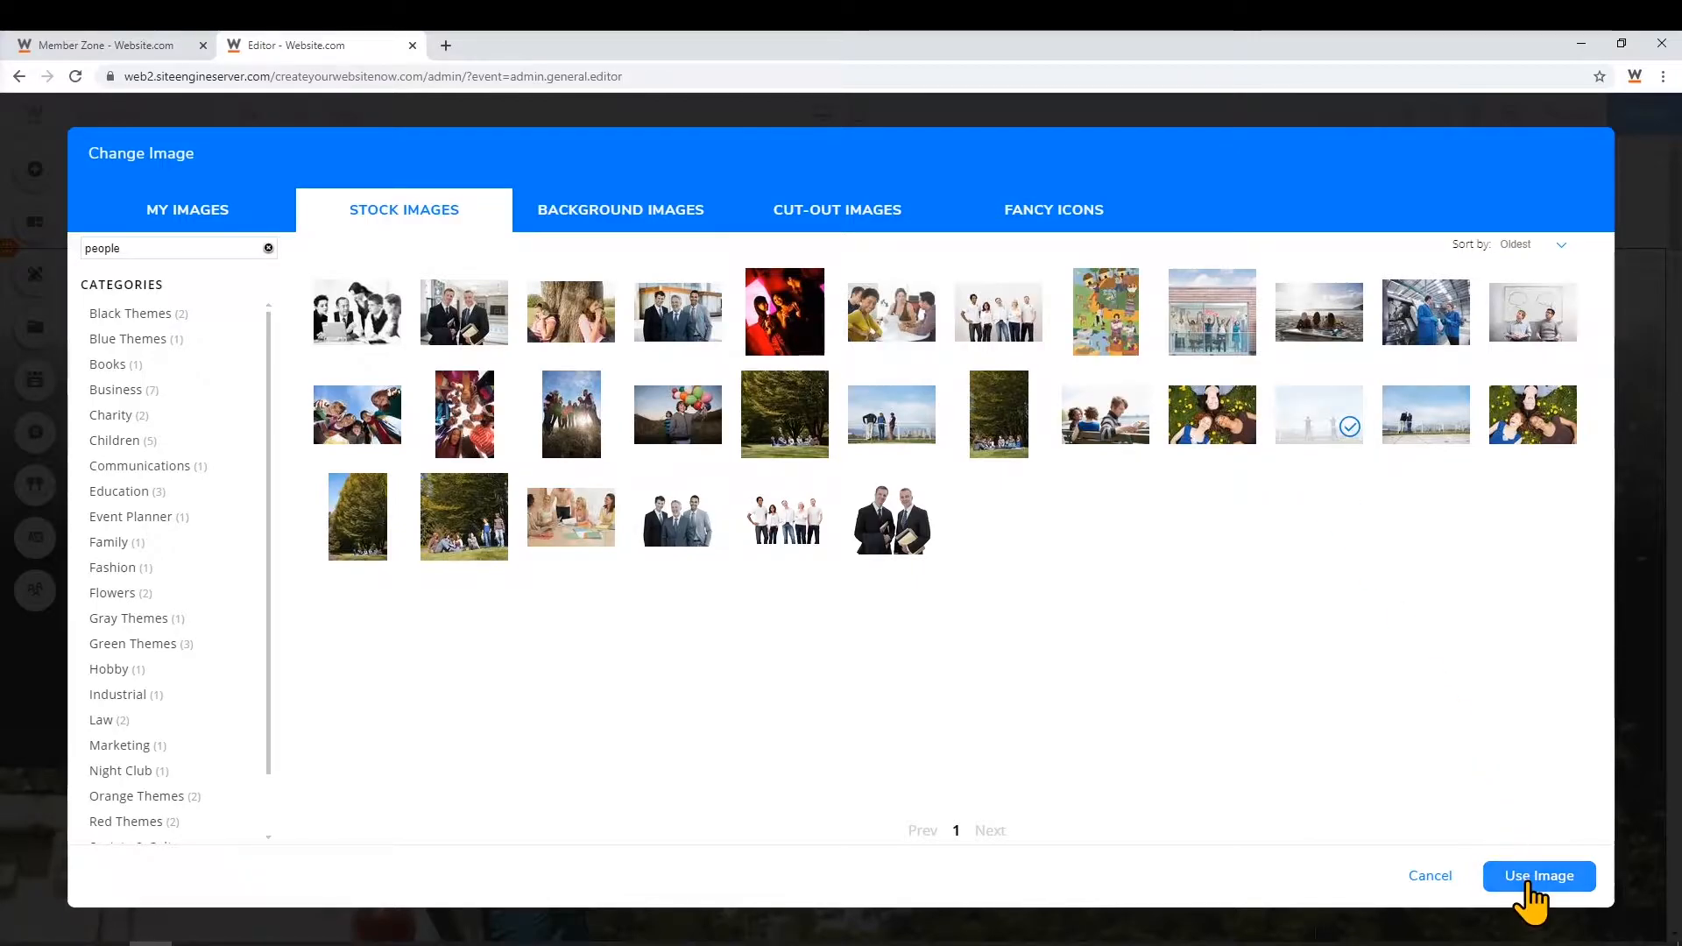
{"action": "left_click", "coordinate": [1530, 883]}
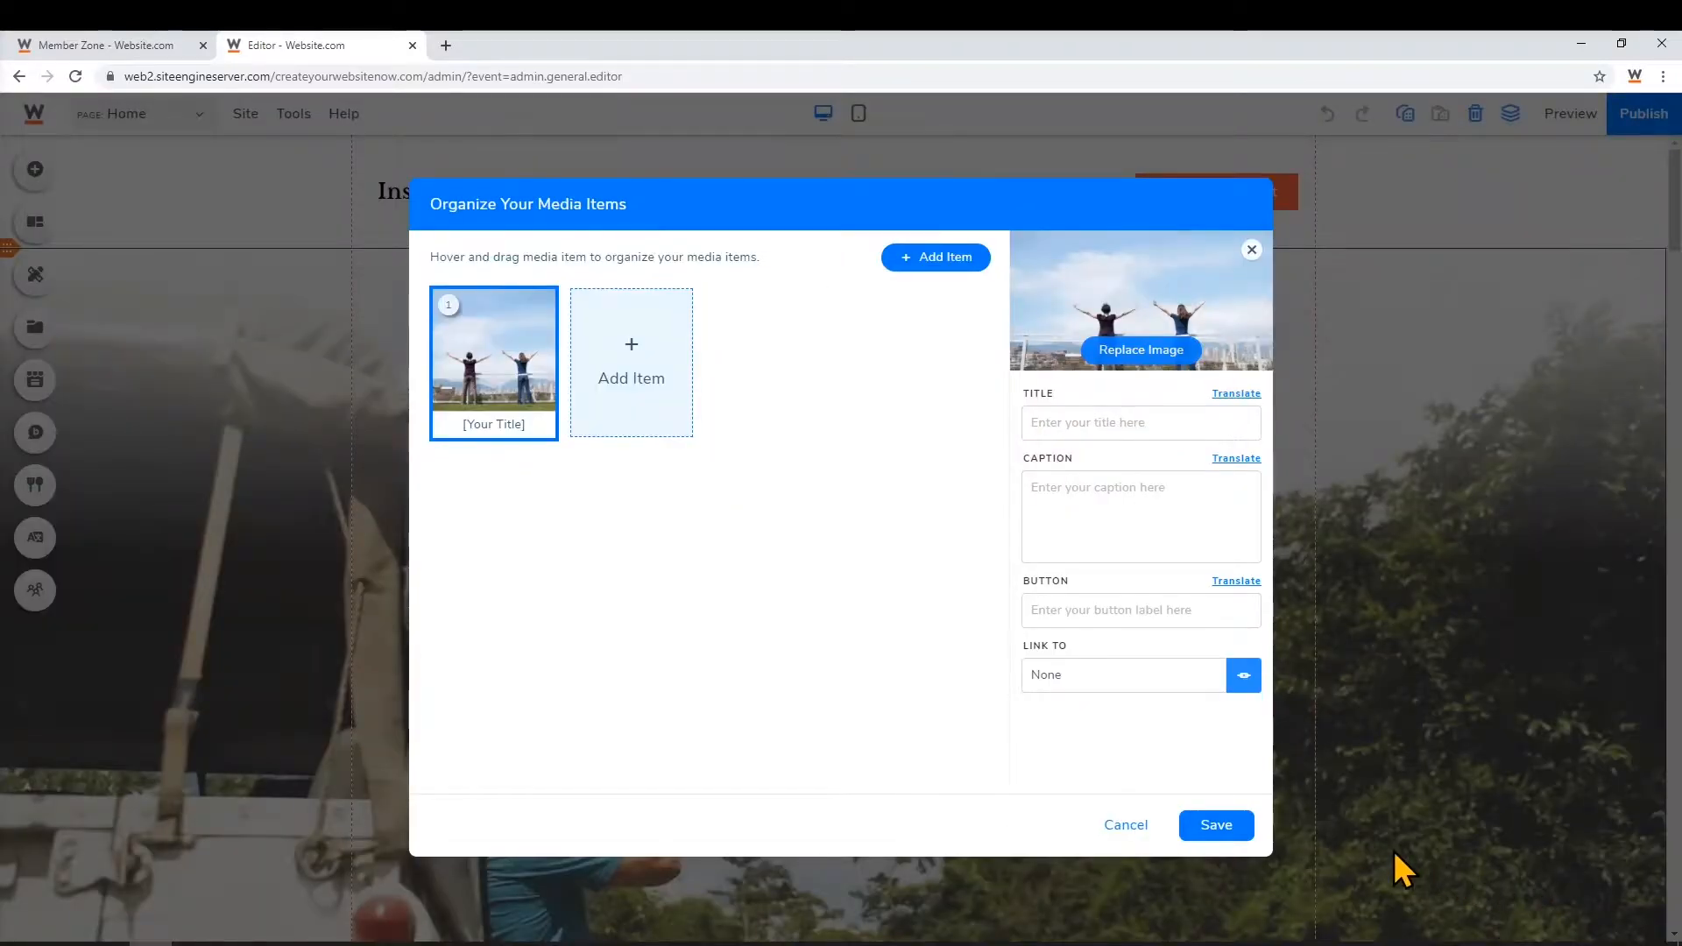
{"action": "left_click", "coordinate": [1243, 830]}
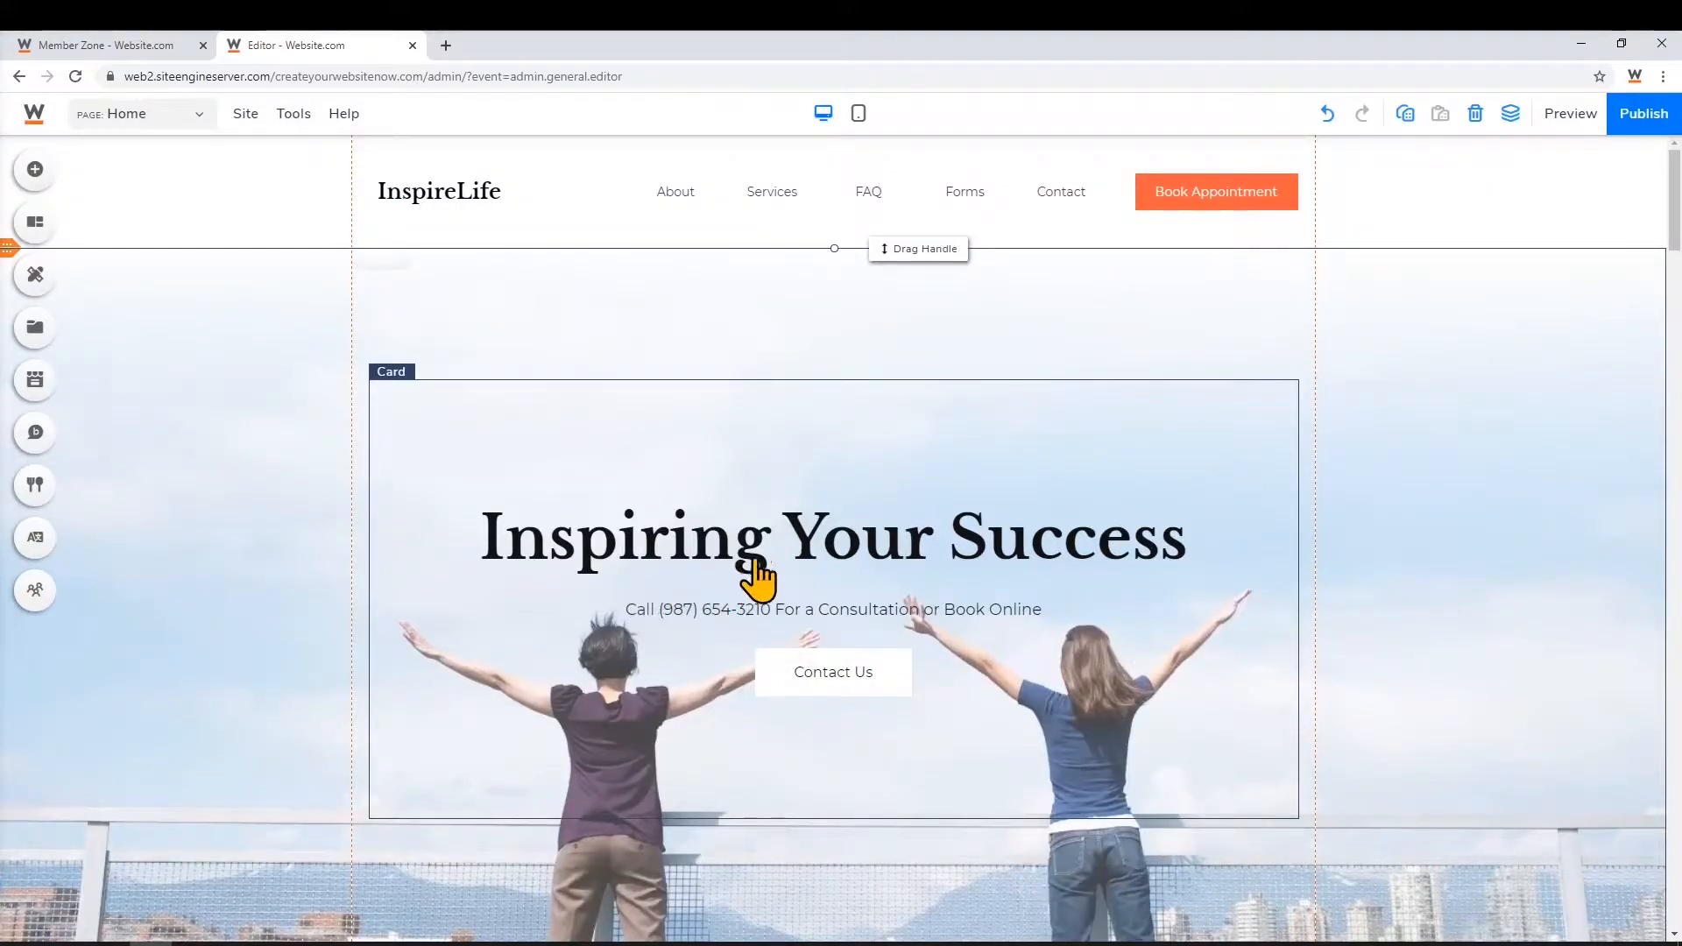
{"action": "left_click", "coordinate": [820, 565]}
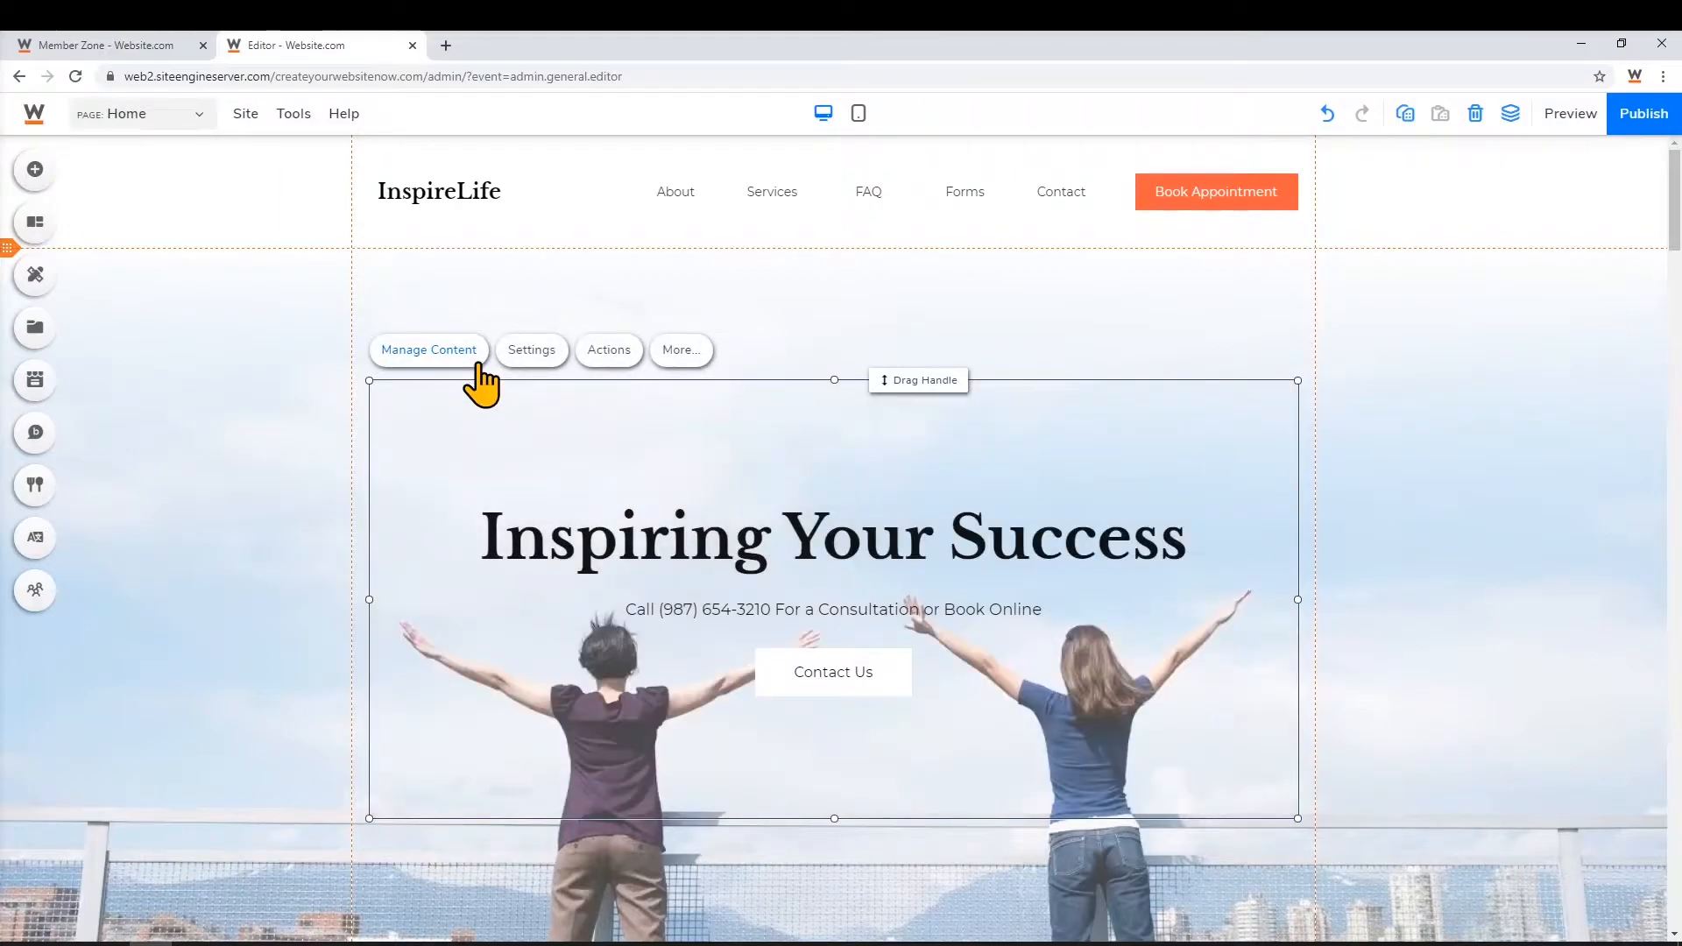
{"action": "left_click", "coordinate": [480, 361]}
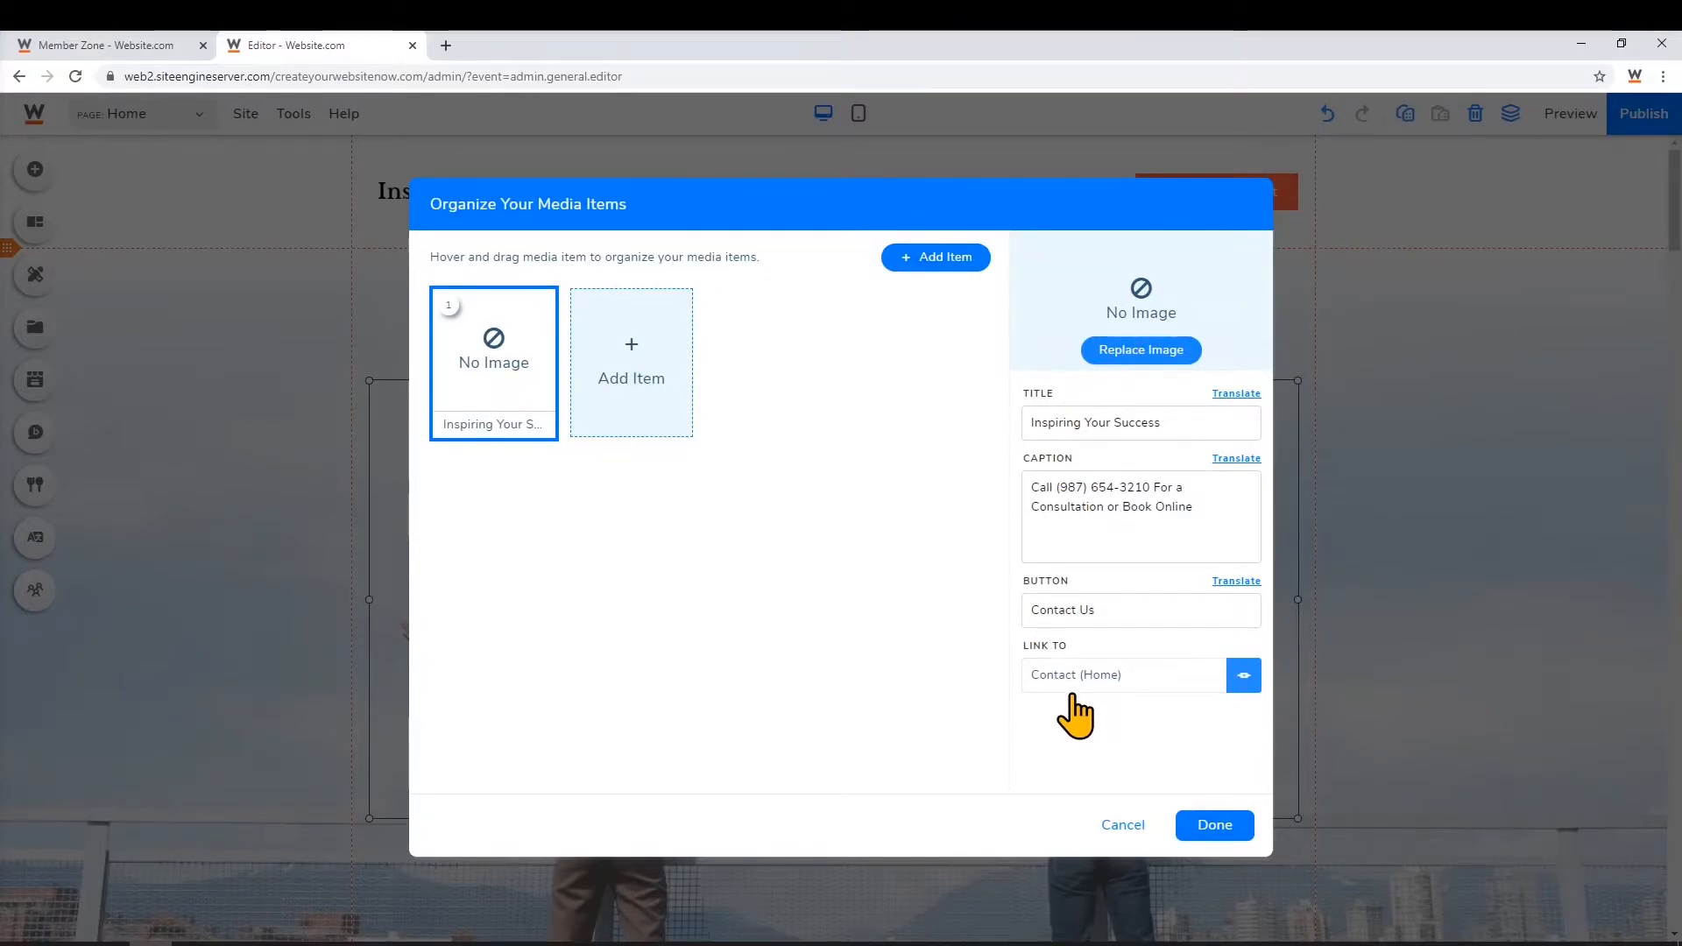
{"action": "left_click", "coordinate": [1121, 826]}
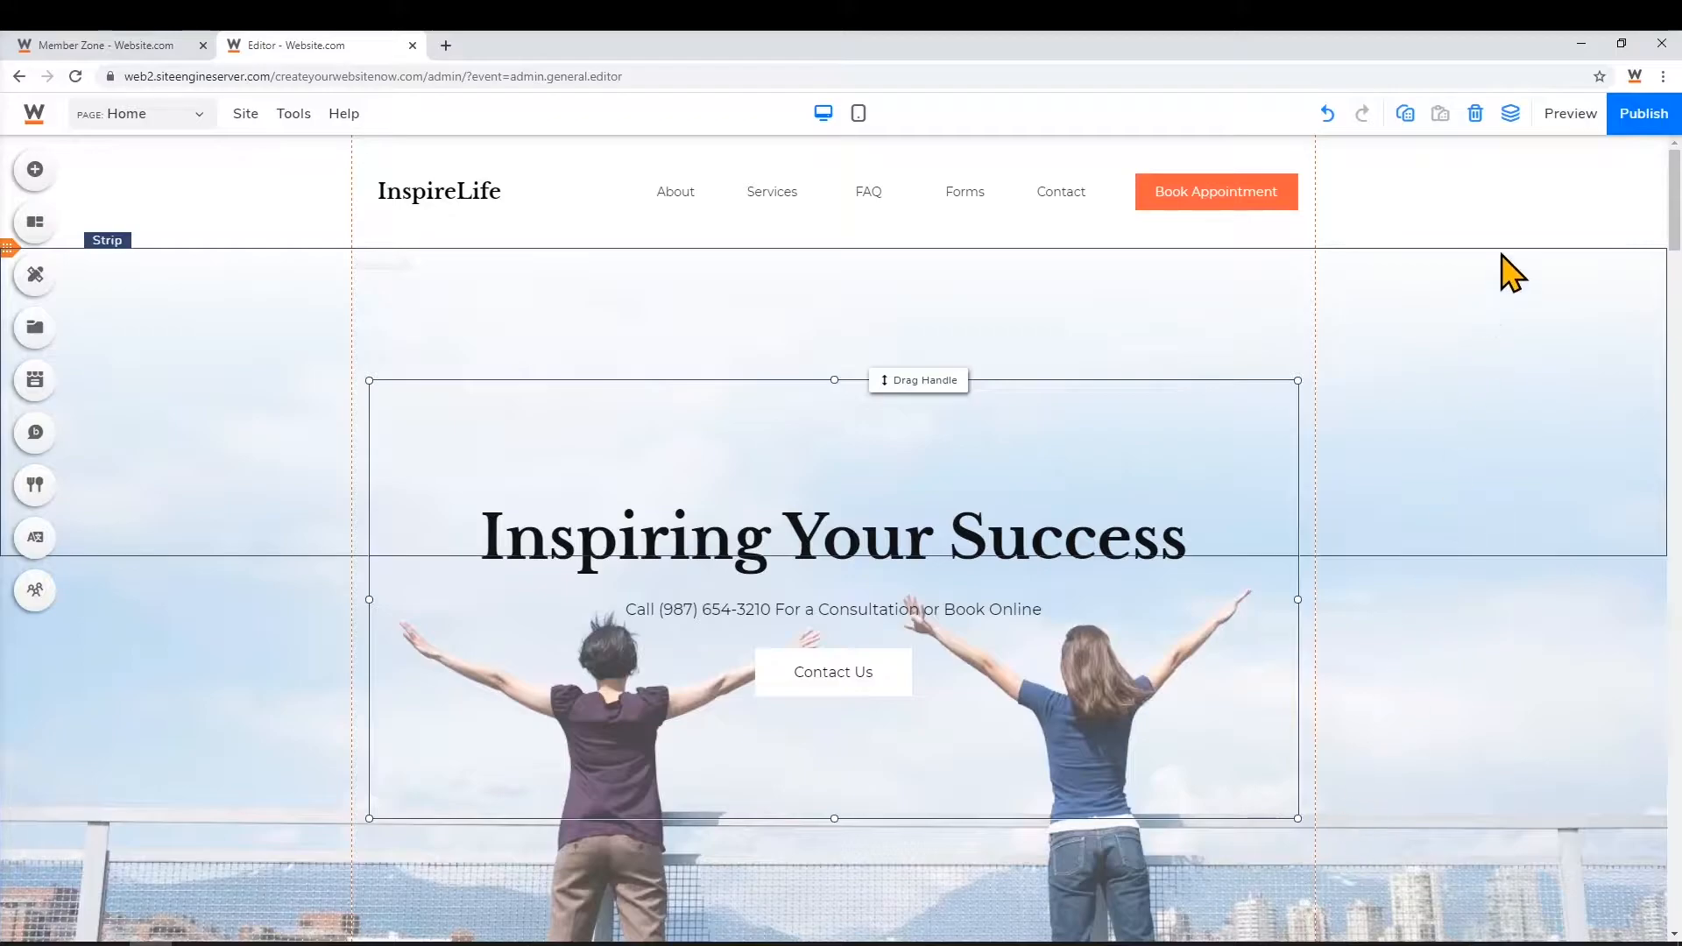
{"action": "left_click", "coordinate": [1582, 120]}
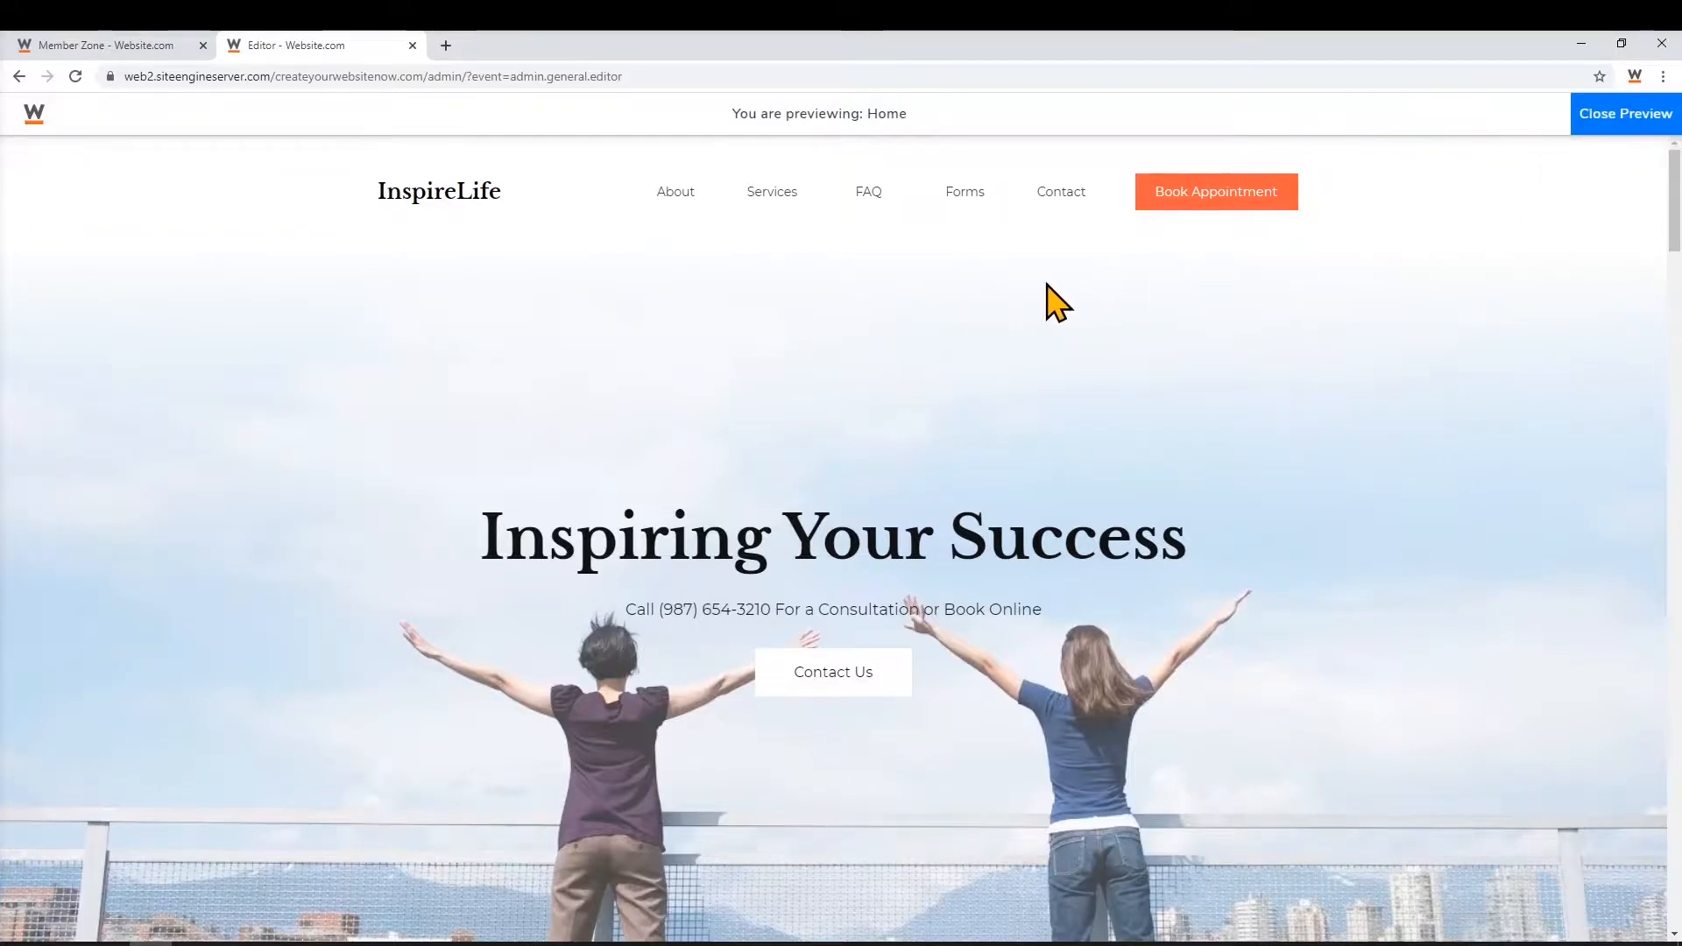
{"action": "left_click", "coordinate": [862, 204]}
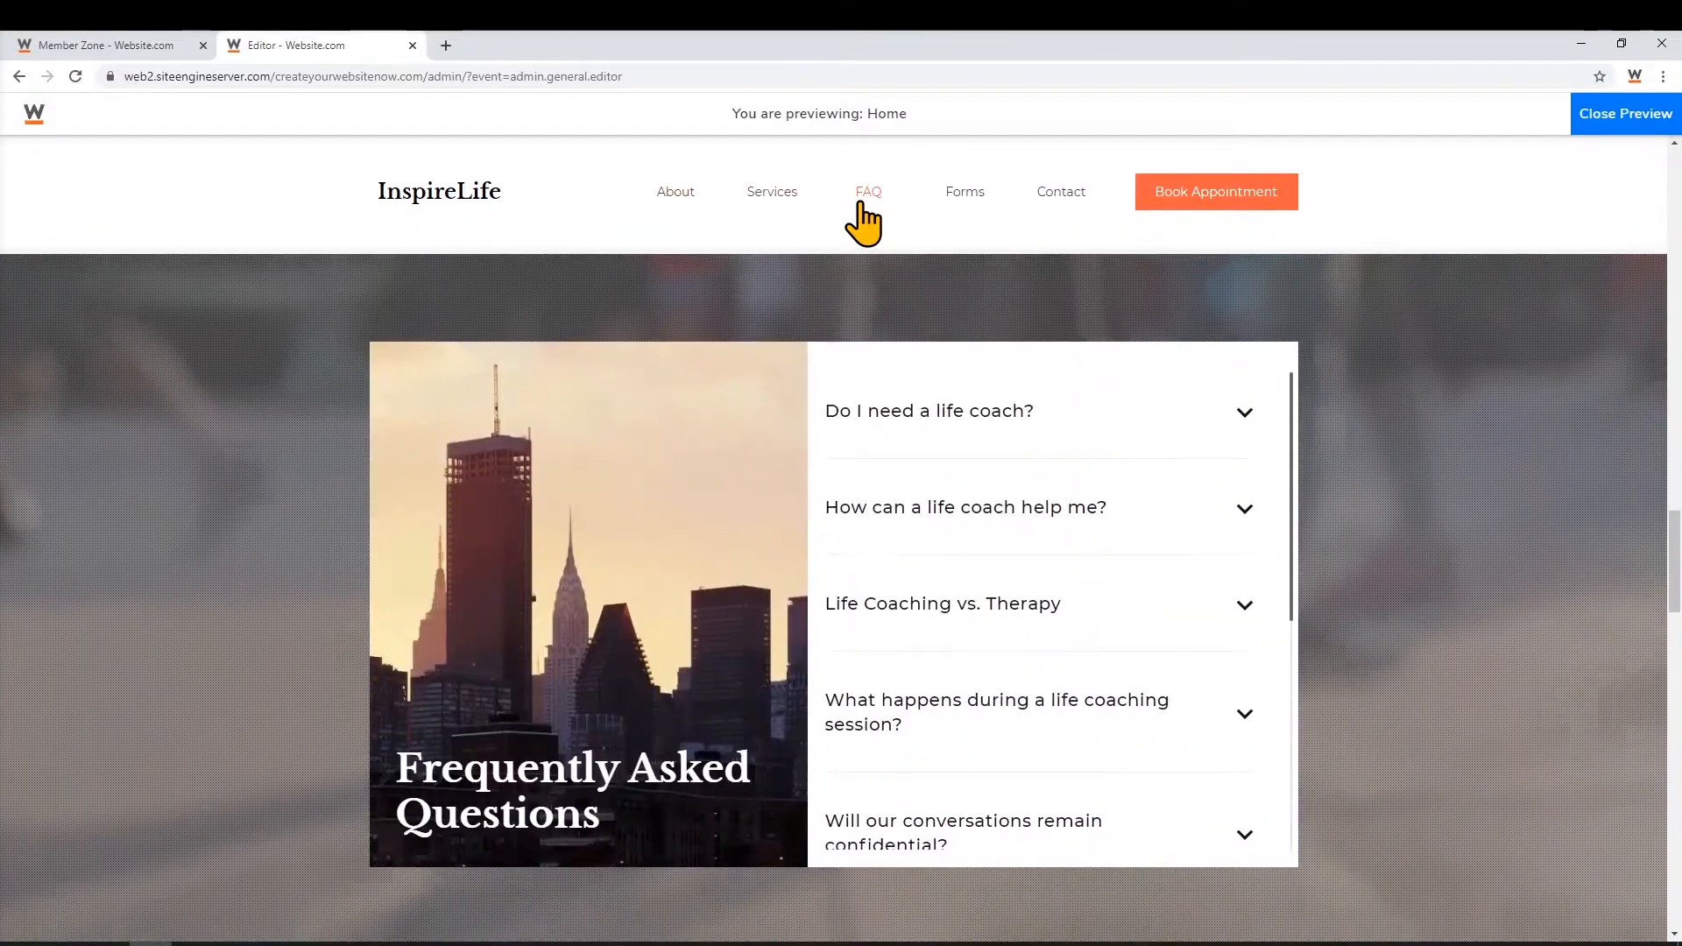
{"action": "left_click", "coordinate": [792, 195]}
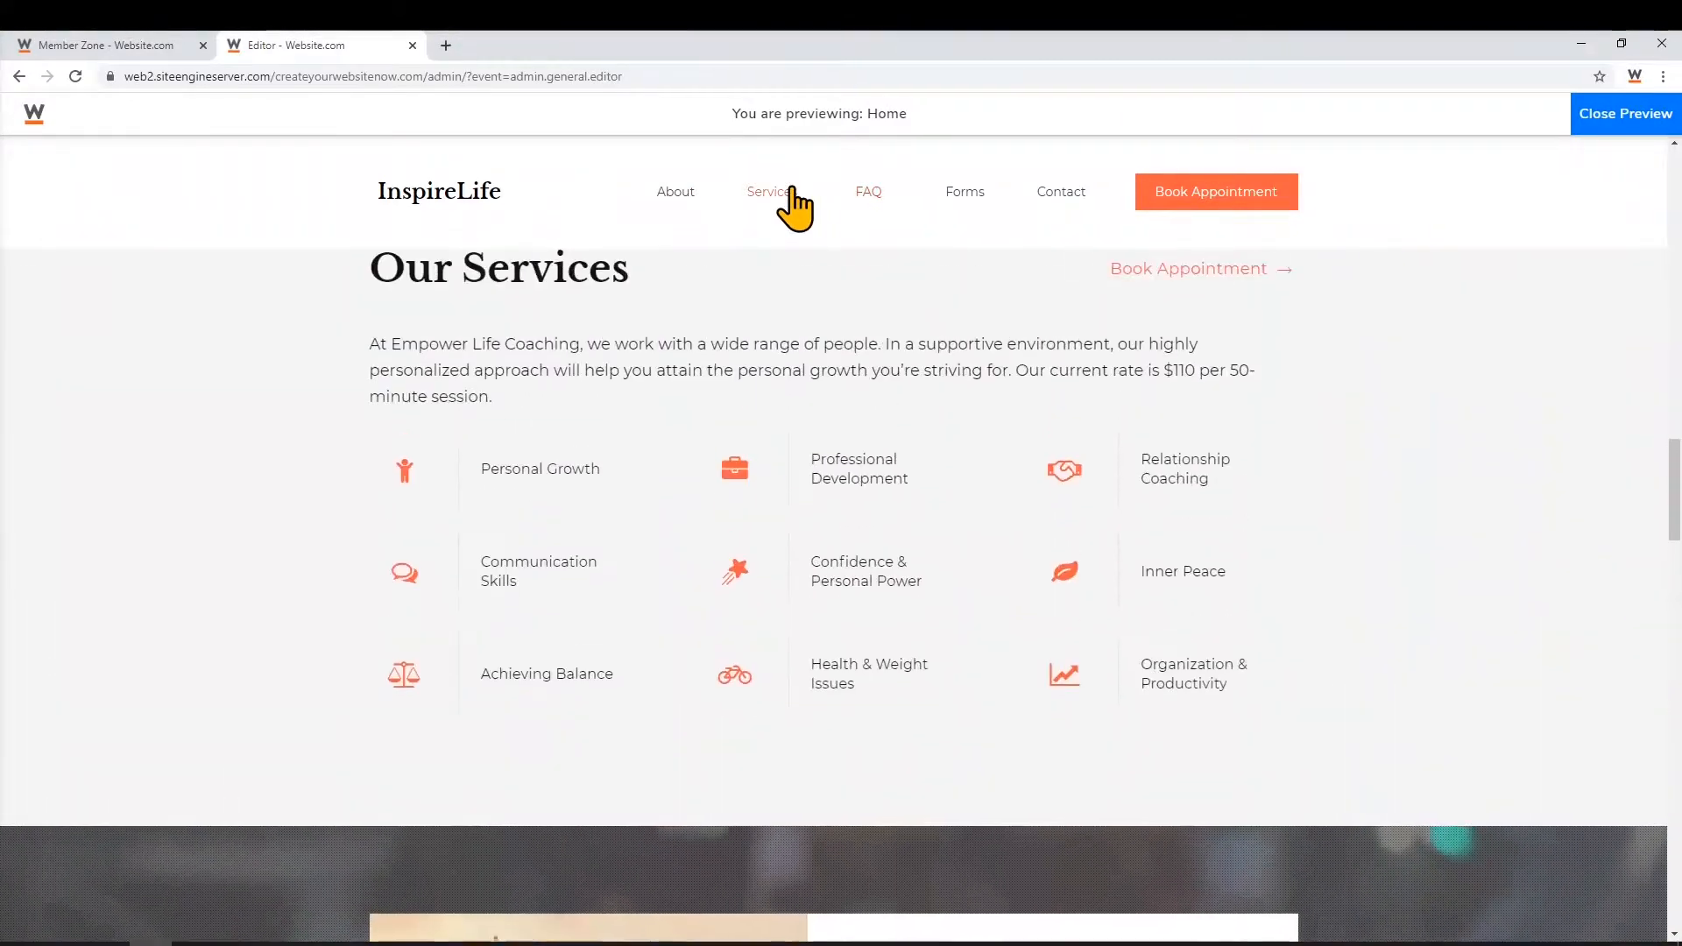
{"action": "left_click", "coordinate": [978, 204]}
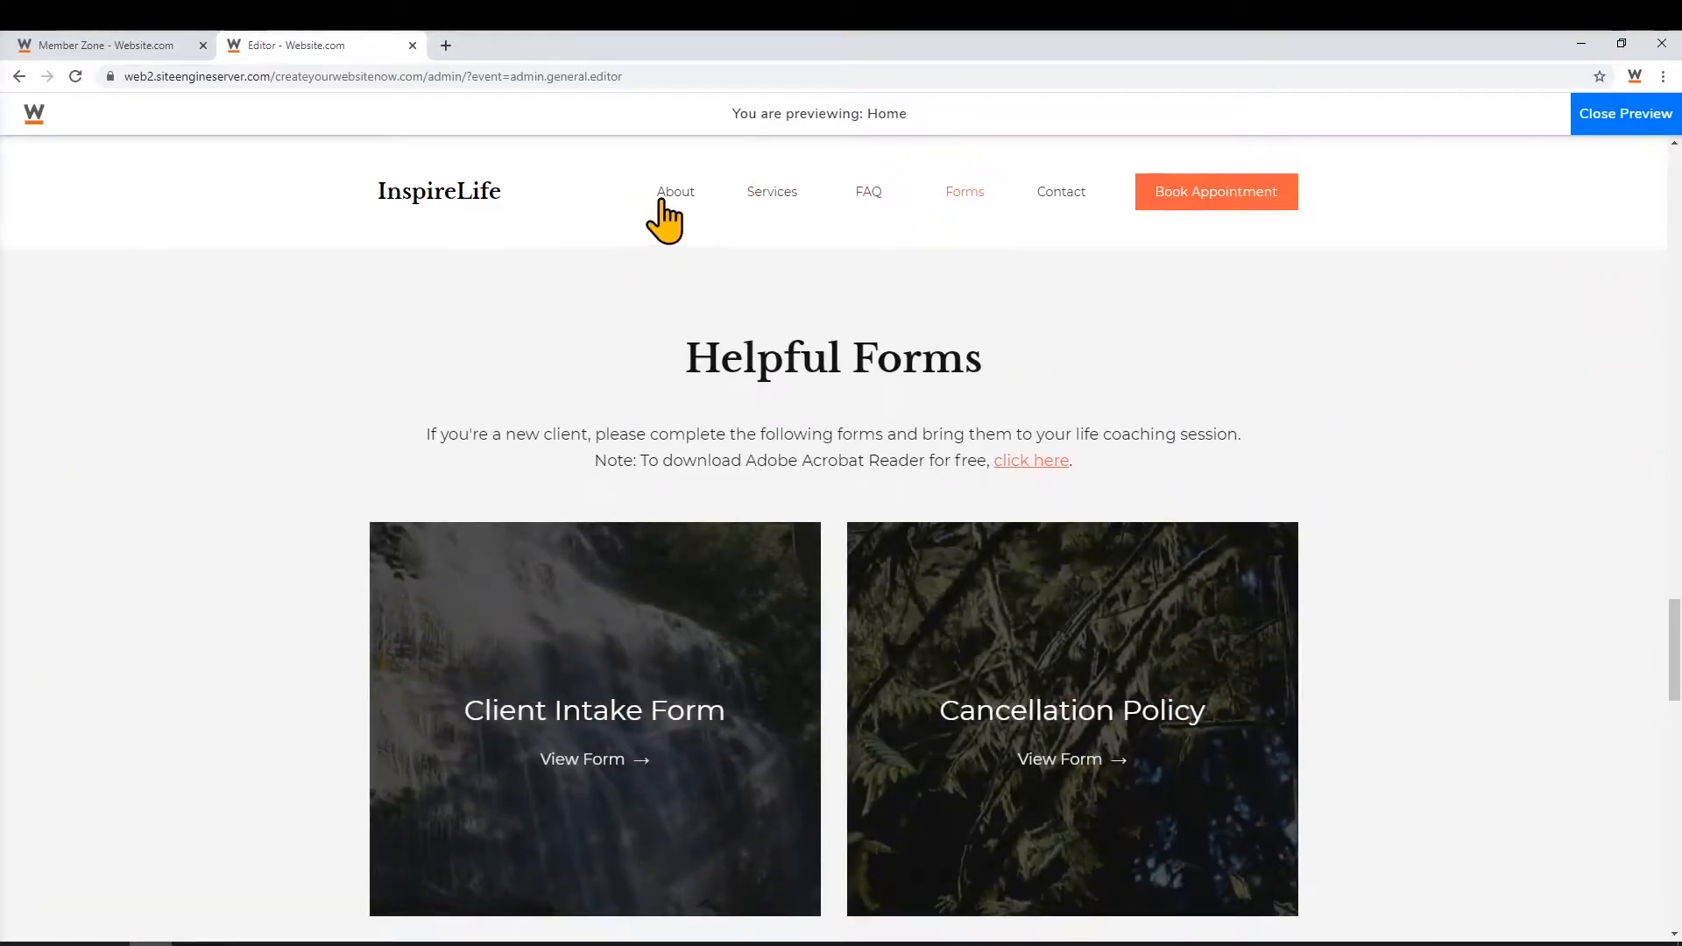
{"action": "left_click", "coordinate": [666, 206]}
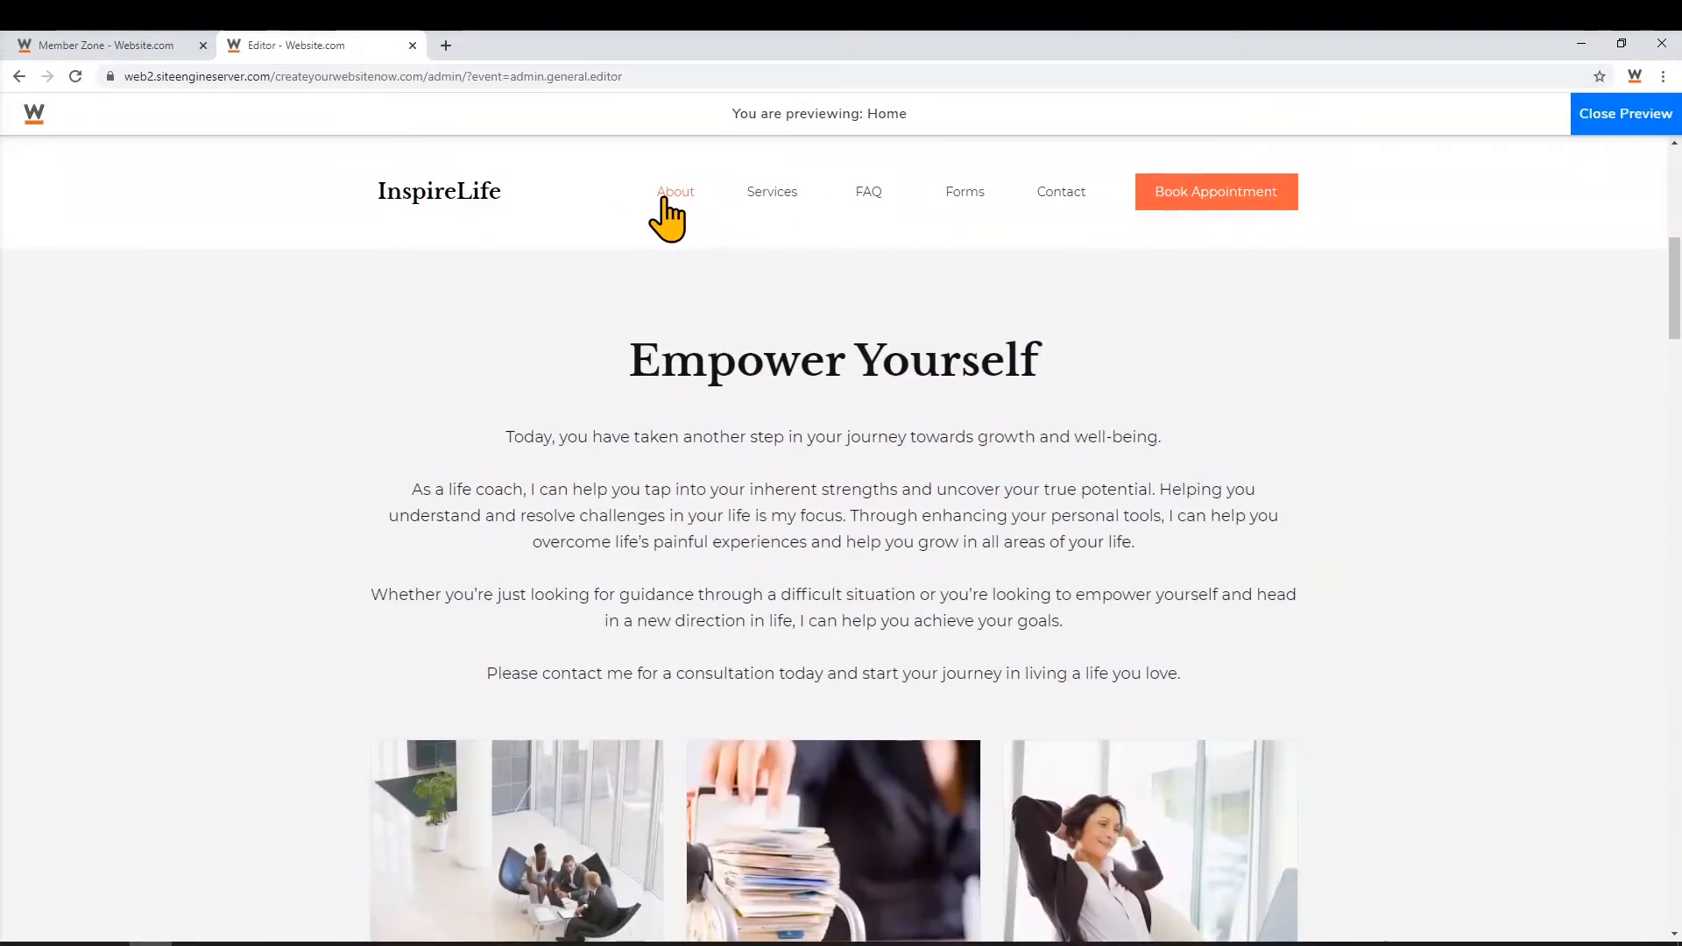
{"action": "left_click", "coordinate": [1624, 113]}
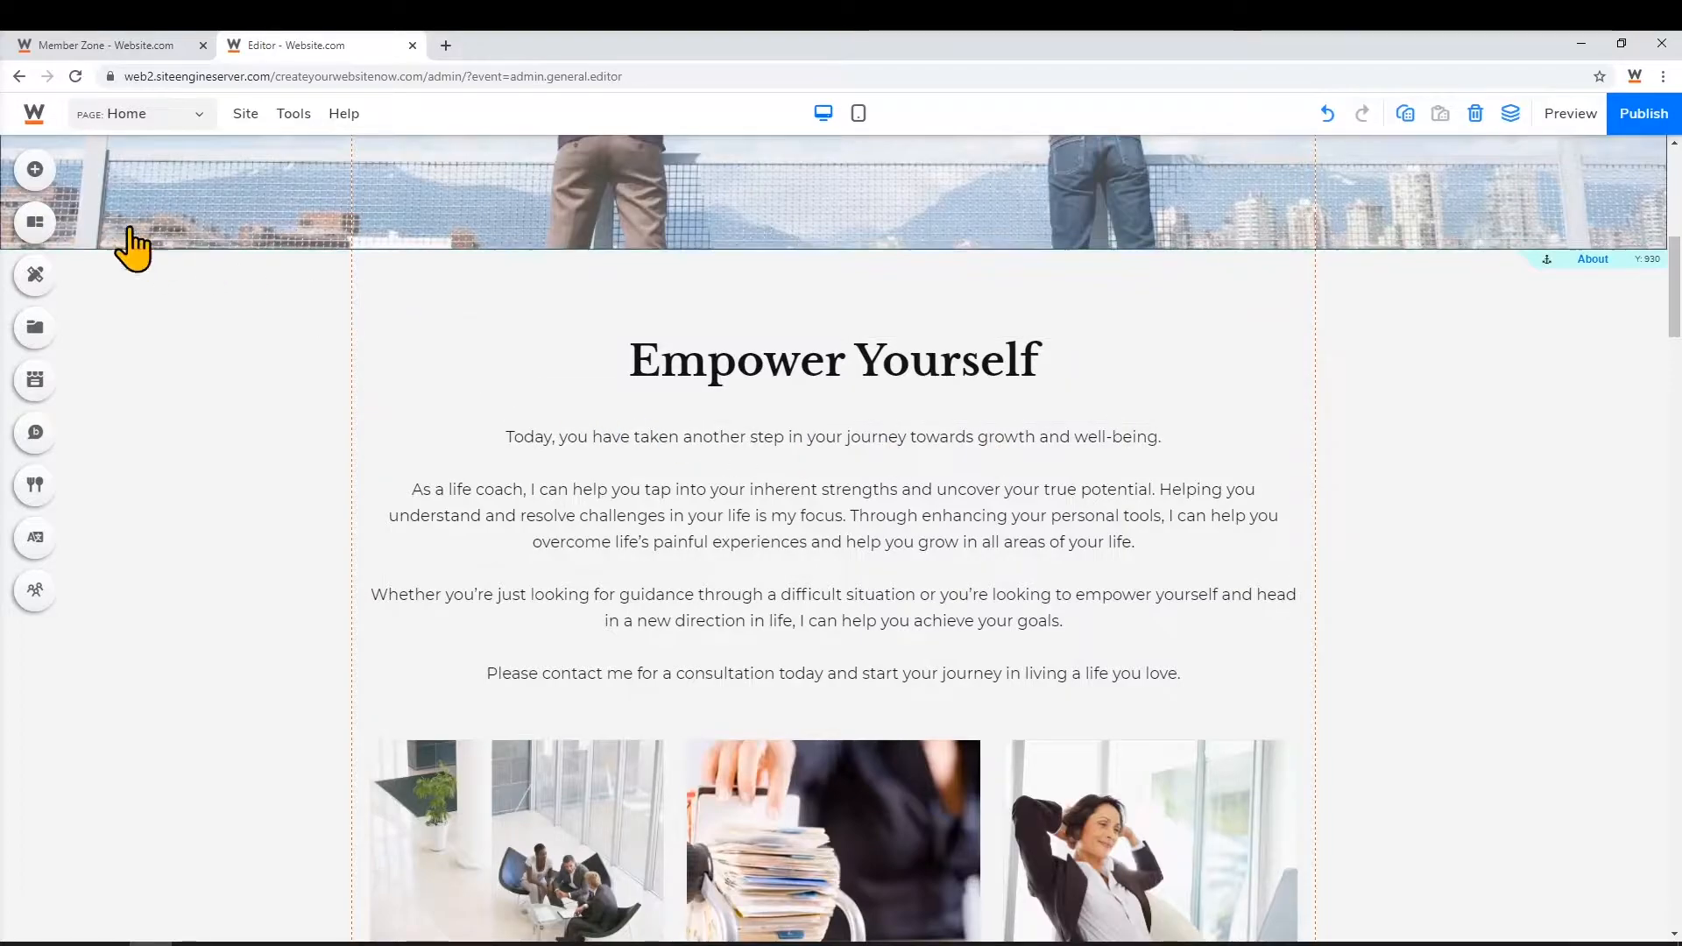
Drag the single-quote design from Testimonials' More Designs cards above the Empower Yourself heading
{"action": "left_click", "coordinate": [71, 179]}
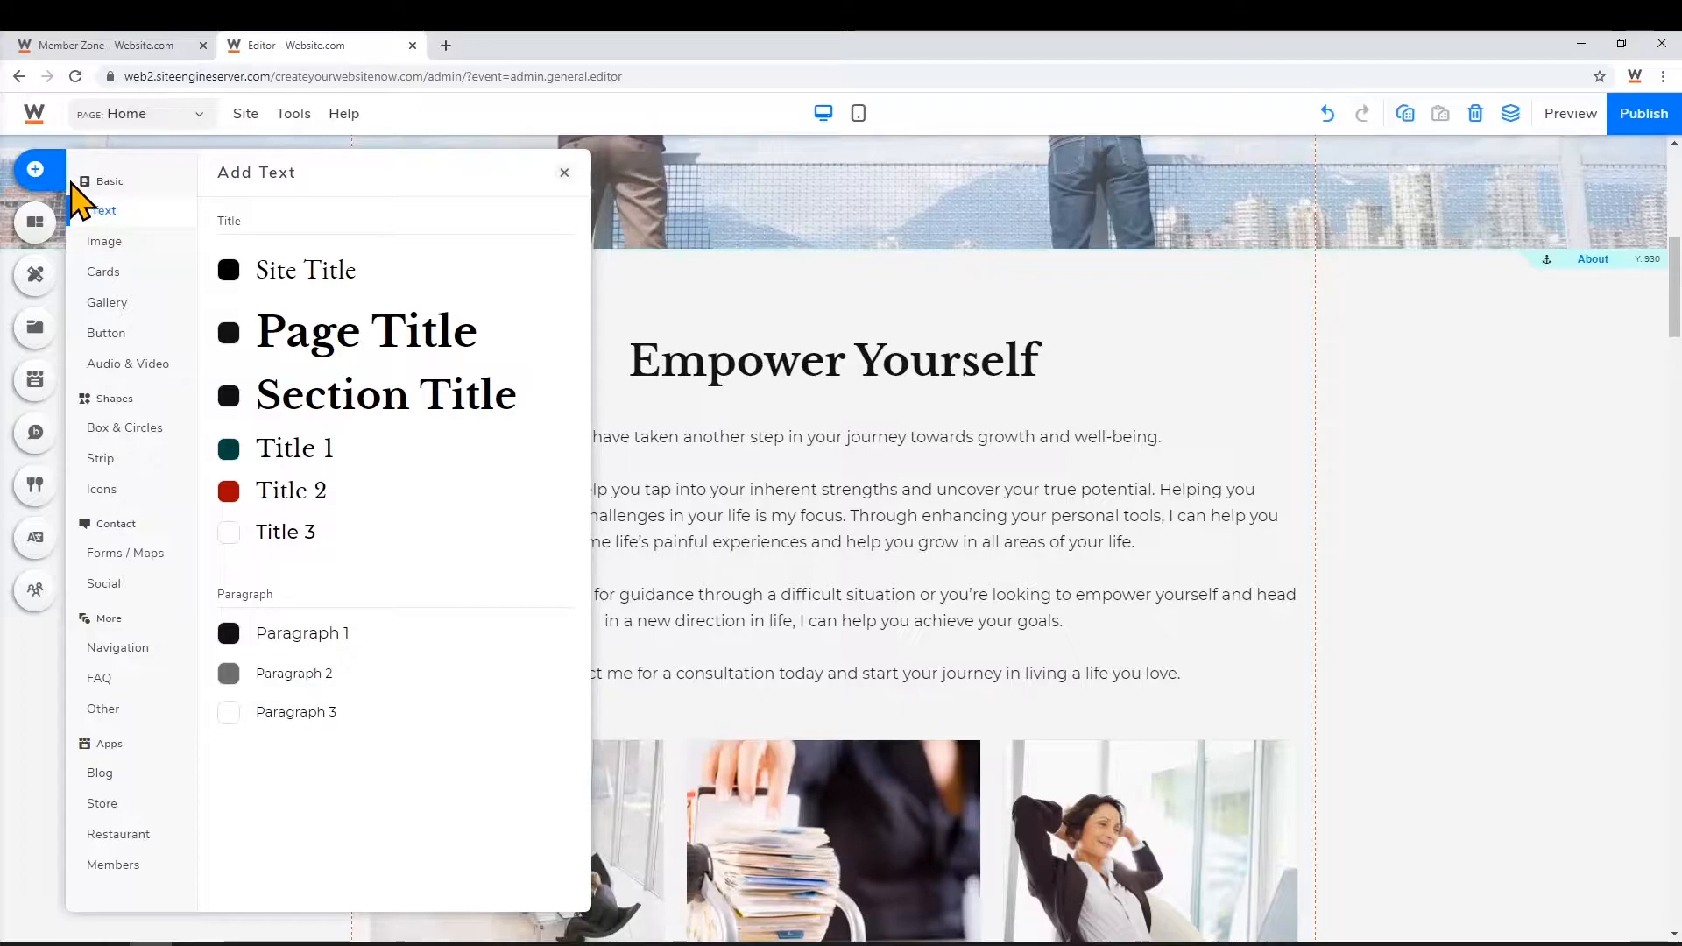
{"action": "left_click", "coordinate": [120, 272]}
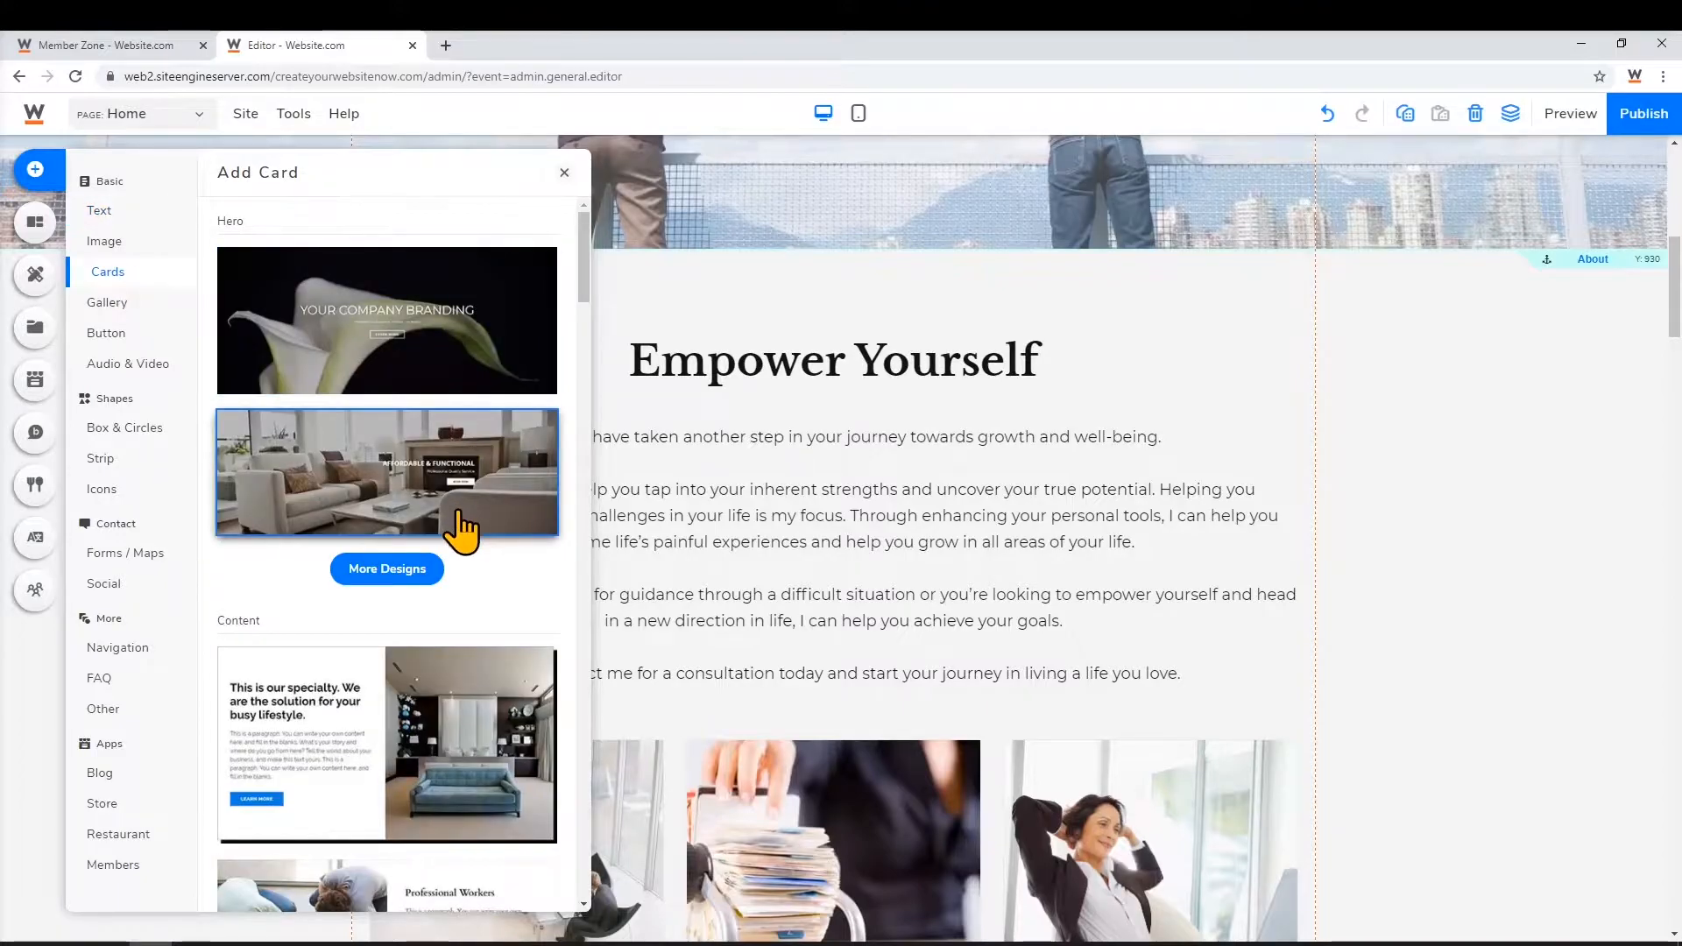
{"action": "scroll", "coordinate": [460, 525], "scroll_direction": "down", "scroll_amount": 10}
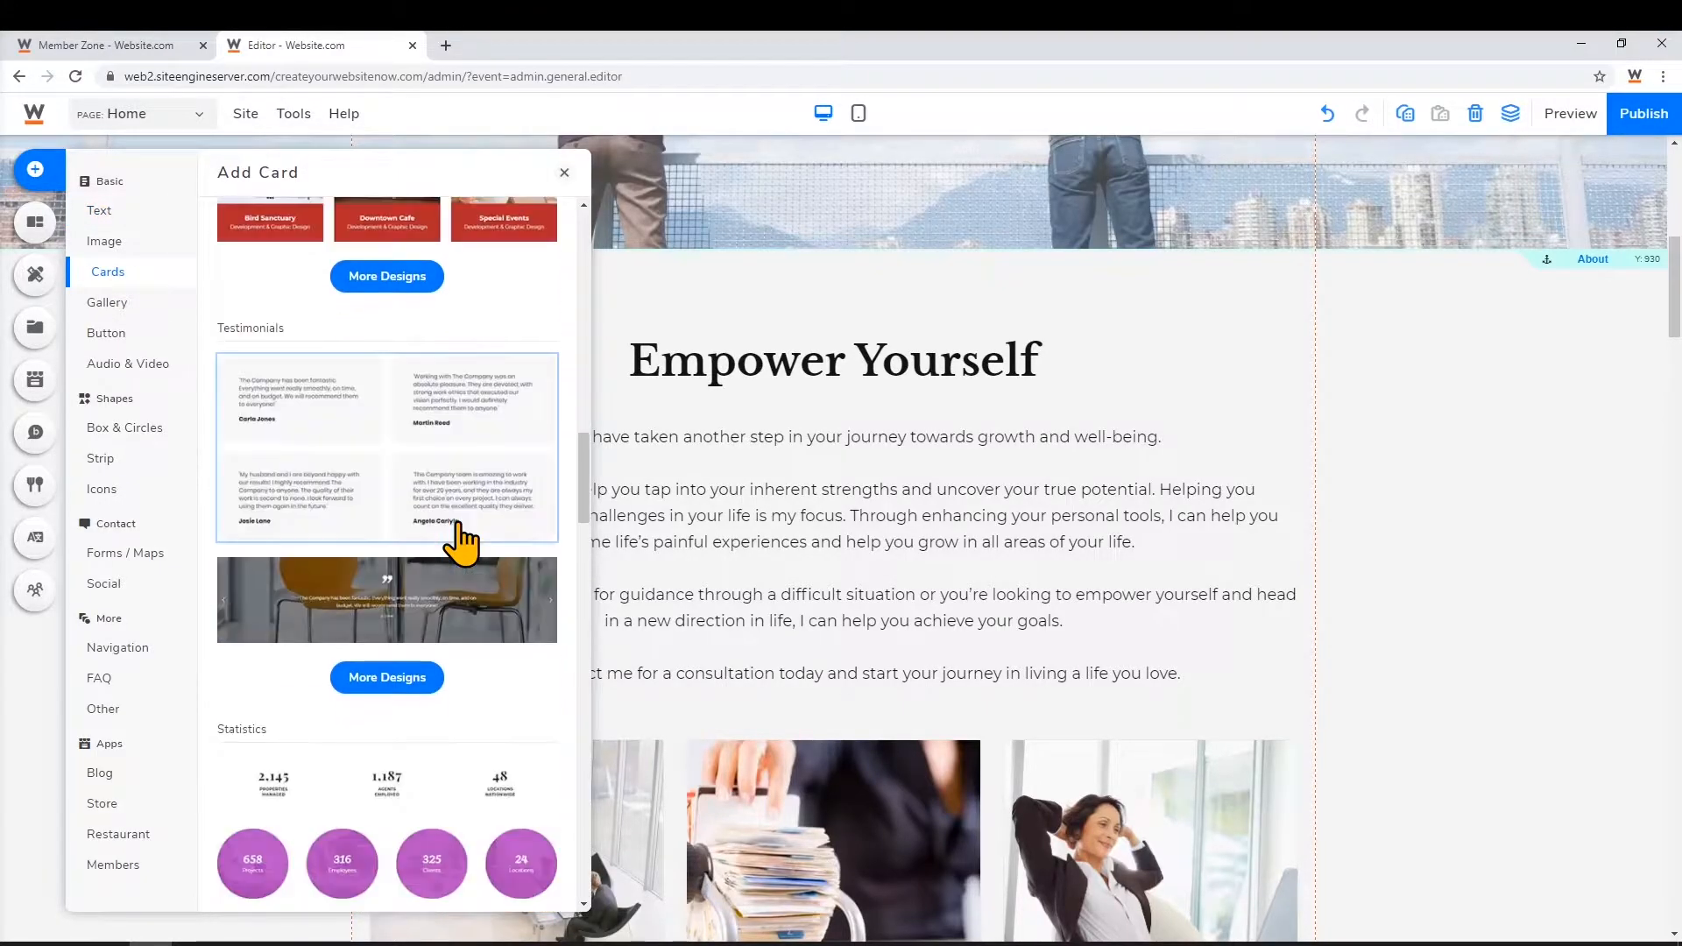
{"action": "left_click", "coordinate": [383, 689]}
{"action": "scroll", "coordinate": [387, 702], "scroll_direction": "down", "scroll_amount": 1}
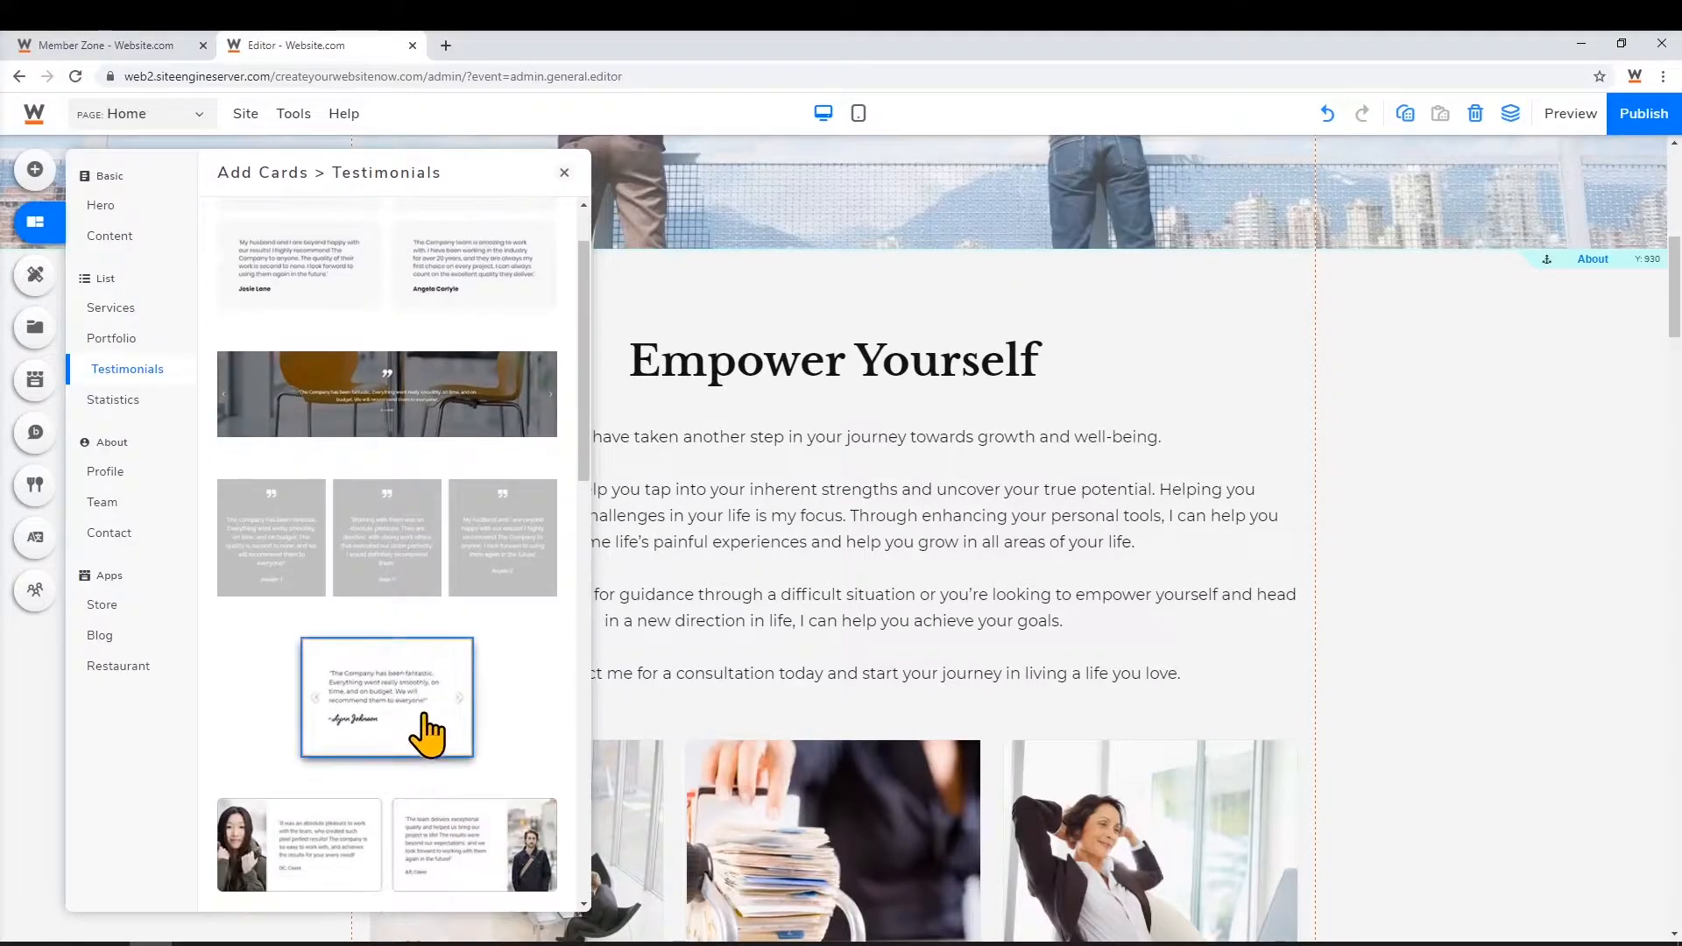
{"action": "left_click_drag", "start_coordinate": [436, 736], "coordinate": [710, 300]}
{"action": "left_click_drag", "start_coordinate": [728, 302], "coordinate": [764, 301]}
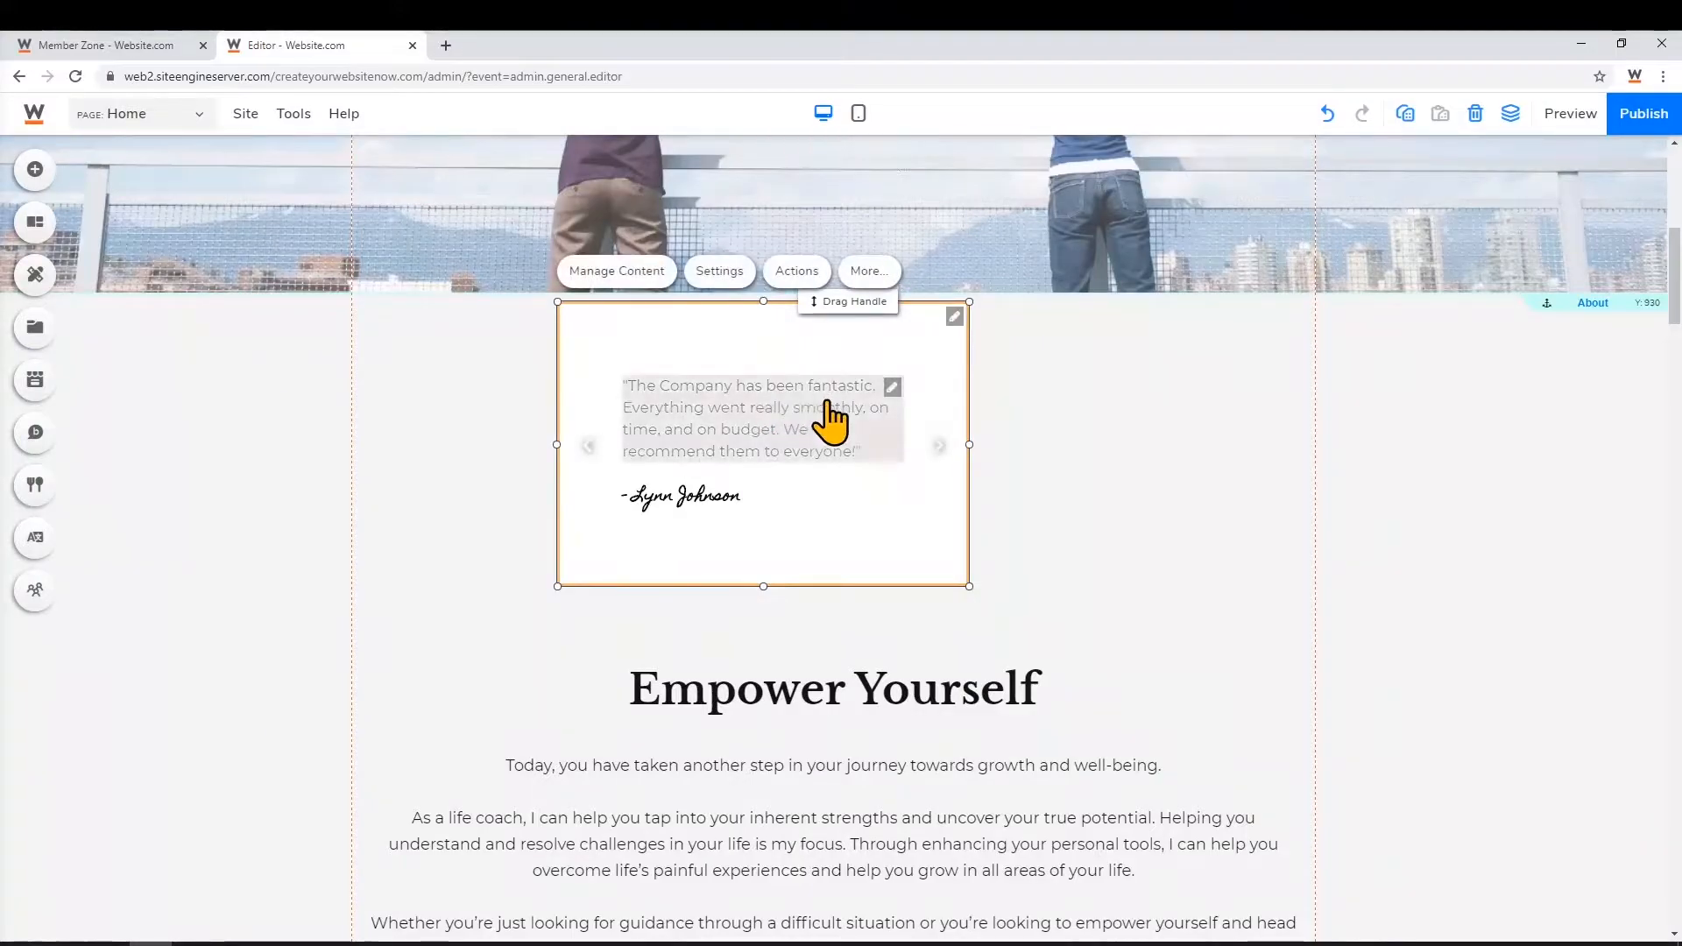
Paste the thank-you quote into the testimonial caption, enter the new client's name, and save
{"action": "left_click", "coordinate": [845, 441]}
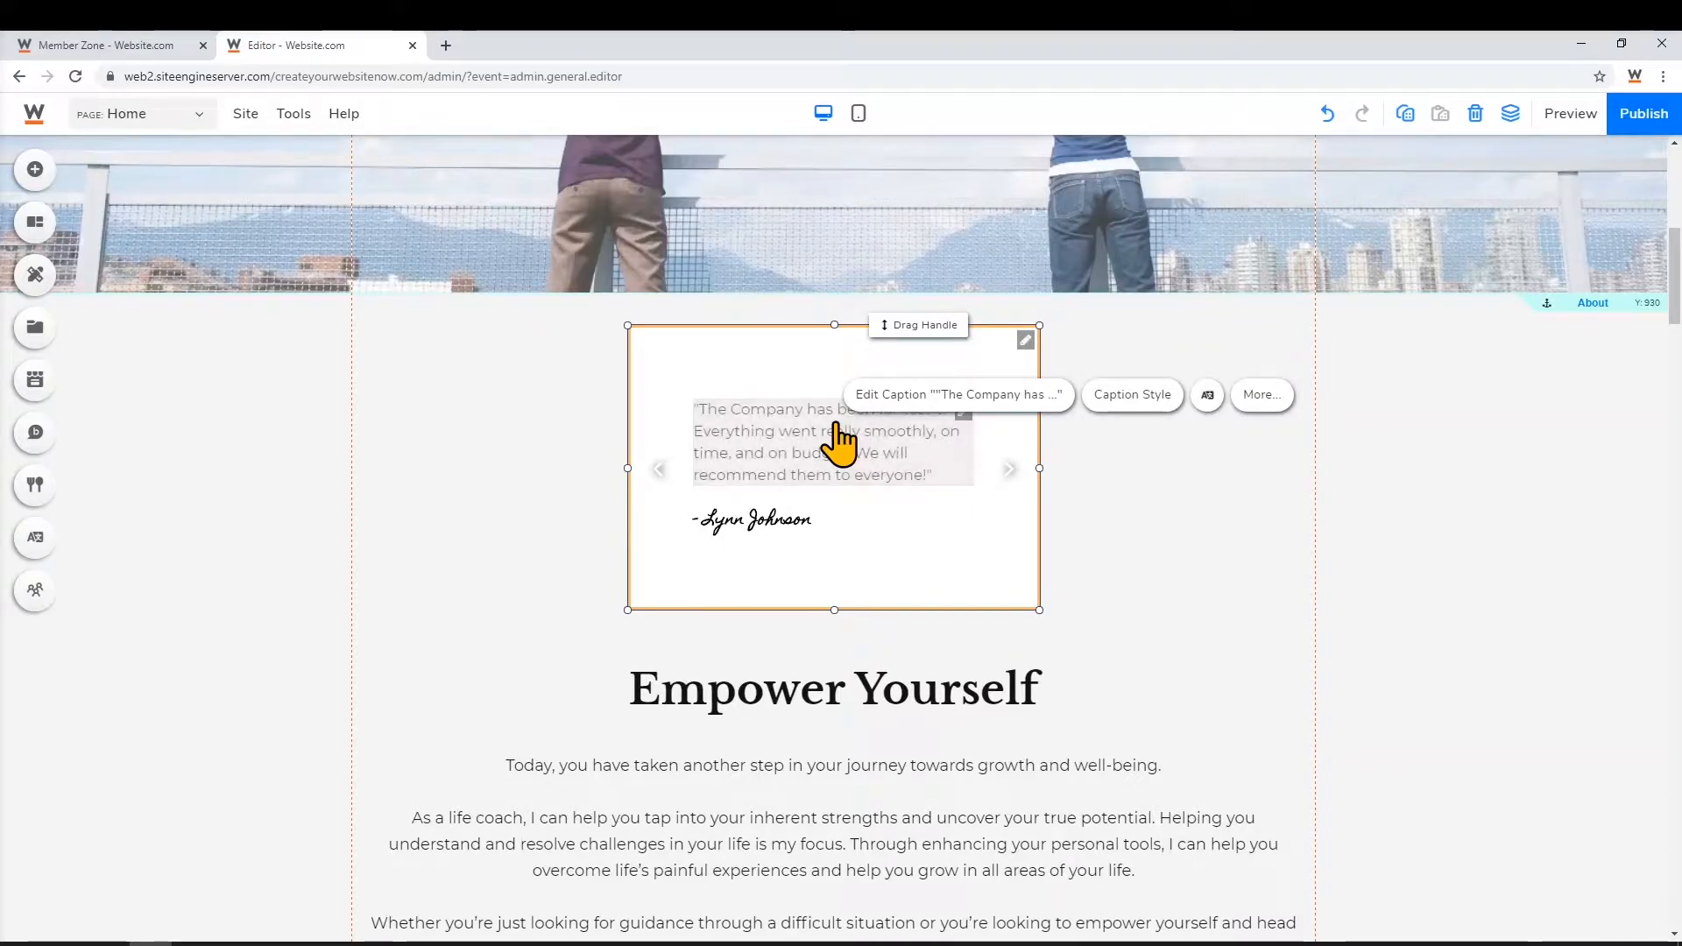
{"action": "left_click", "coordinate": [875, 397]}
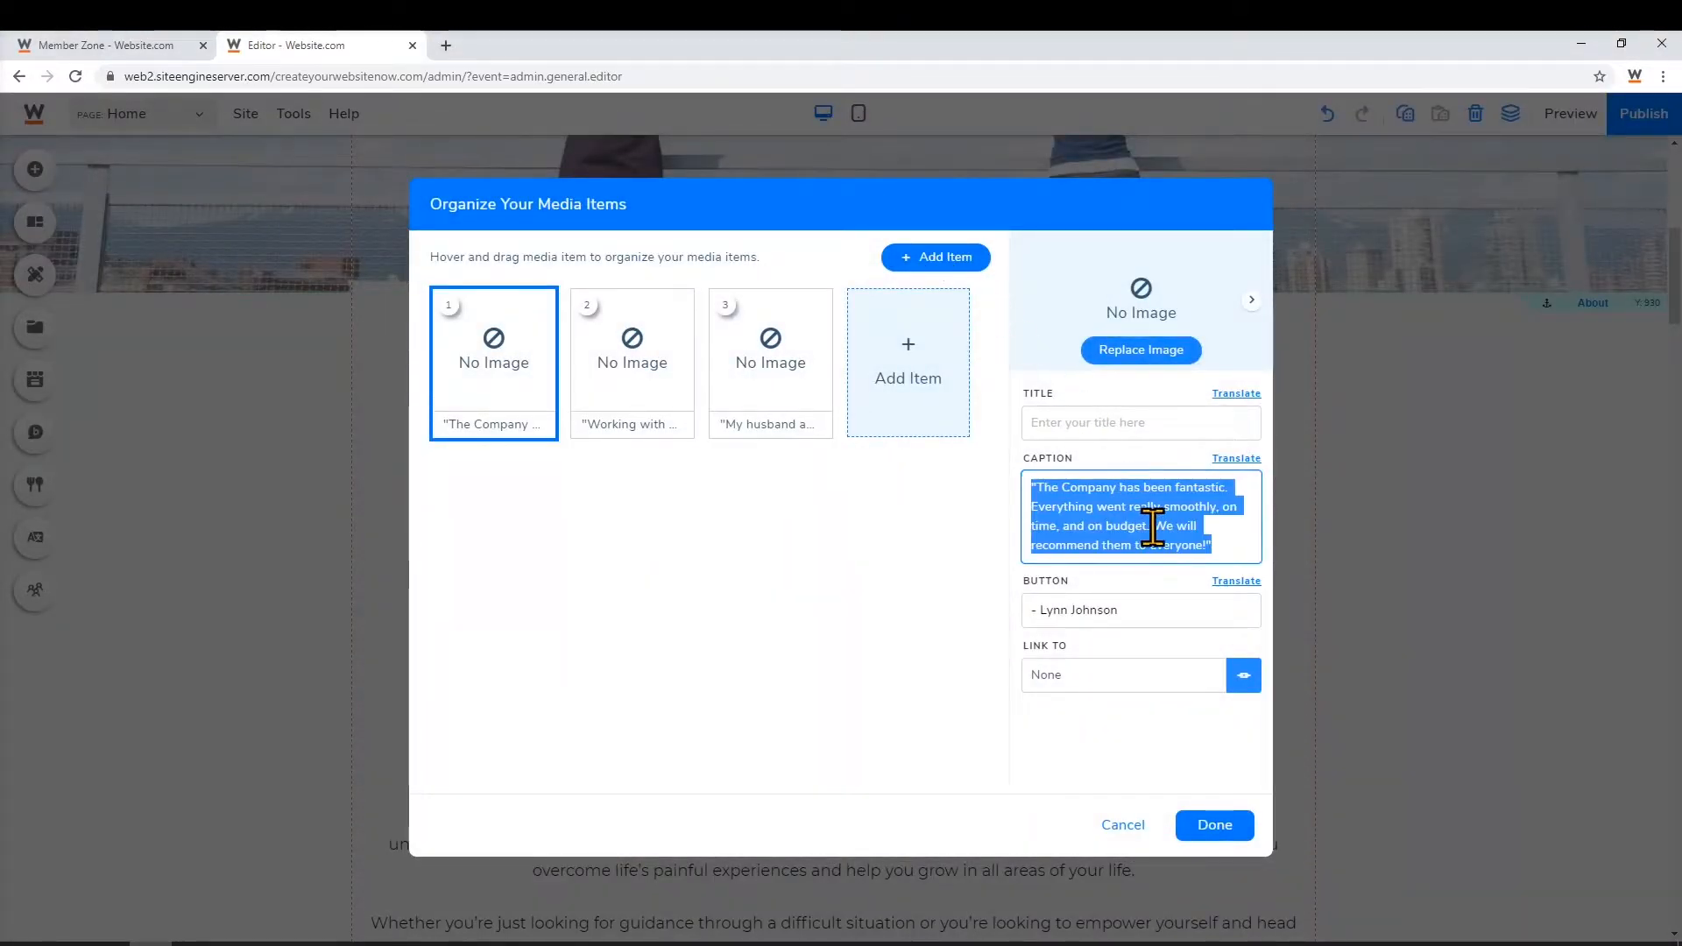
{"action": "type", "text": "\"Thank you for such an amzzing experience. I feel like I am making strides every day.\""}
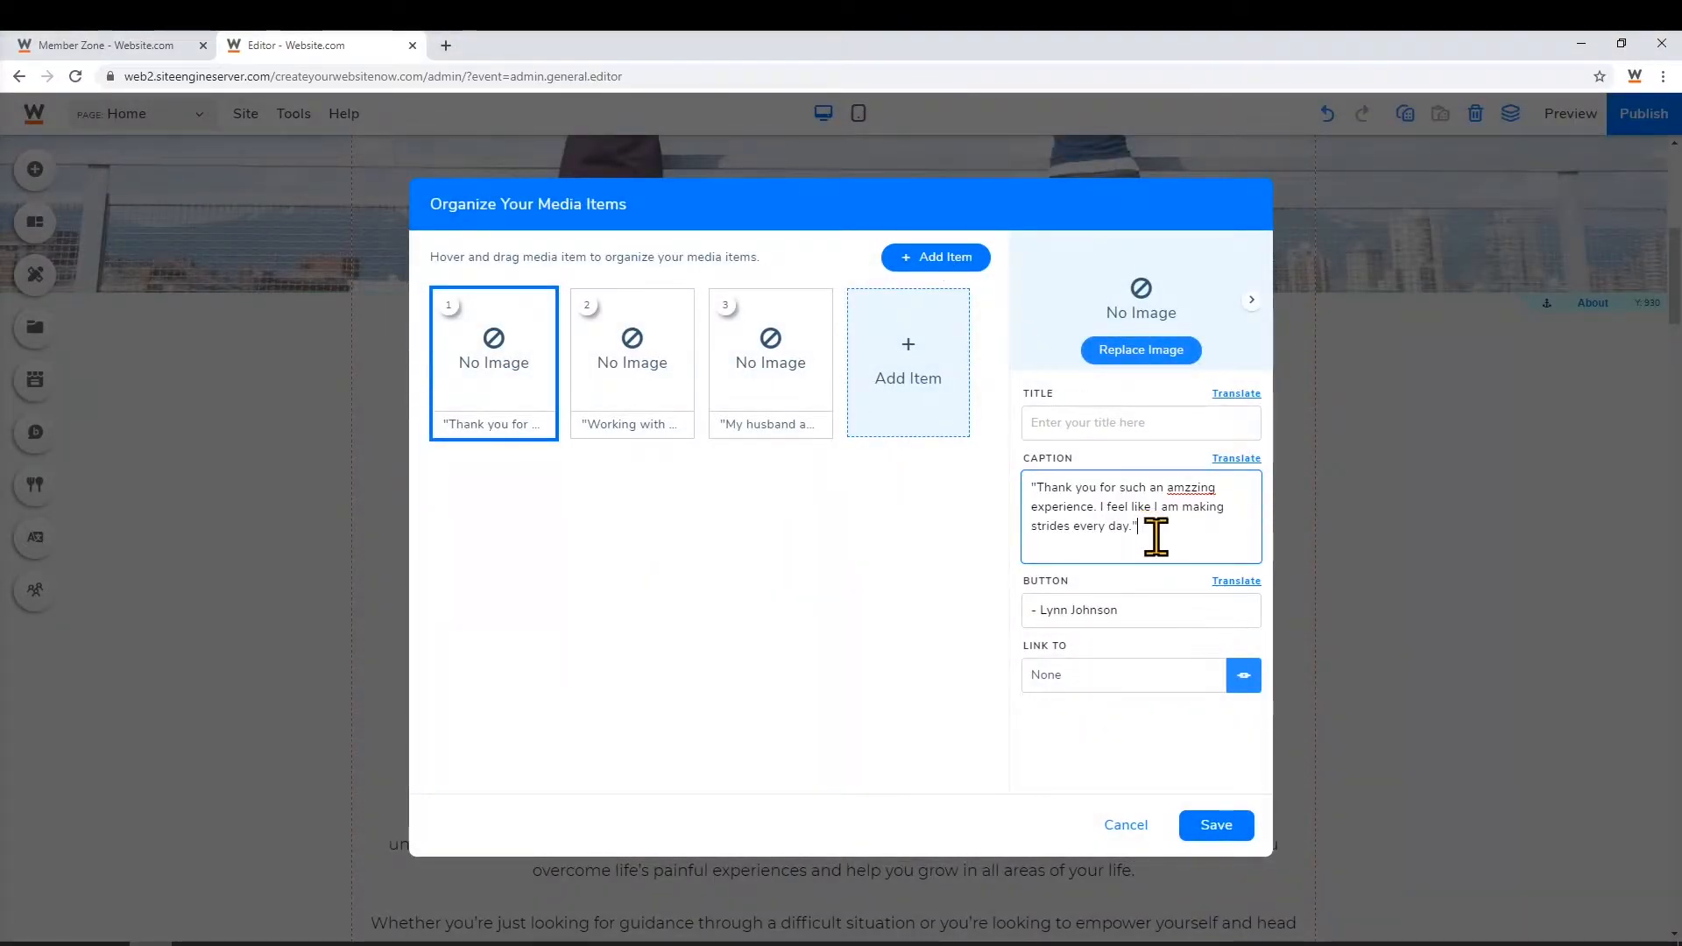
{"action": "left_click_drag", "start_coordinate": [1157, 606], "coordinate": [1042, 608]}
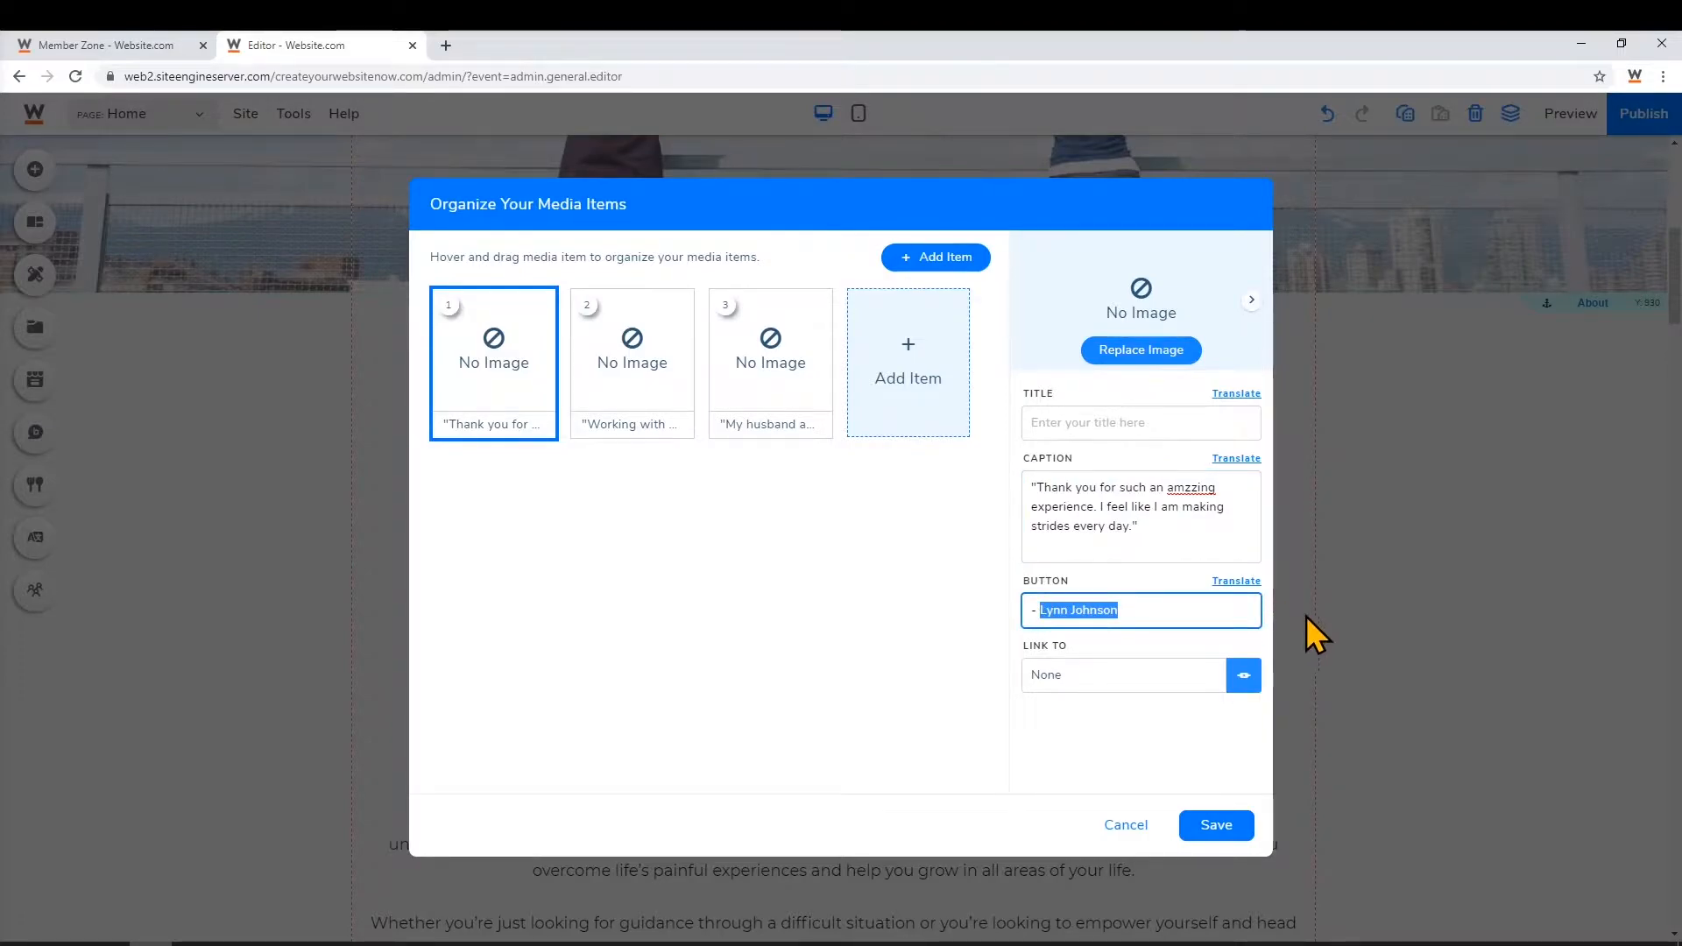
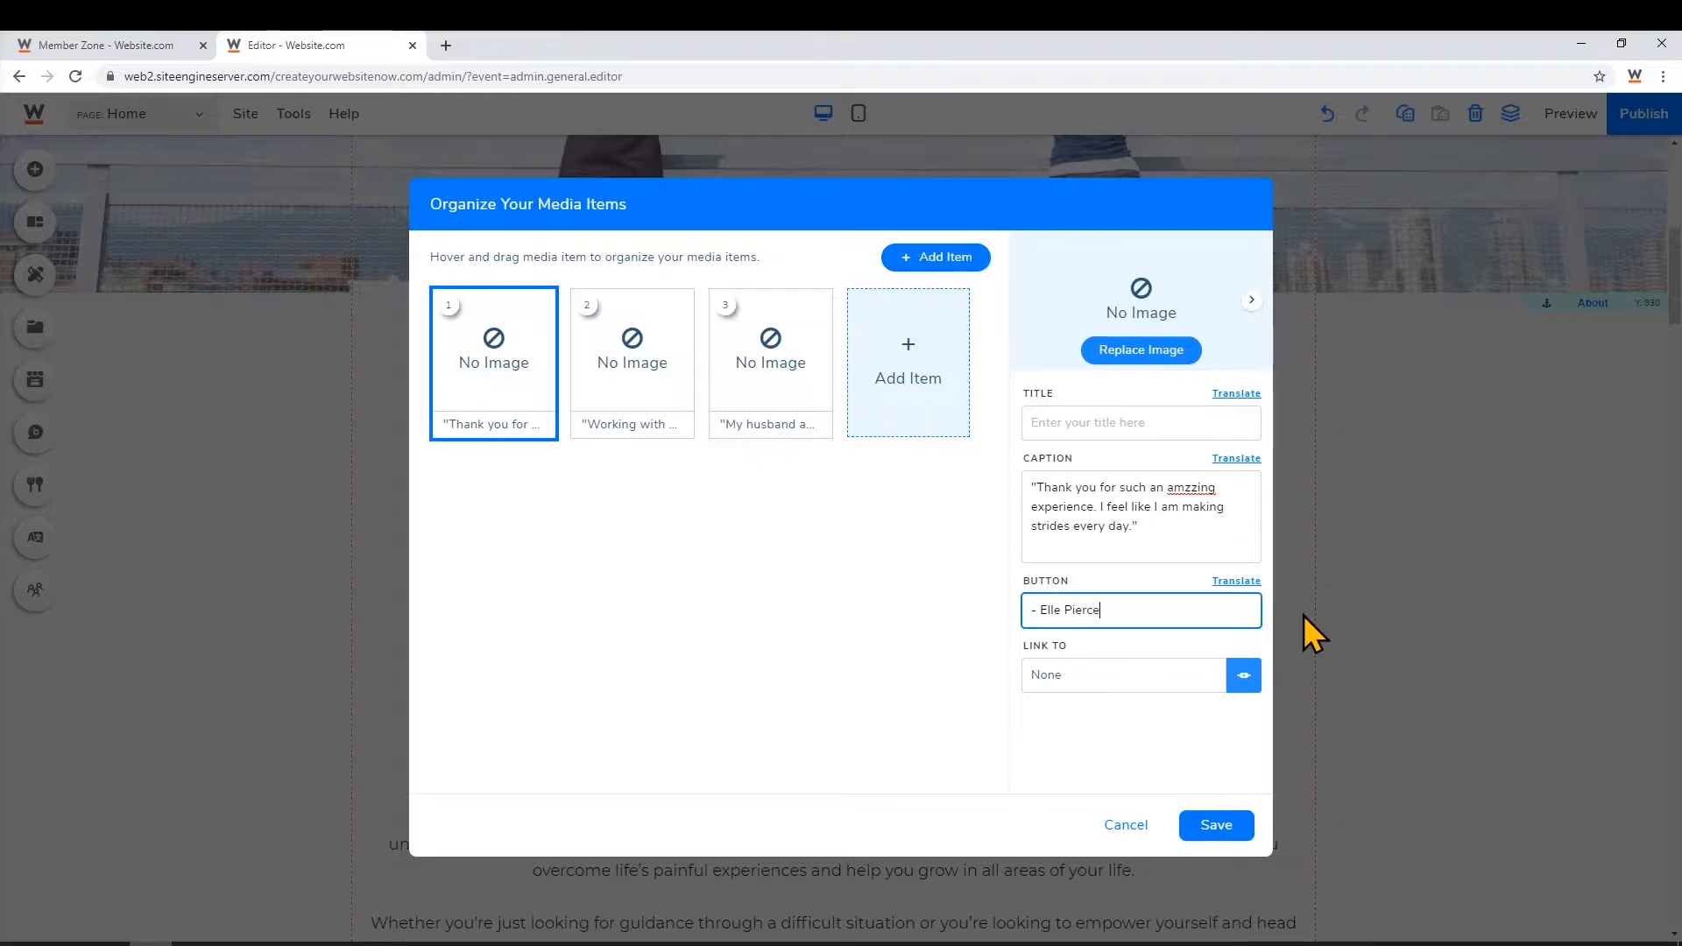
{"action": "left_click", "coordinate": [1216, 825]}
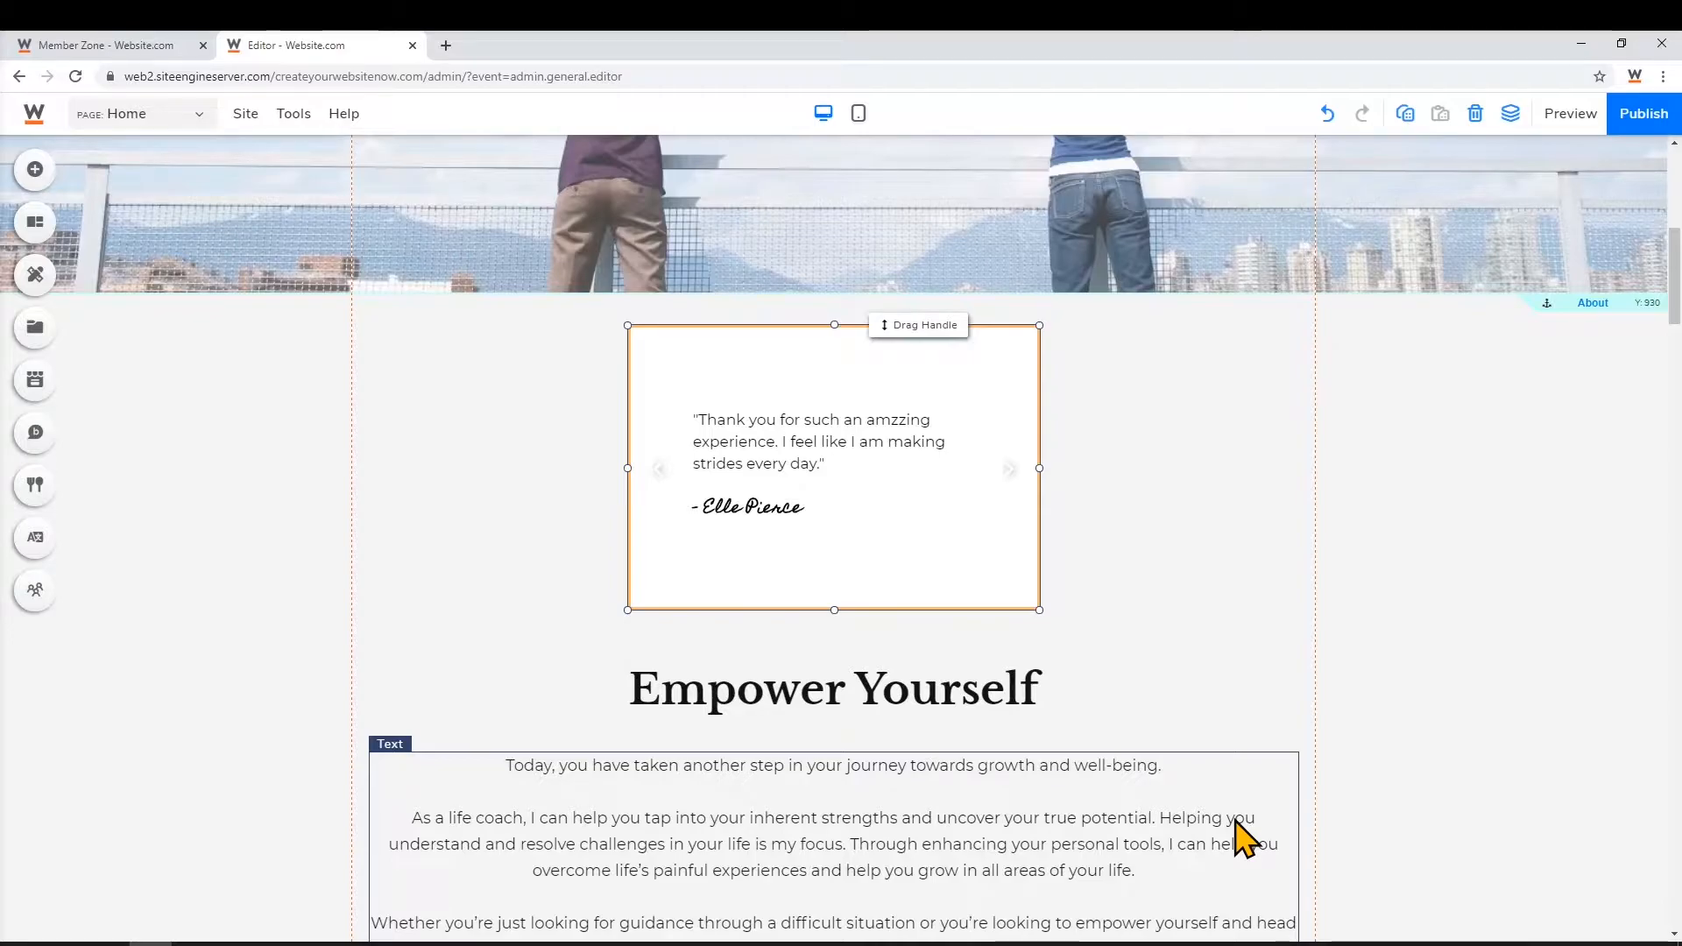
Select the three-card feature block and open its content manager
{"action": "left_click", "coordinate": [166, 122]}
{"action": "left_click", "coordinate": [167, 122]}
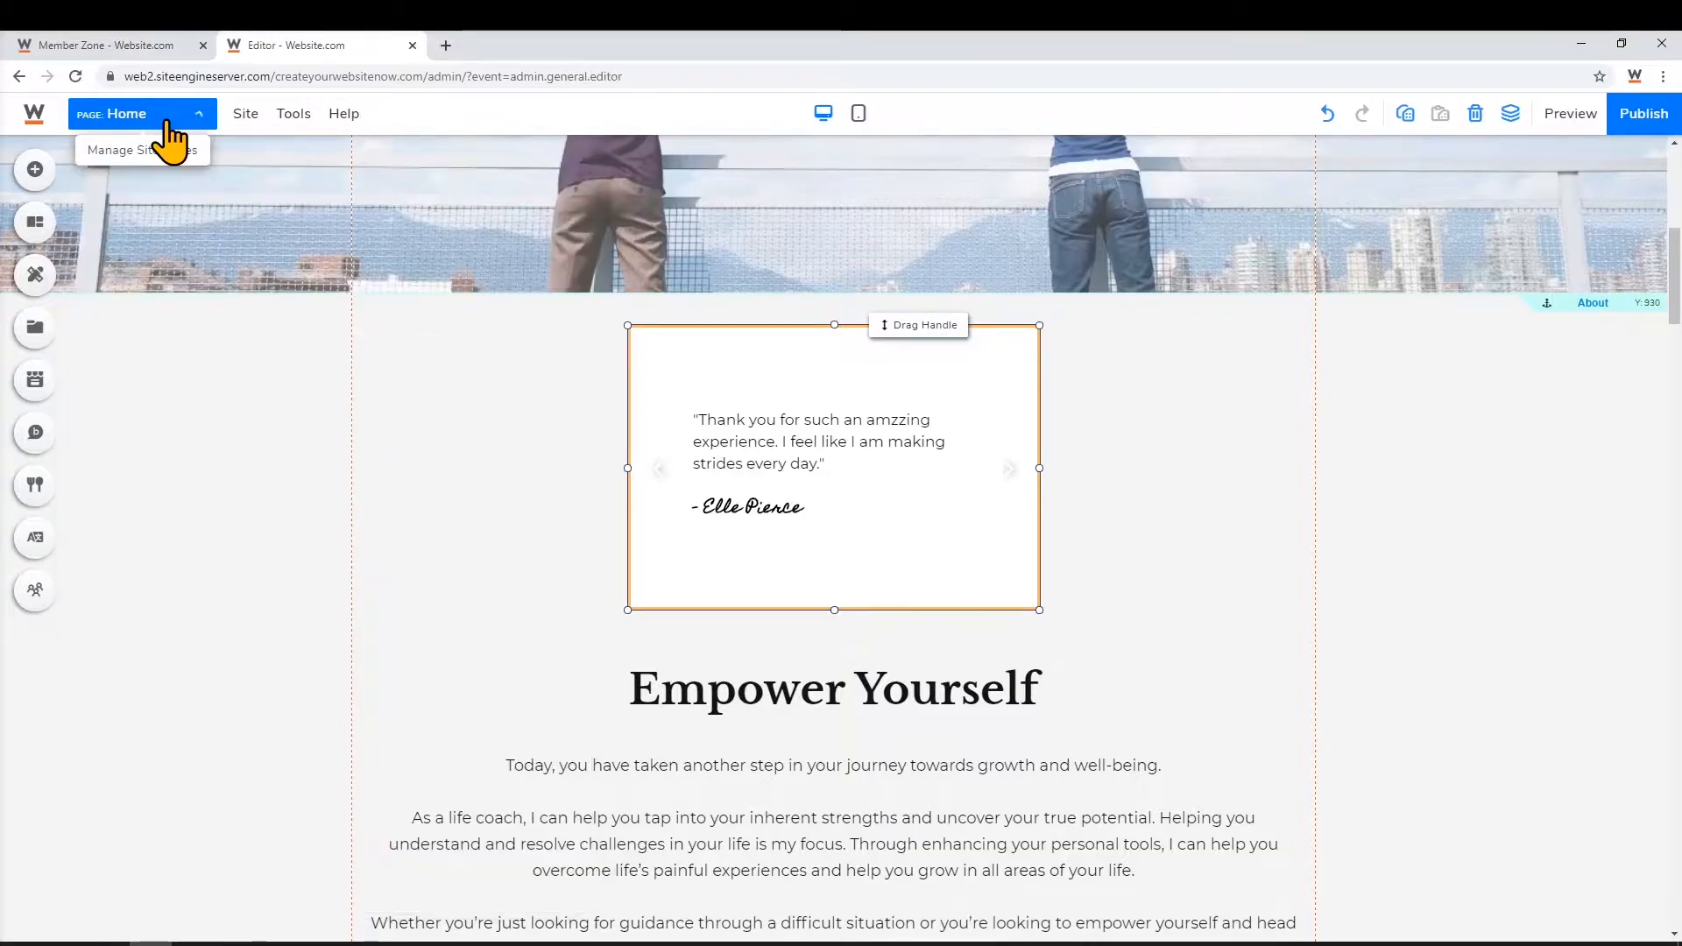
{"action": "scroll", "coordinate": [430, 671], "scroll_direction": "down", "scroll_amount": 4}
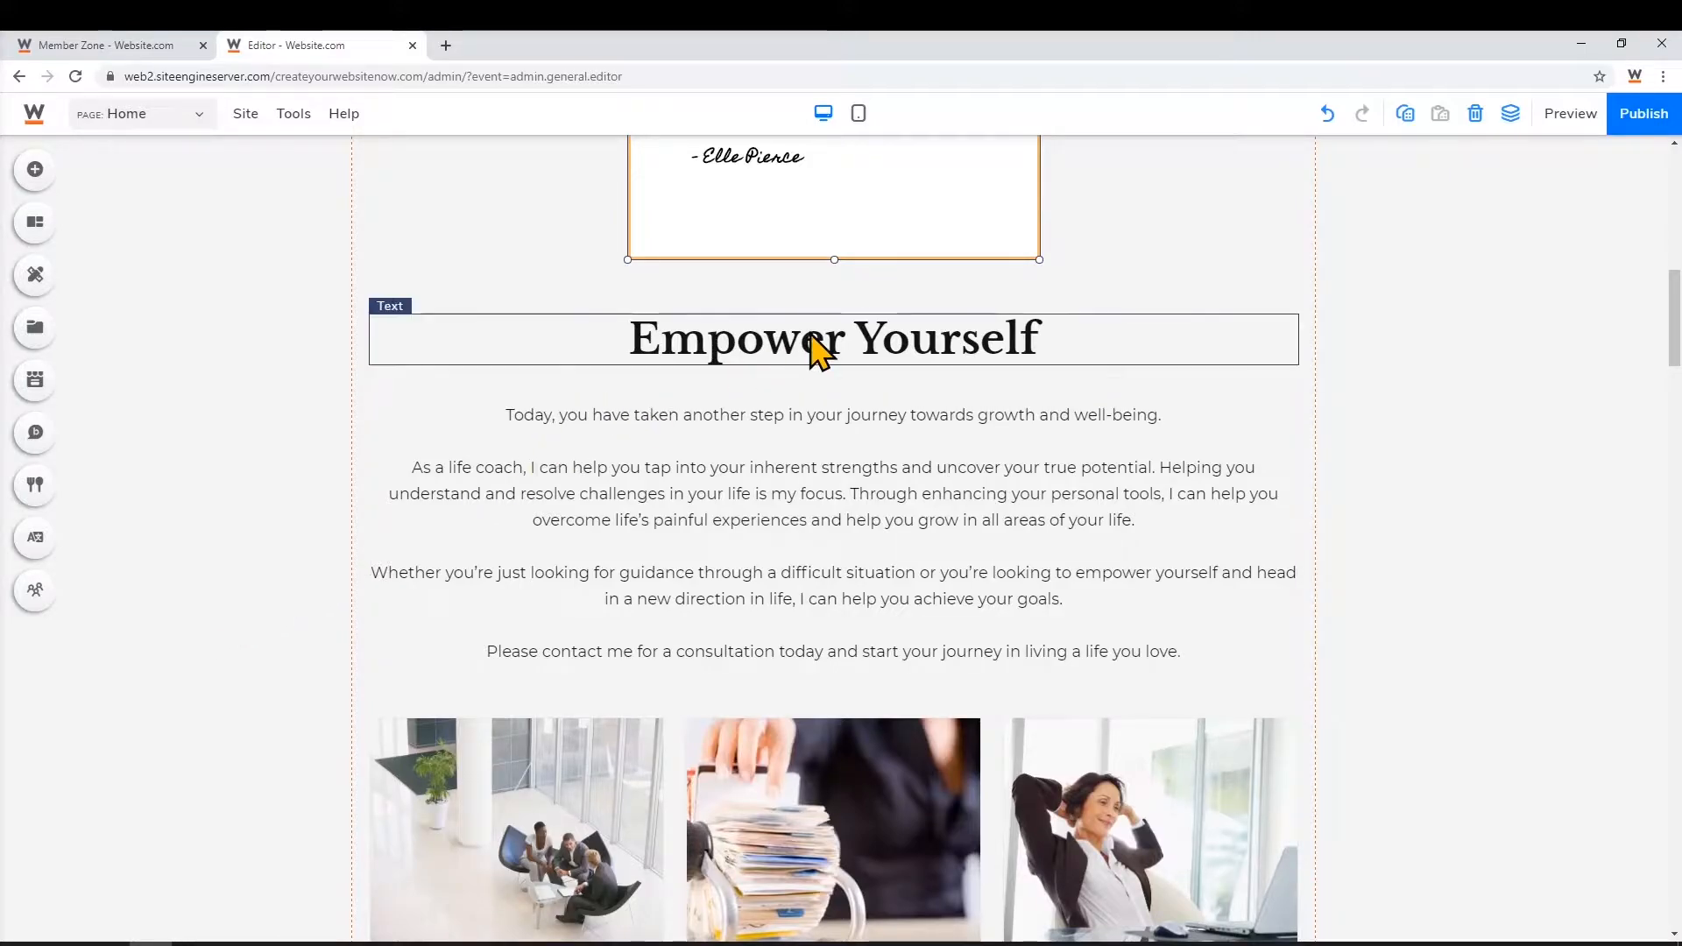
{"action": "scroll", "coordinate": [782, 498], "scroll_direction": "down", "scroll_amount": 4}
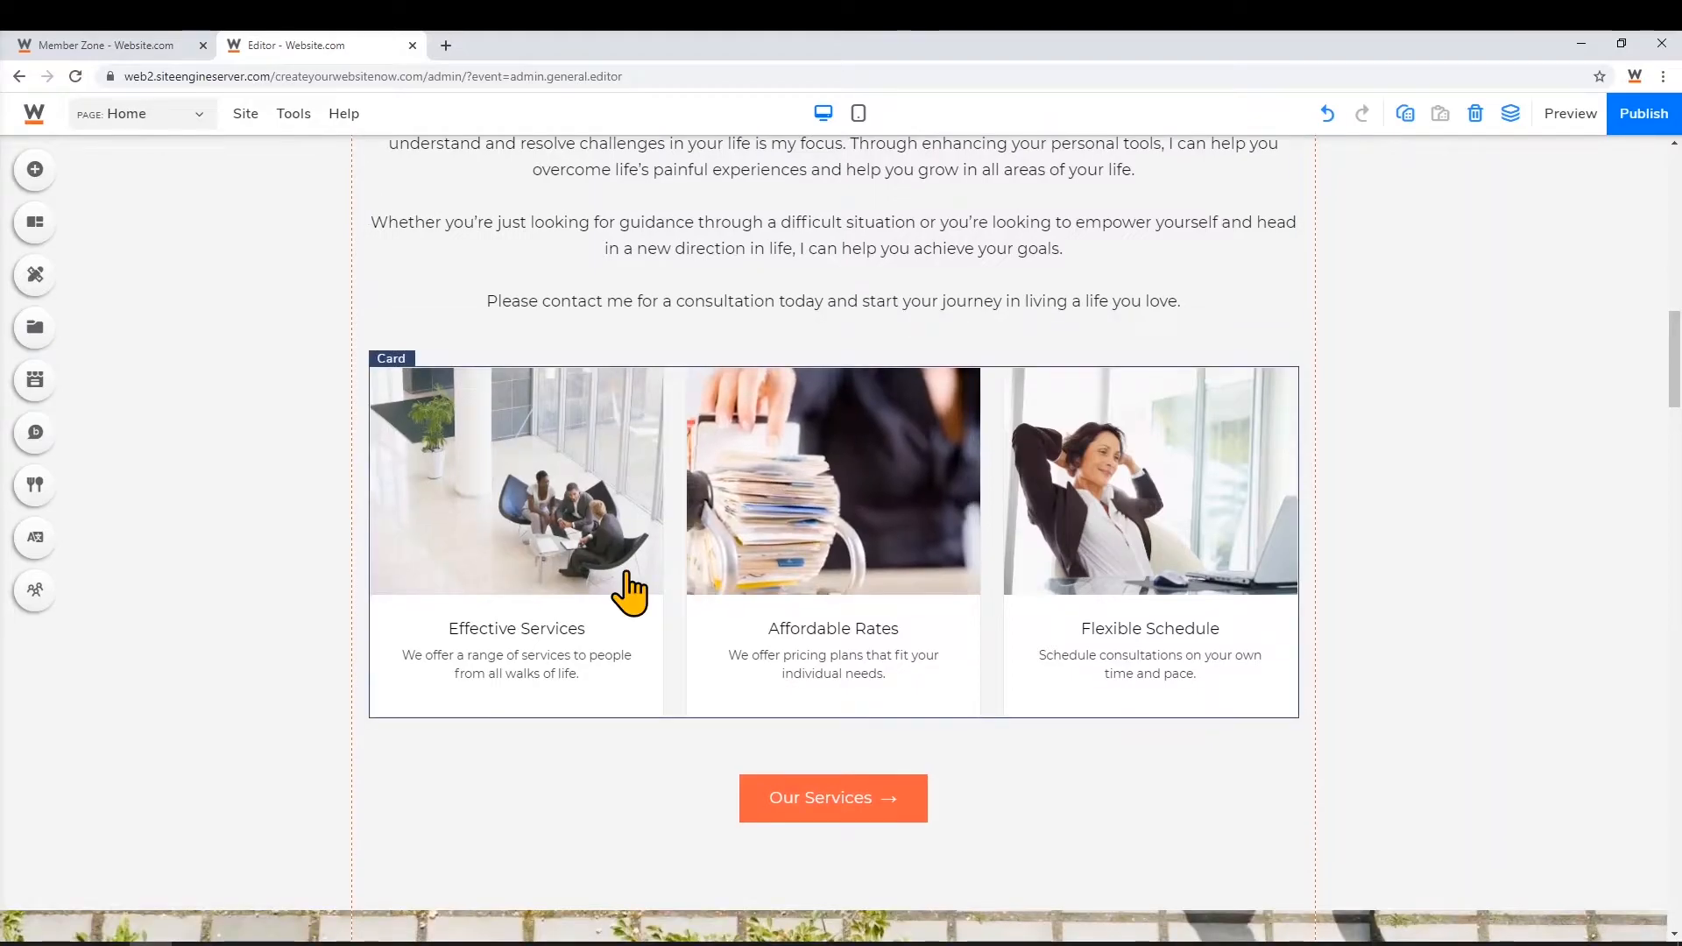
{"action": "left_click", "coordinate": [625, 578]}
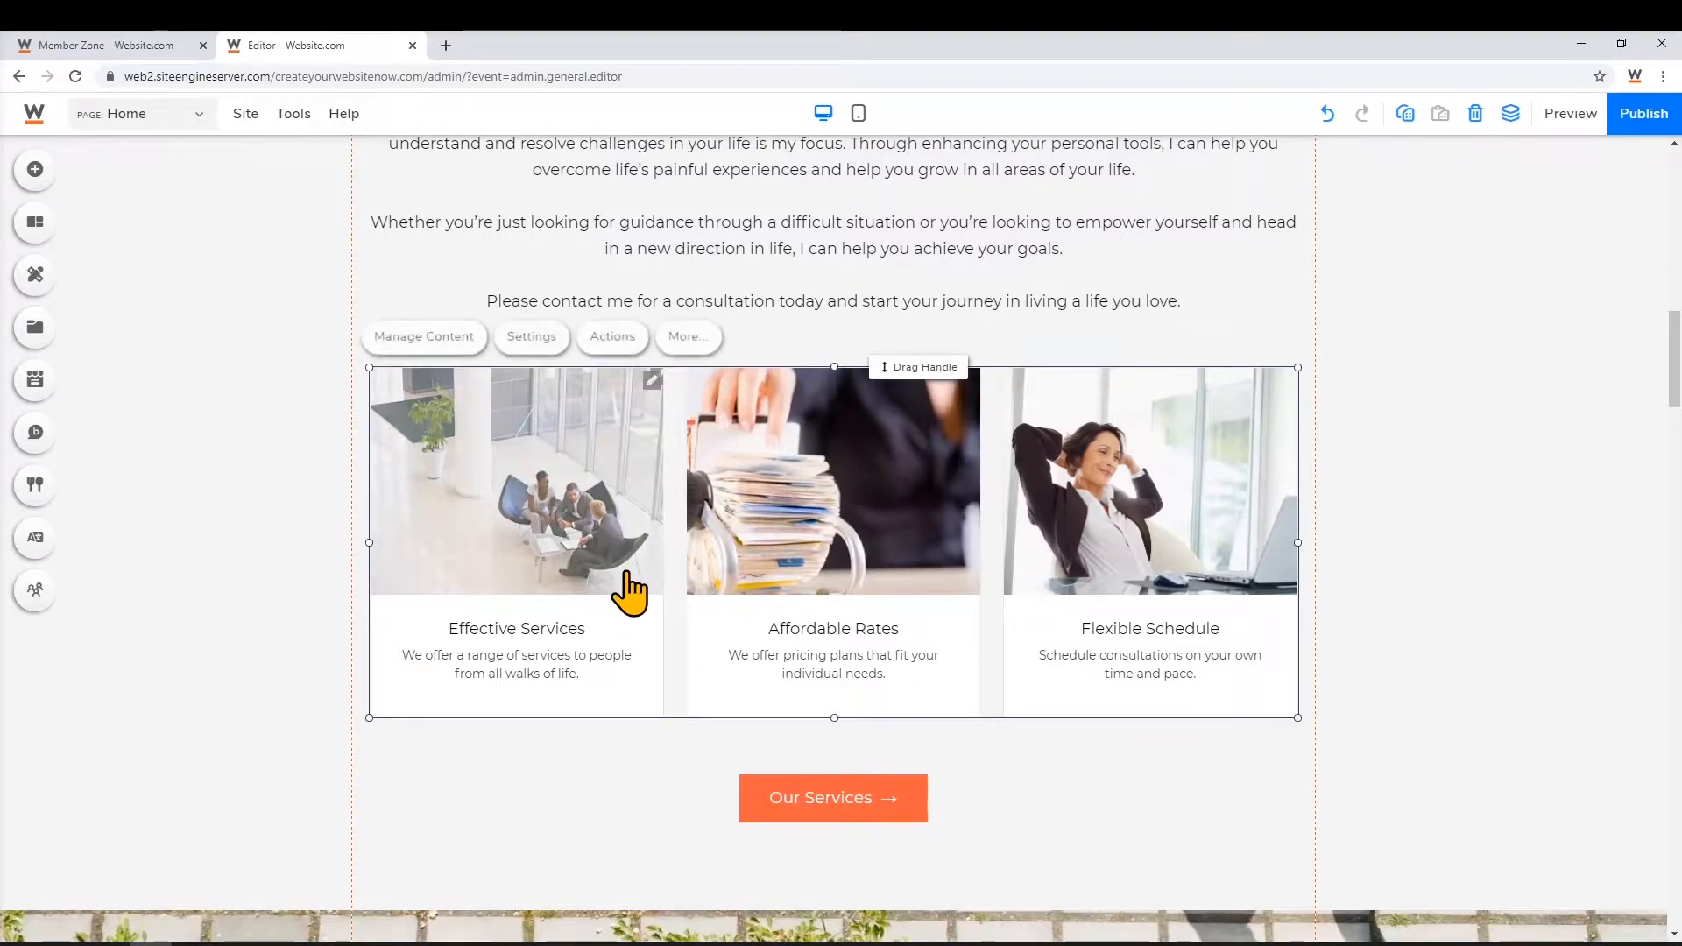
{"action": "left_click", "coordinate": [461, 349]}
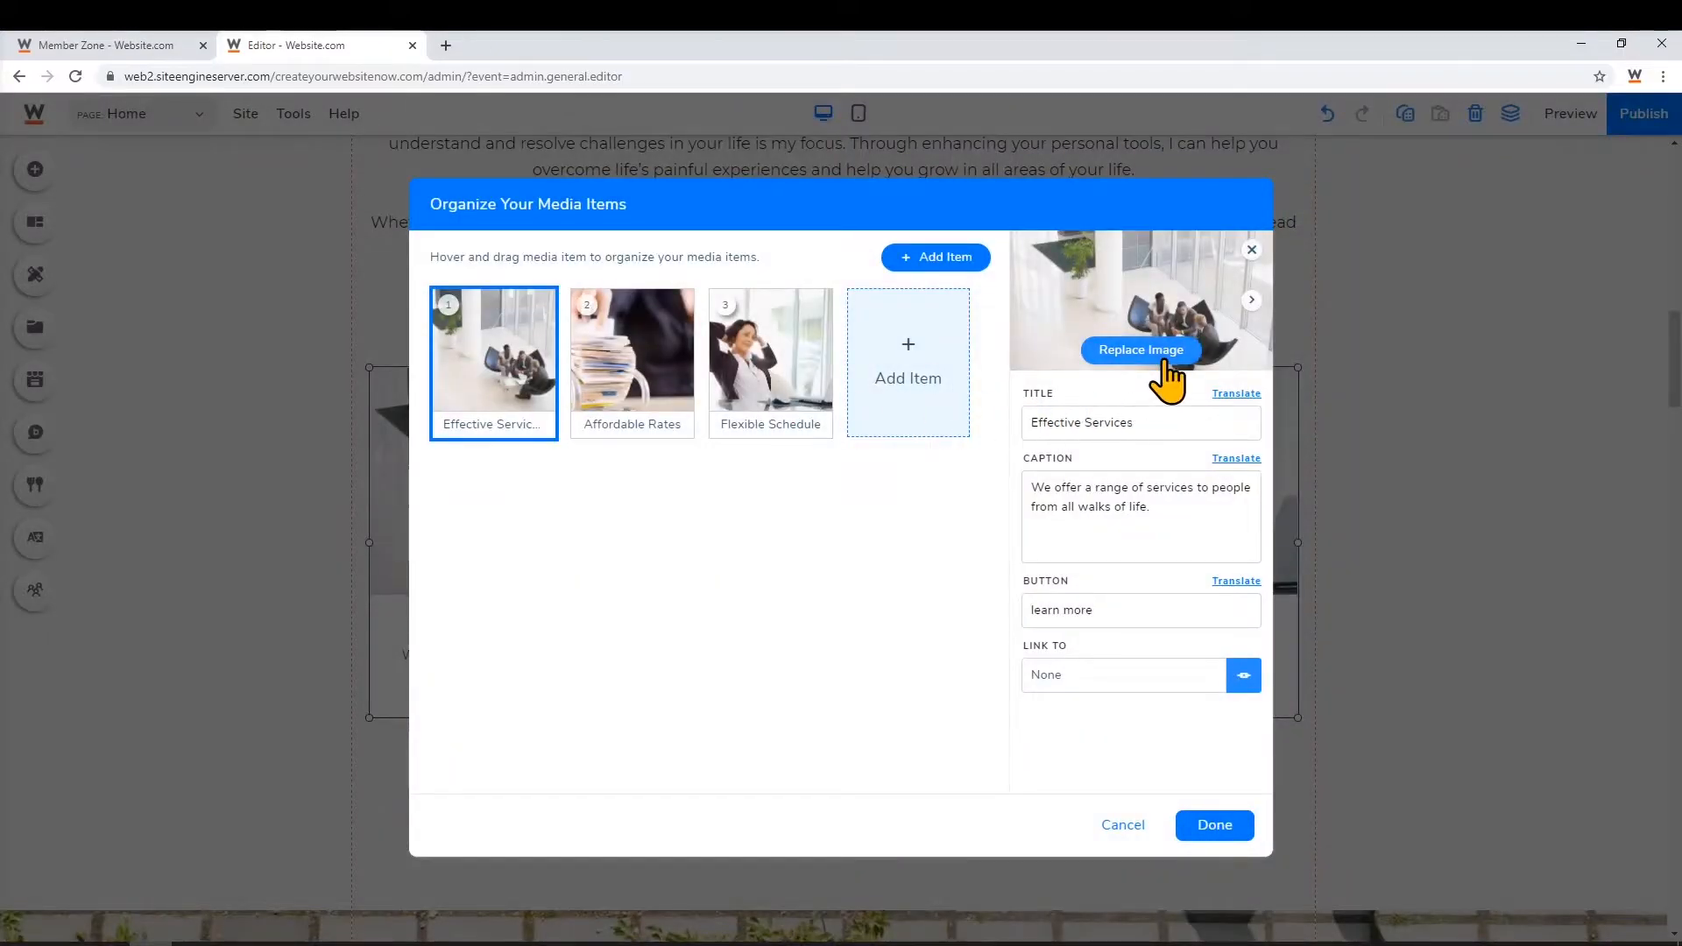
Move Flexible Schedule ahead of Effective Services and Affordable Rates and save the order
{"action": "left_click", "coordinate": [688, 373]}
{"action": "left_click", "coordinate": [804, 379]}
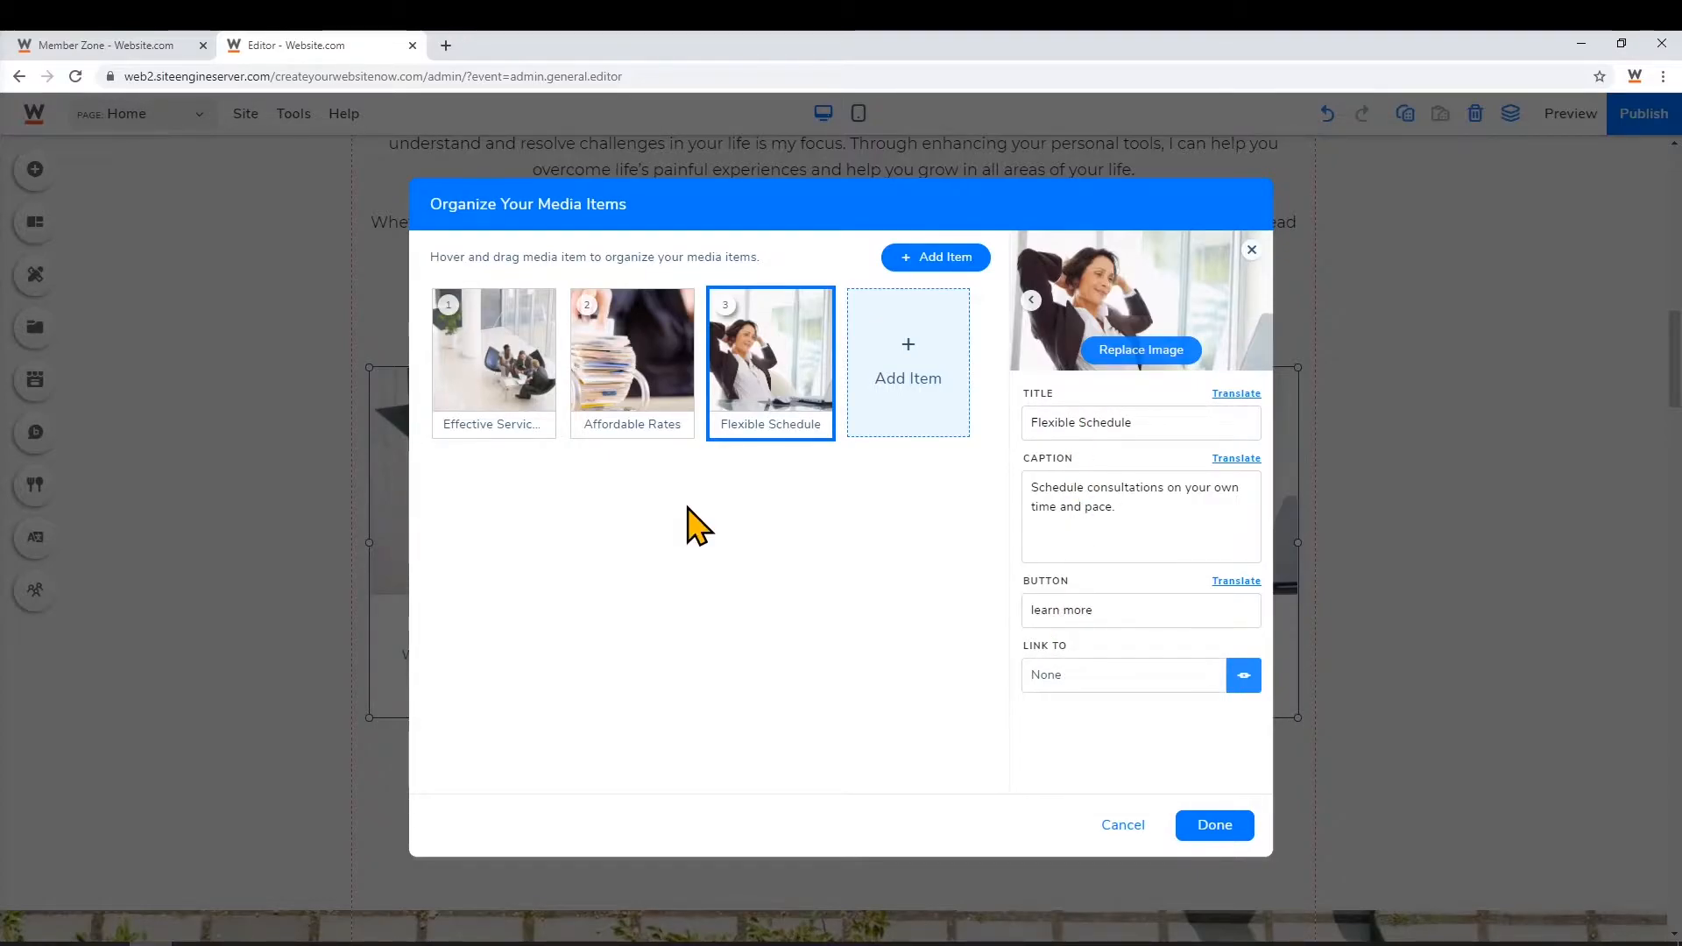
{"action": "mouse_move", "coordinate": [756, 396]}
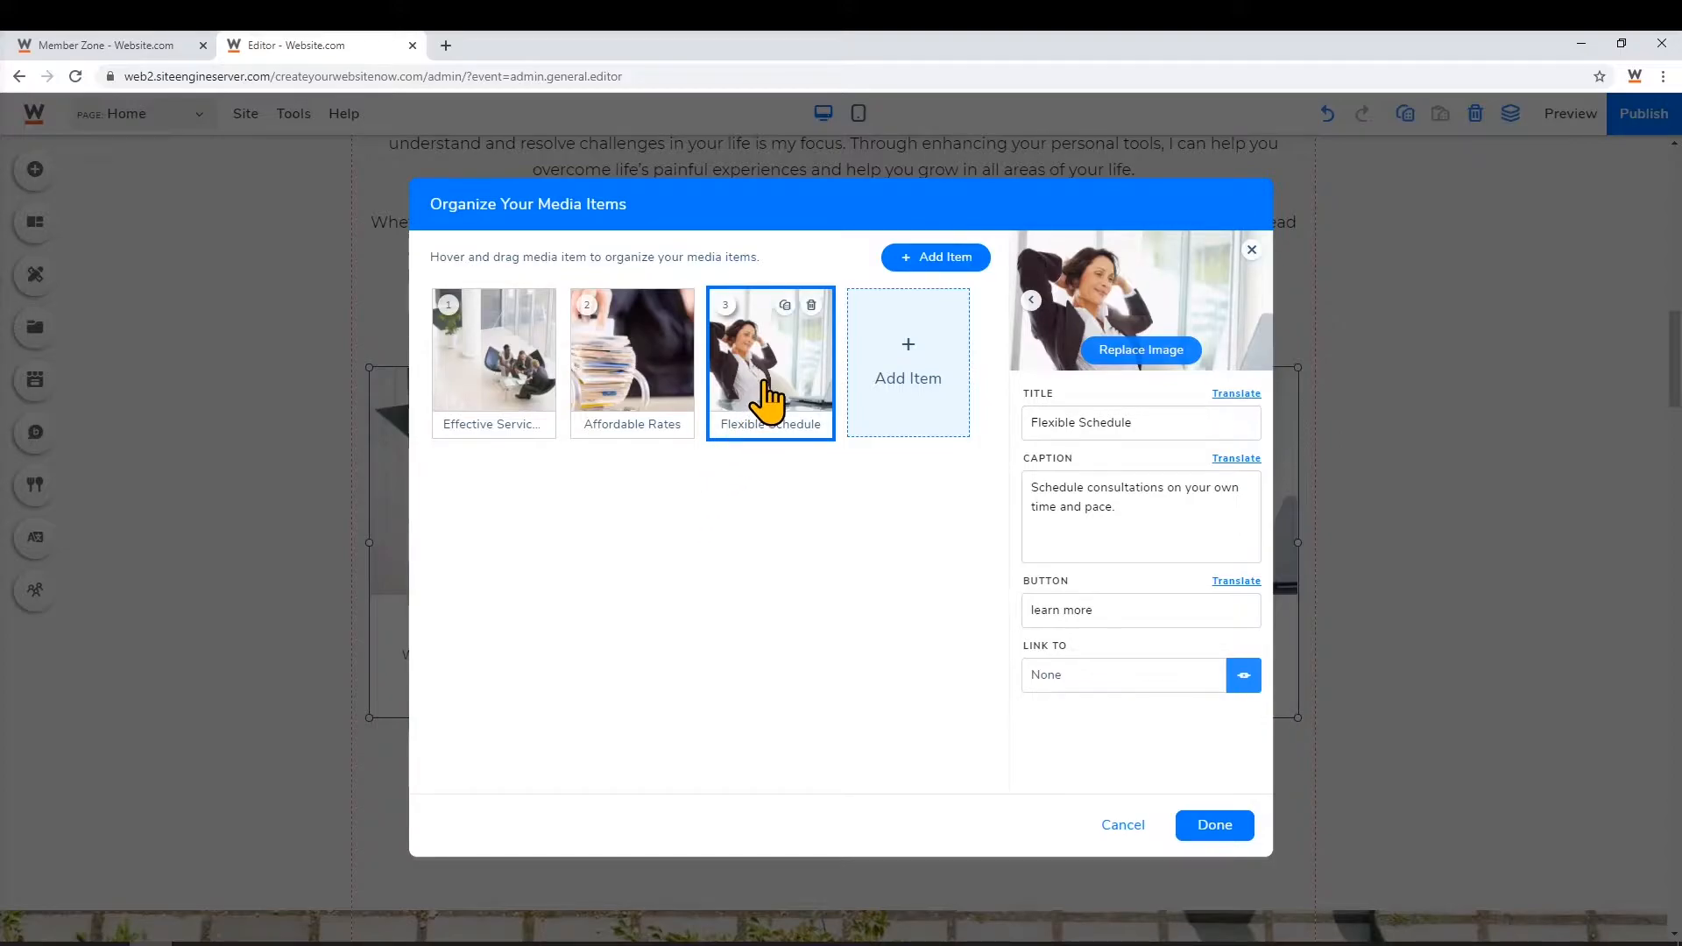
{"action": "left_click_drag", "start_coordinate": [771, 352], "coordinate": [660, 376]}
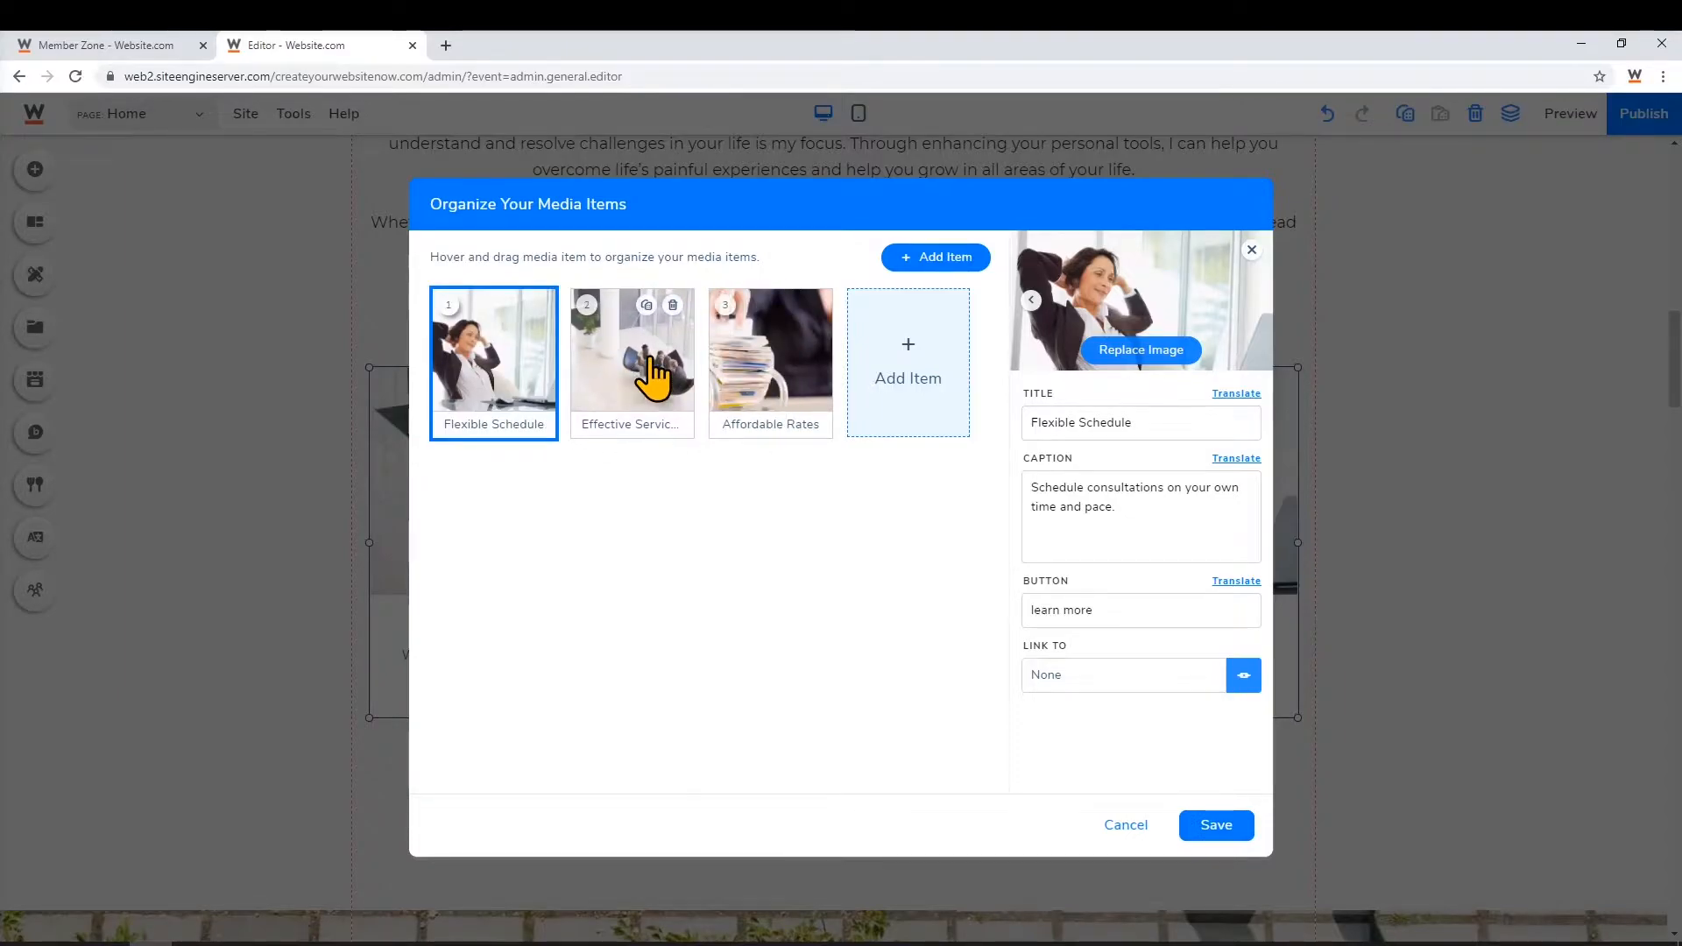
{"action": "left_click", "coordinate": [1235, 831]}
{"action": "scroll", "coordinate": [1242, 833], "scroll_direction": "down", "scroll_amount": 5}
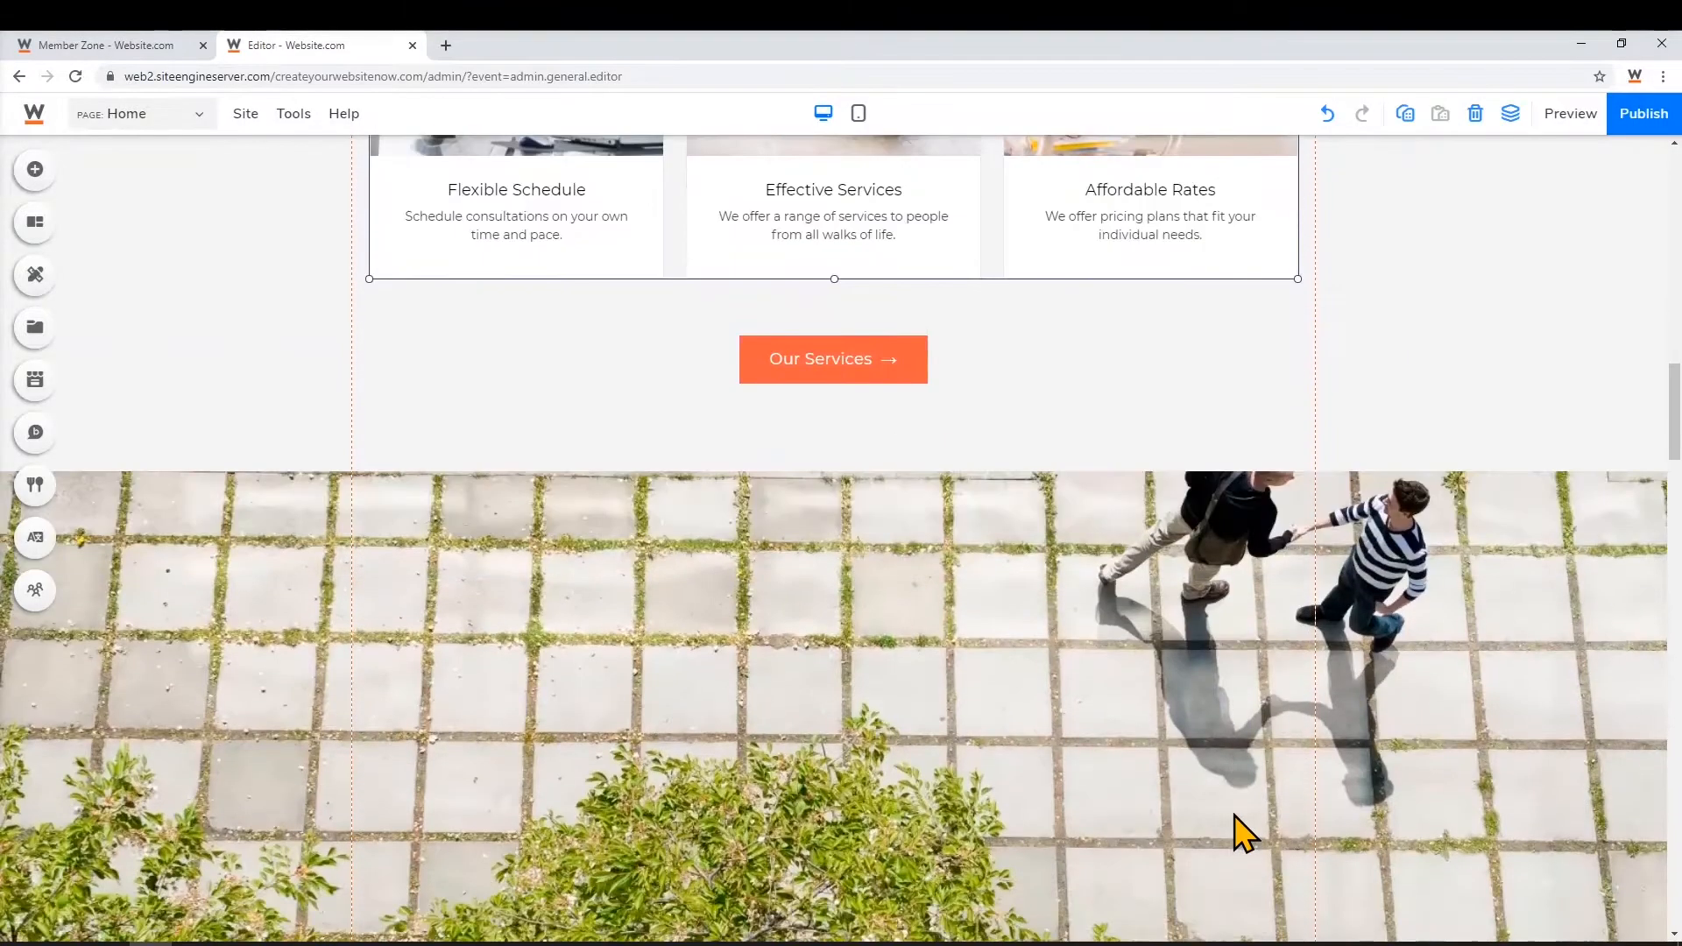
Recolour the Inner Peace service icon from orange to purple in Image Style and save
{"action": "scroll", "coordinate": [1235, 823], "scroll_direction": "down", "scroll_amount": 10}
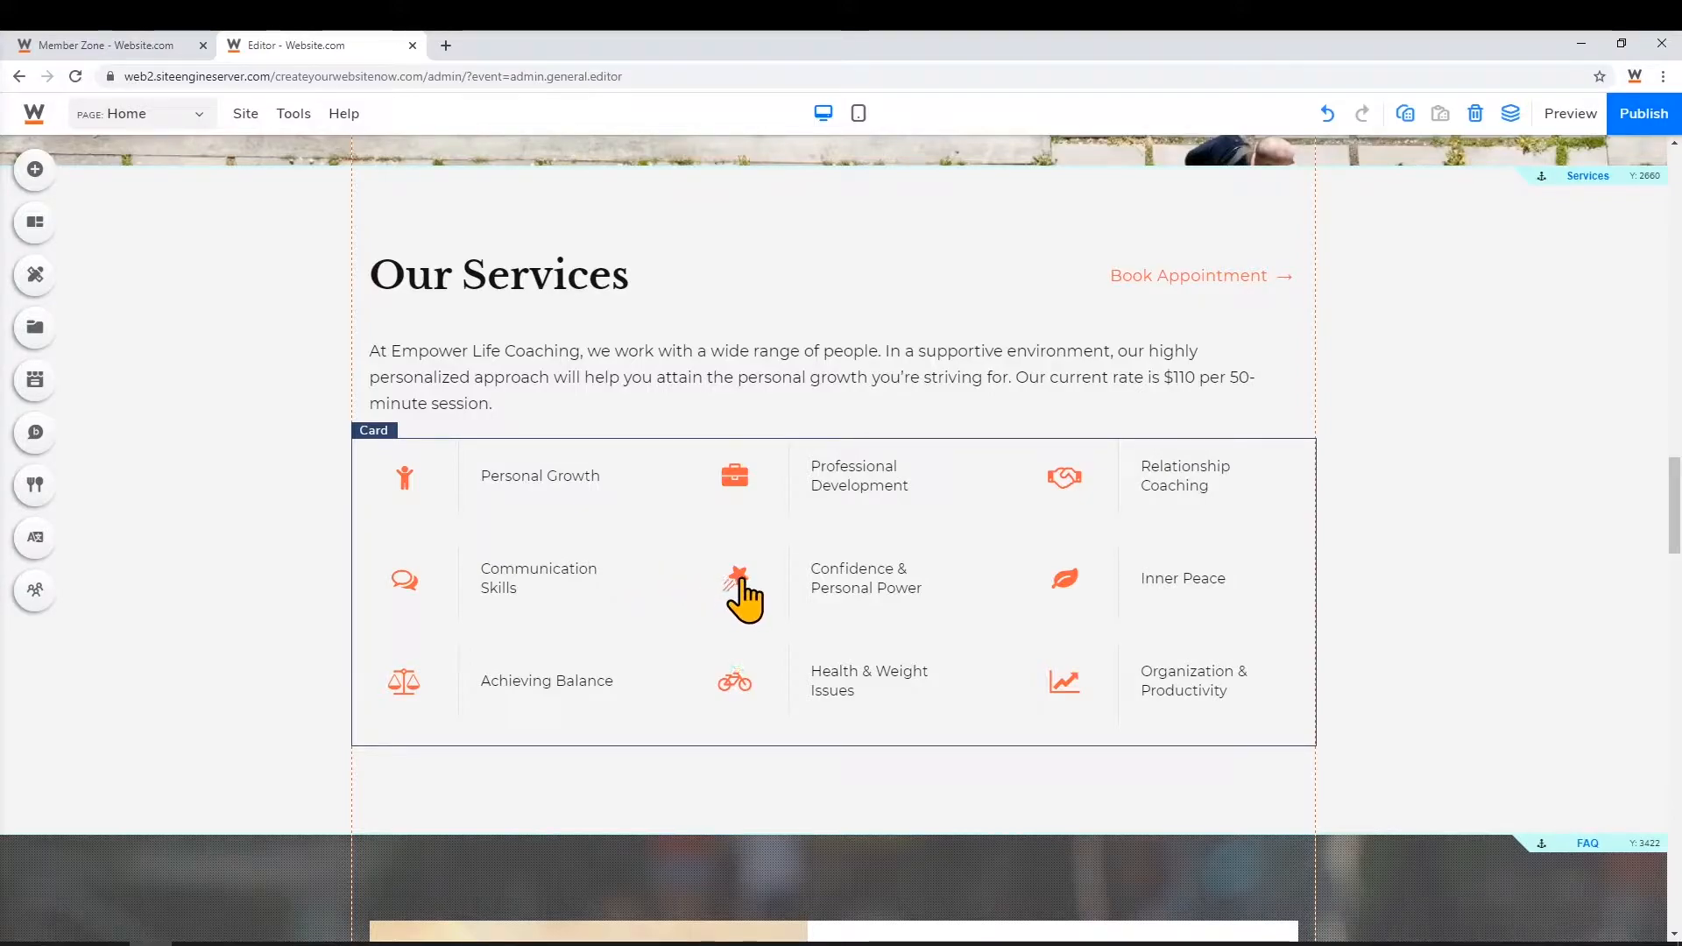
{"action": "left_click", "coordinate": [1065, 588]}
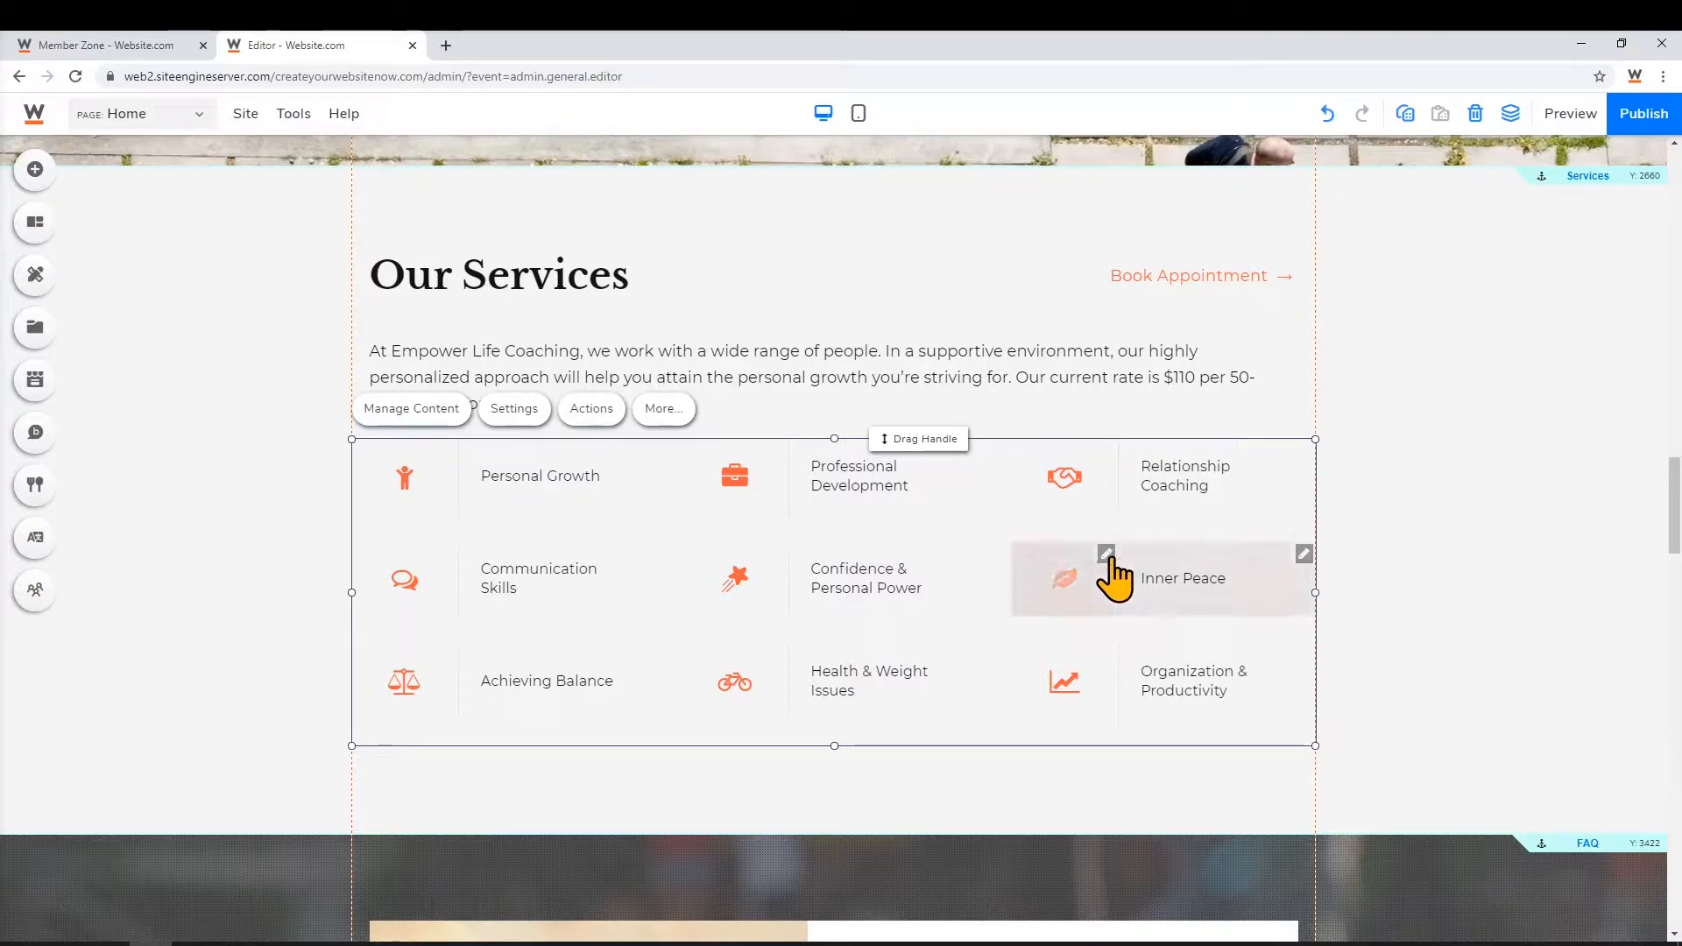
{"action": "left_click", "coordinate": [1106, 560]}
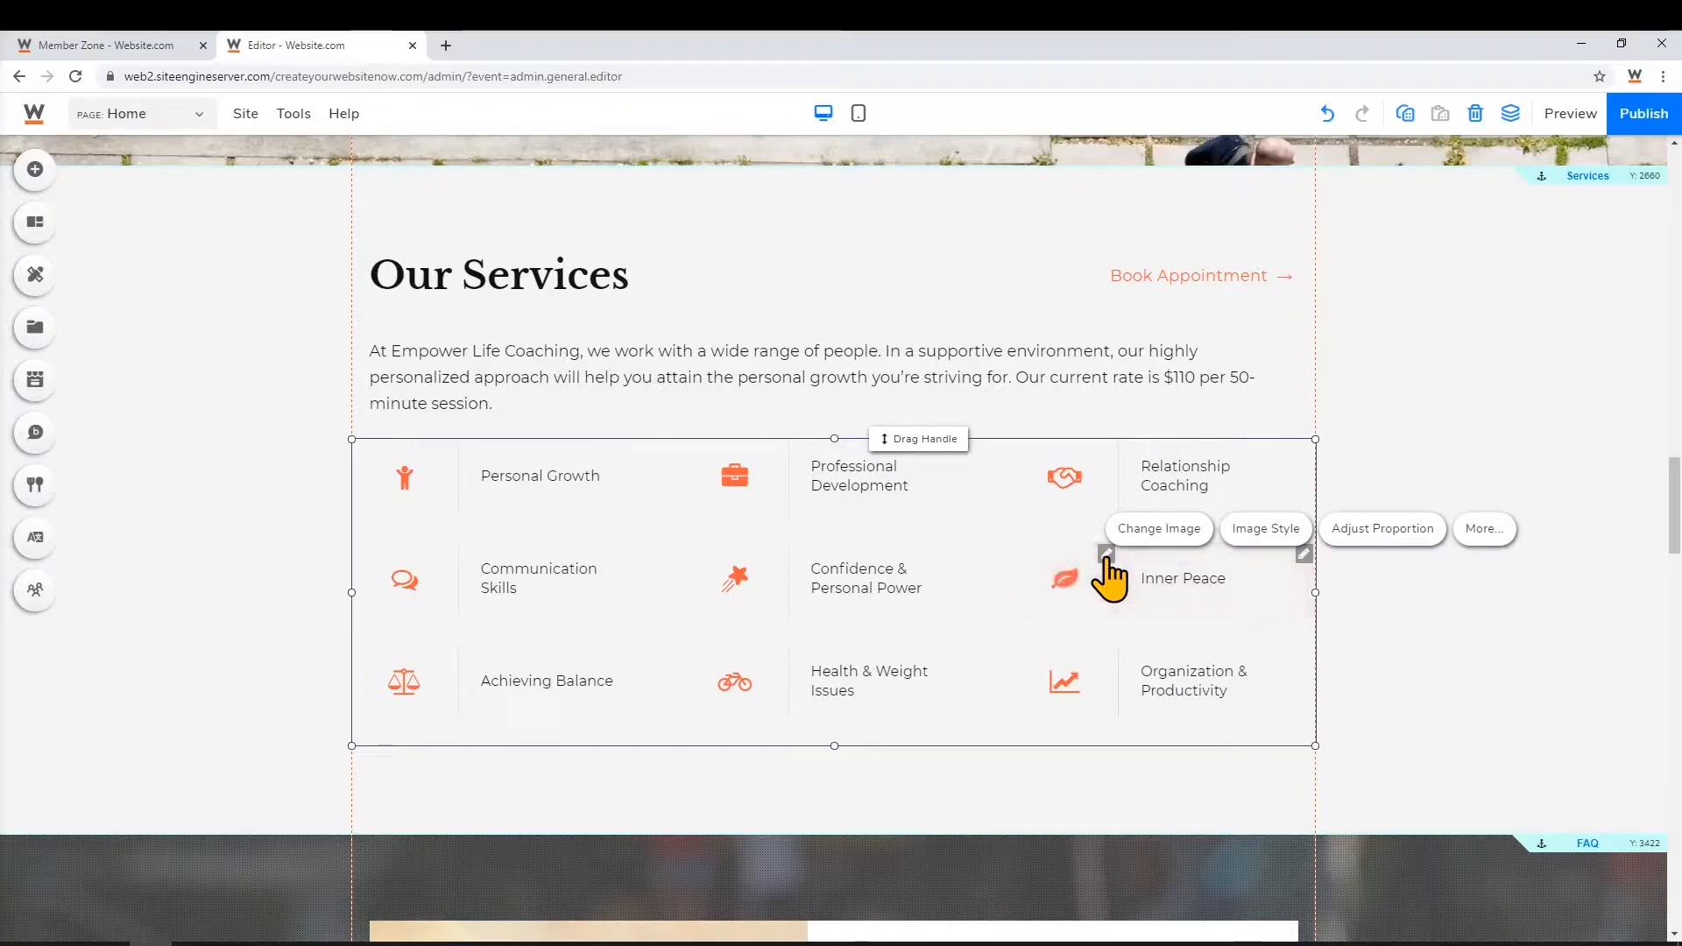
{"action": "left_click", "coordinate": [1275, 550]}
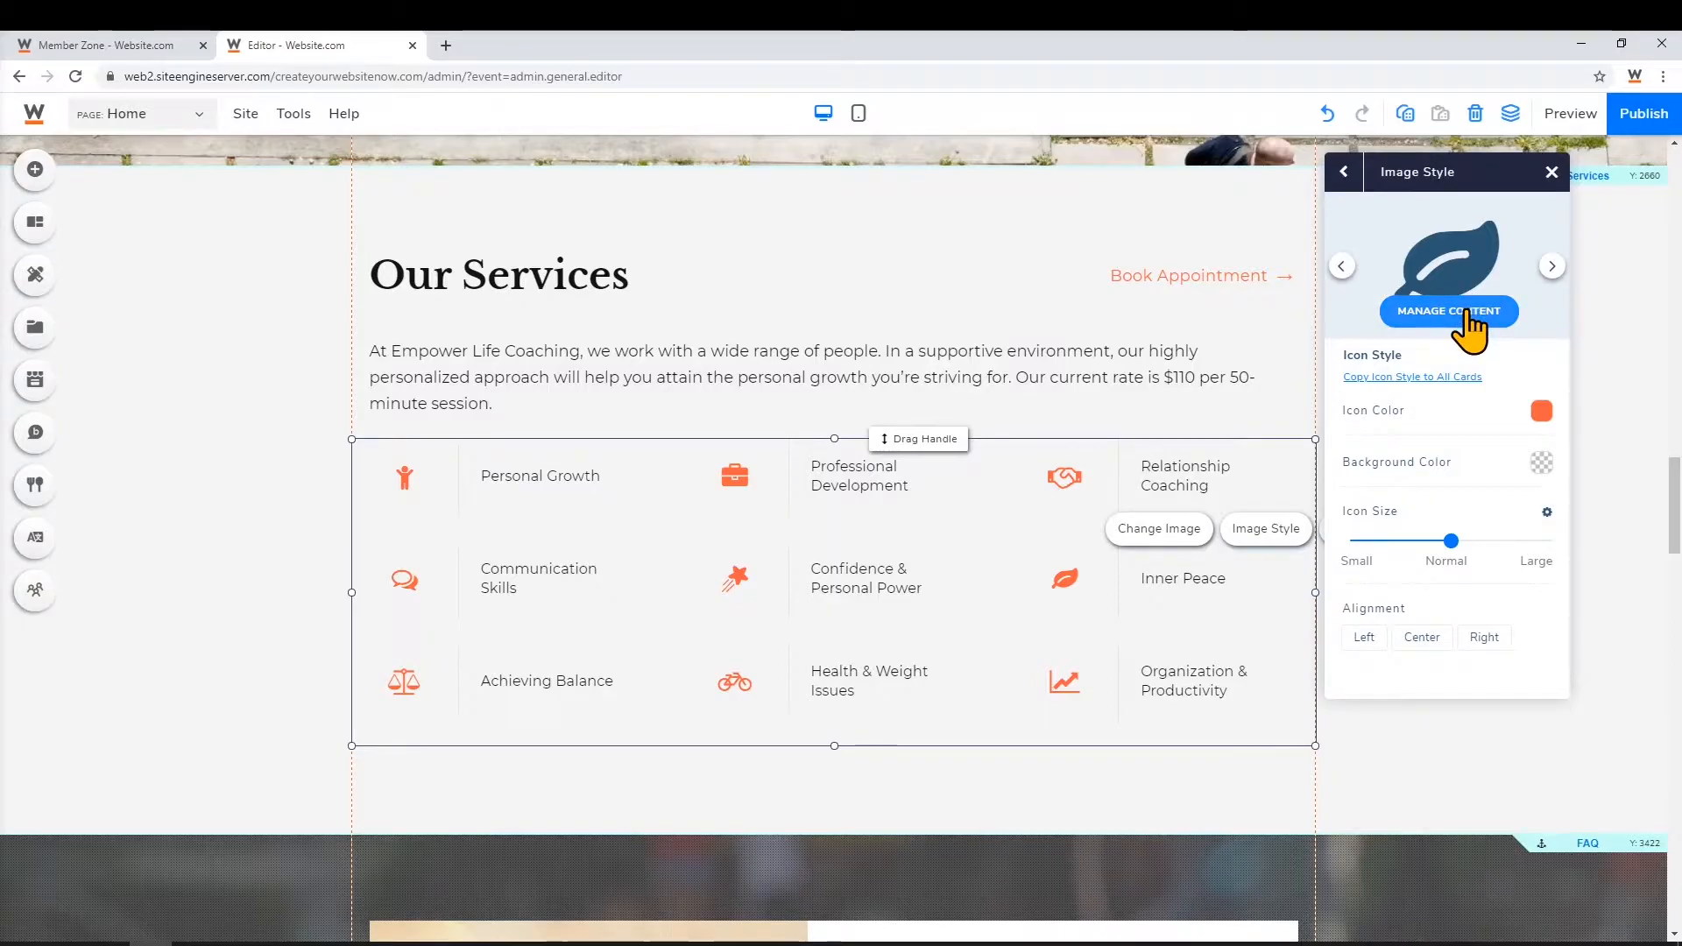
{"action": "left_click", "coordinate": [1541, 411]}
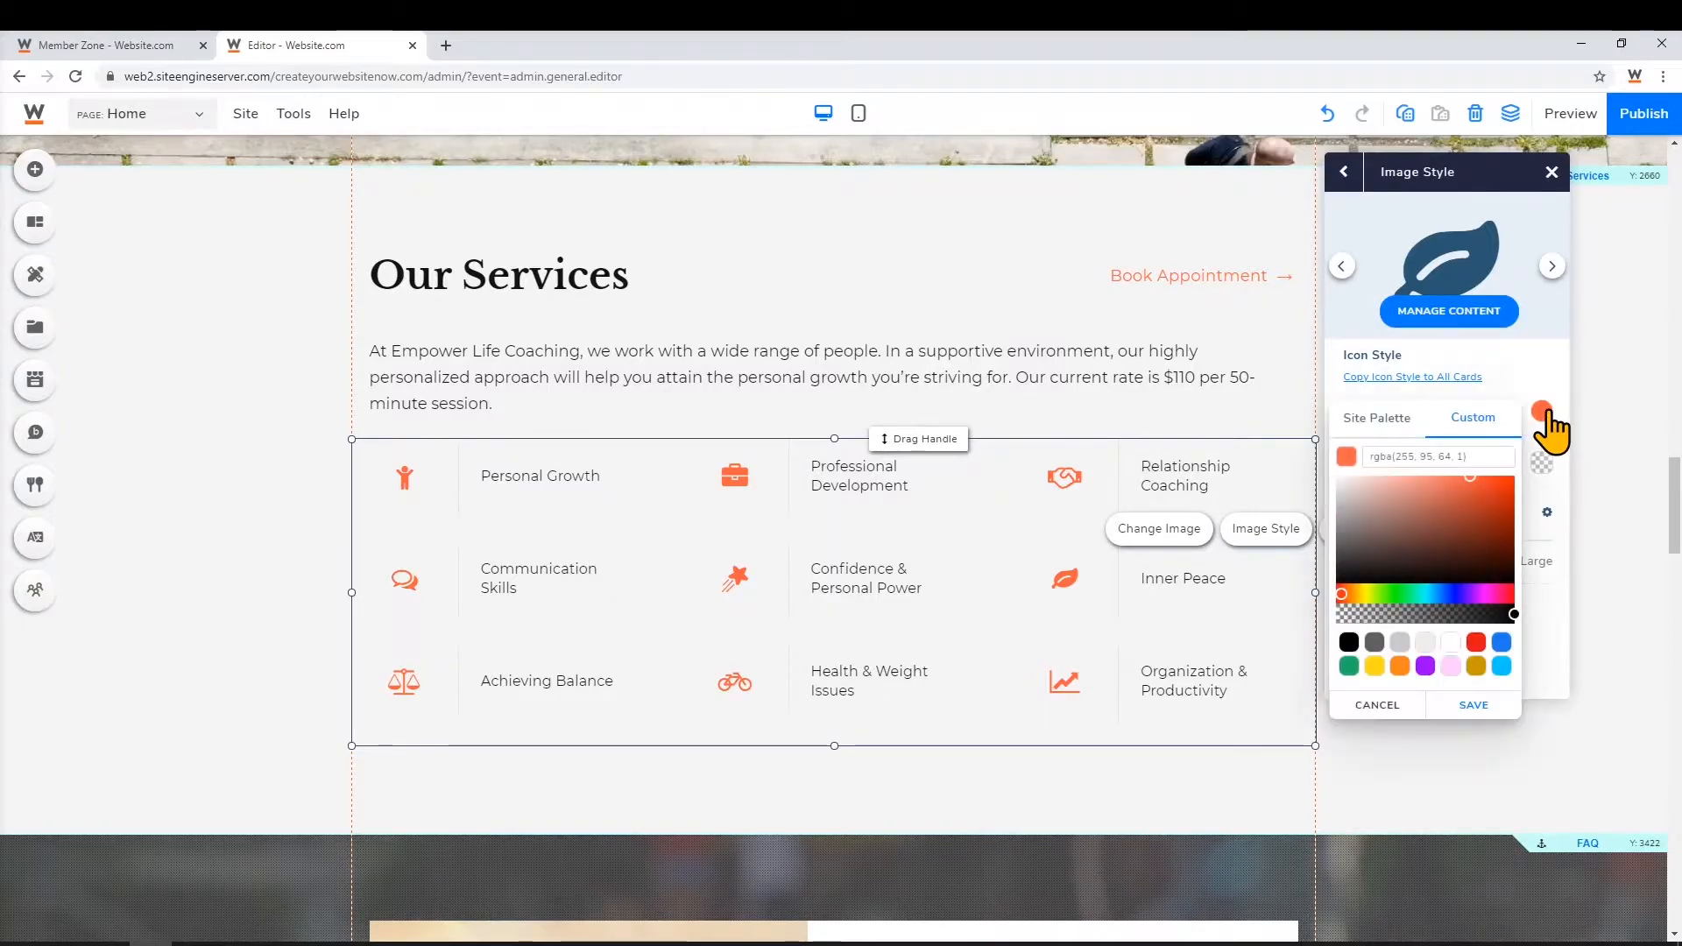
{"action": "left_click", "coordinate": [1425, 666]}
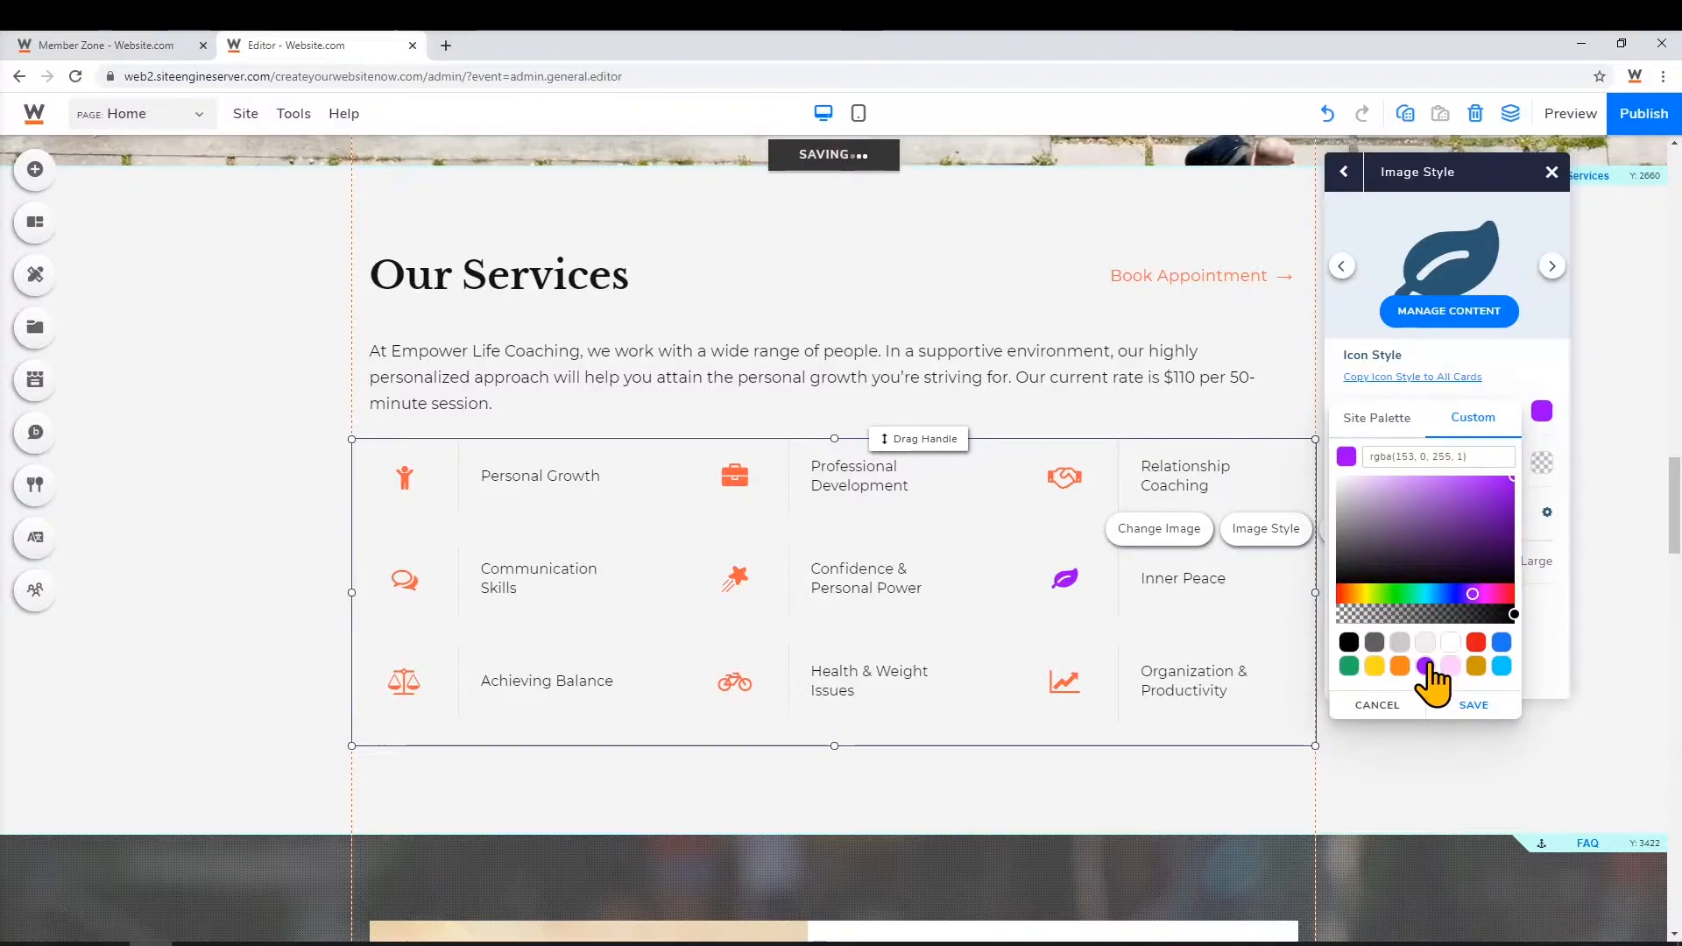
{"action": "left_click", "coordinate": [1480, 706]}
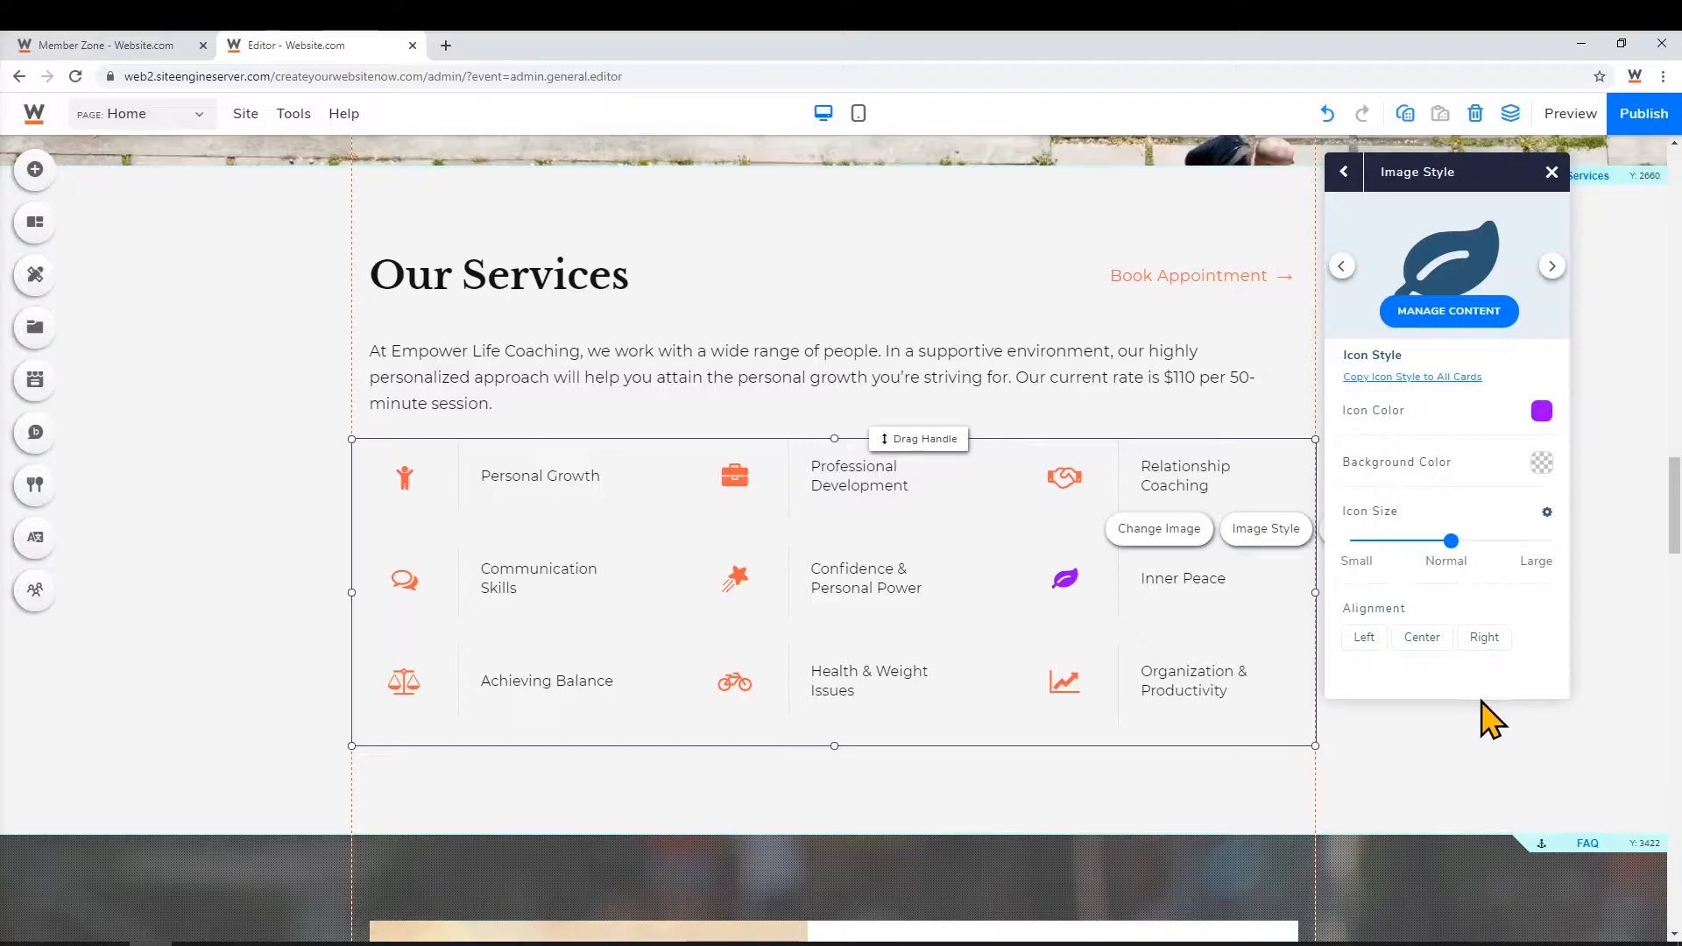
{"action": "scroll", "coordinate": [977, 784], "scroll_direction": "down", "scroll_amount": 1}
{"action": "scroll", "coordinate": [977, 784], "scroll_direction": "down", "scroll_amount": 4}
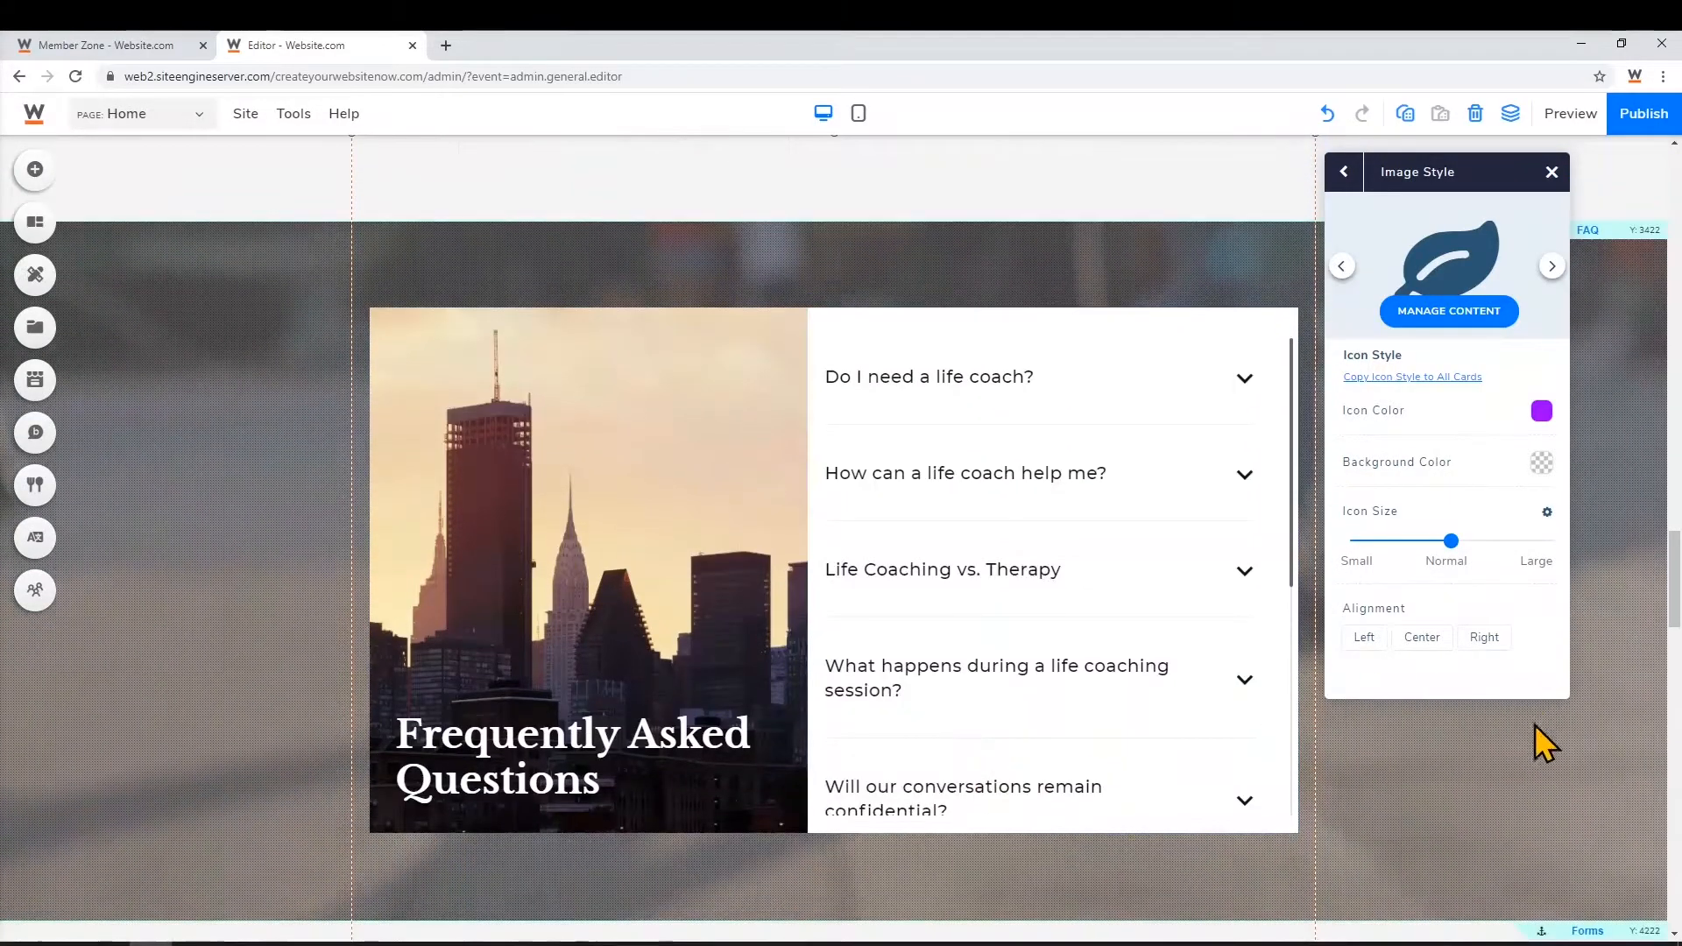
Open the FAQ question list and edit the 'Do I need a life coach?' question
{"action": "left_click", "coordinate": [1463, 780]}
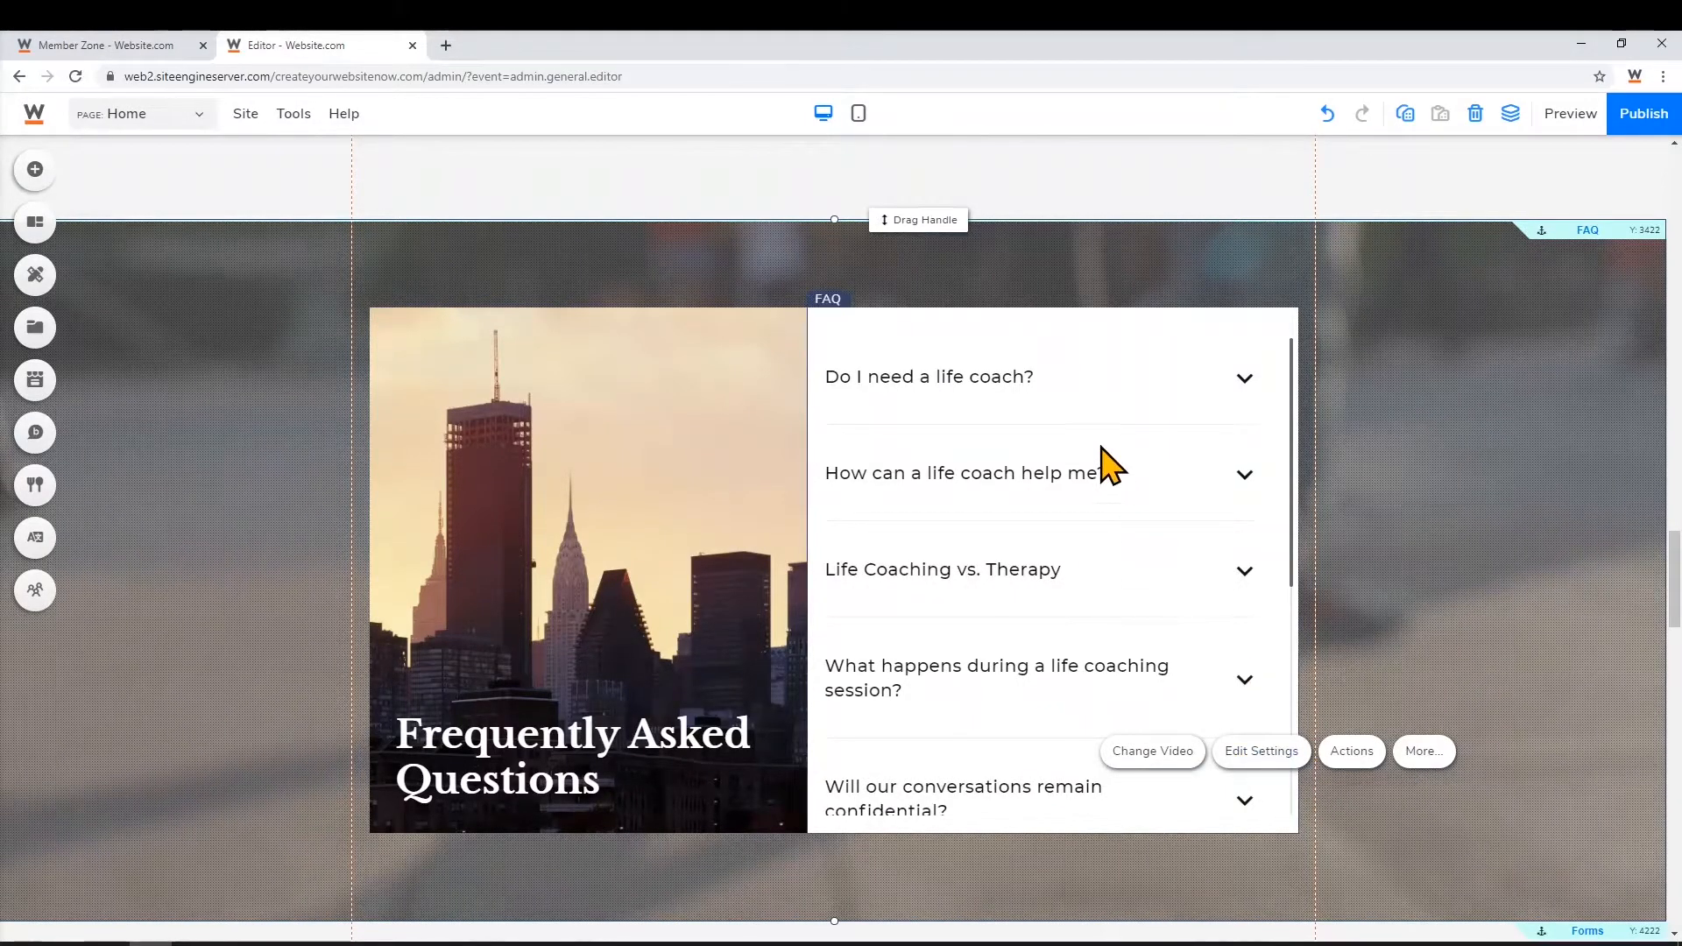
{"action": "left_click", "coordinate": [873, 404]}
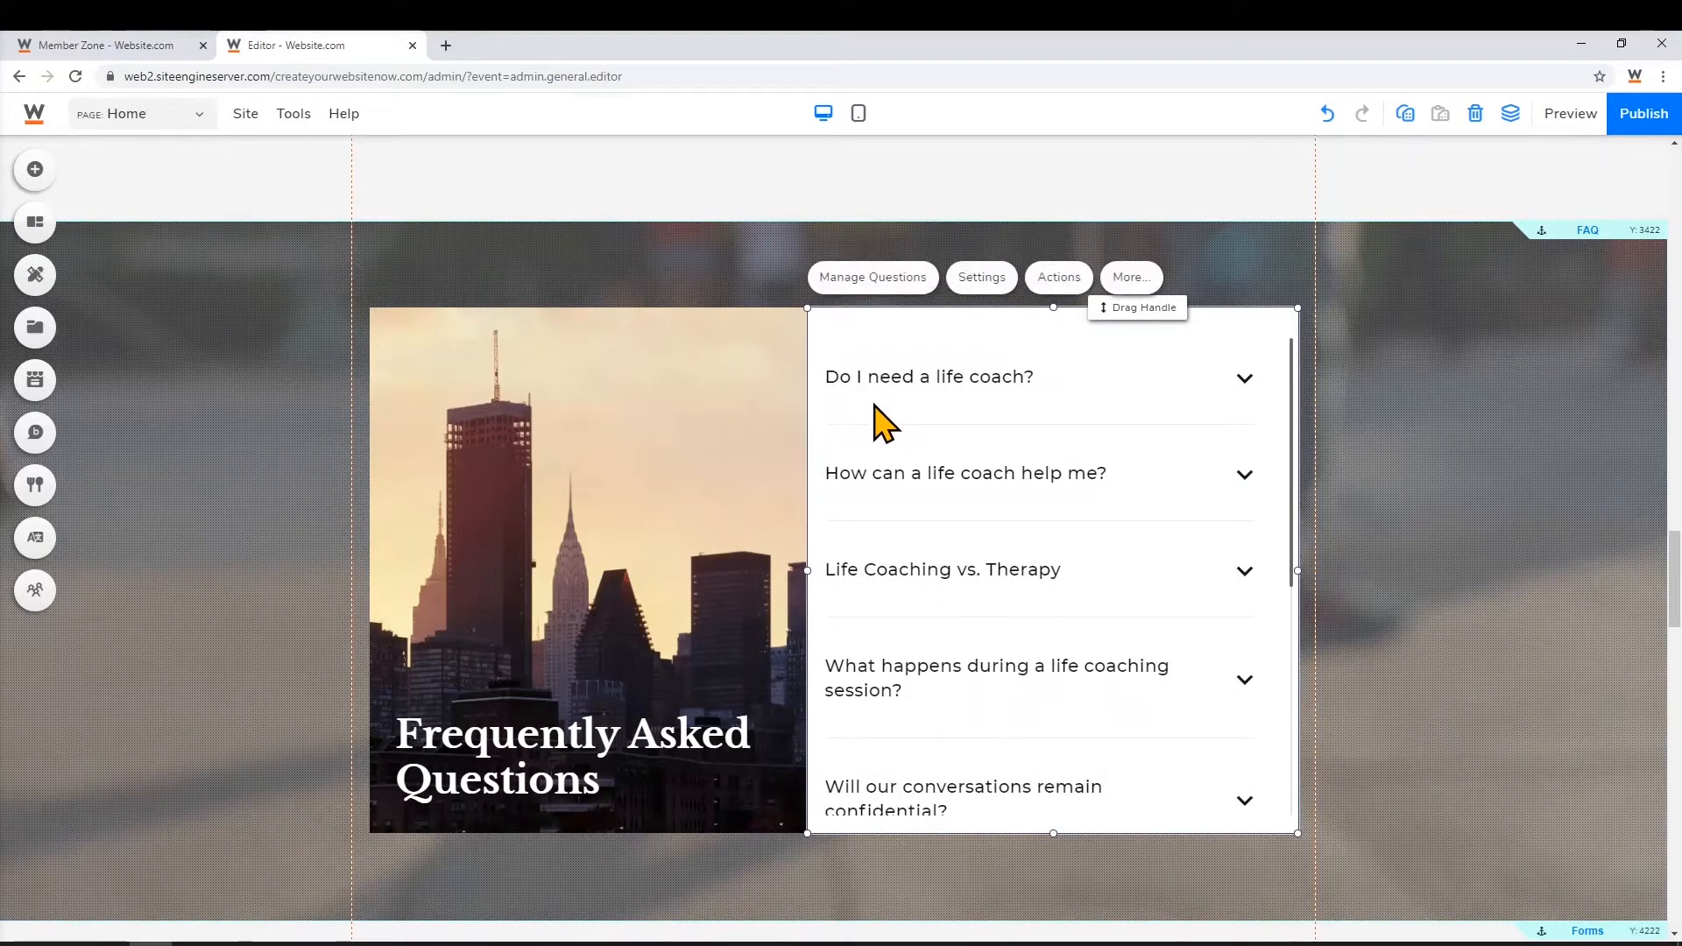
{"action": "left_click", "coordinate": [876, 278]}
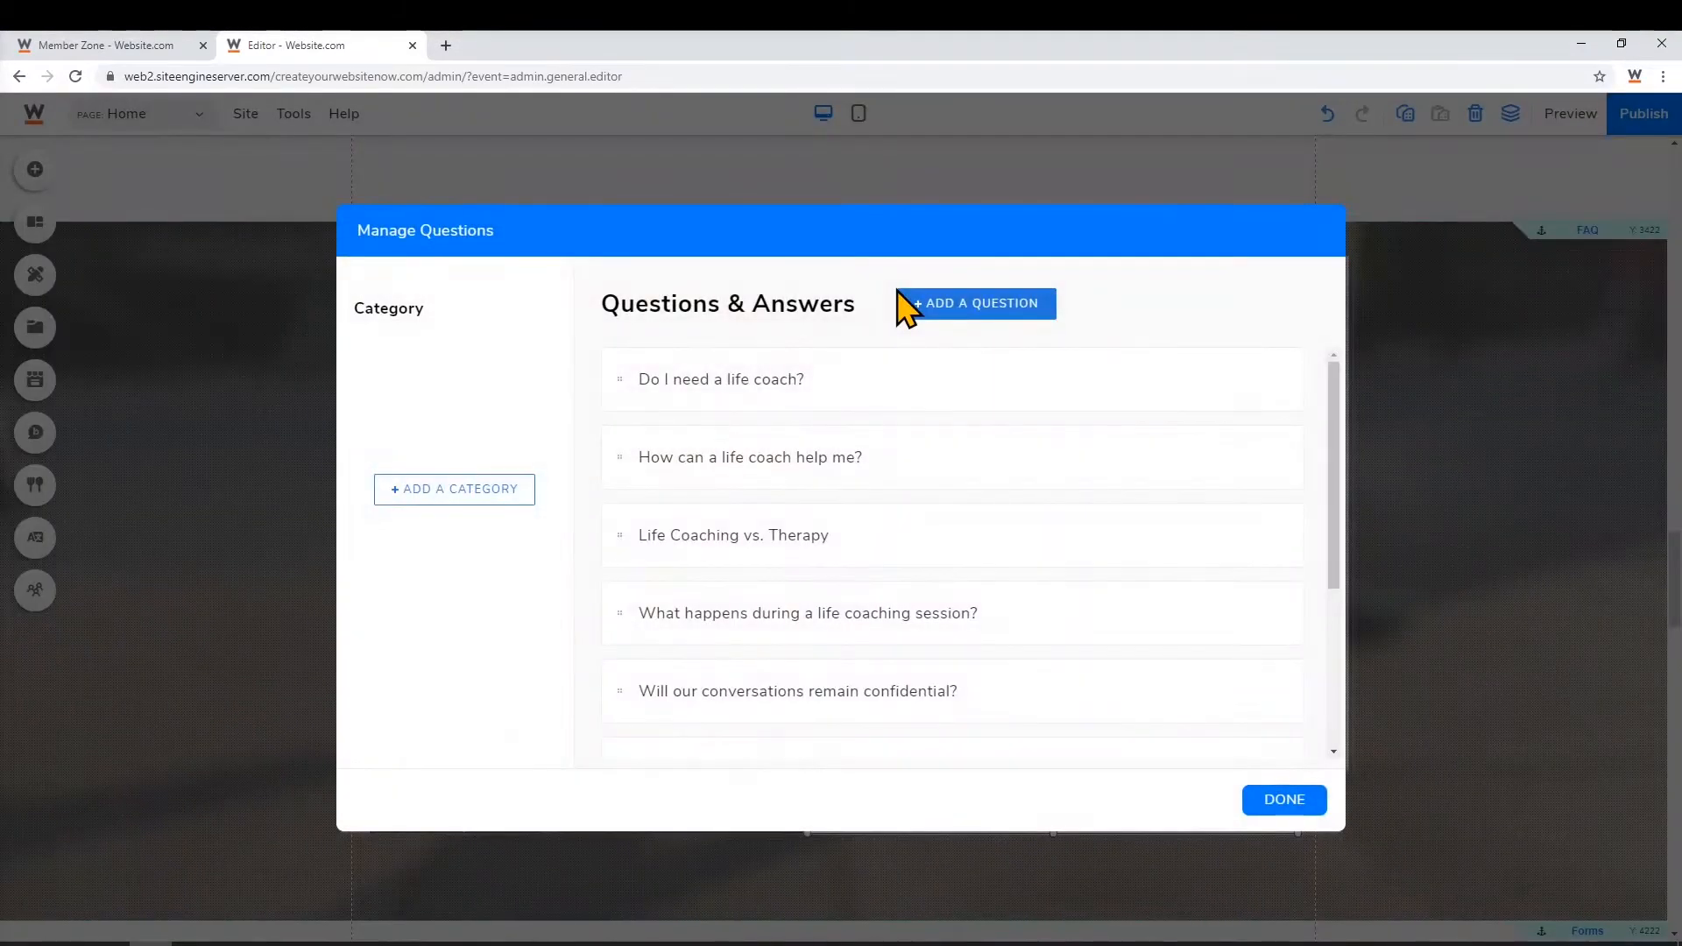
{"action": "mouse_move", "coordinate": [890, 394]}
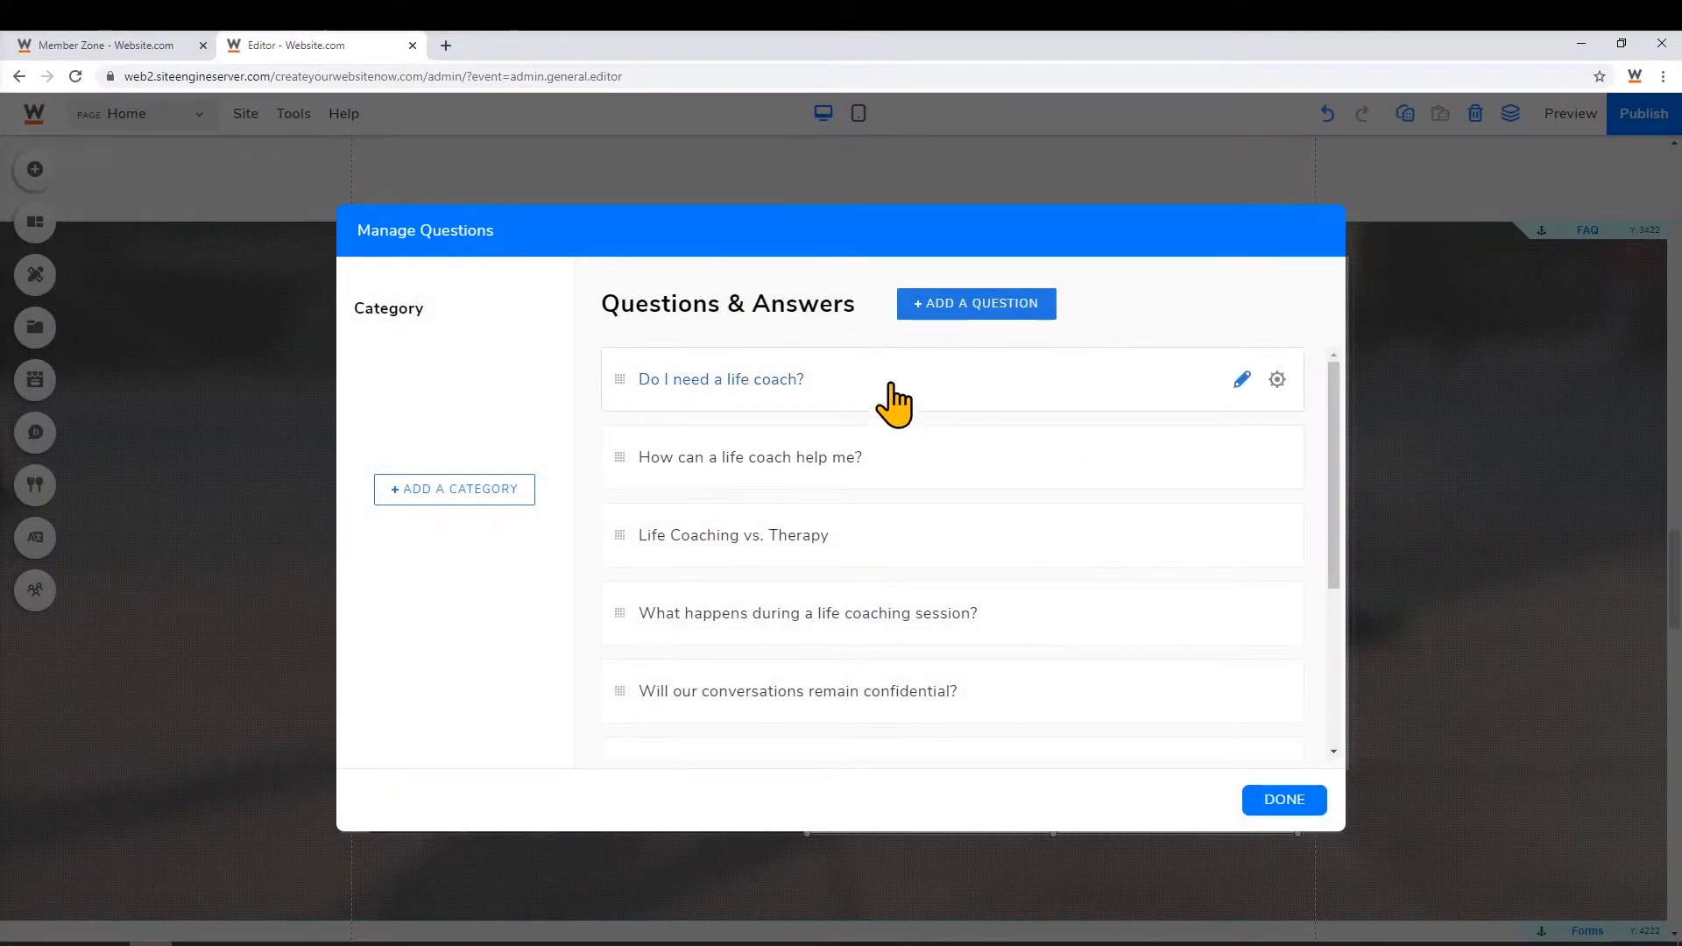
{"action": "left_click", "coordinate": [1243, 380]}
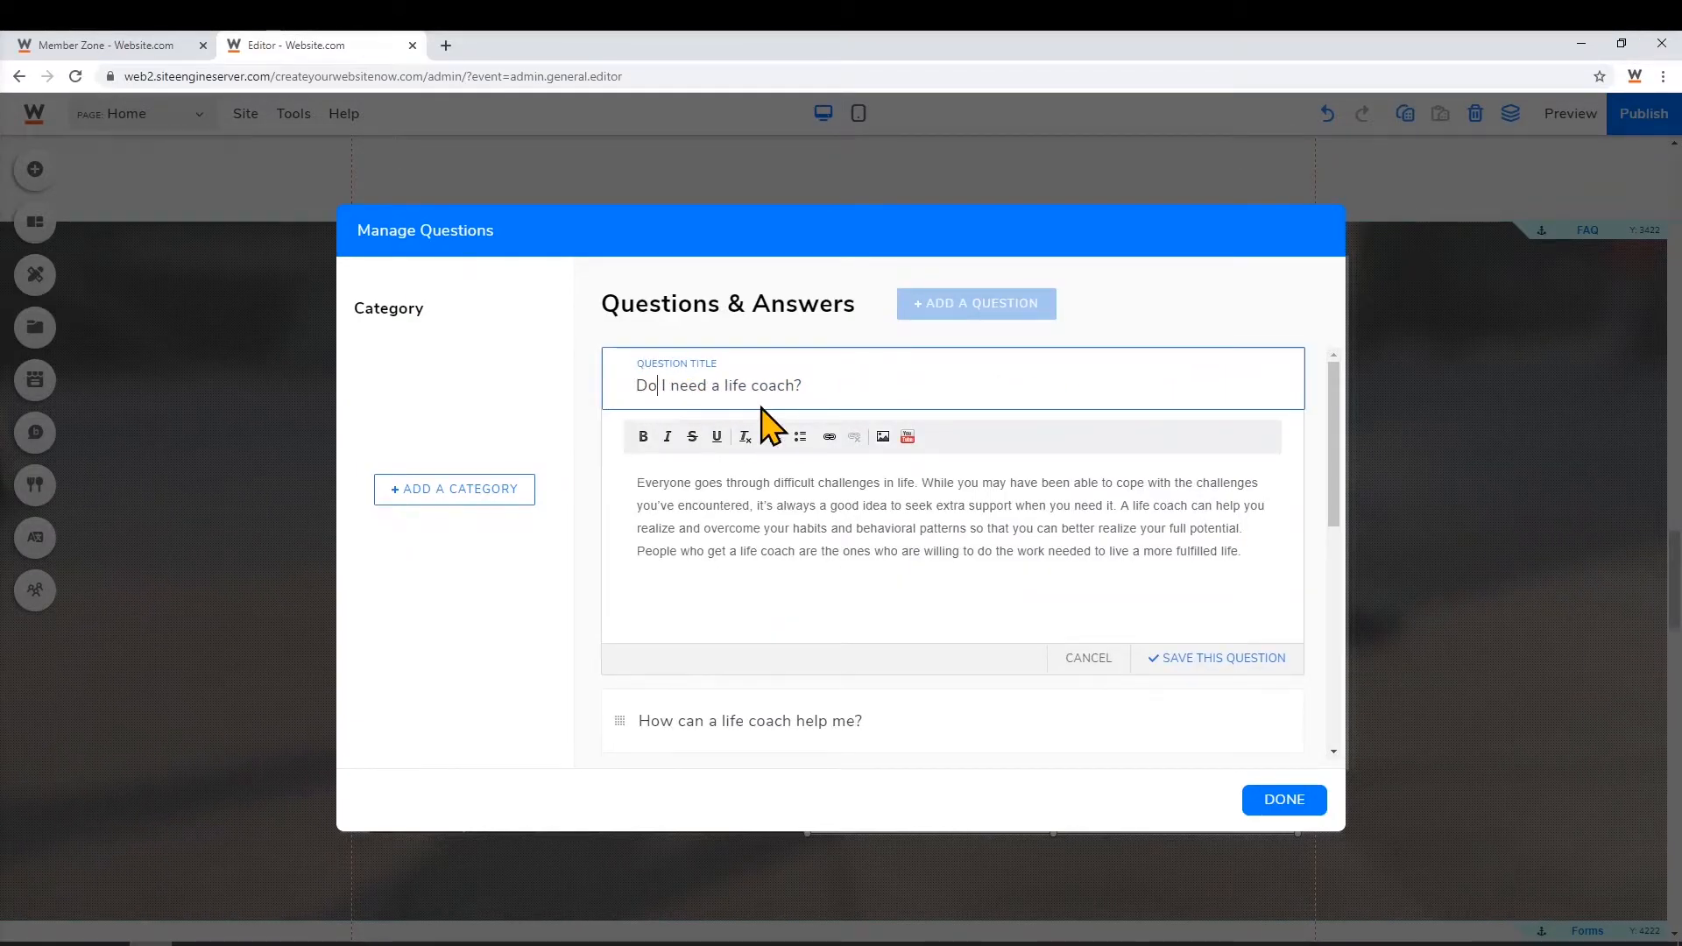
Retitle it 'Why do I need a life coach?', add 'We're here to help' to the answer, and save
{"action": "key", "text": "BackSpace"}
{"action": "key", "text": "BackSpace"}
{"action": "type", "text": "Why do"}
{"action": "left_click", "coordinate": [1290, 558]}
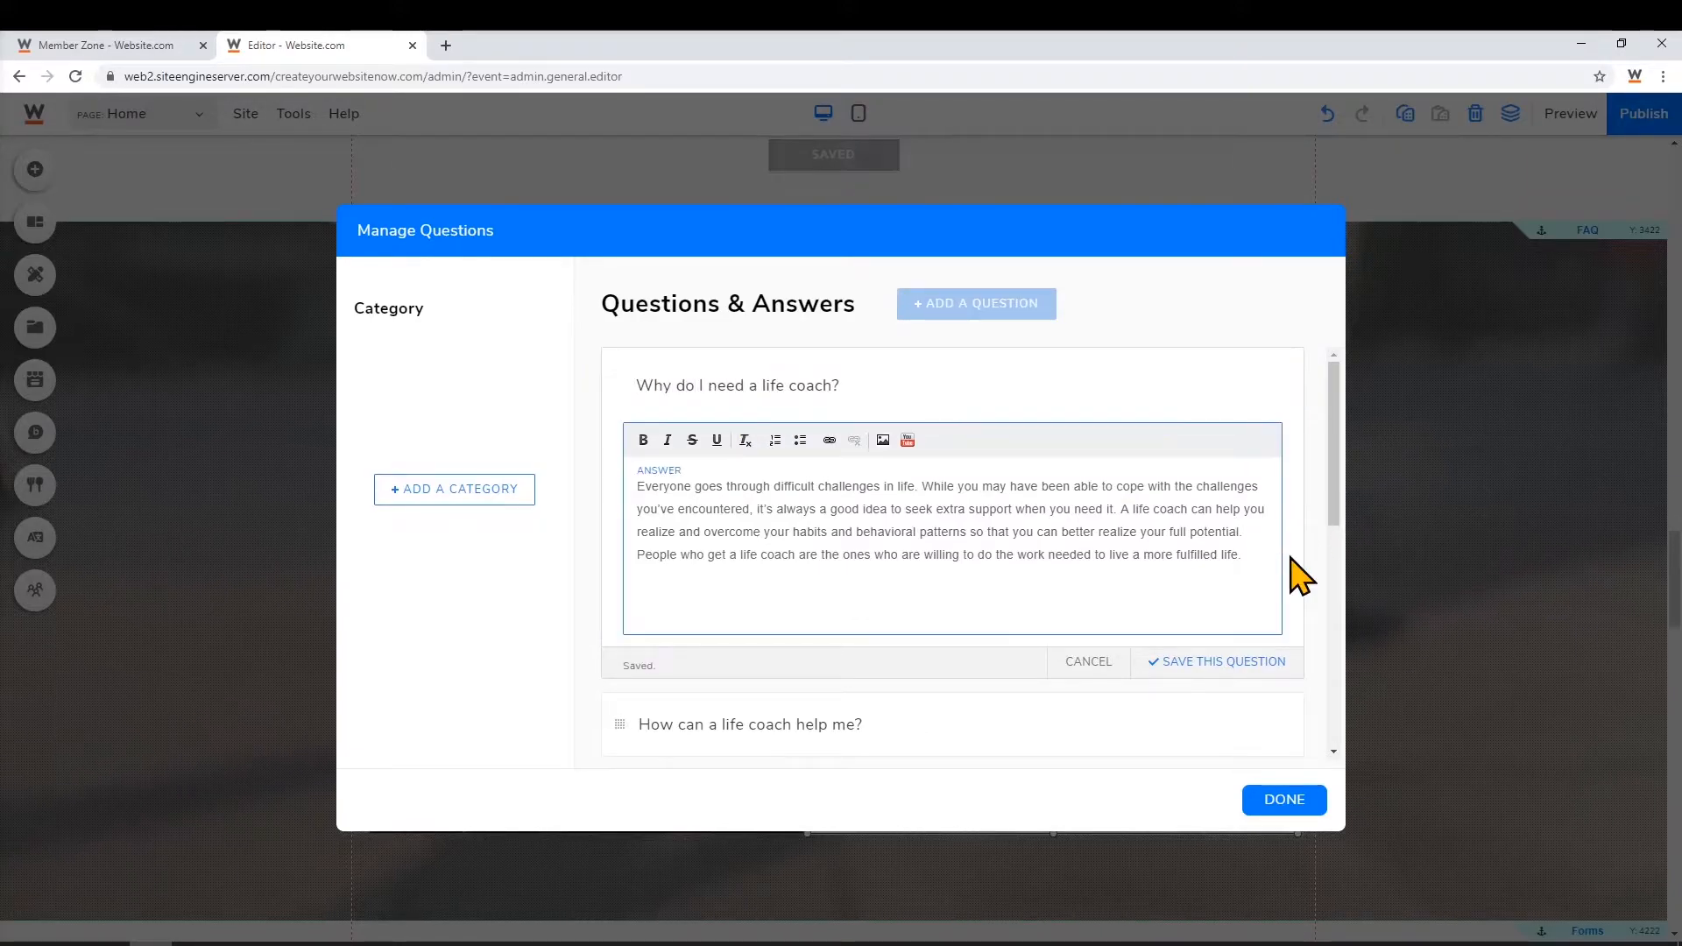
{"action": "key", "text": "Return"}
{"action": "type", "text": "We're here to help you discover your new life path."}
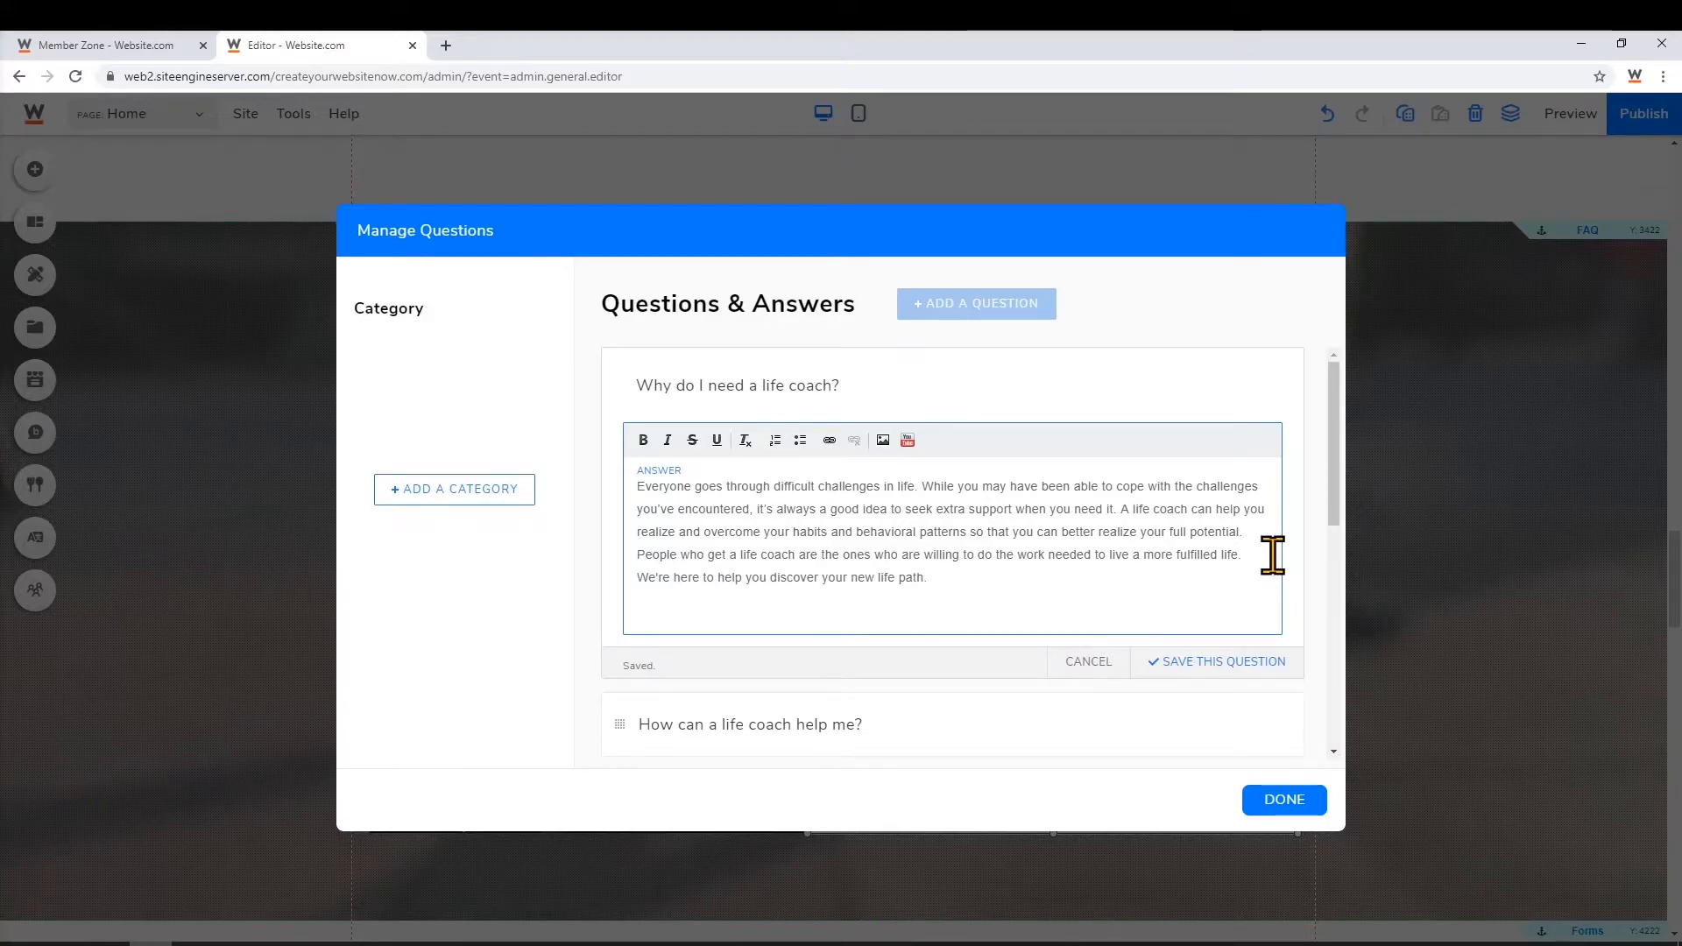
{"action": "left_click", "coordinate": [1244, 668]}
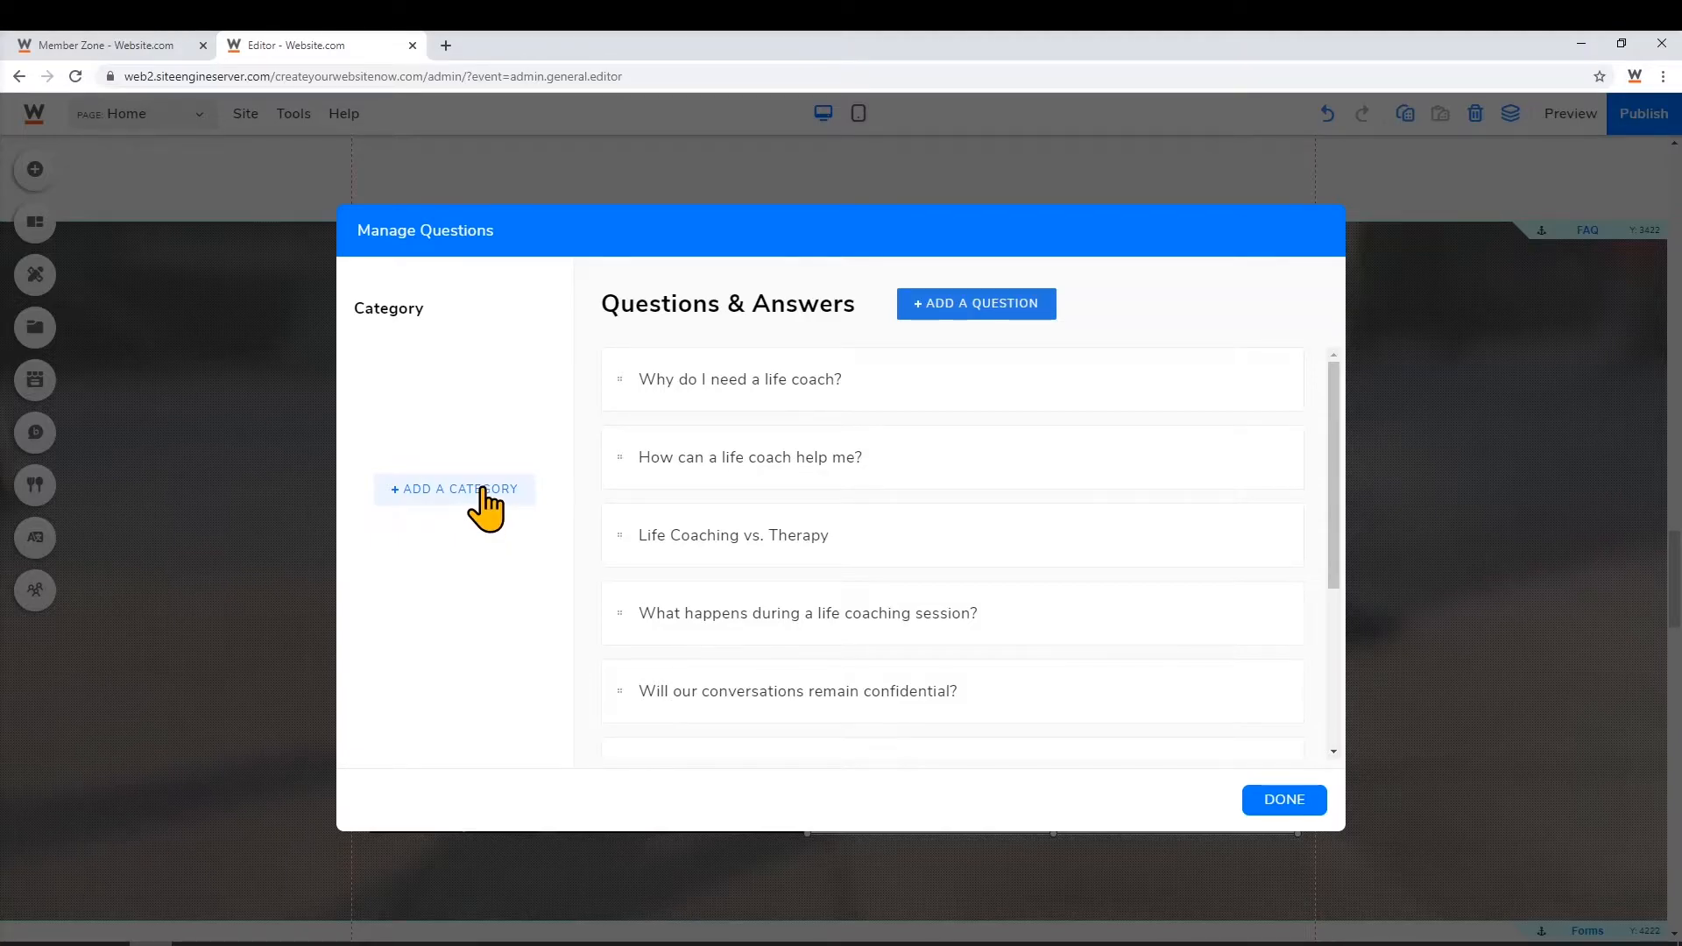
Create two FAQ categories named General and Philosophy
{"action": "left_click", "coordinate": [459, 503]}
{"action": "type", "text": "General"}
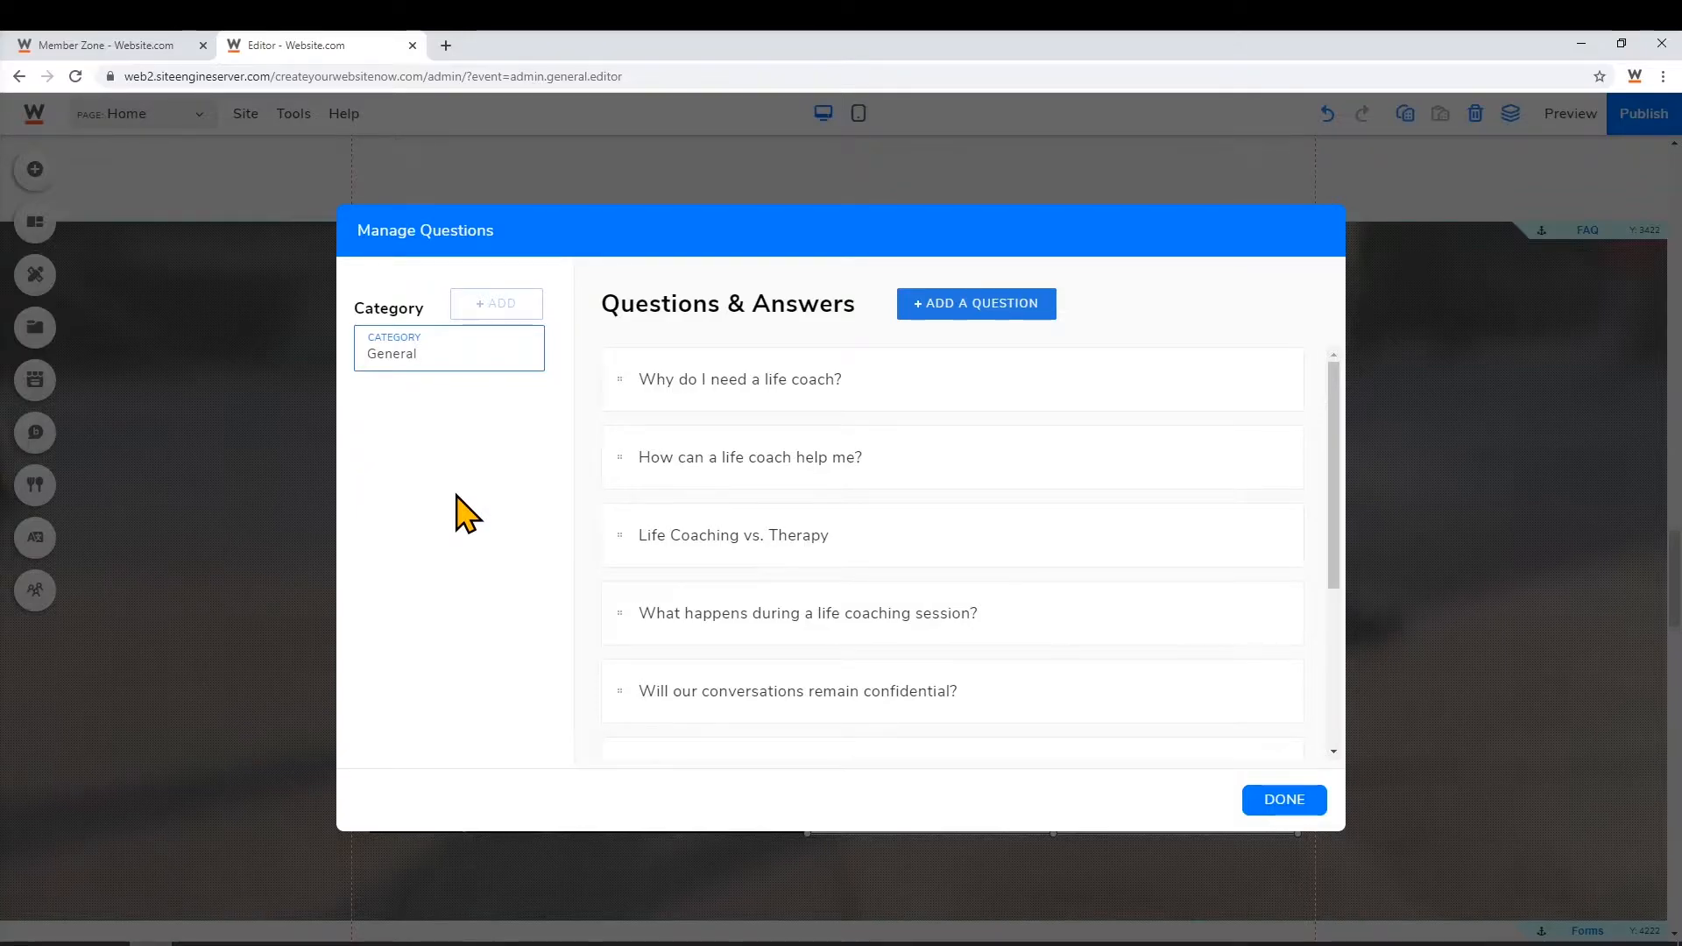
{"action": "key", "text": "Return"}
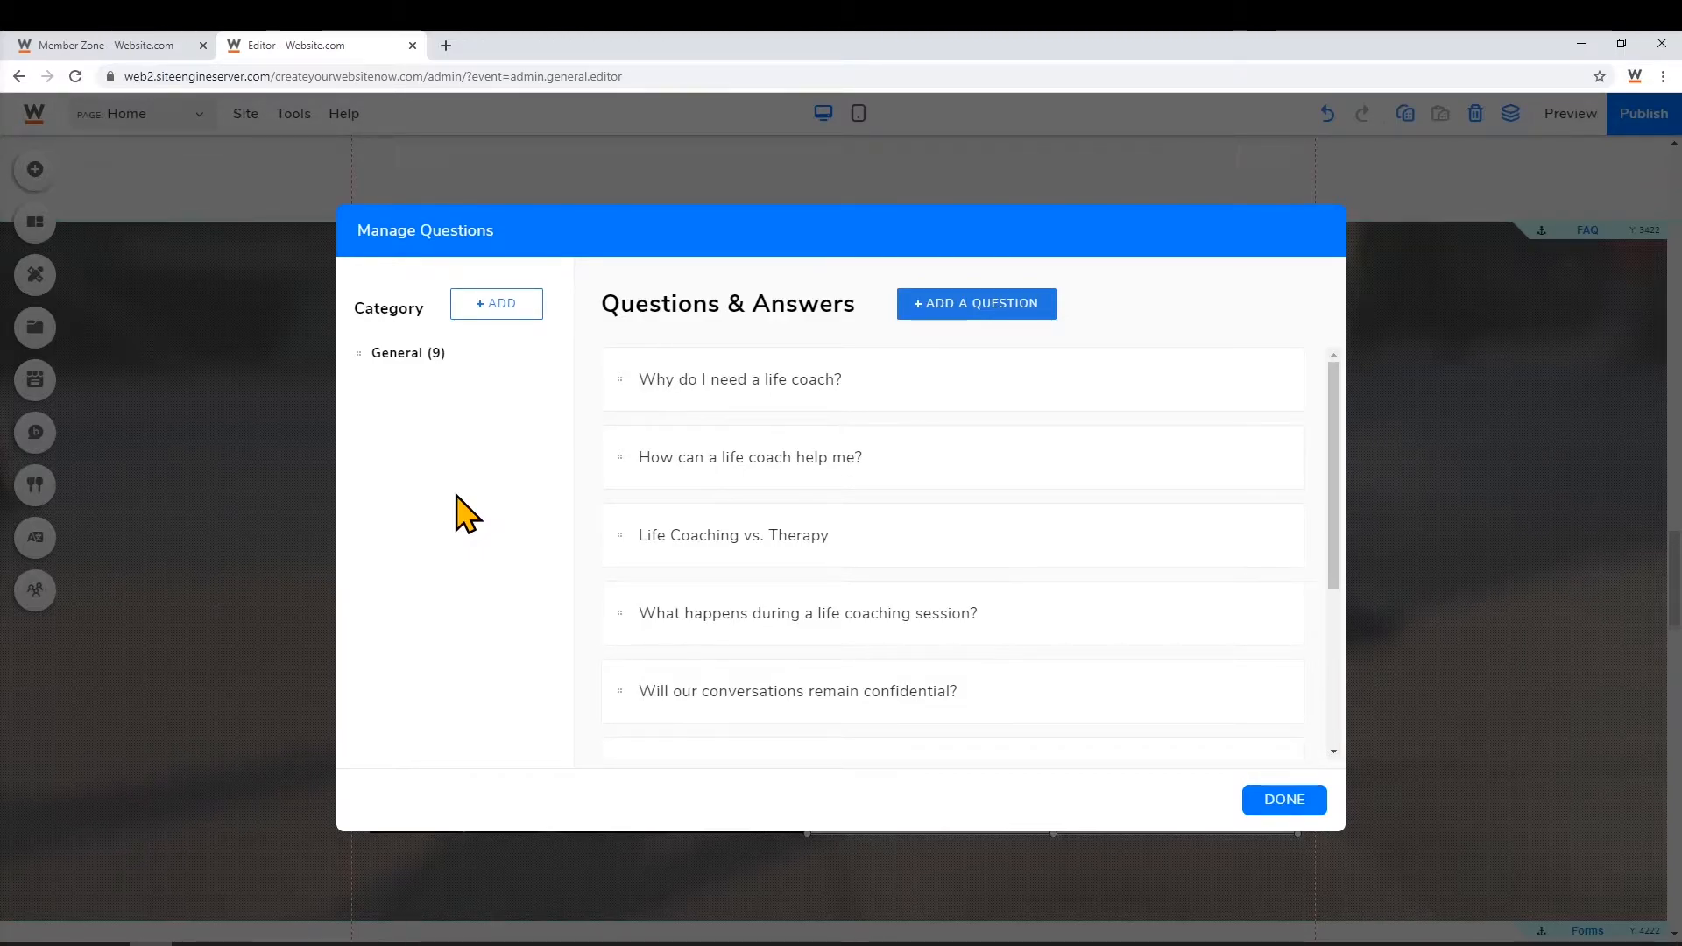
{"action": "left_click", "coordinate": [505, 307]}
{"action": "type", "text": "Philosophy"}
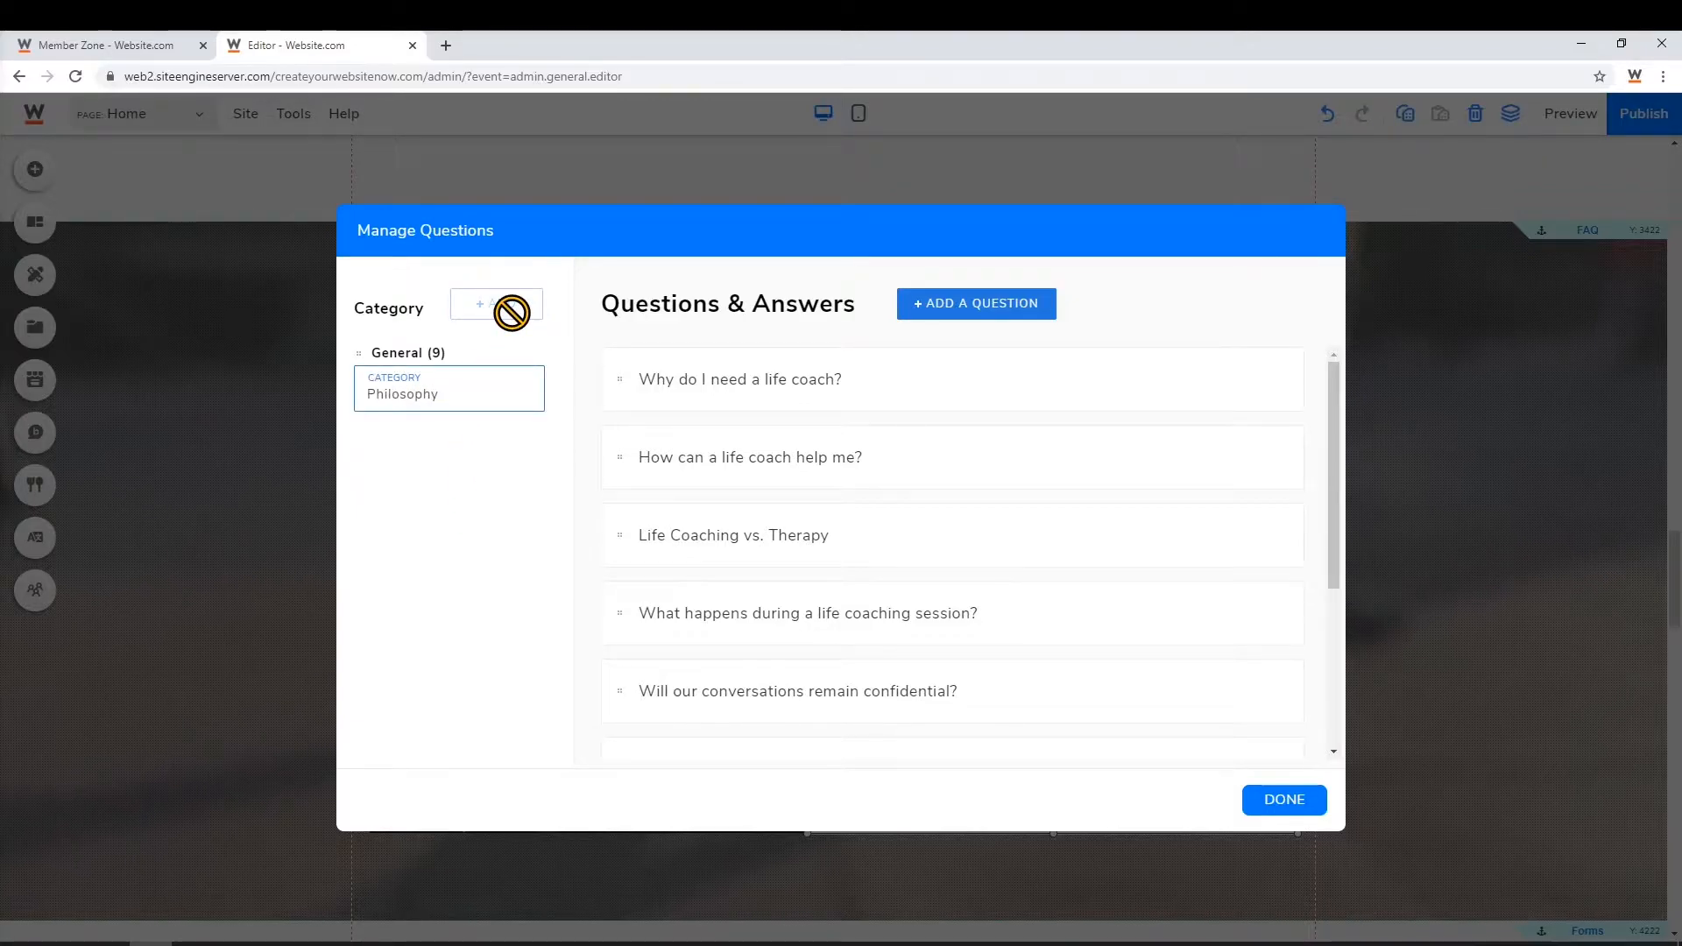
{"action": "left_click", "coordinate": [400, 510]}
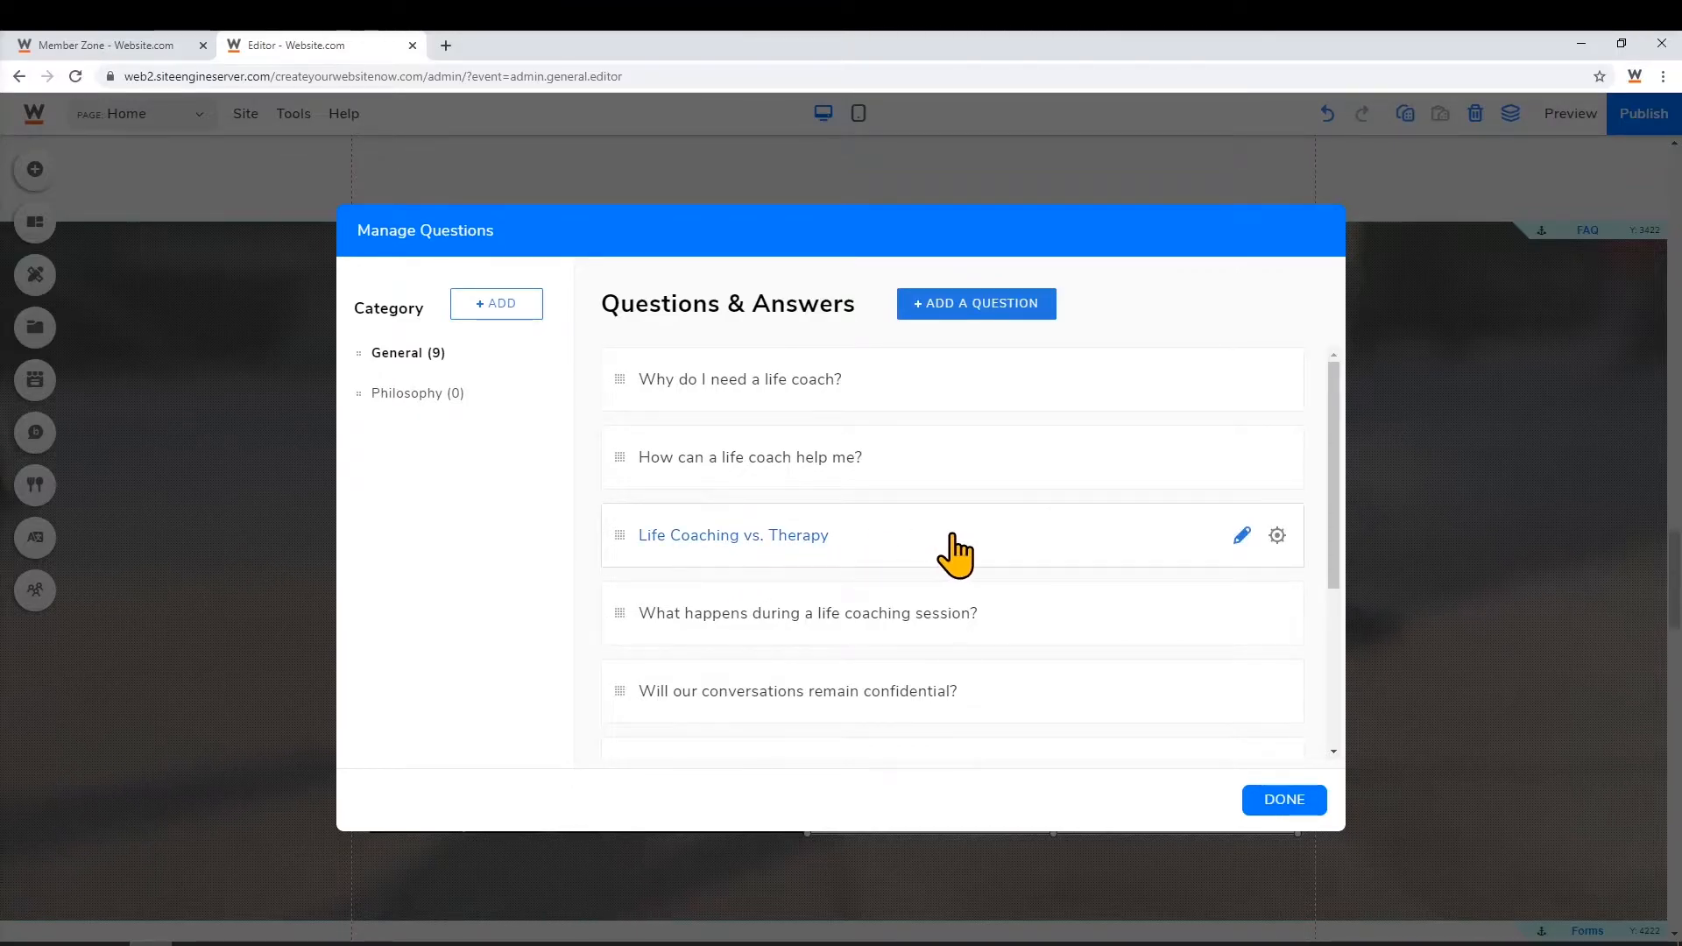
Move 'Life Coaching vs. Therapy' into the Philosophy category and finish managing questions
{"action": "left_click", "coordinate": [1282, 545]}
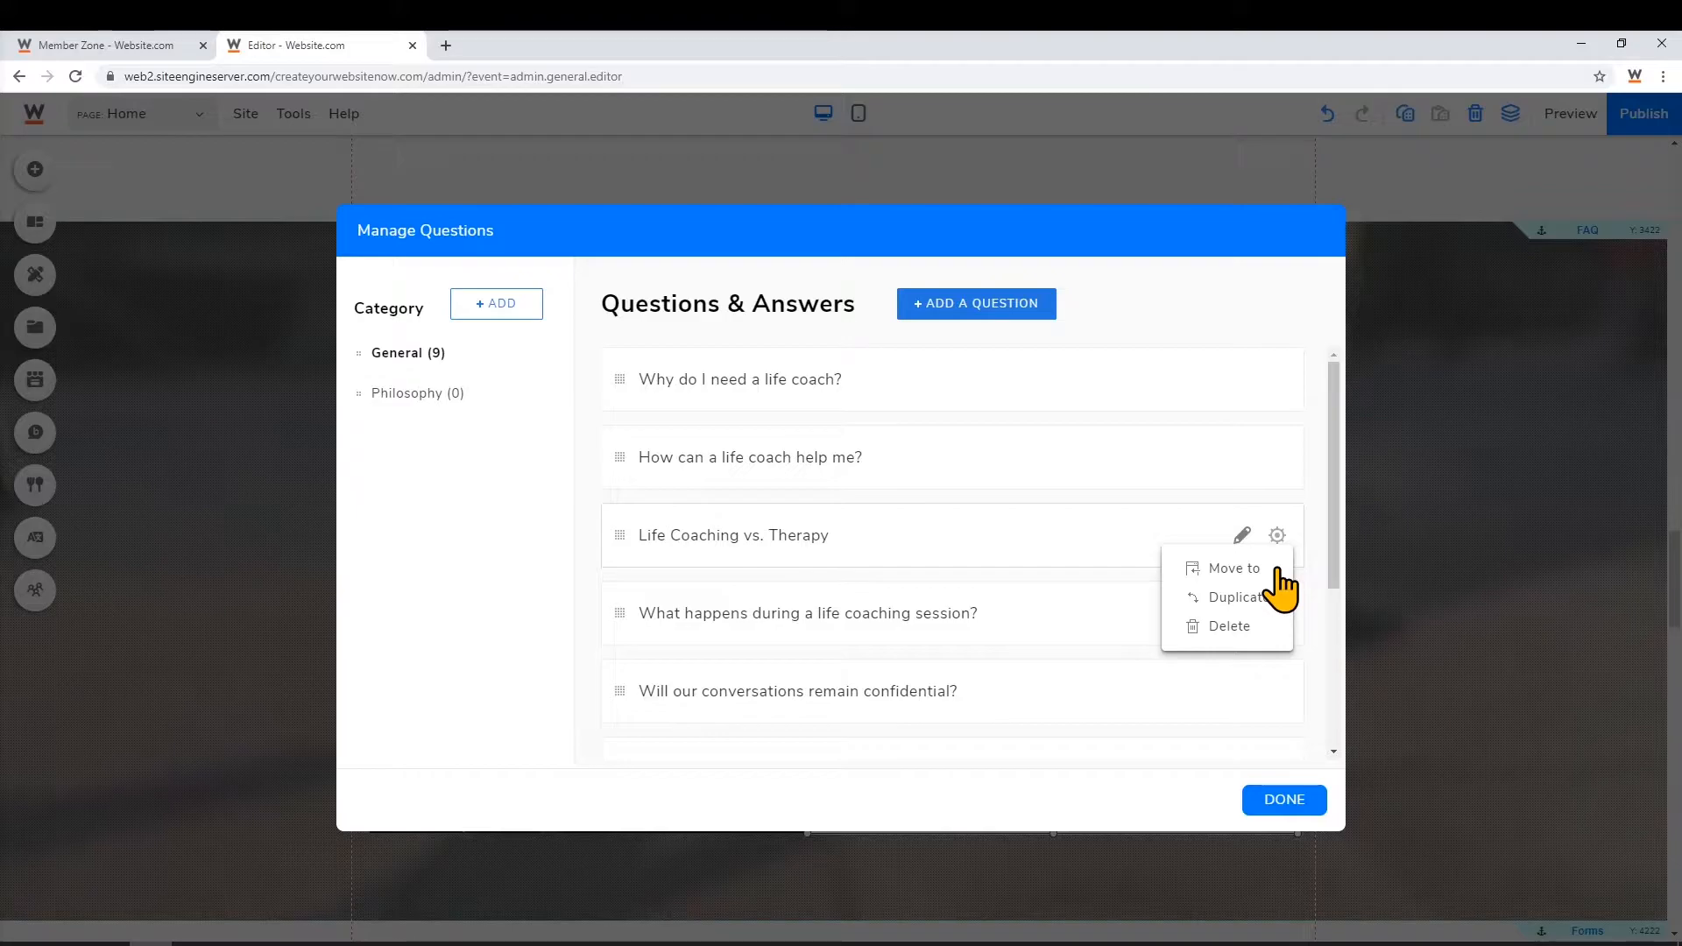
{"action": "left_click", "coordinate": [1247, 571]}
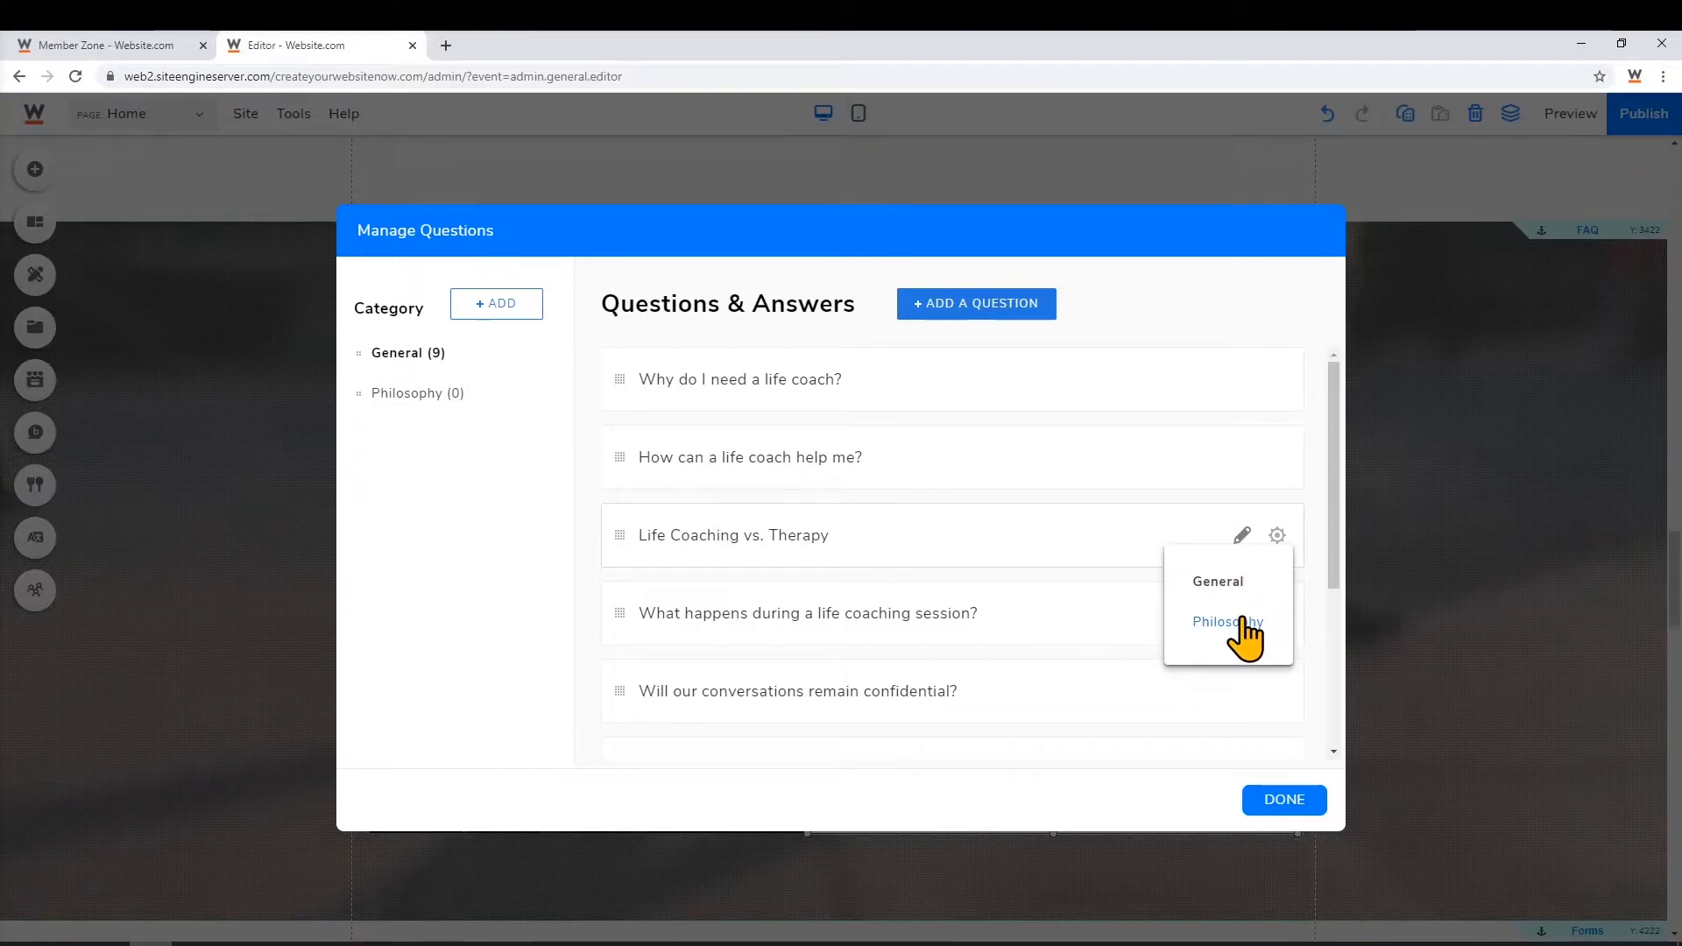
{"action": "left_click", "coordinate": [1244, 623]}
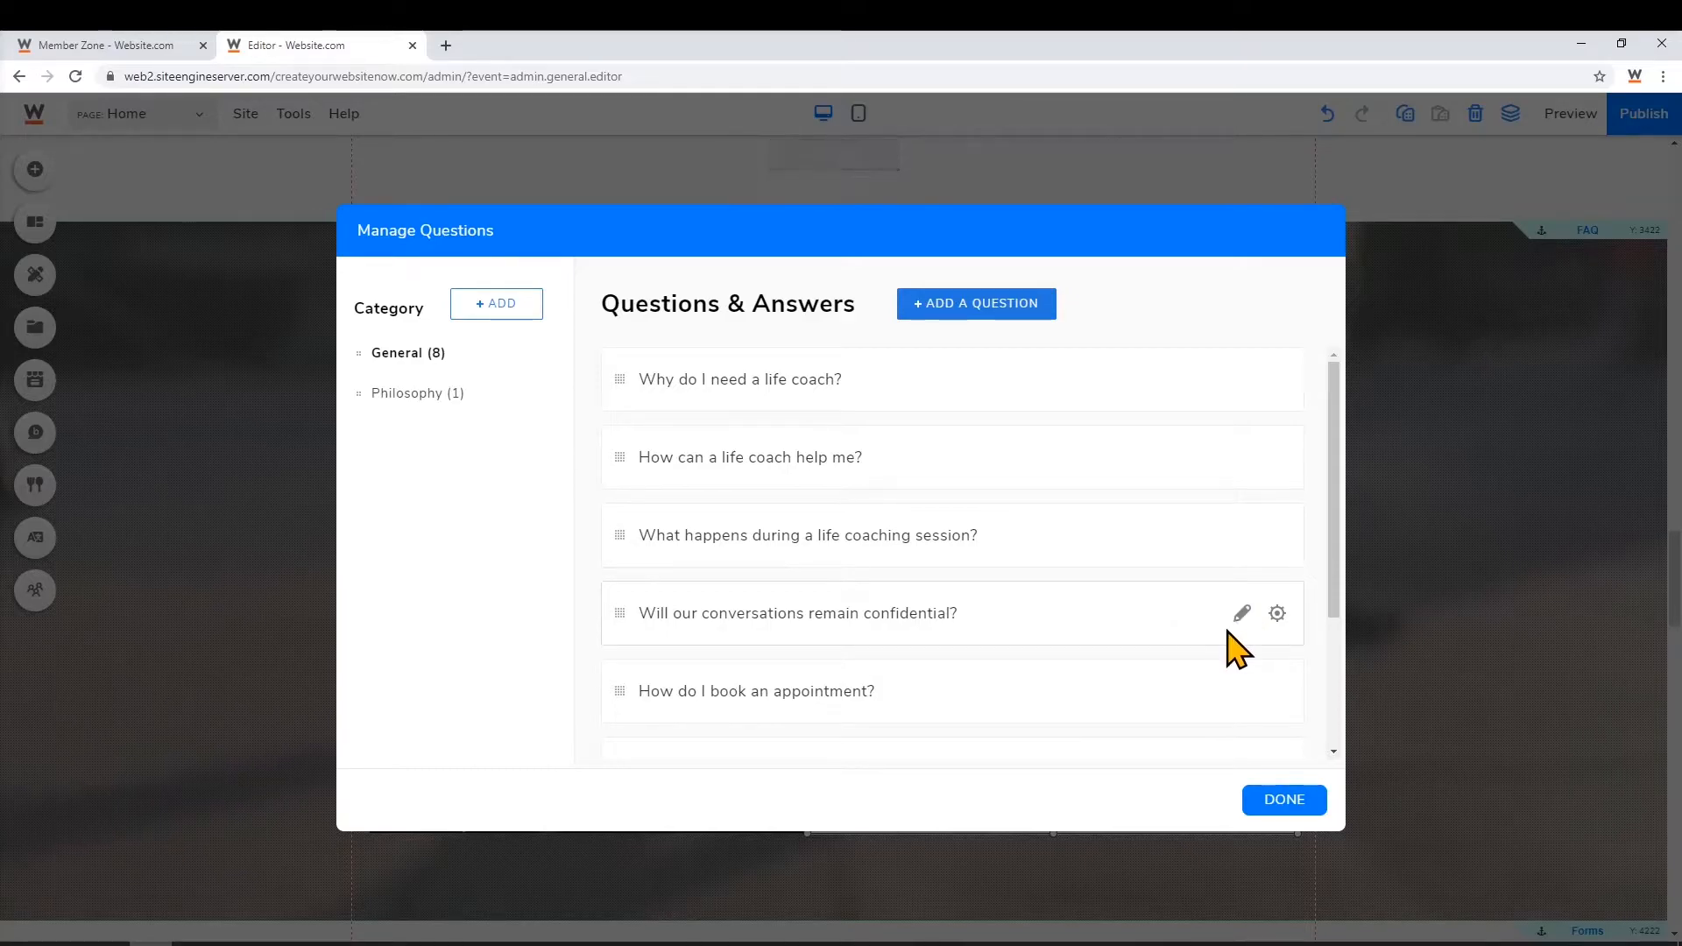
{"action": "left_click", "coordinate": [1288, 801]}
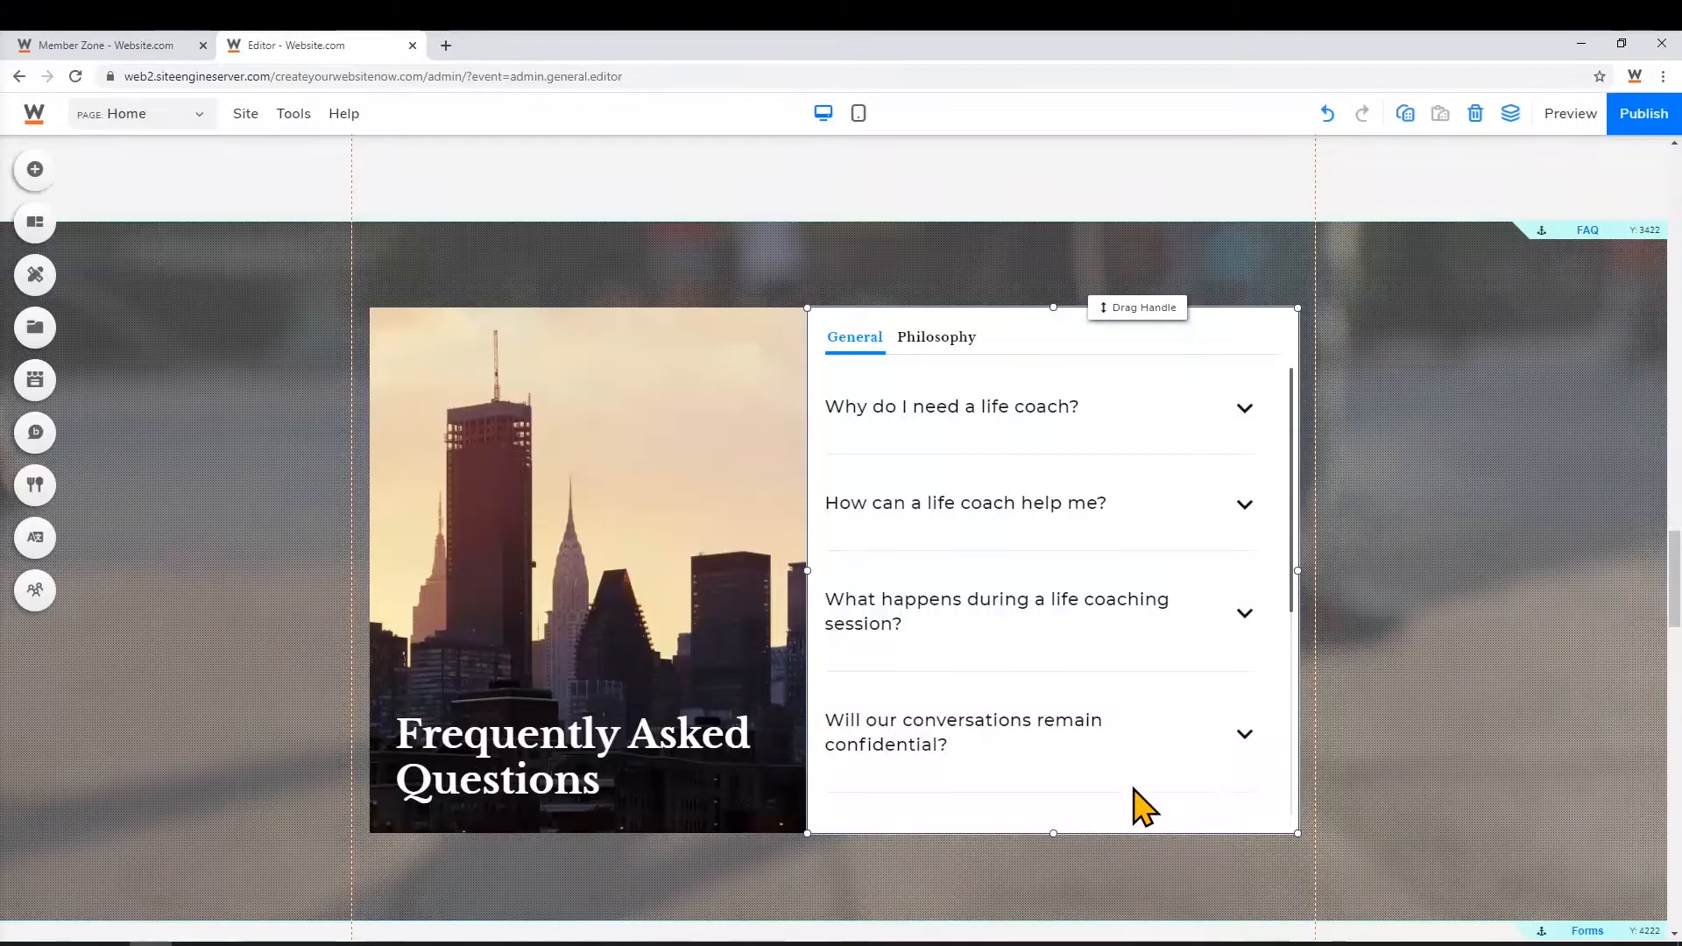
Open the Helpful Forms cards' content and edit the Cancellation Policy card's link
{"action": "scroll", "coordinate": [1148, 804], "scroll_direction": "down", "scroll_amount": 6}
{"action": "scroll", "coordinate": [1148, 808], "scroll_direction": "down", "scroll_amount": 1}
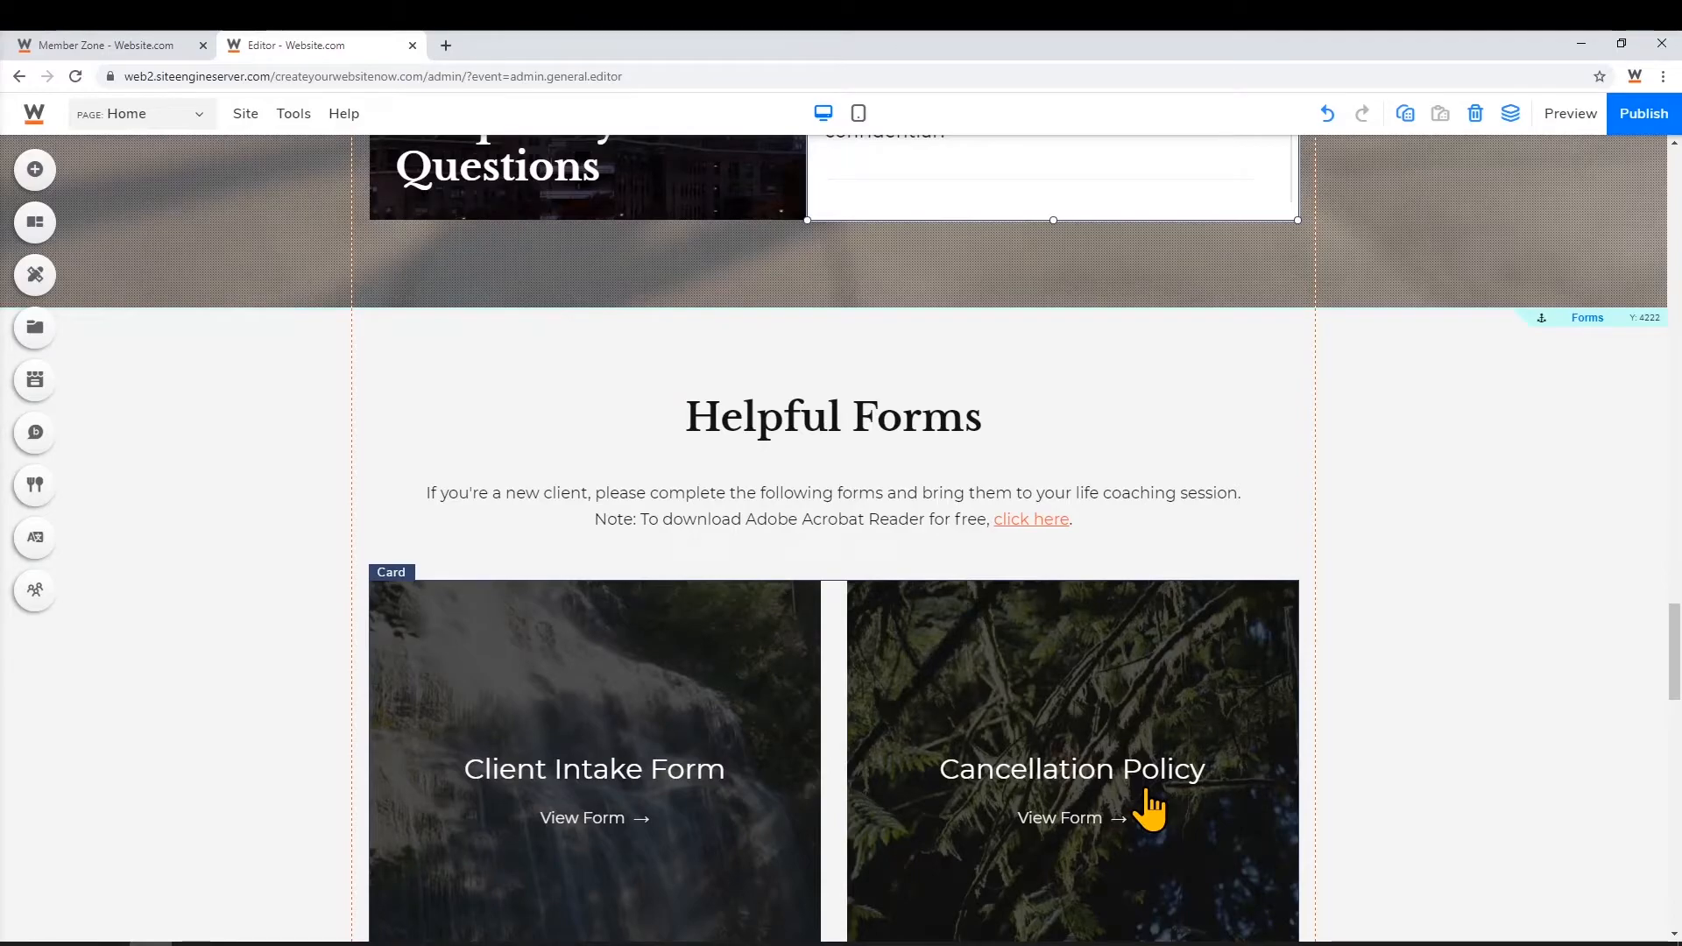
{"action": "scroll", "coordinate": [1152, 811], "scroll_direction": "down", "scroll_amount": 2}
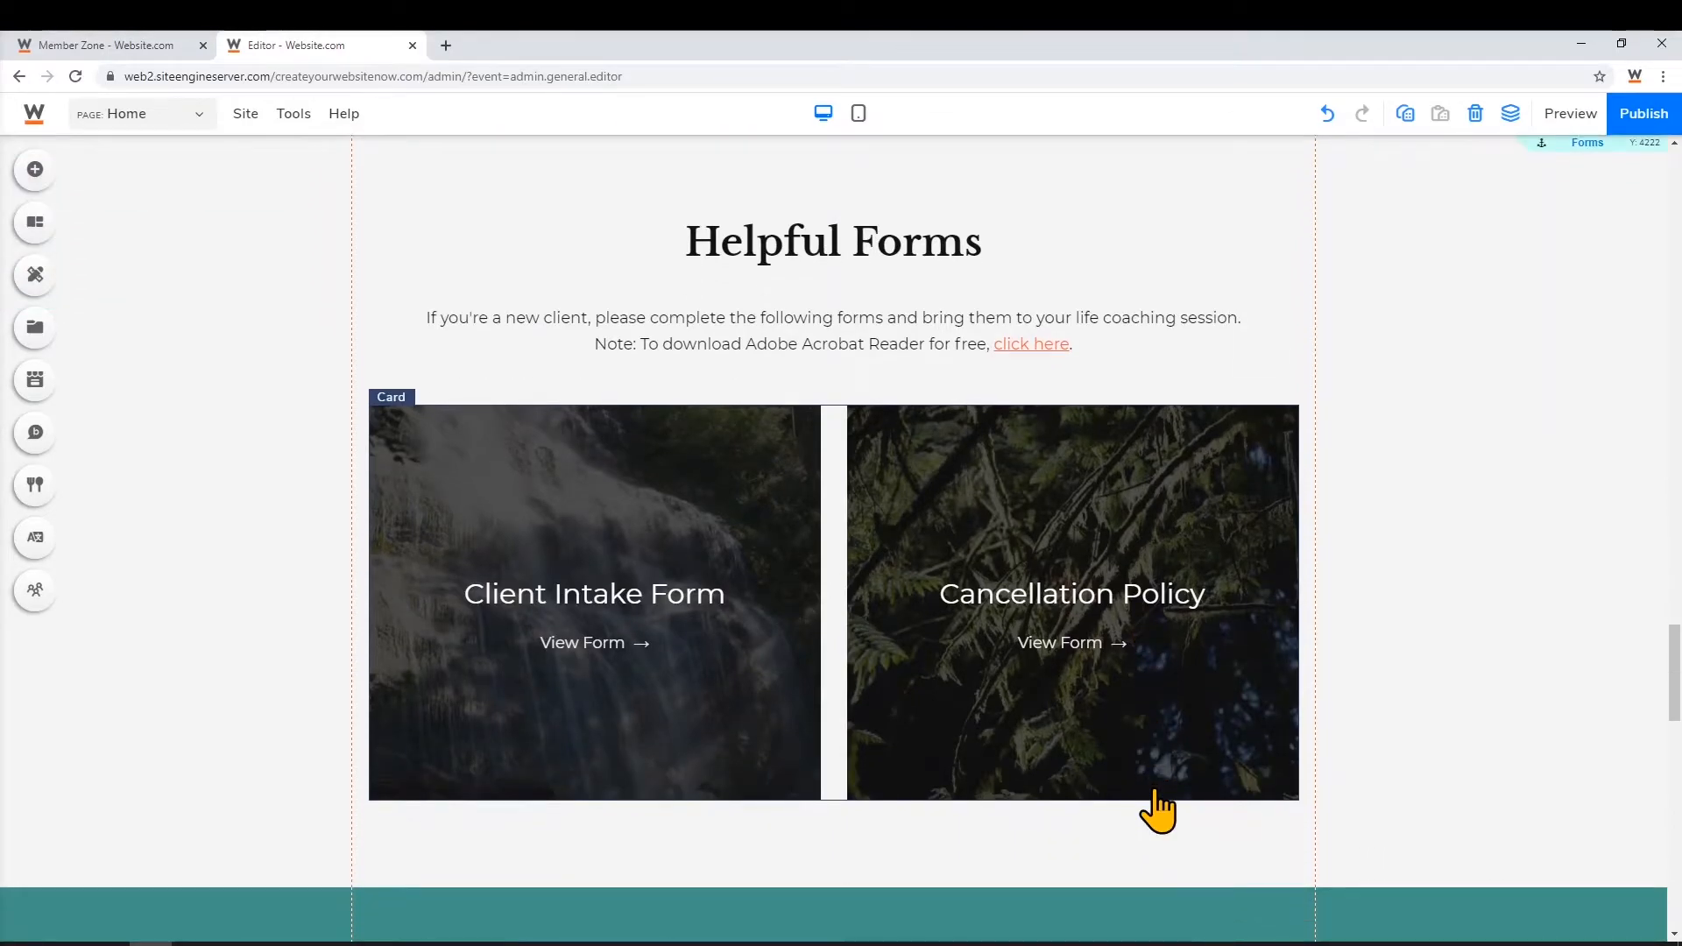
{"action": "left_click", "coordinate": [740, 532]}
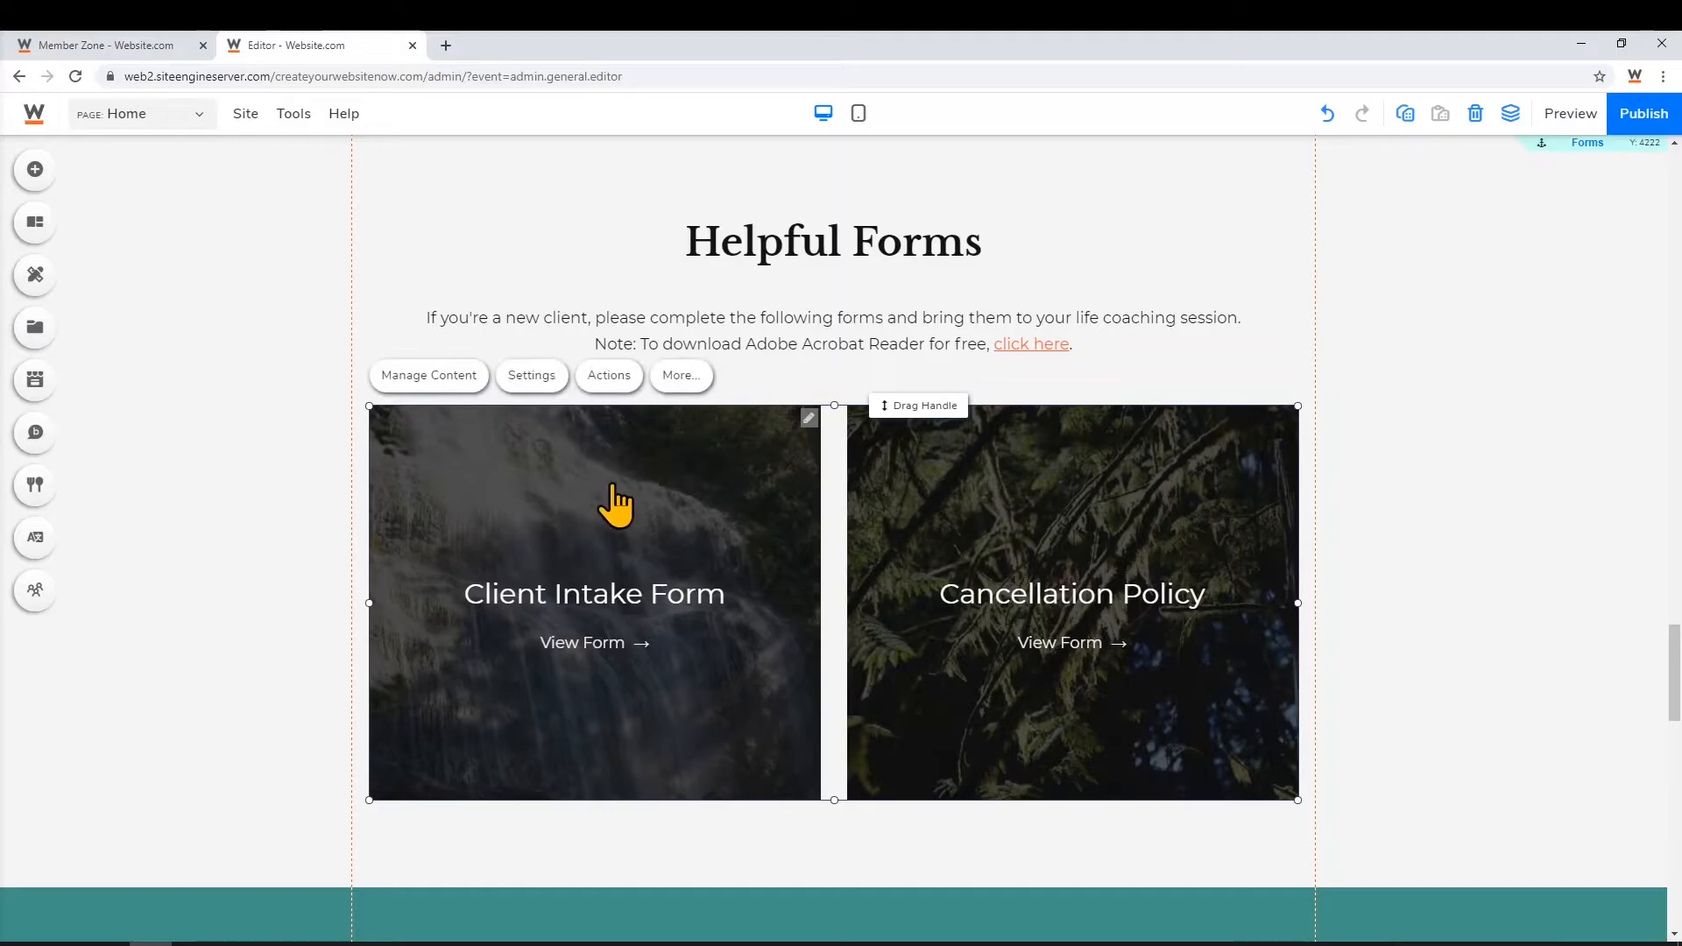
{"action": "left_click", "coordinate": [438, 383]}
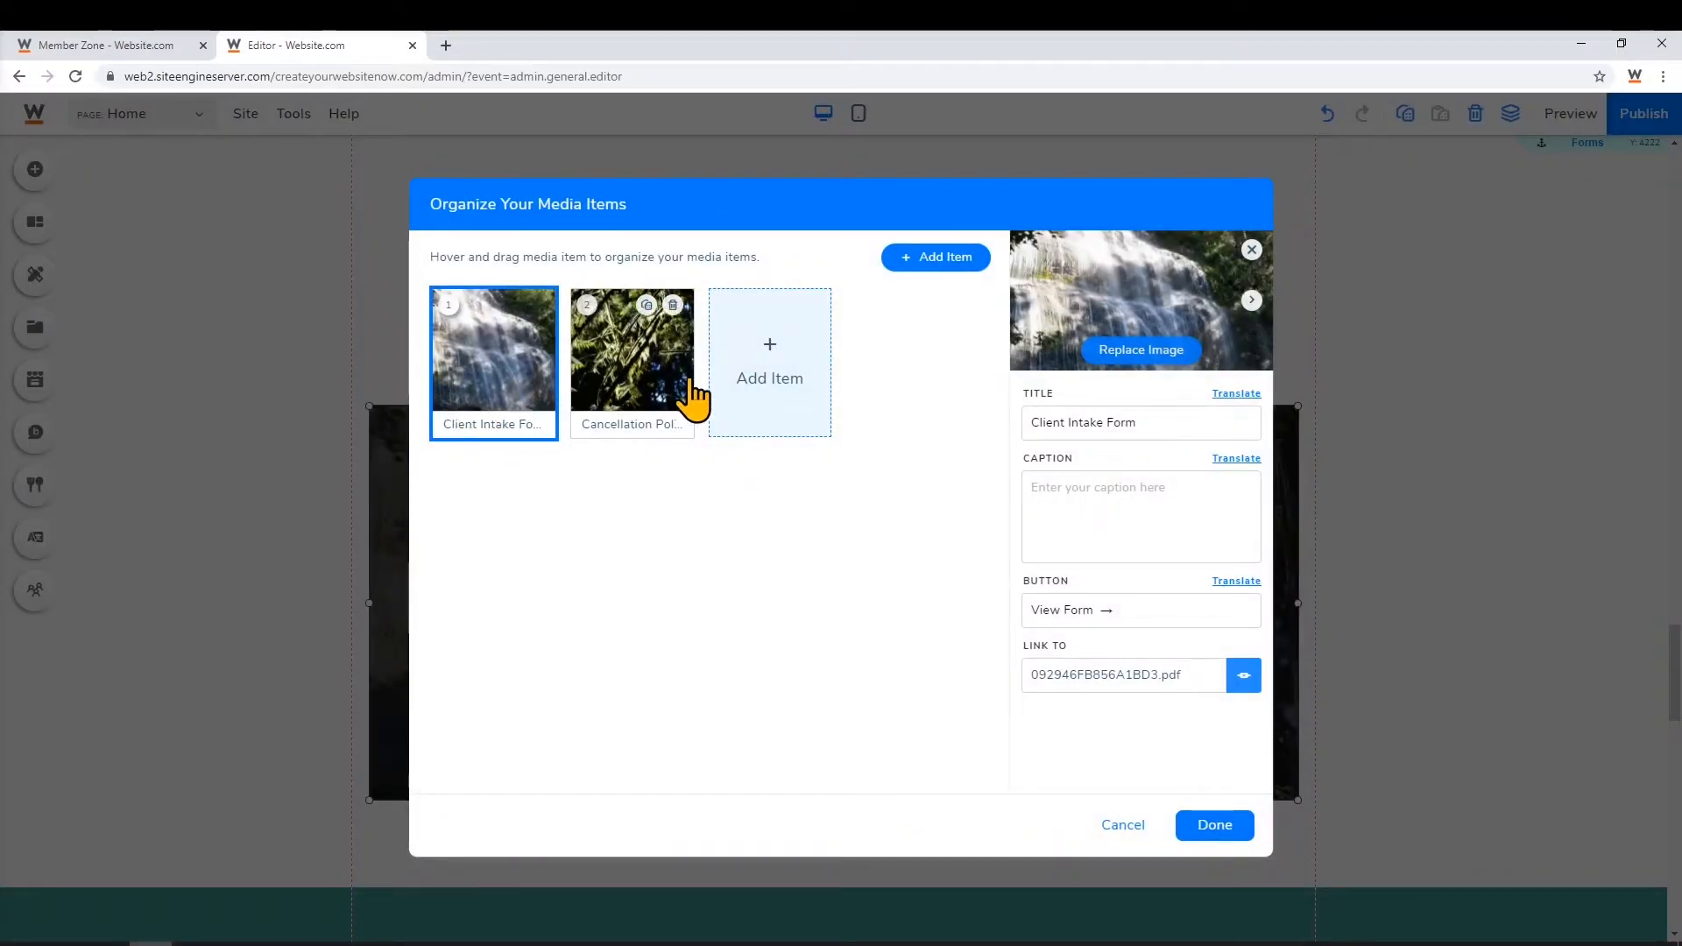
{"action": "left_click", "coordinate": [665, 398]}
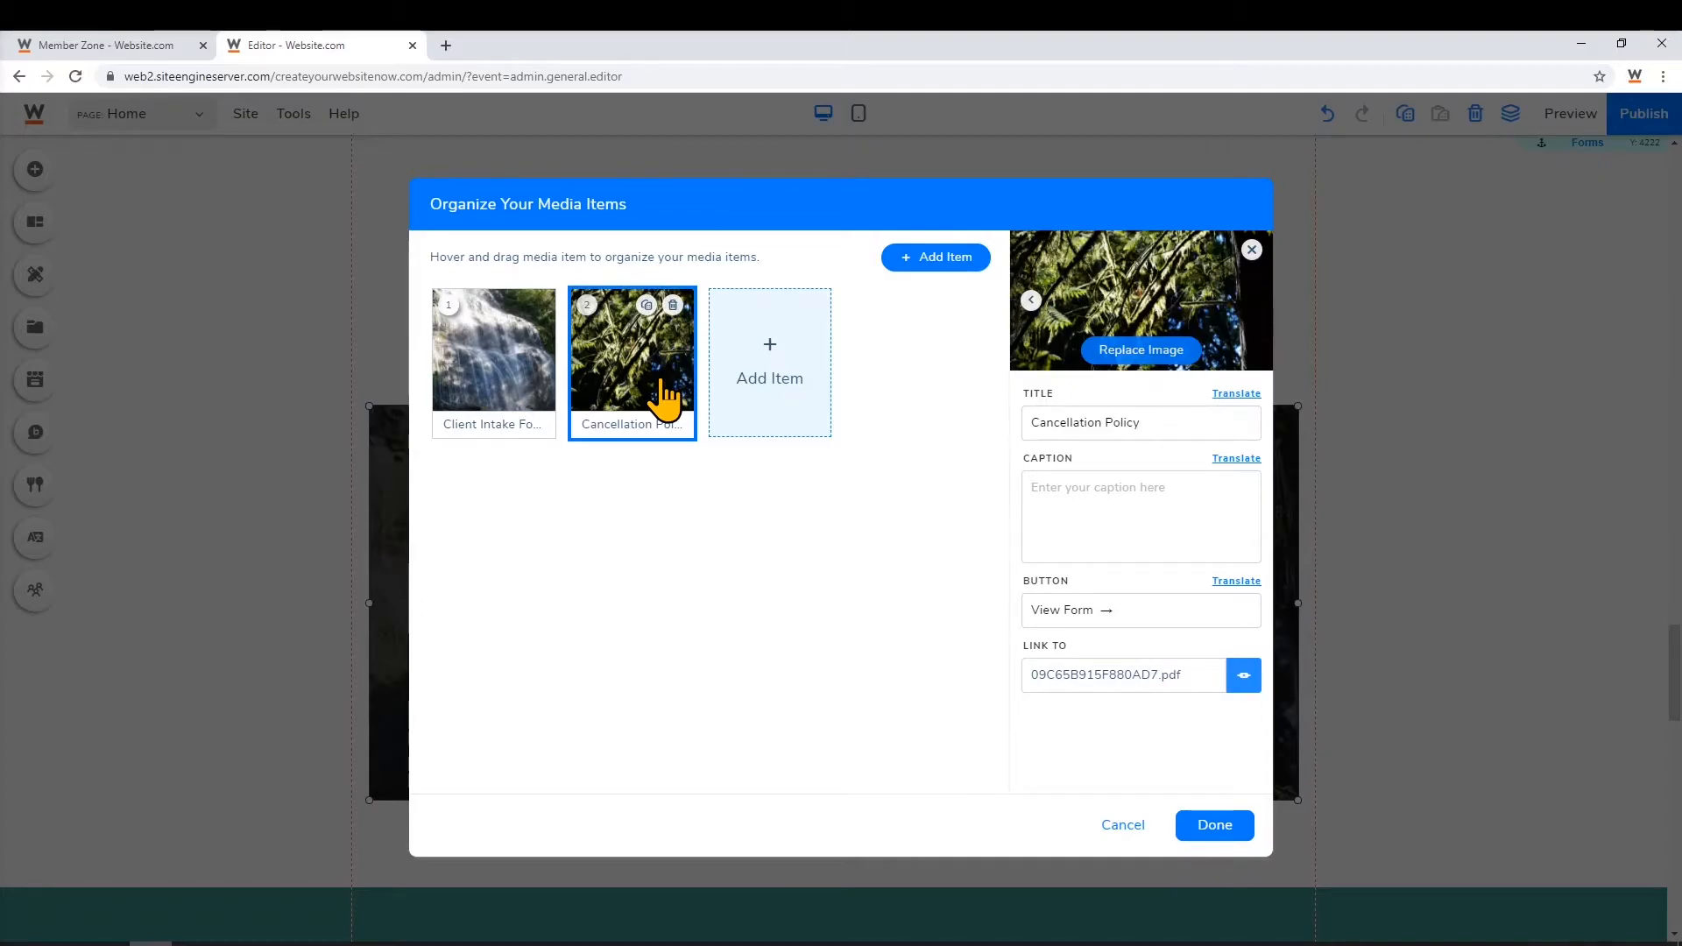
{"action": "left_click", "coordinate": [1119, 682]}
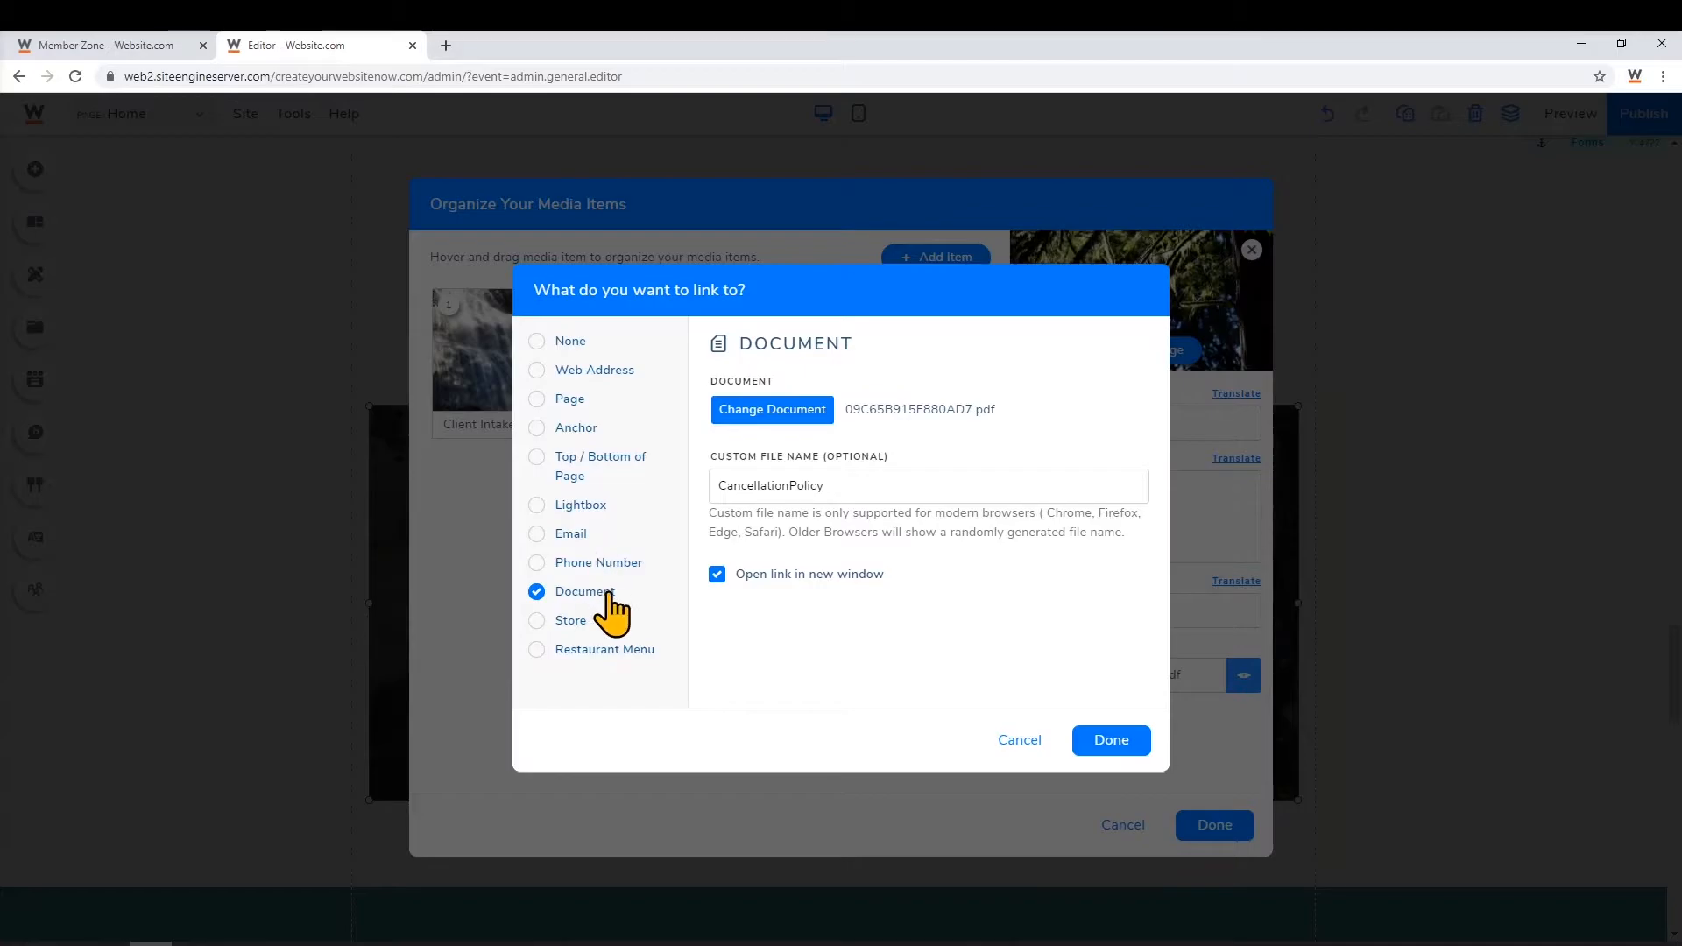
Upload Form.docx from the desktop as the linked document and save the card changes
{"action": "left_click", "coordinate": [793, 429]}
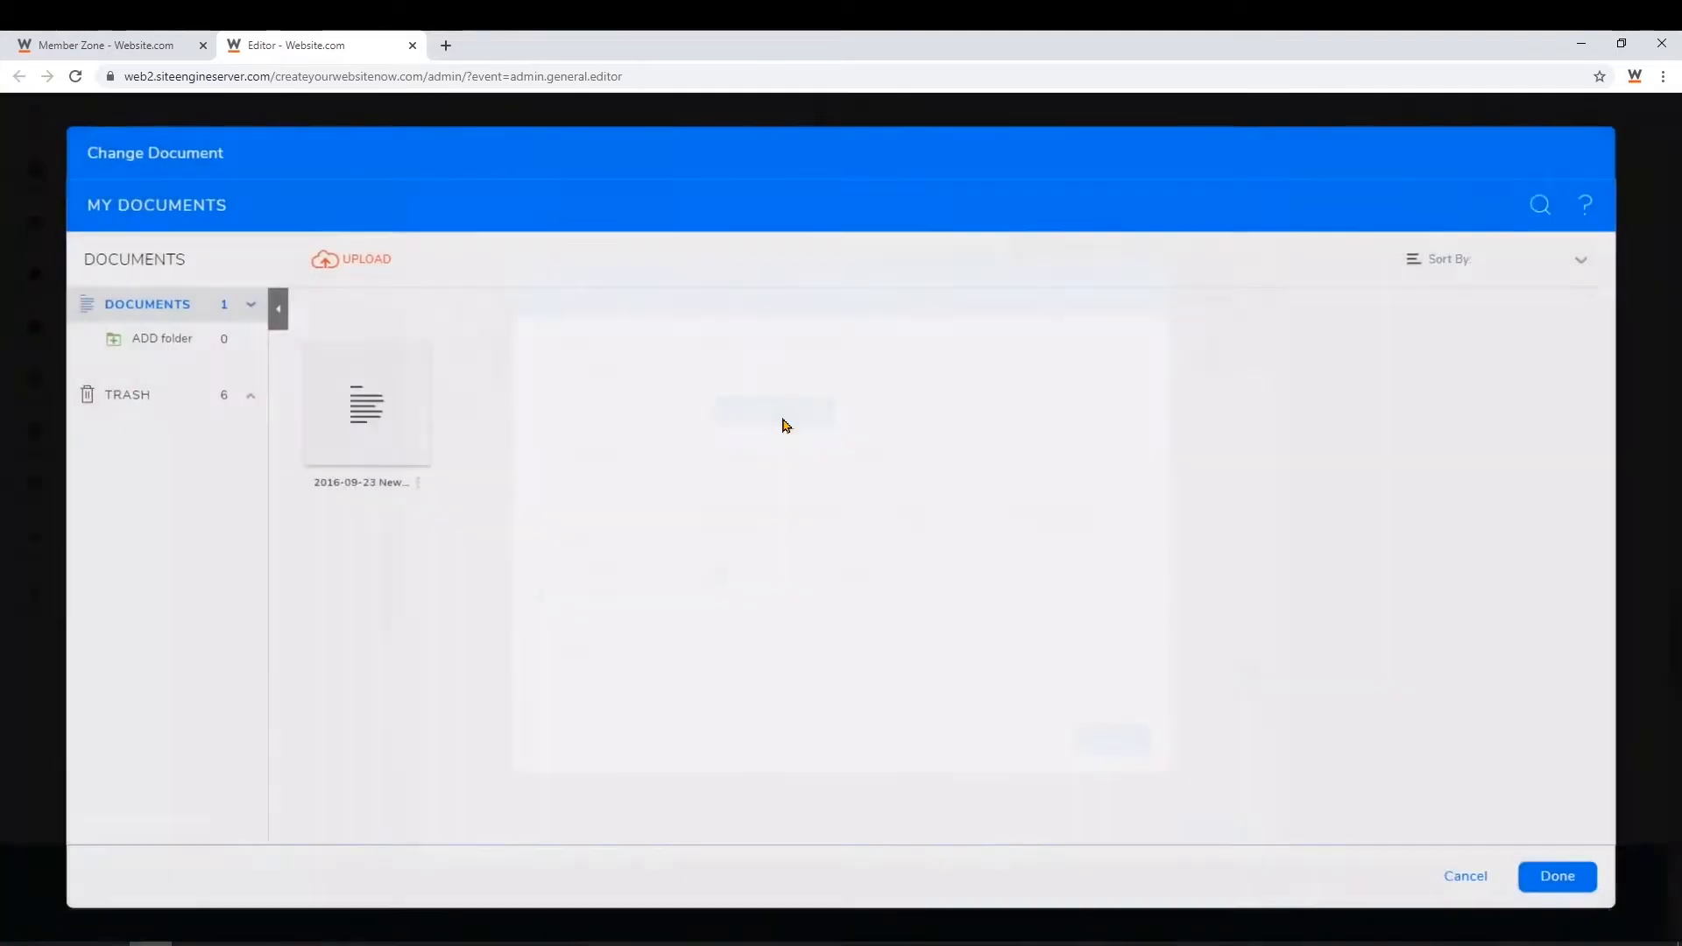
{"action": "left_click", "coordinate": [353, 274]}
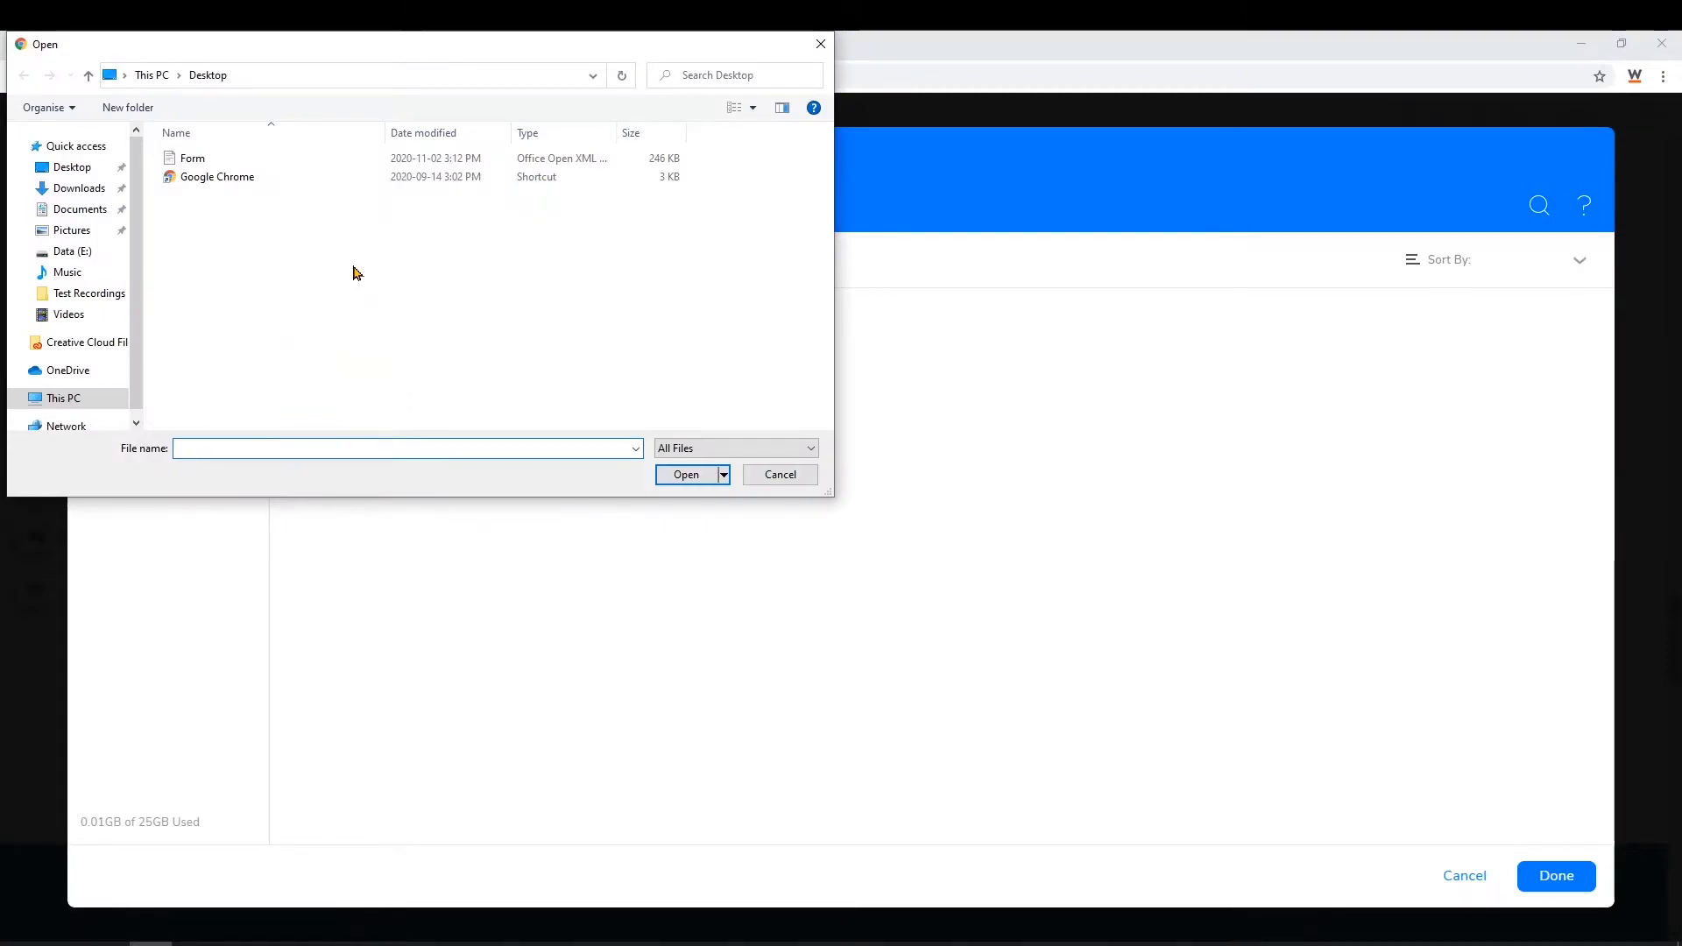
{"action": "left_click", "coordinate": [219, 162]}
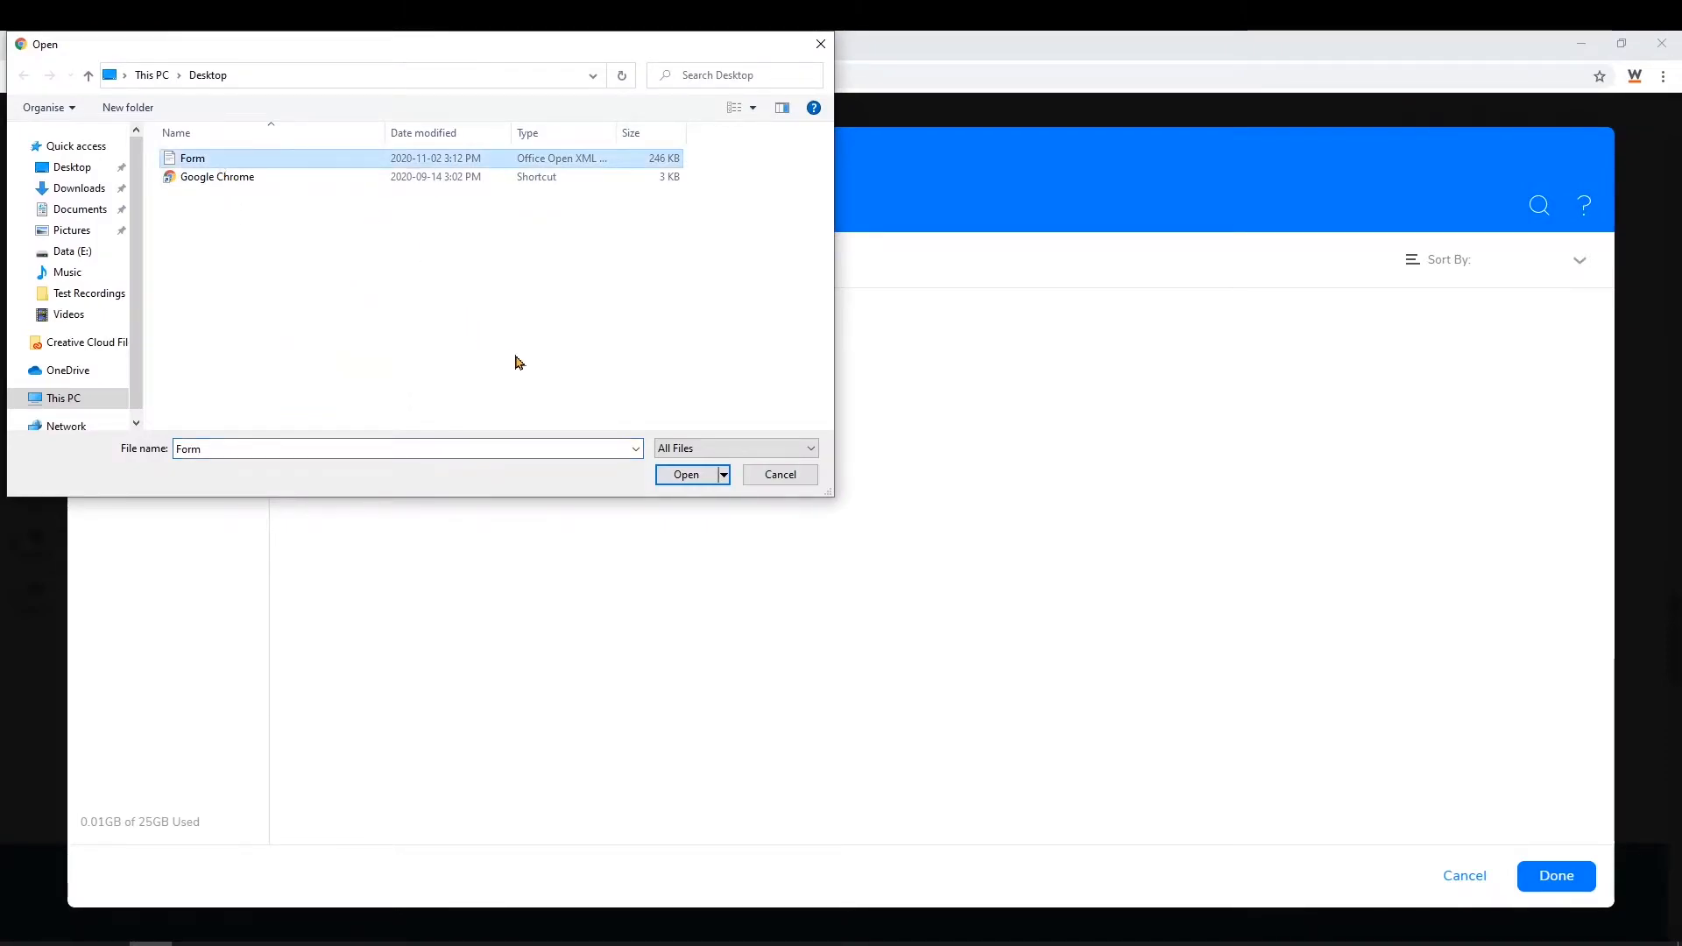
{"action": "left_click", "coordinate": [674, 482]}
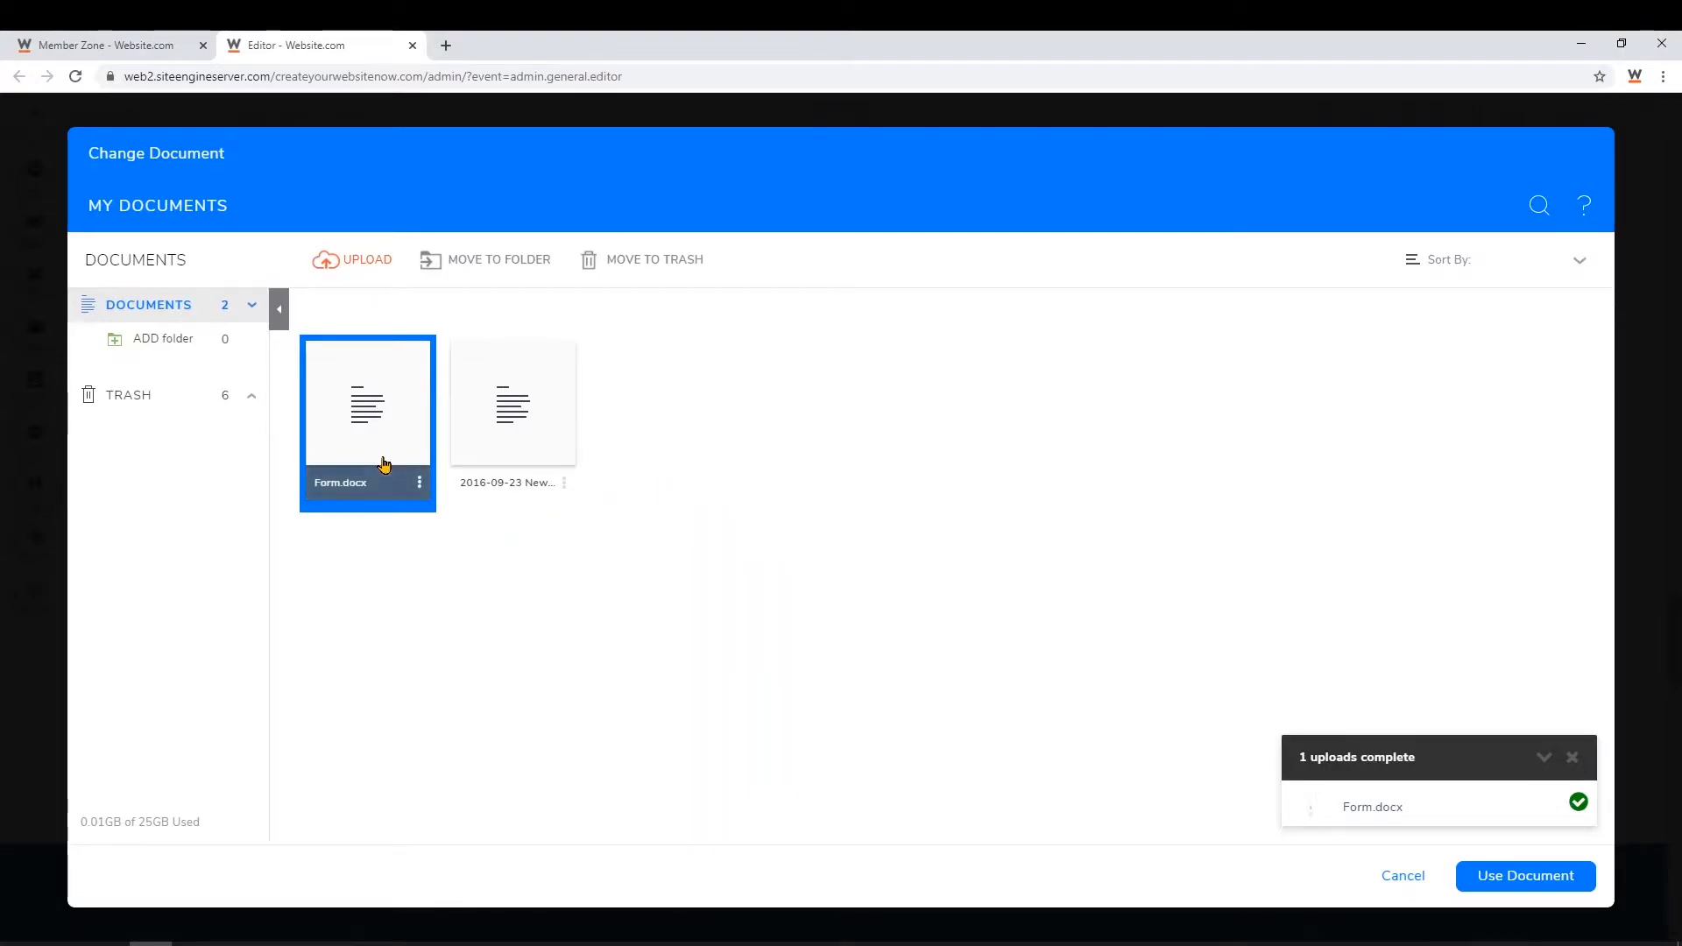
{"action": "left_click", "coordinate": [1520, 884]}
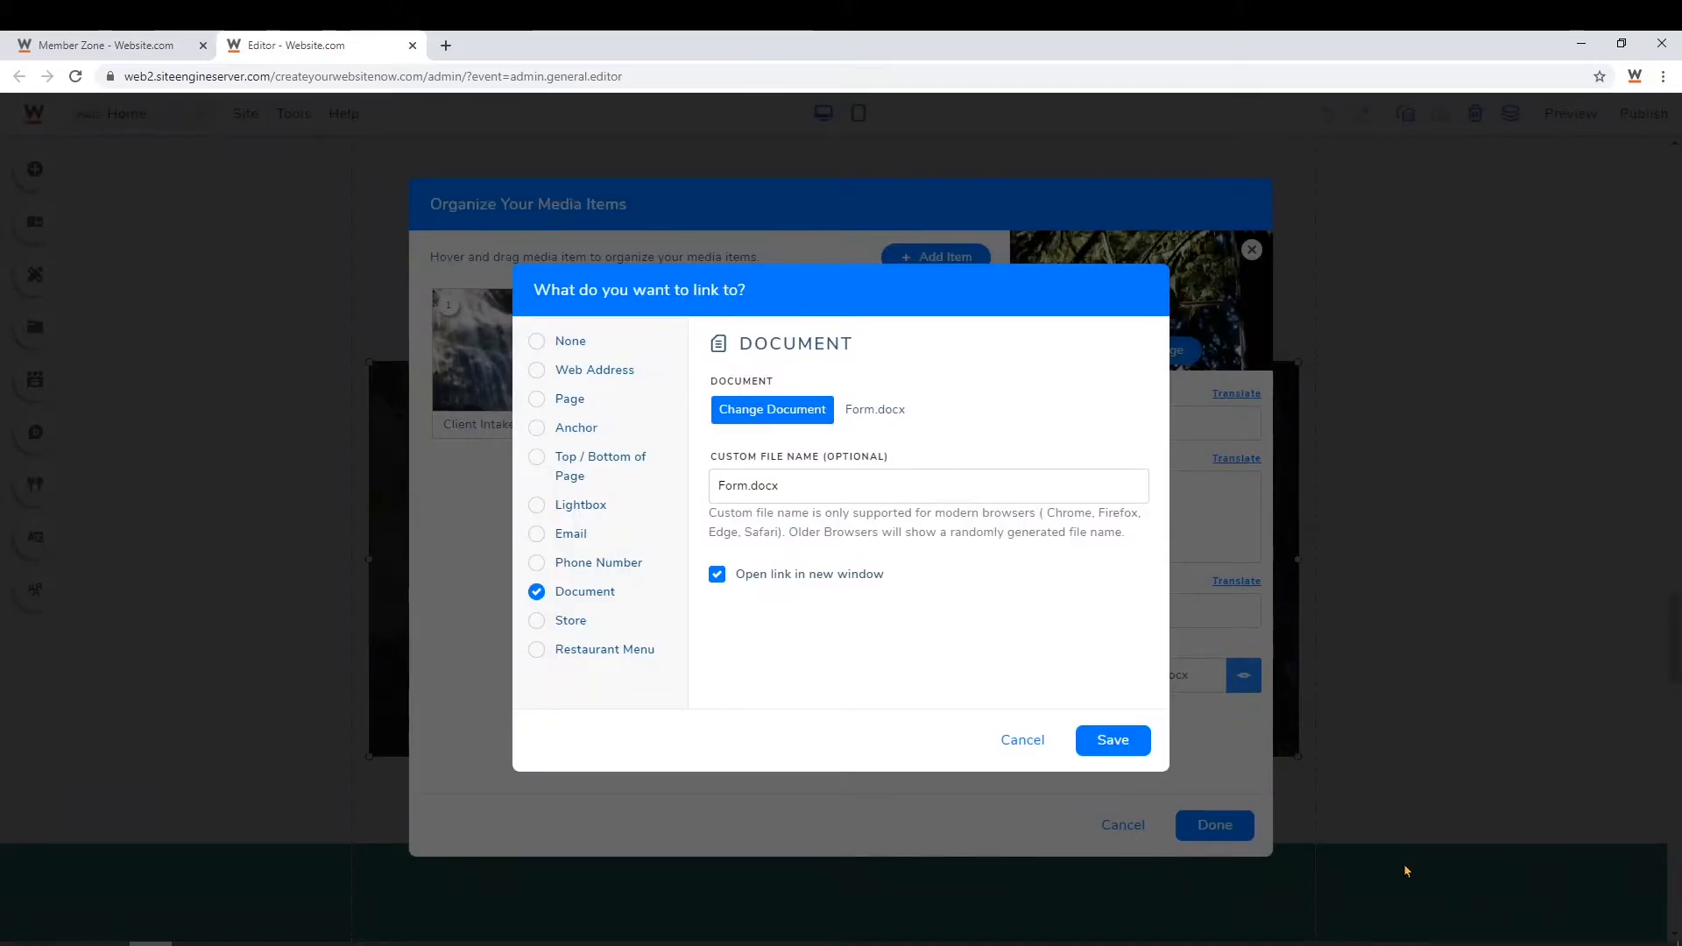
{"action": "left_click", "coordinate": [1122, 754]}
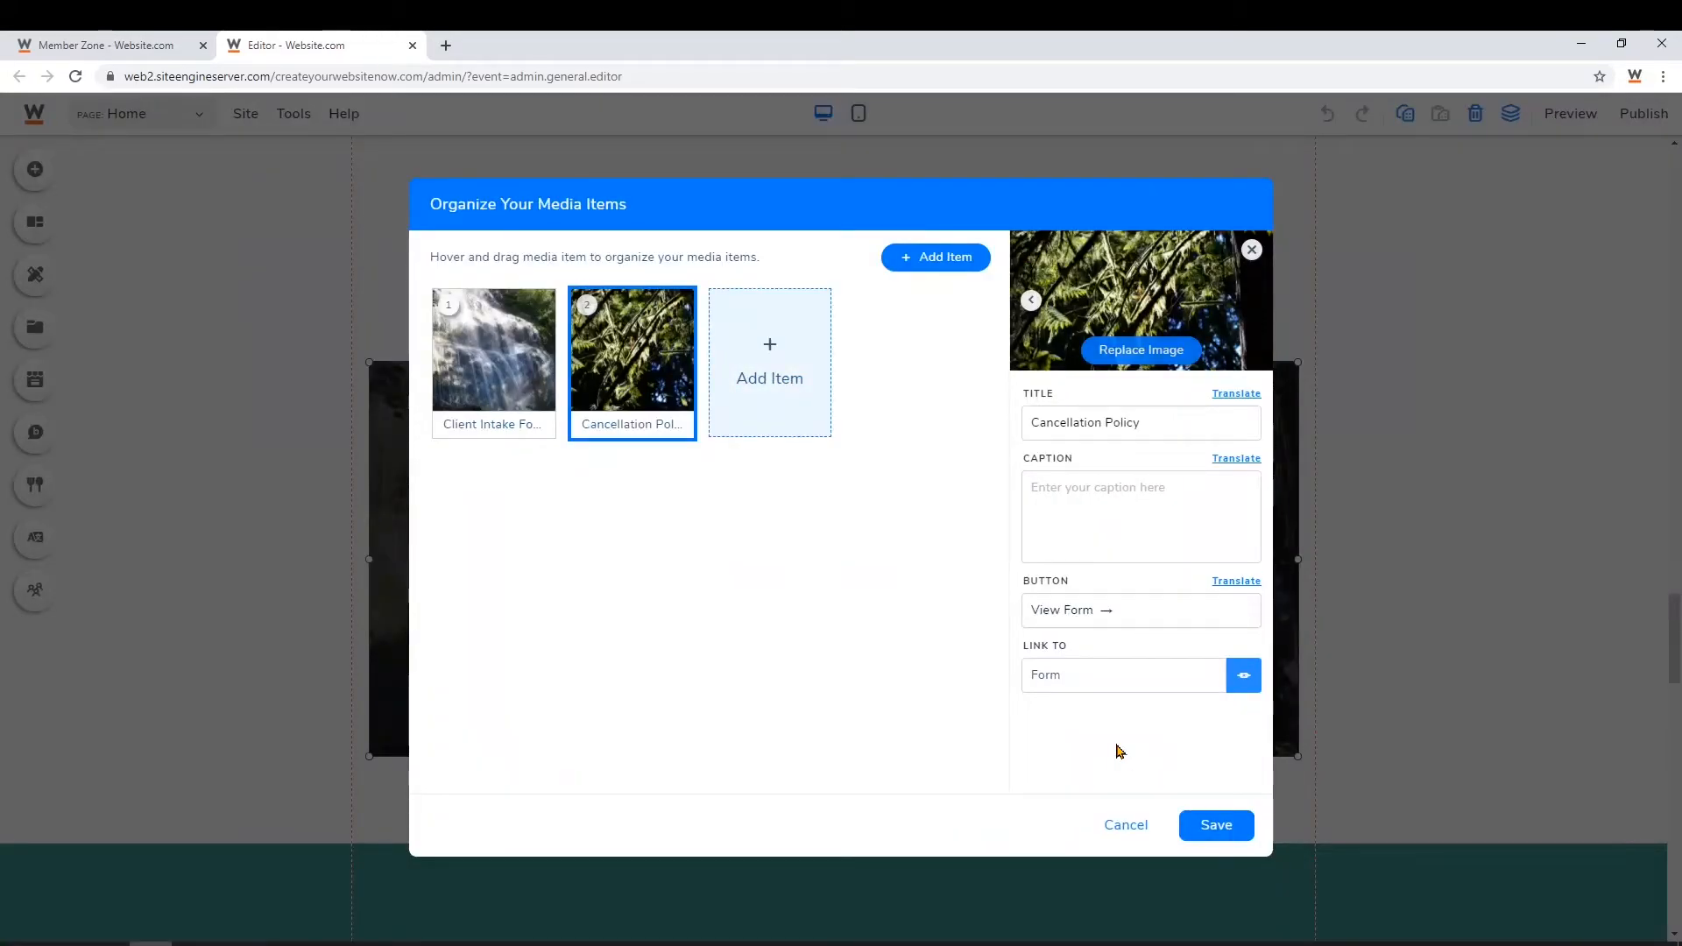
{"action": "left_click", "coordinate": [1235, 827]}
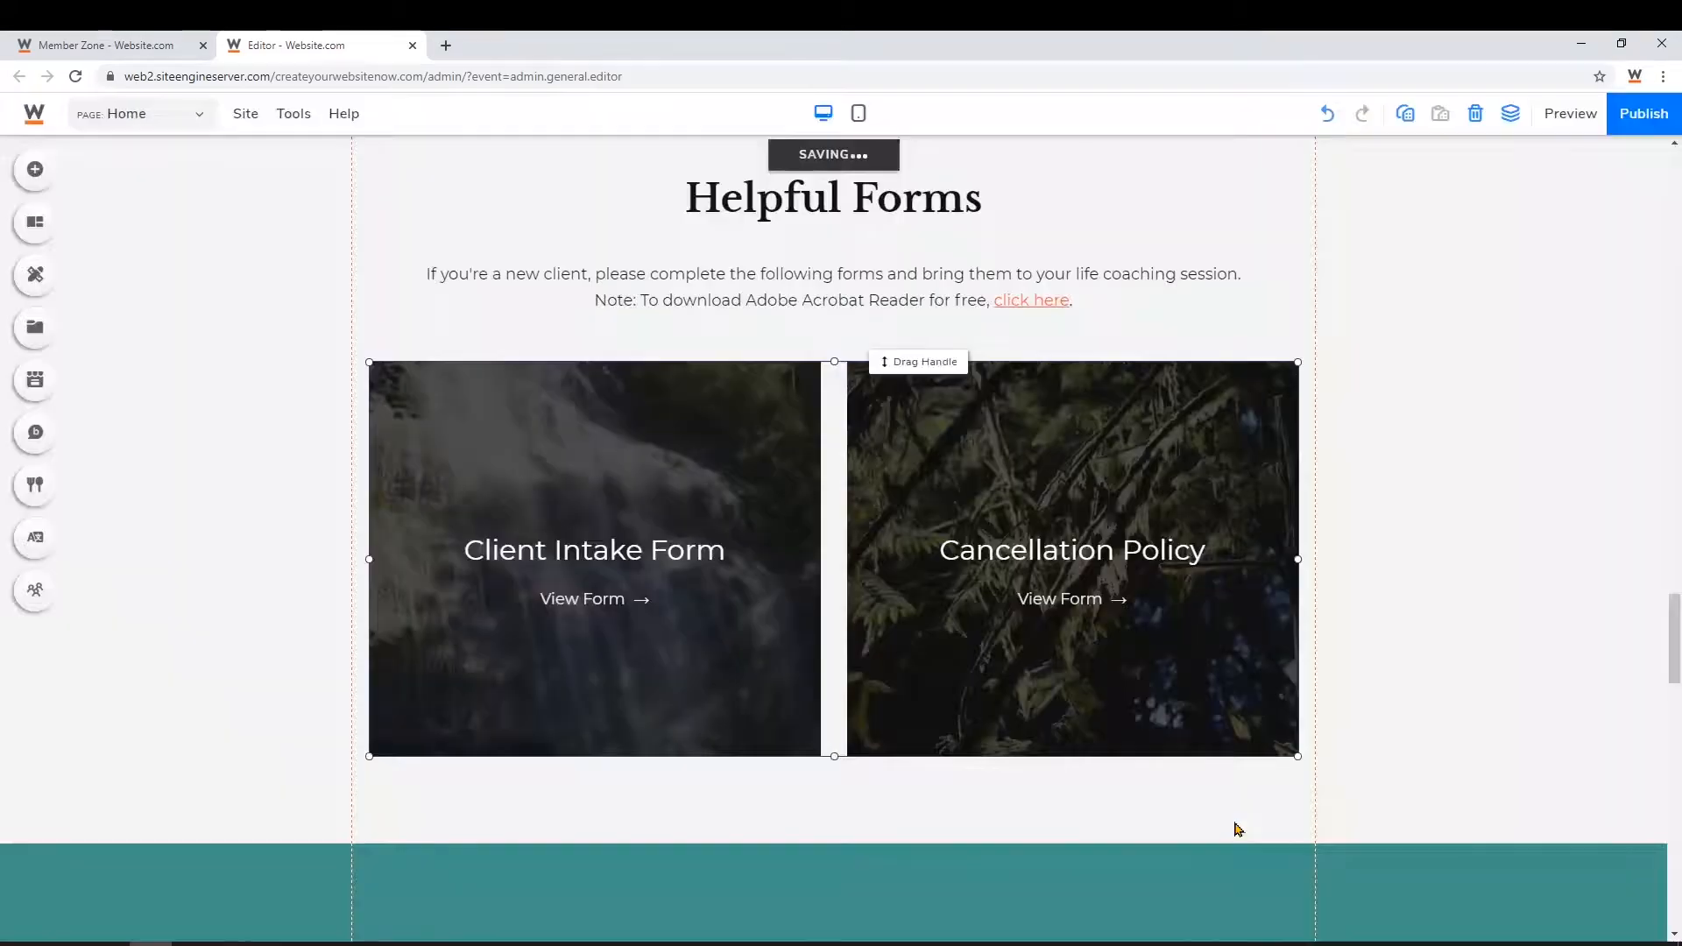
Narrow the Contact Us web form to about 394 × 416, beside the intro text
{"action": "scroll", "coordinate": [1244, 824], "scroll_direction": "down", "scroll_amount": 6}
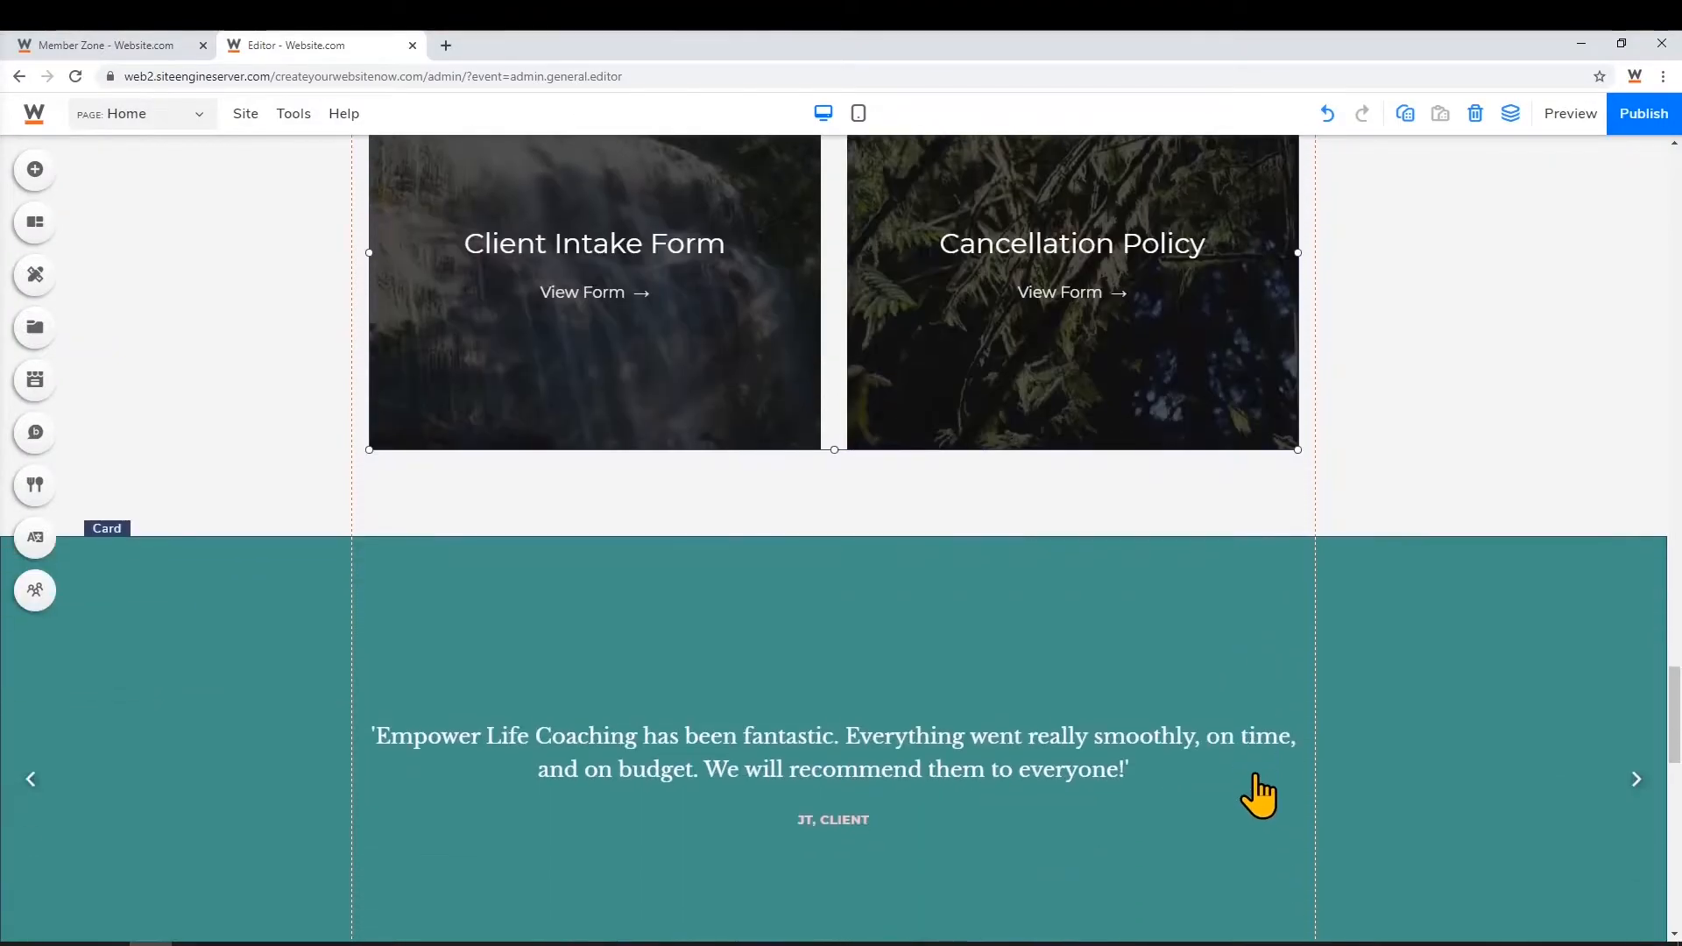
{"action": "scroll", "coordinate": [1258, 711], "scroll_direction": "down", "scroll_amount": 1}
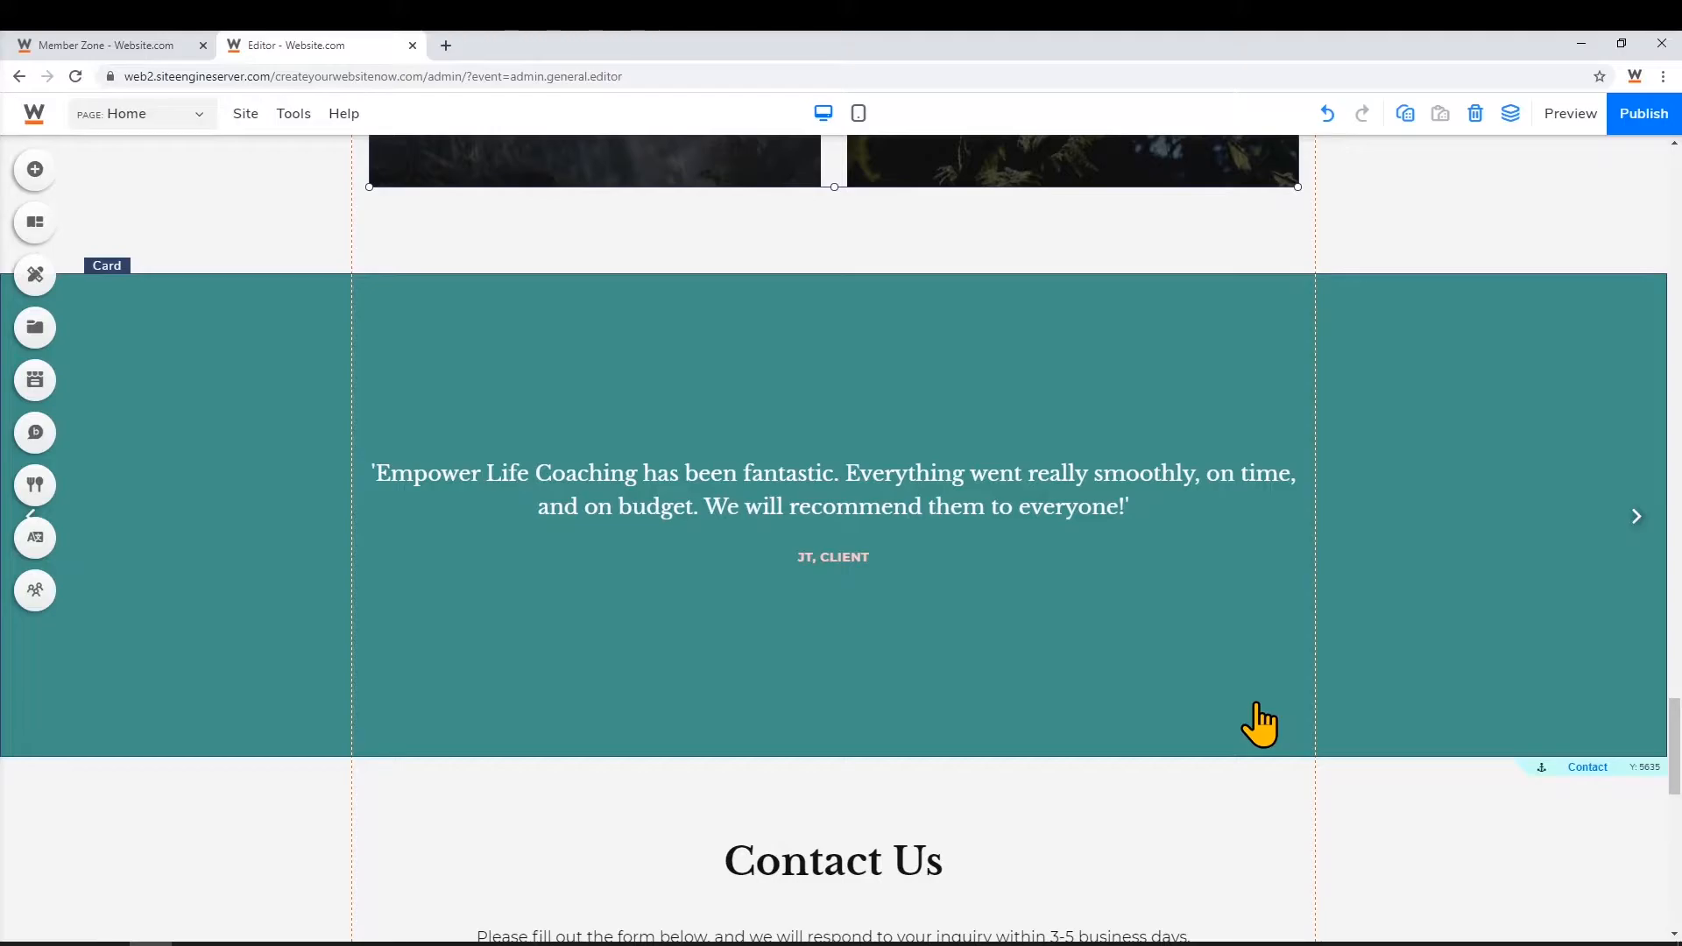
{"action": "scroll", "coordinate": [1258, 714], "scroll_direction": "down", "scroll_amount": 7}
{"action": "scroll", "coordinate": [1267, 725], "scroll_direction": "down", "scroll_amount": 1}
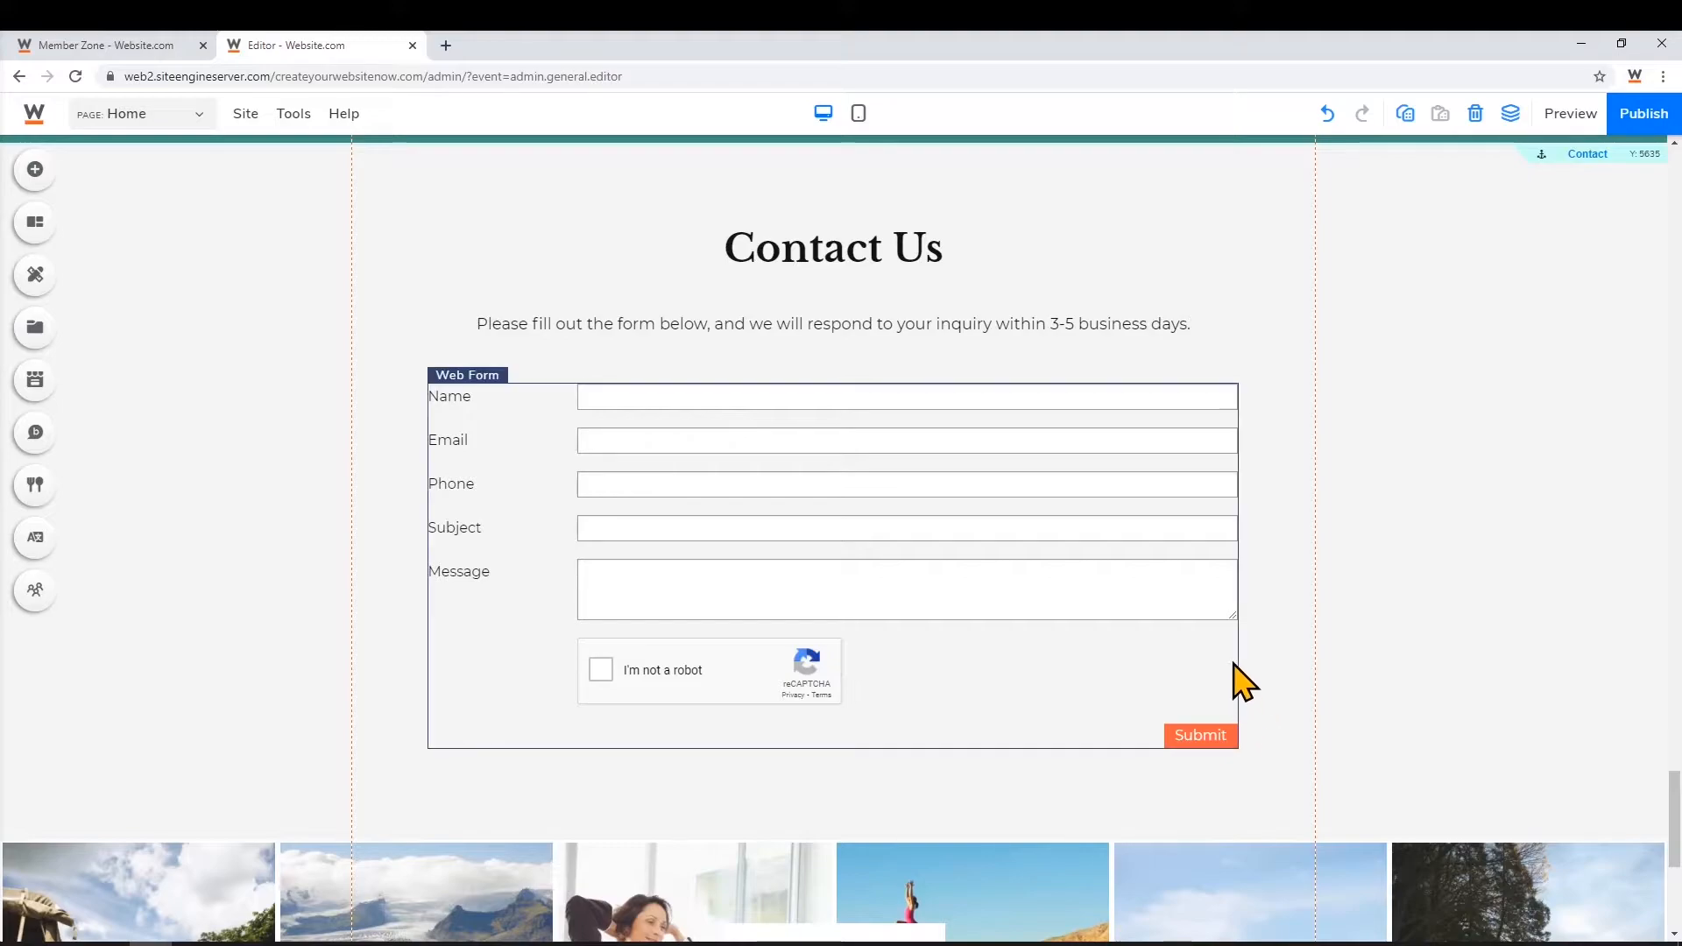
{"action": "left_click", "coordinate": [1147, 598]}
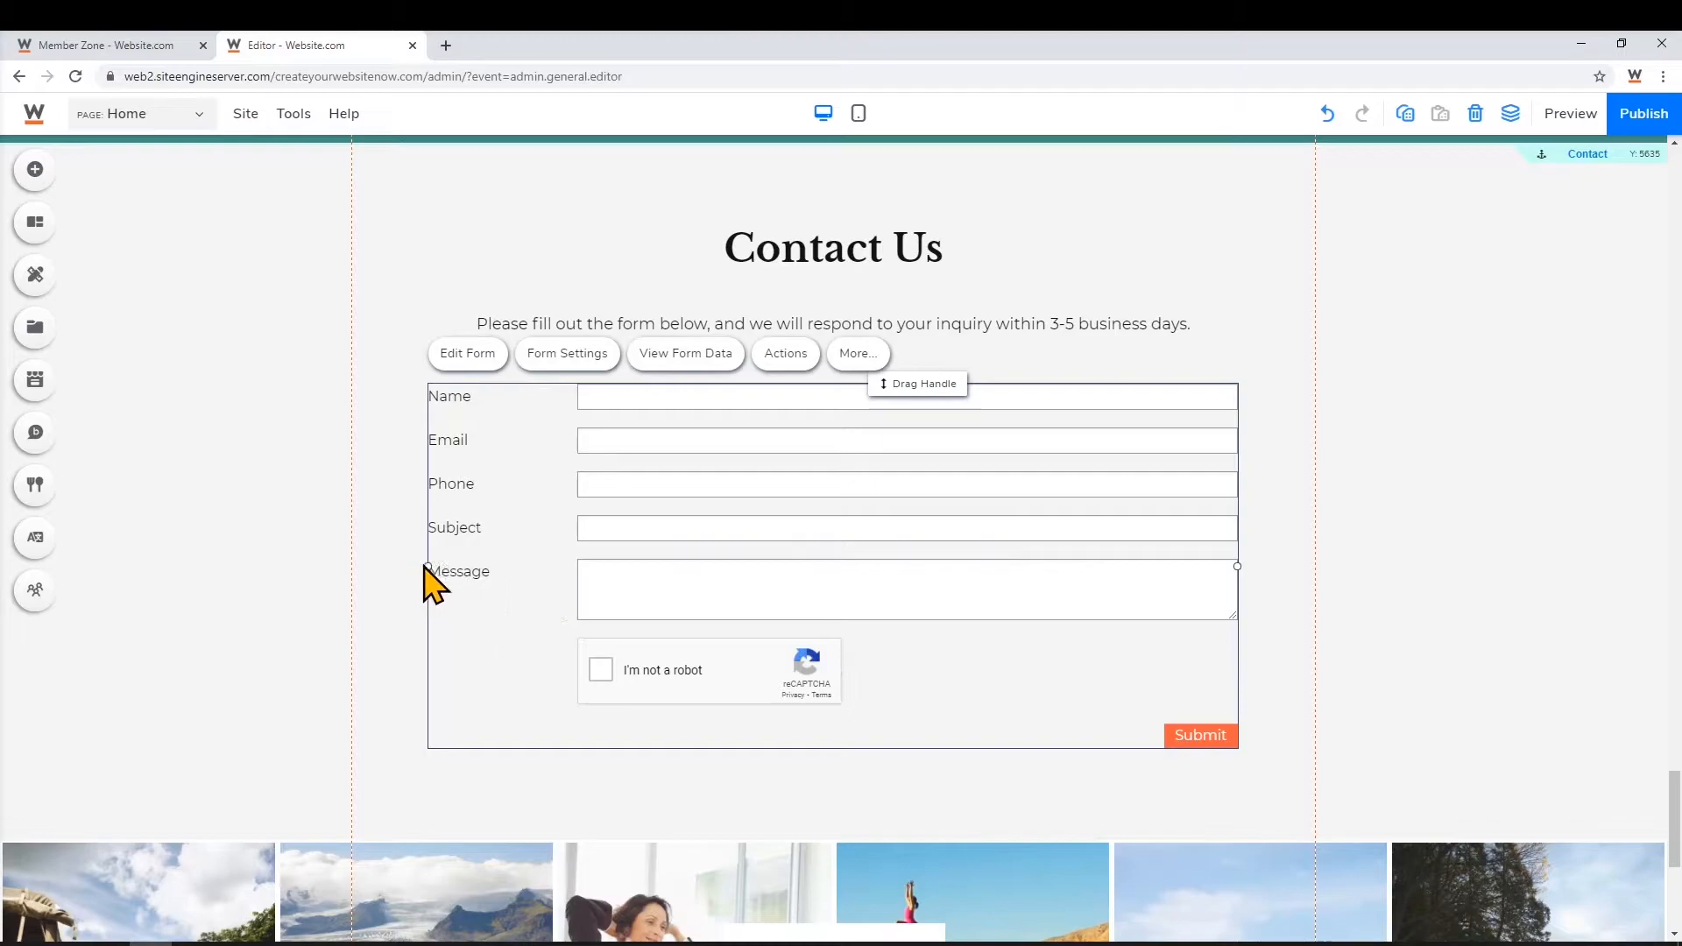
{"action": "left_click_drag", "start_coordinate": [427, 566], "coordinate": [889, 575]}
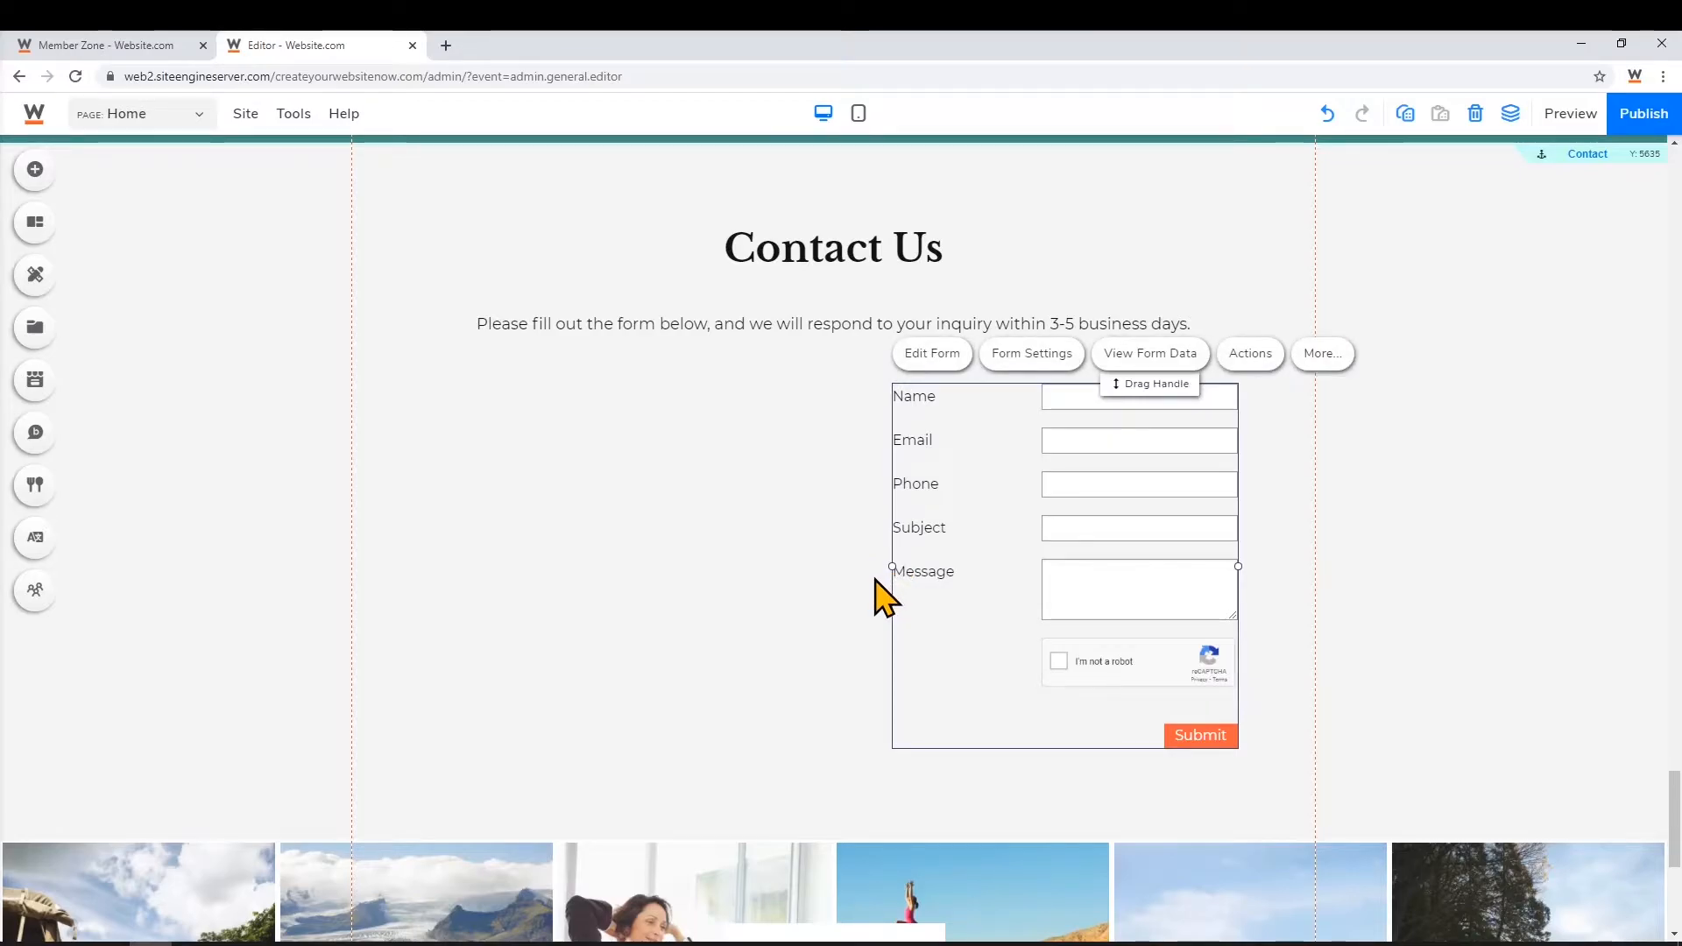
Place a Google map element to the left of the Contact Us form
{"action": "left_click", "coordinate": [35, 184]}
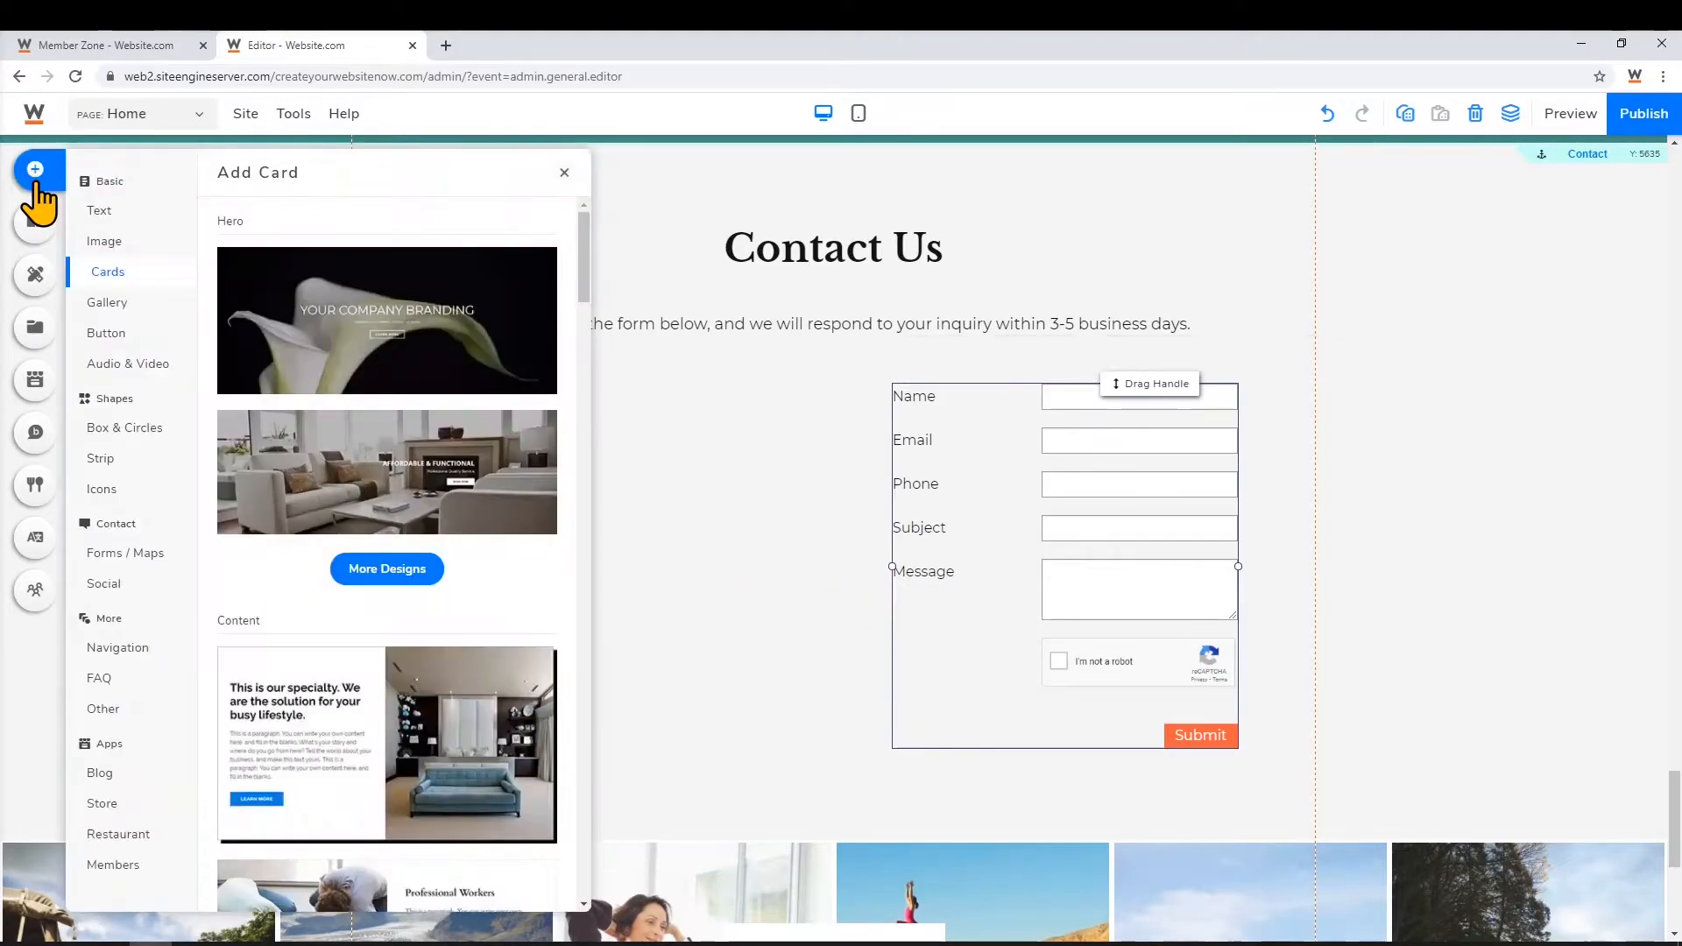
{"action": "left_click", "coordinate": [163, 555]}
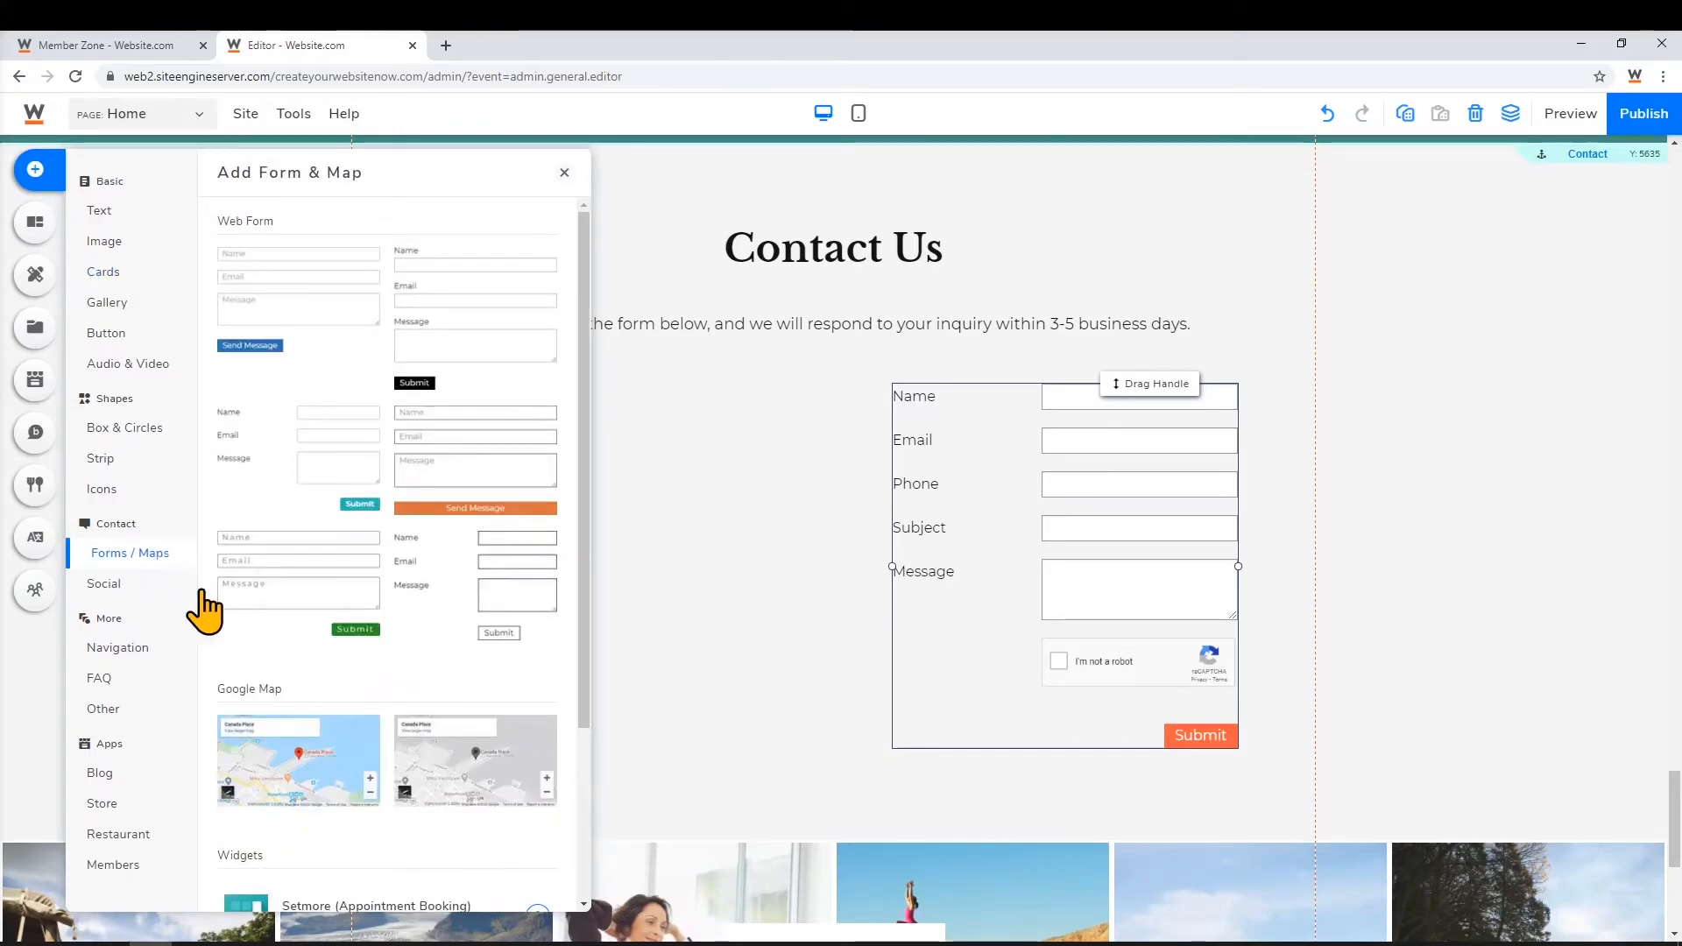
{"action": "left_click_drag", "start_coordinate": [364, 762], "coordinate": [563, 525]}
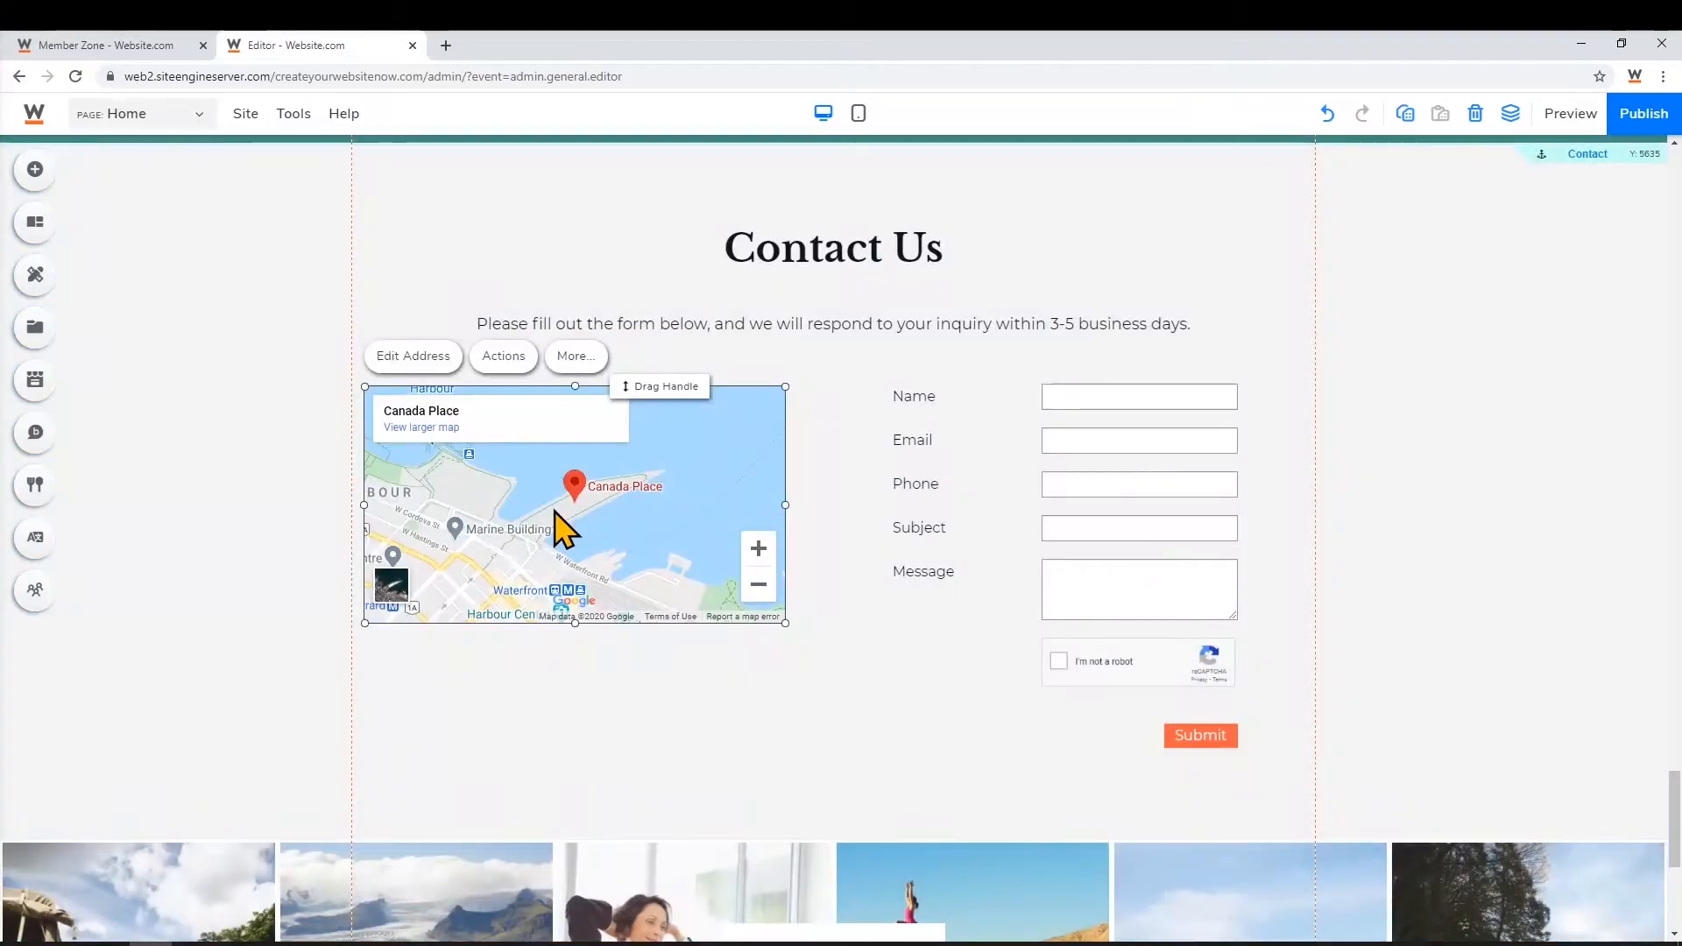
Replace the map address with '123 Mainland' so it shows Mainland St in Yaletown
{"action": "left_click", "coordinate": [406, 373]}
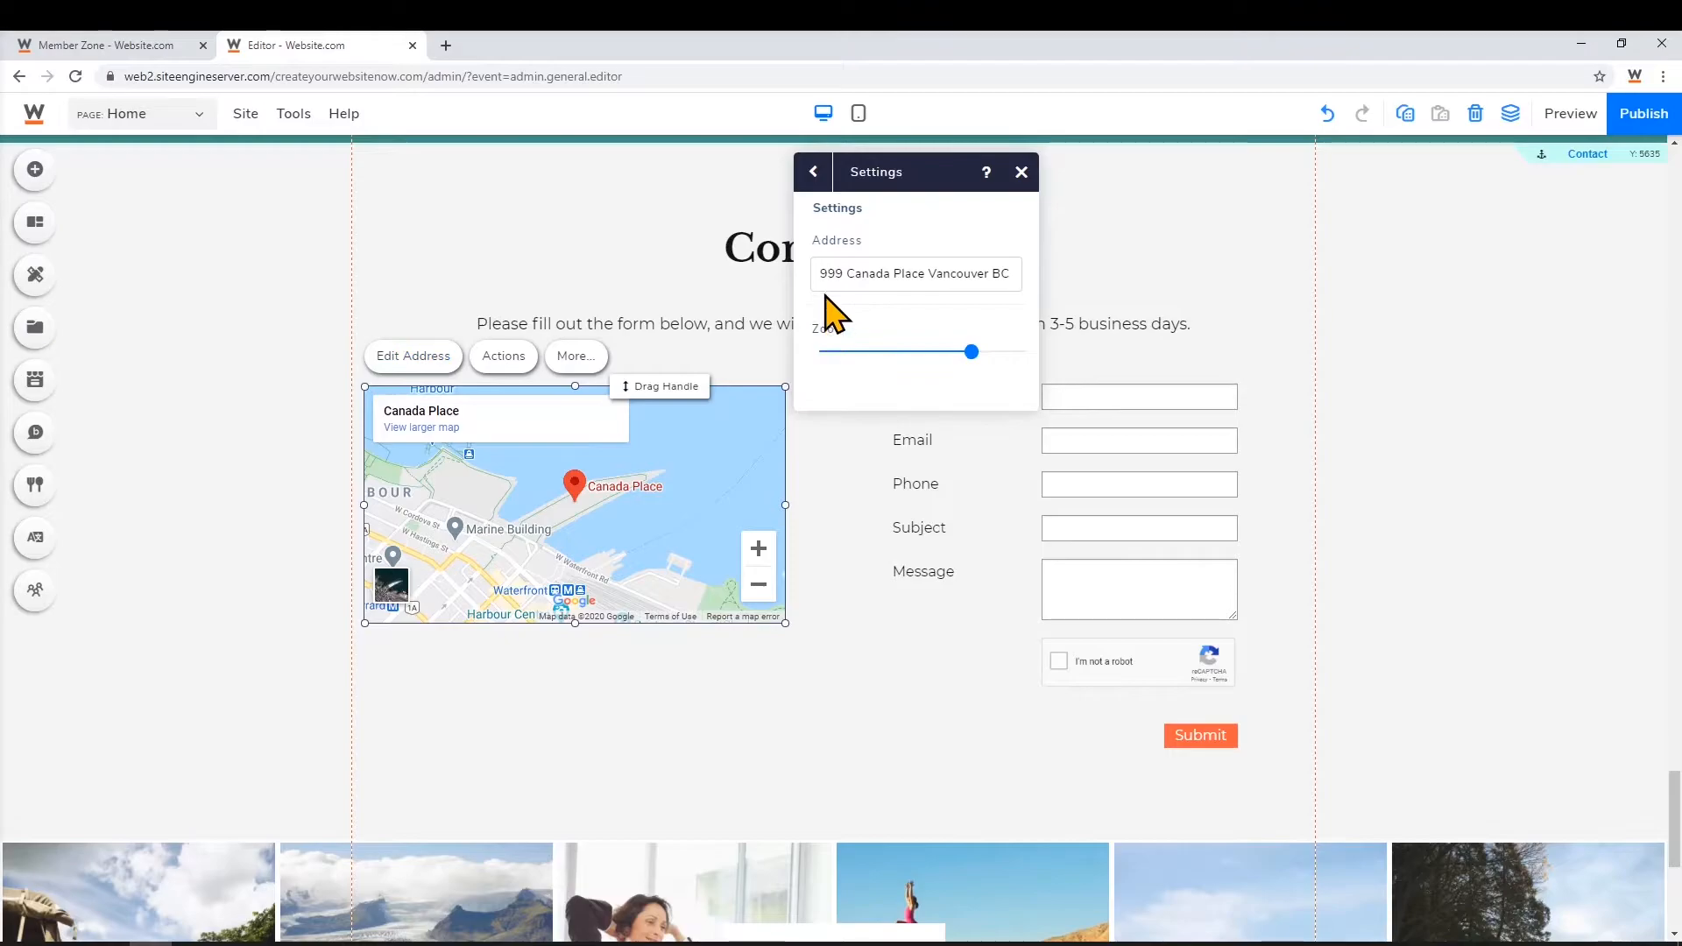
{"action": "left_click_drag", "start_coordinate": [817, 282], "coordinate": [1013, 271]}
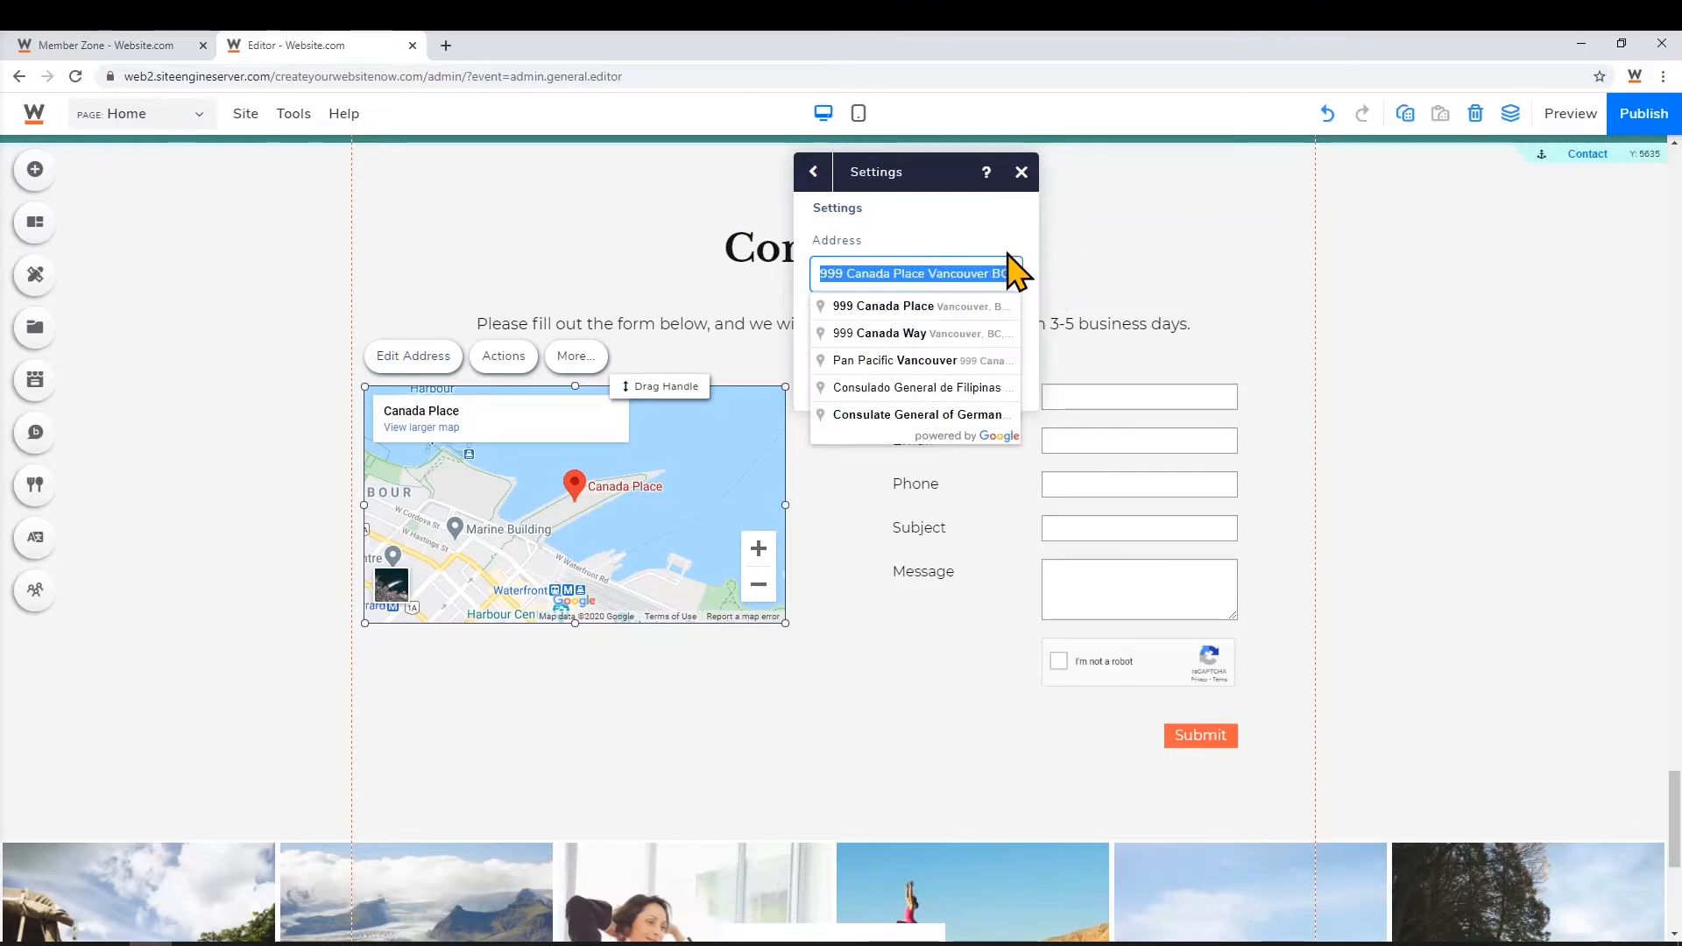
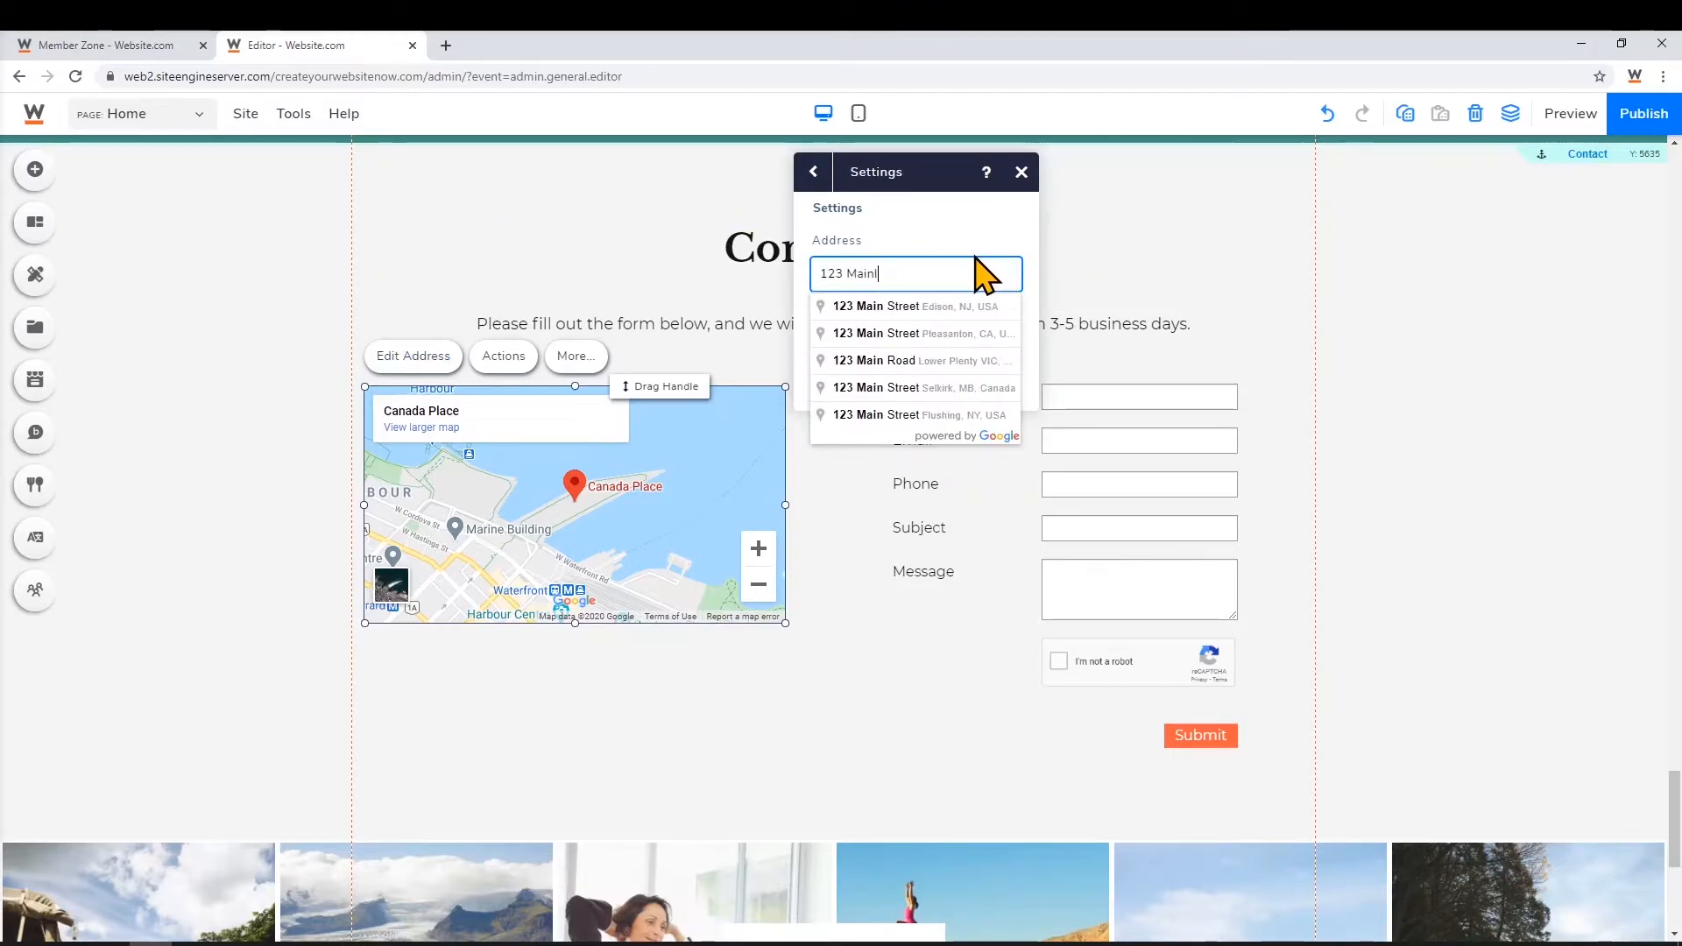
{"action": "left_click", "coordinate": [733, 667]}
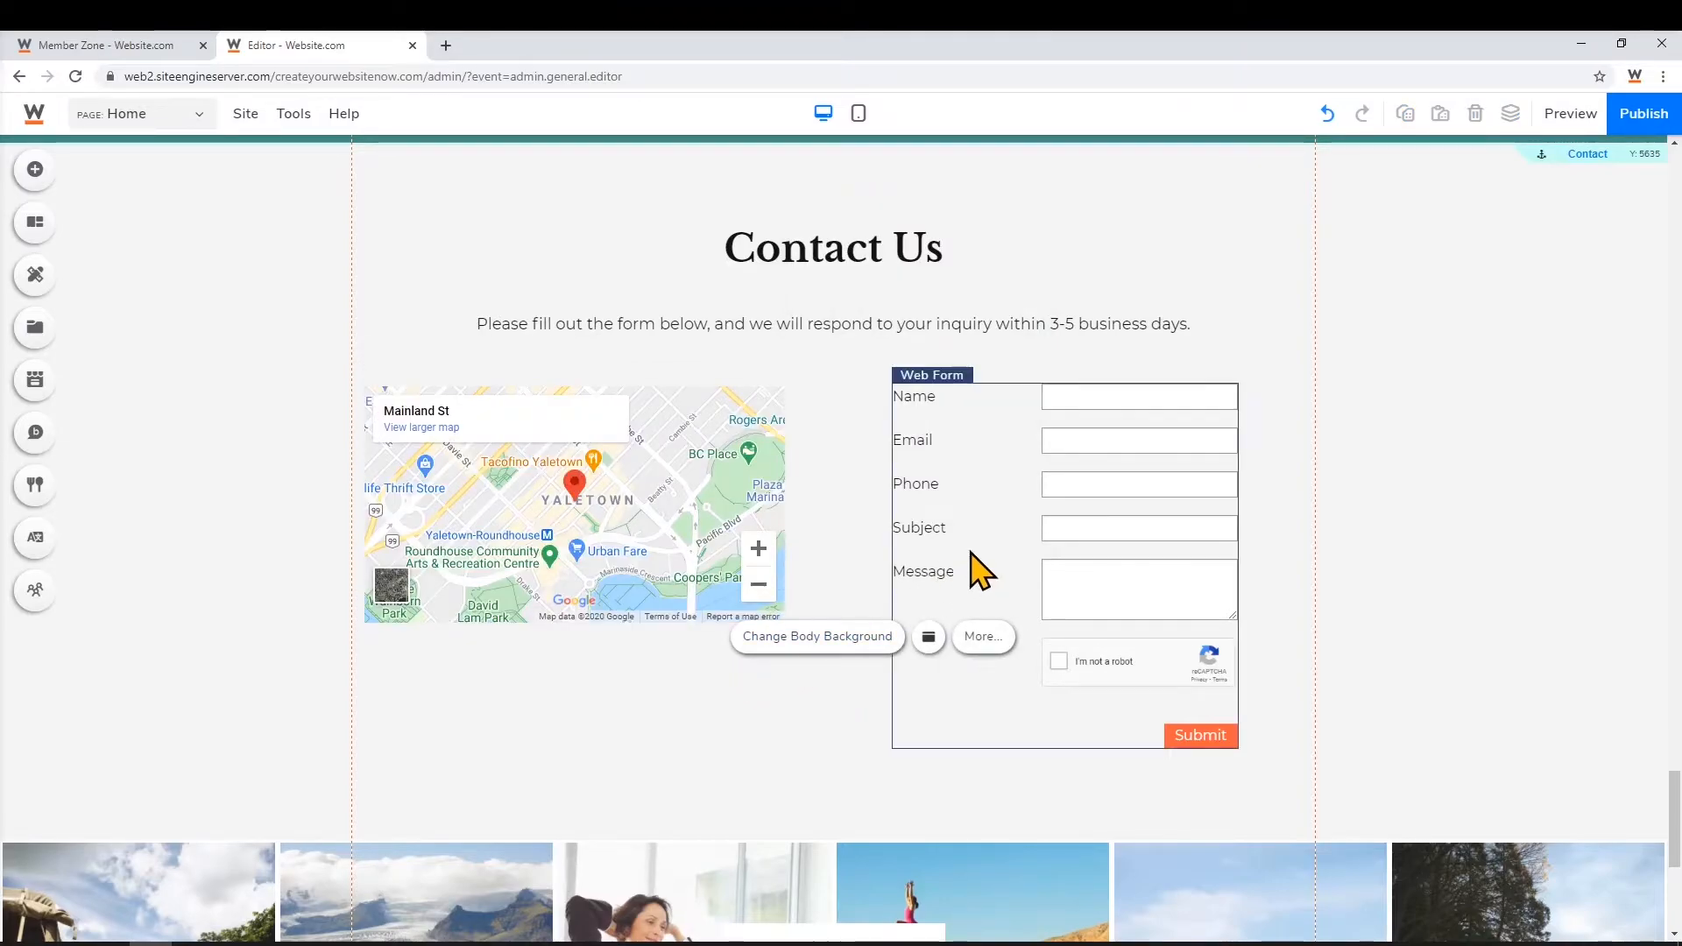
{"action": "left_click", "coordinate": [1007, 536]}
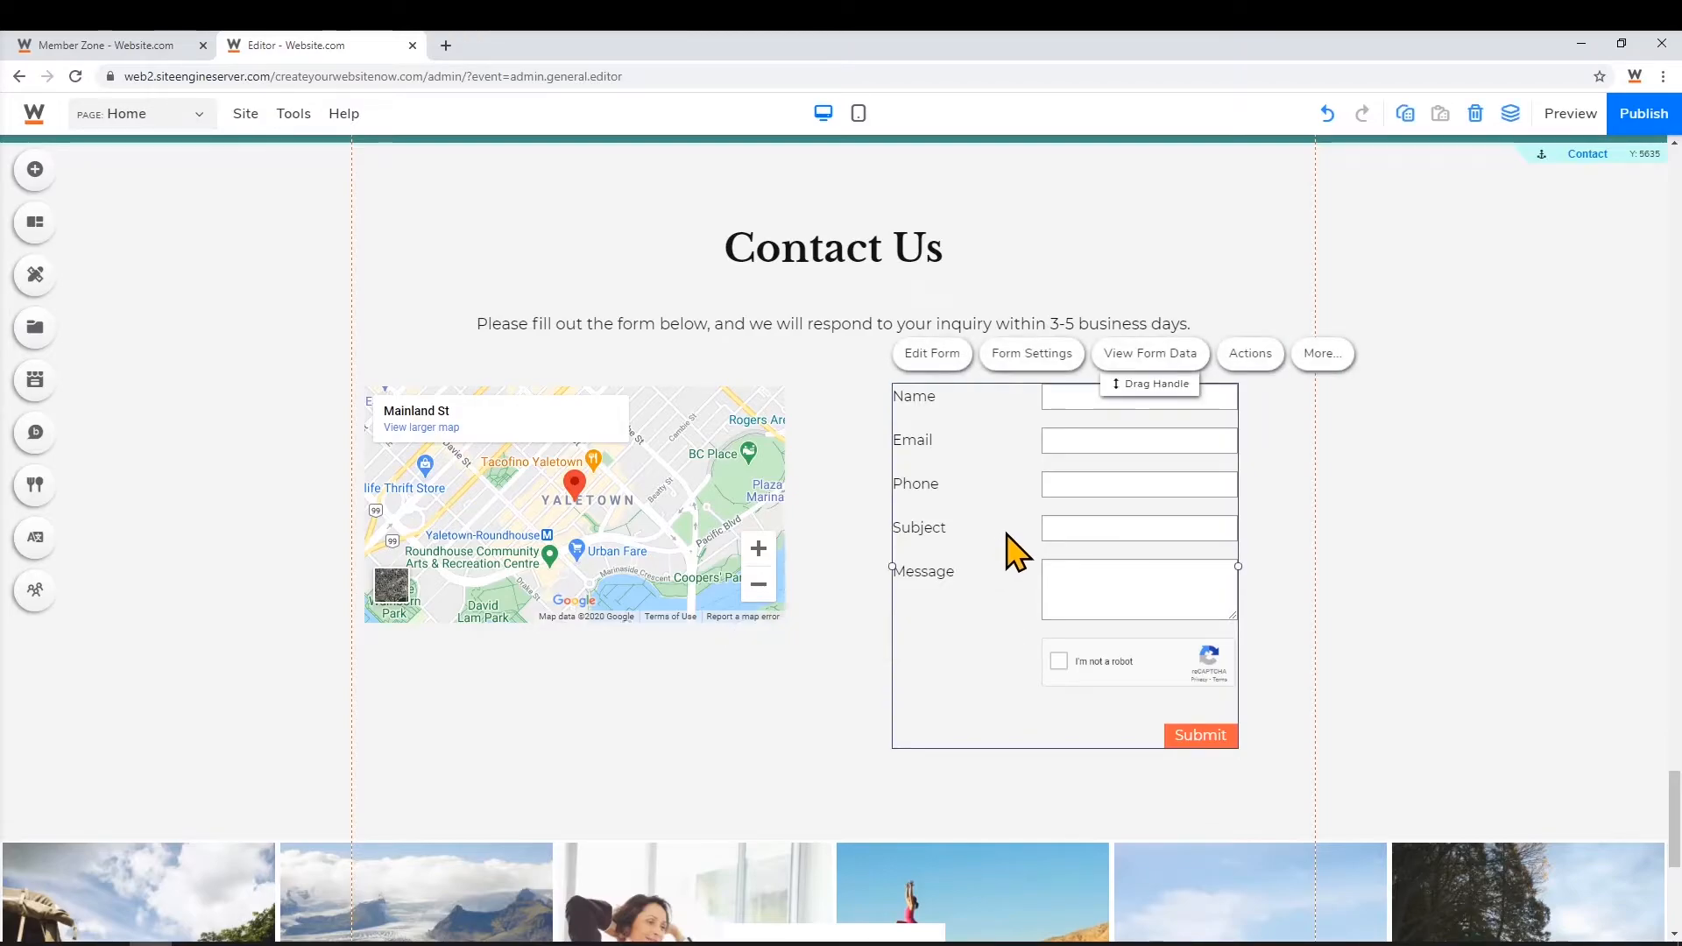
Relabel the contact form's first field from 'Name' to 'Full name' and save the form
{"action": "left_click", "coordinate": [934, 355]}
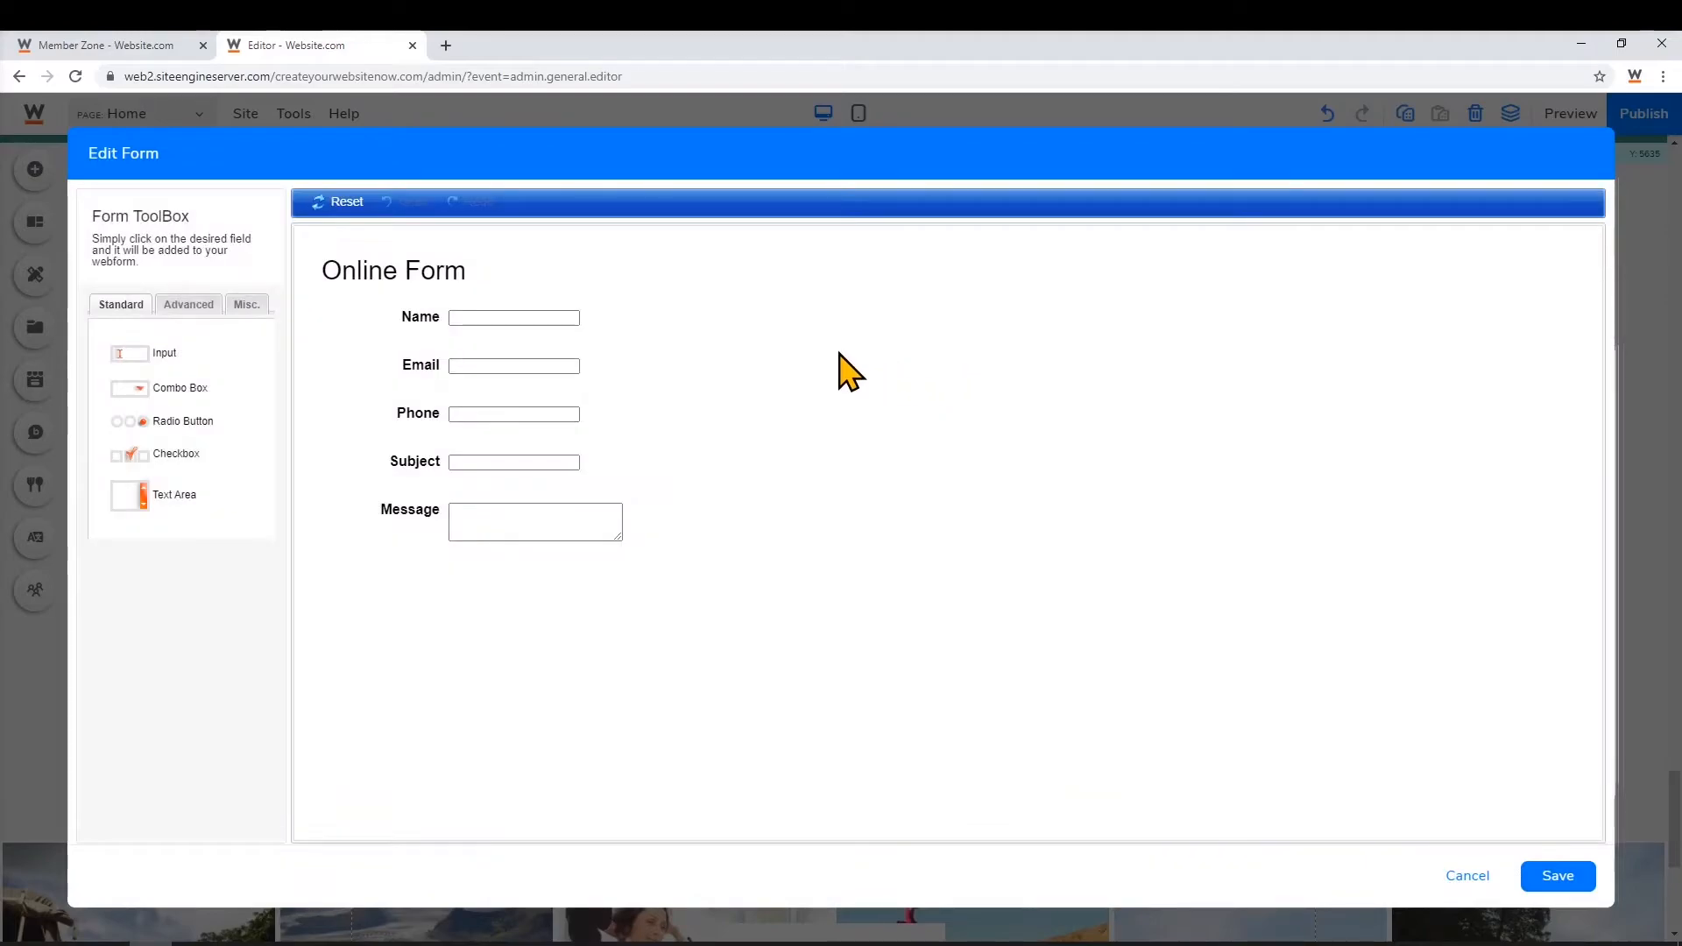
{"action": "mouse_move", "coordinate": [561, 332]}
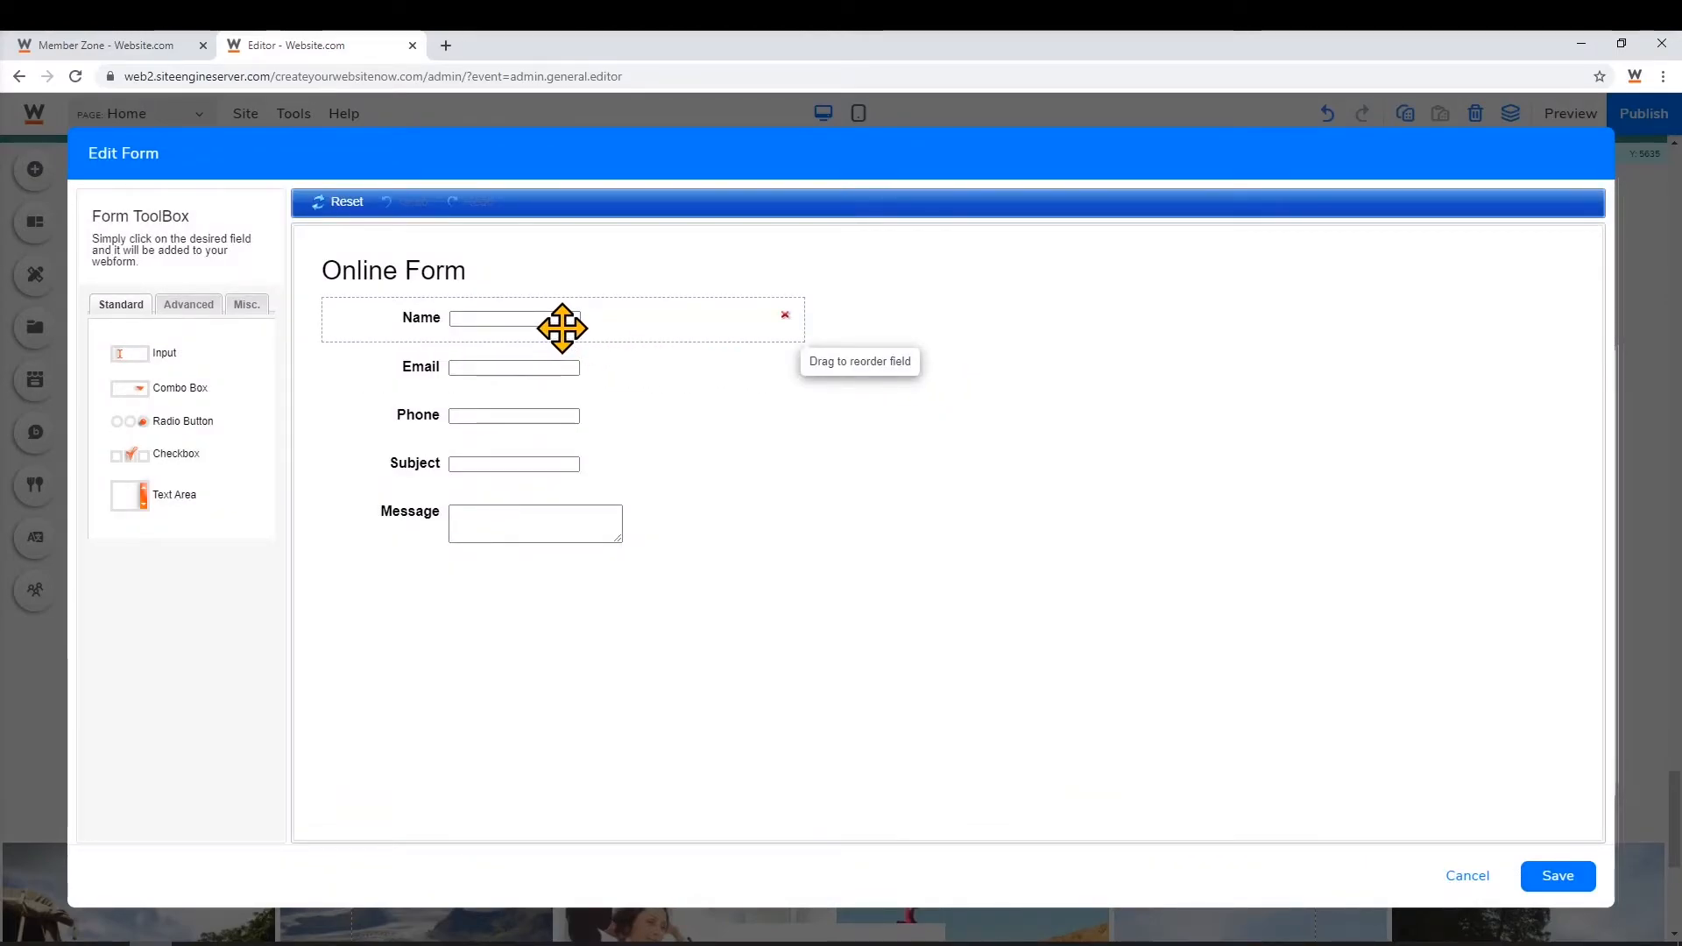
{"action": "left_click", "coordinate": [562, 331]}
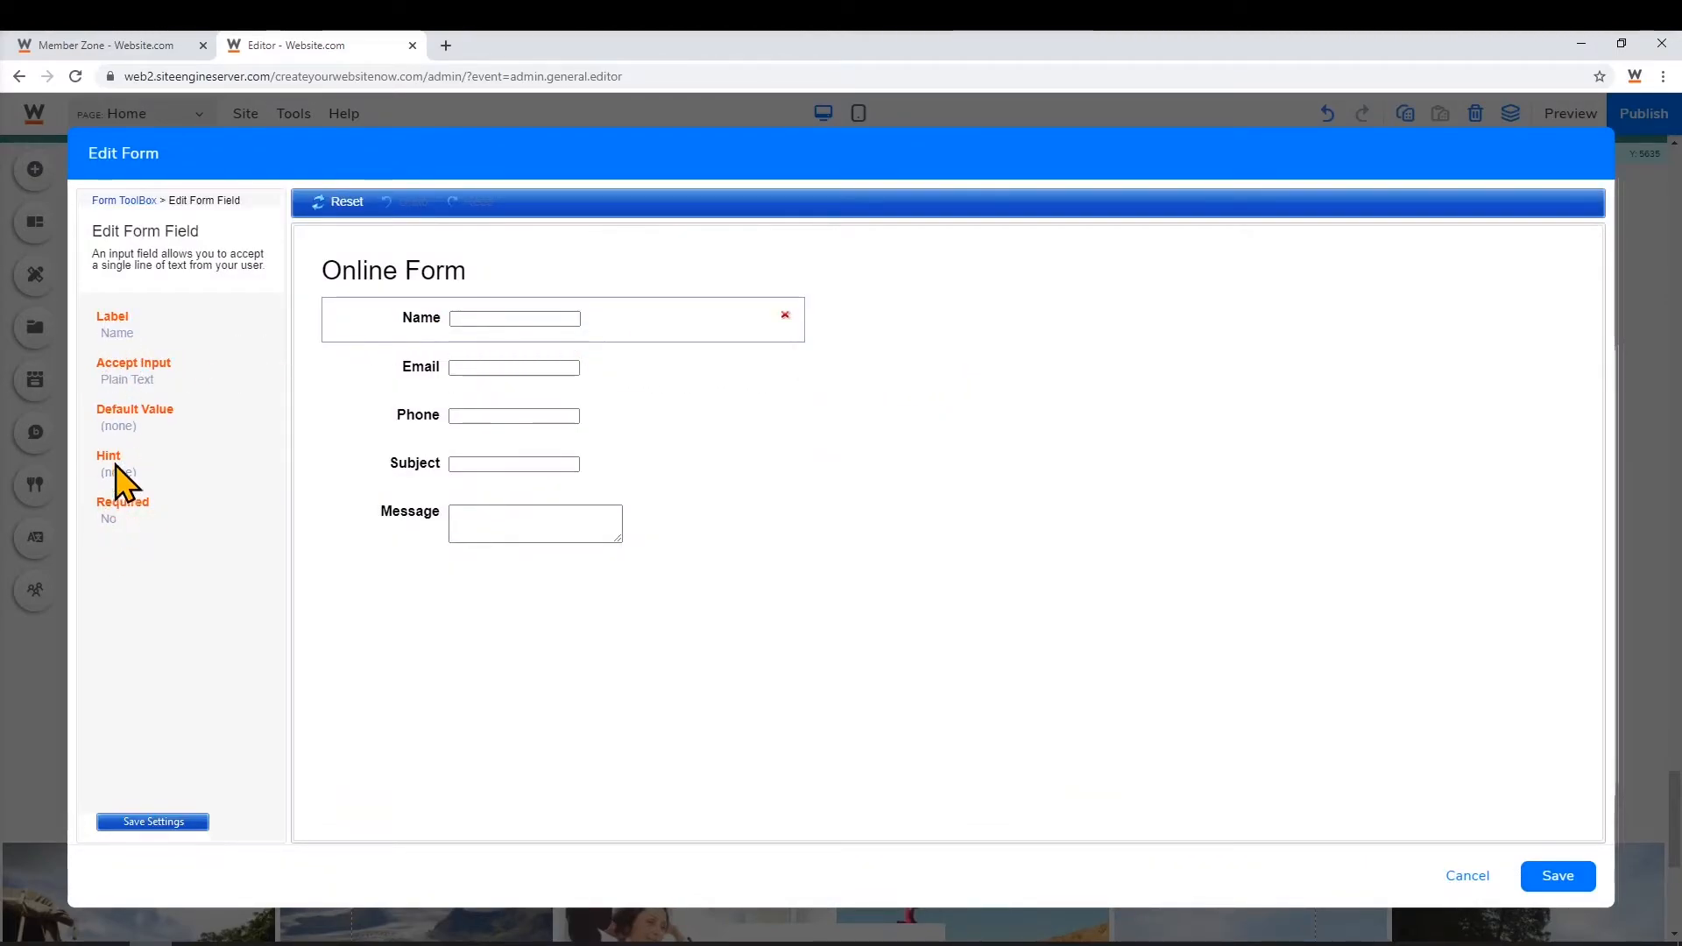
{"action": "left_click", "coordinate": [118, 334]}
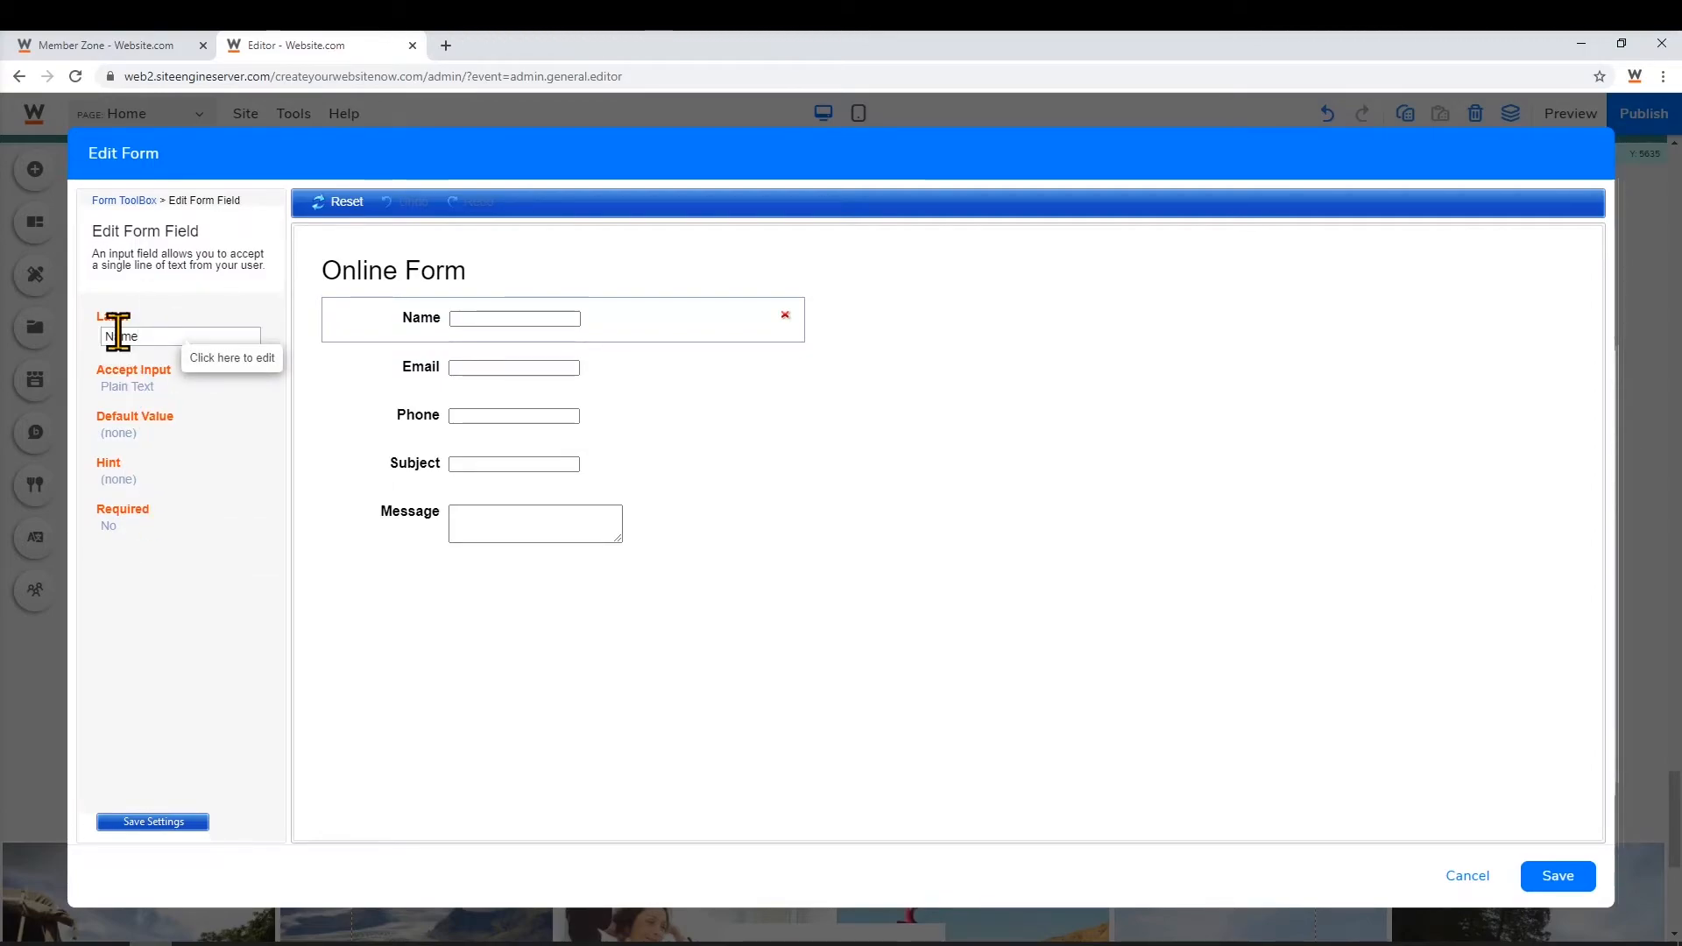
{"action": "key", "text": "BackSpace"}
{"action": "key", "text": "BackSpace"}
{"action": "key", "text": "BackSpace"}
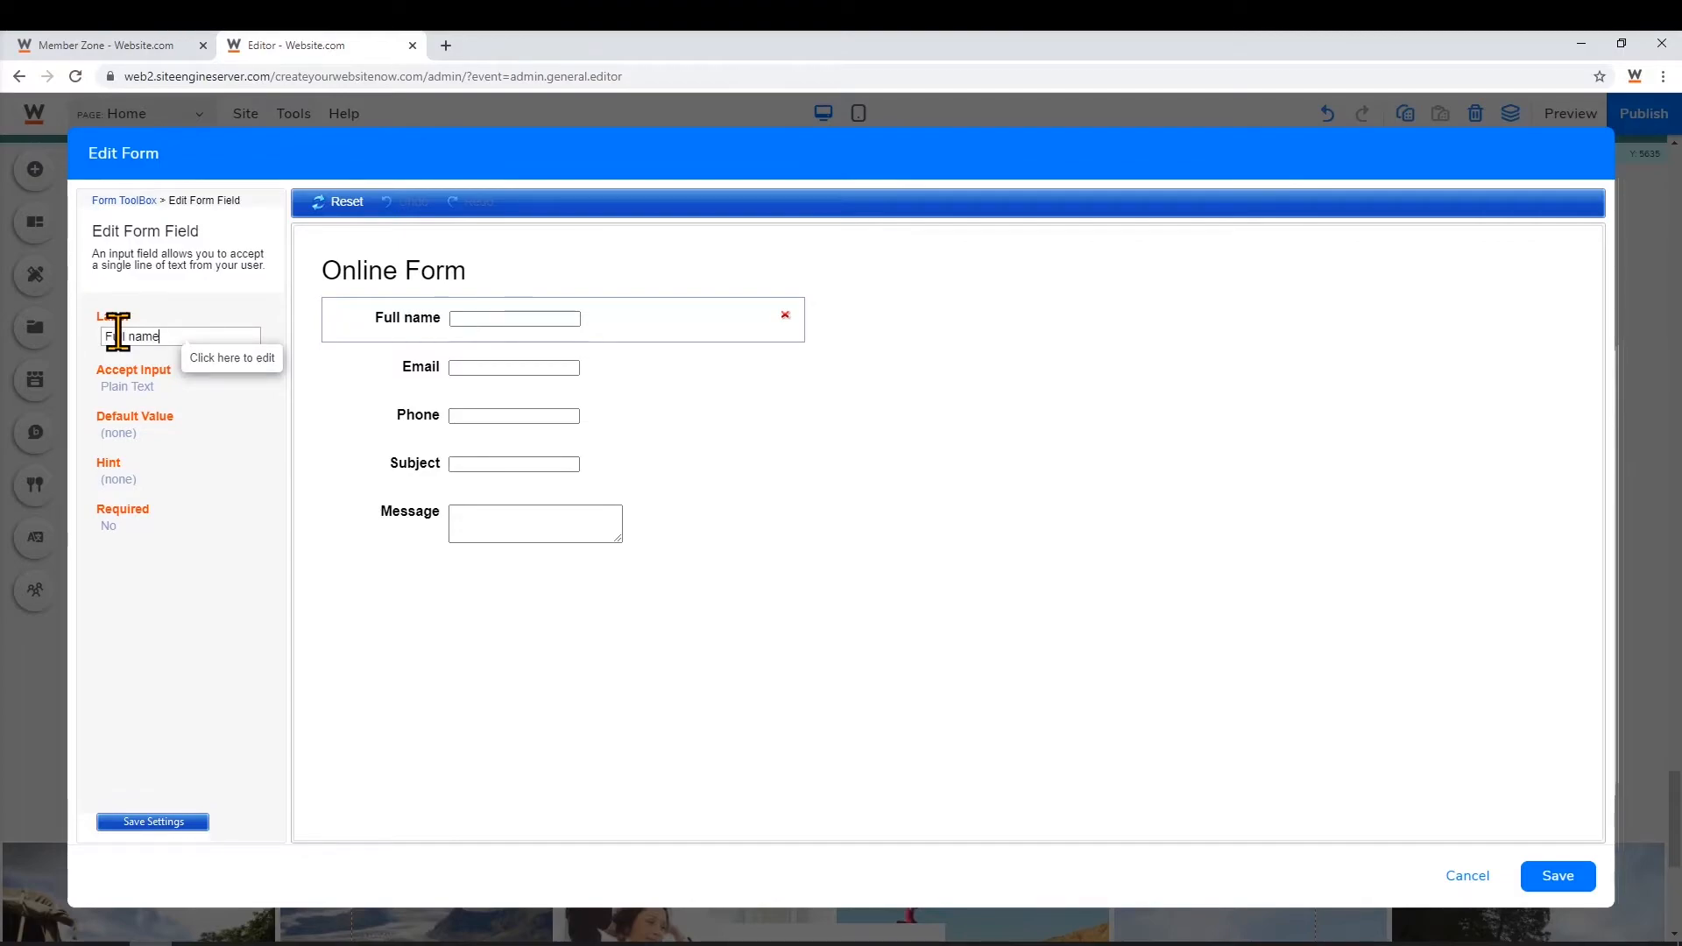
{"action": "type", "text": "Full name"}
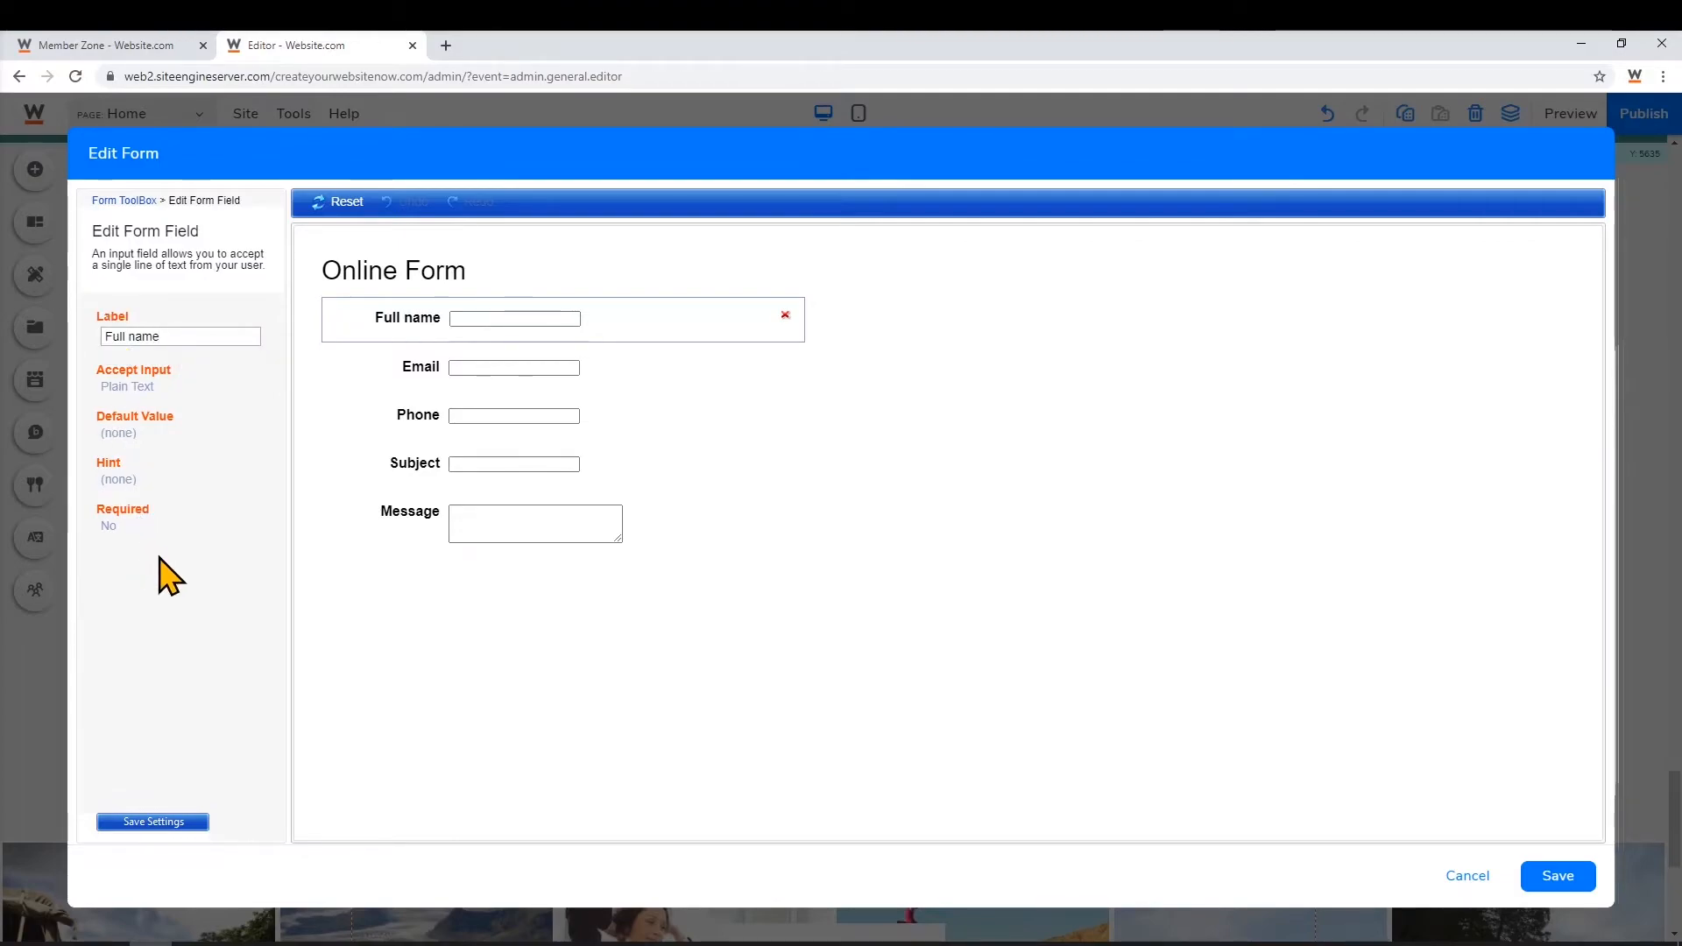
{"action": "left_click", "coordinate": [150, 824]}
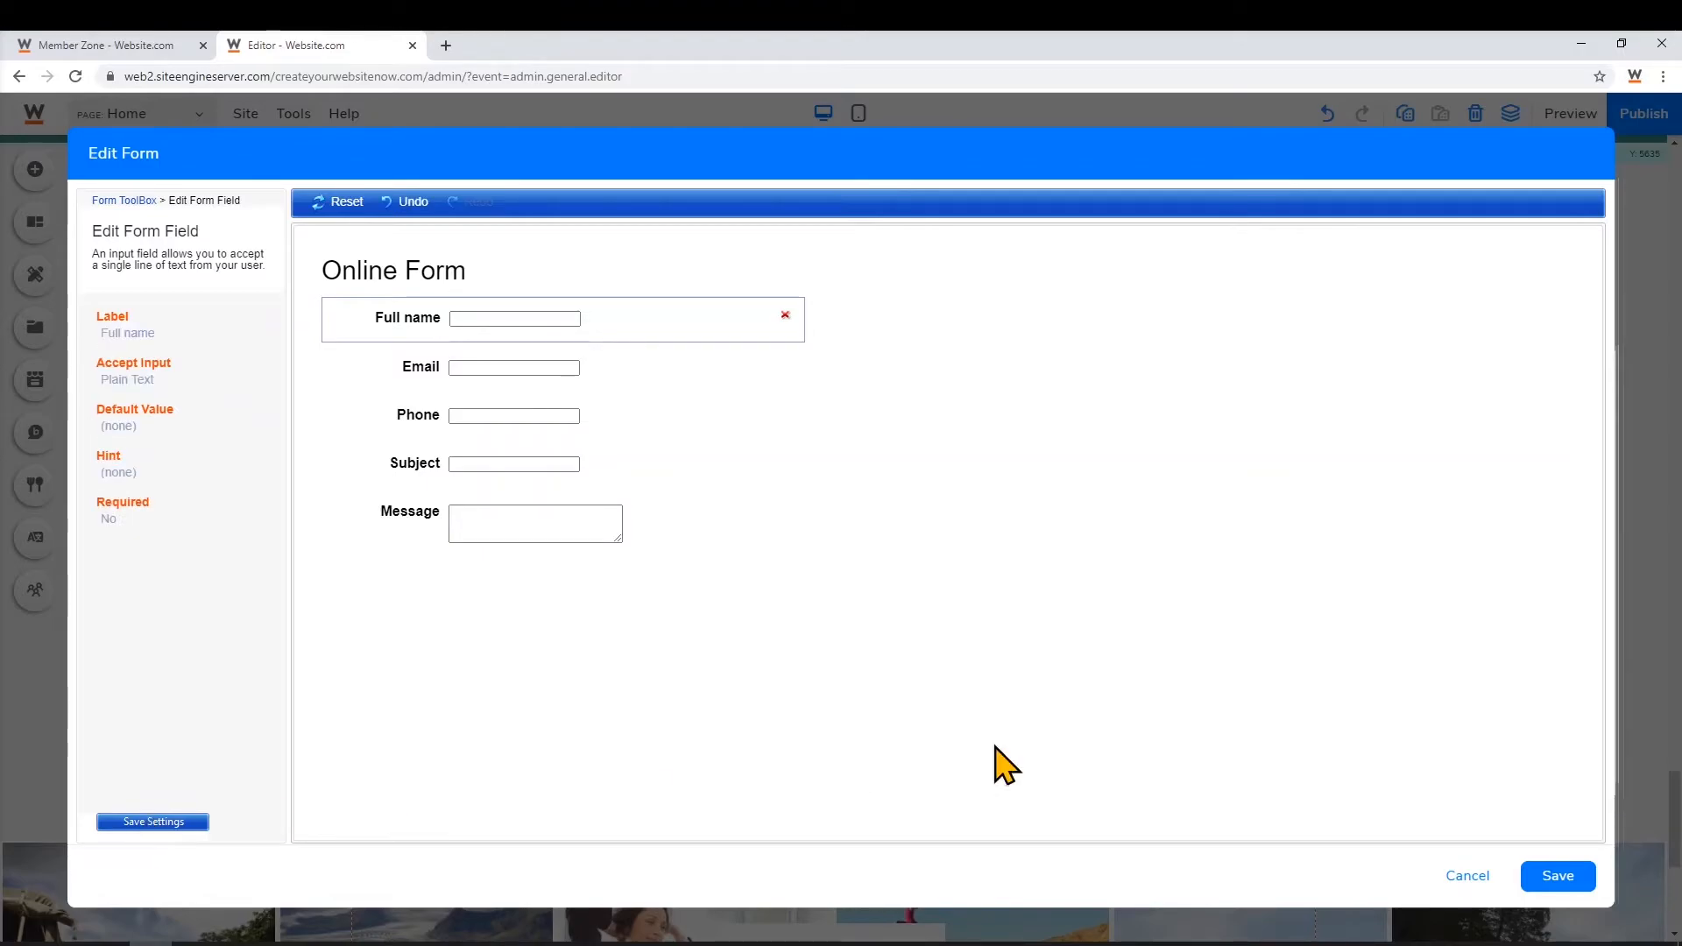
{"action": "left_click", "coordinate": [1577, 876]}
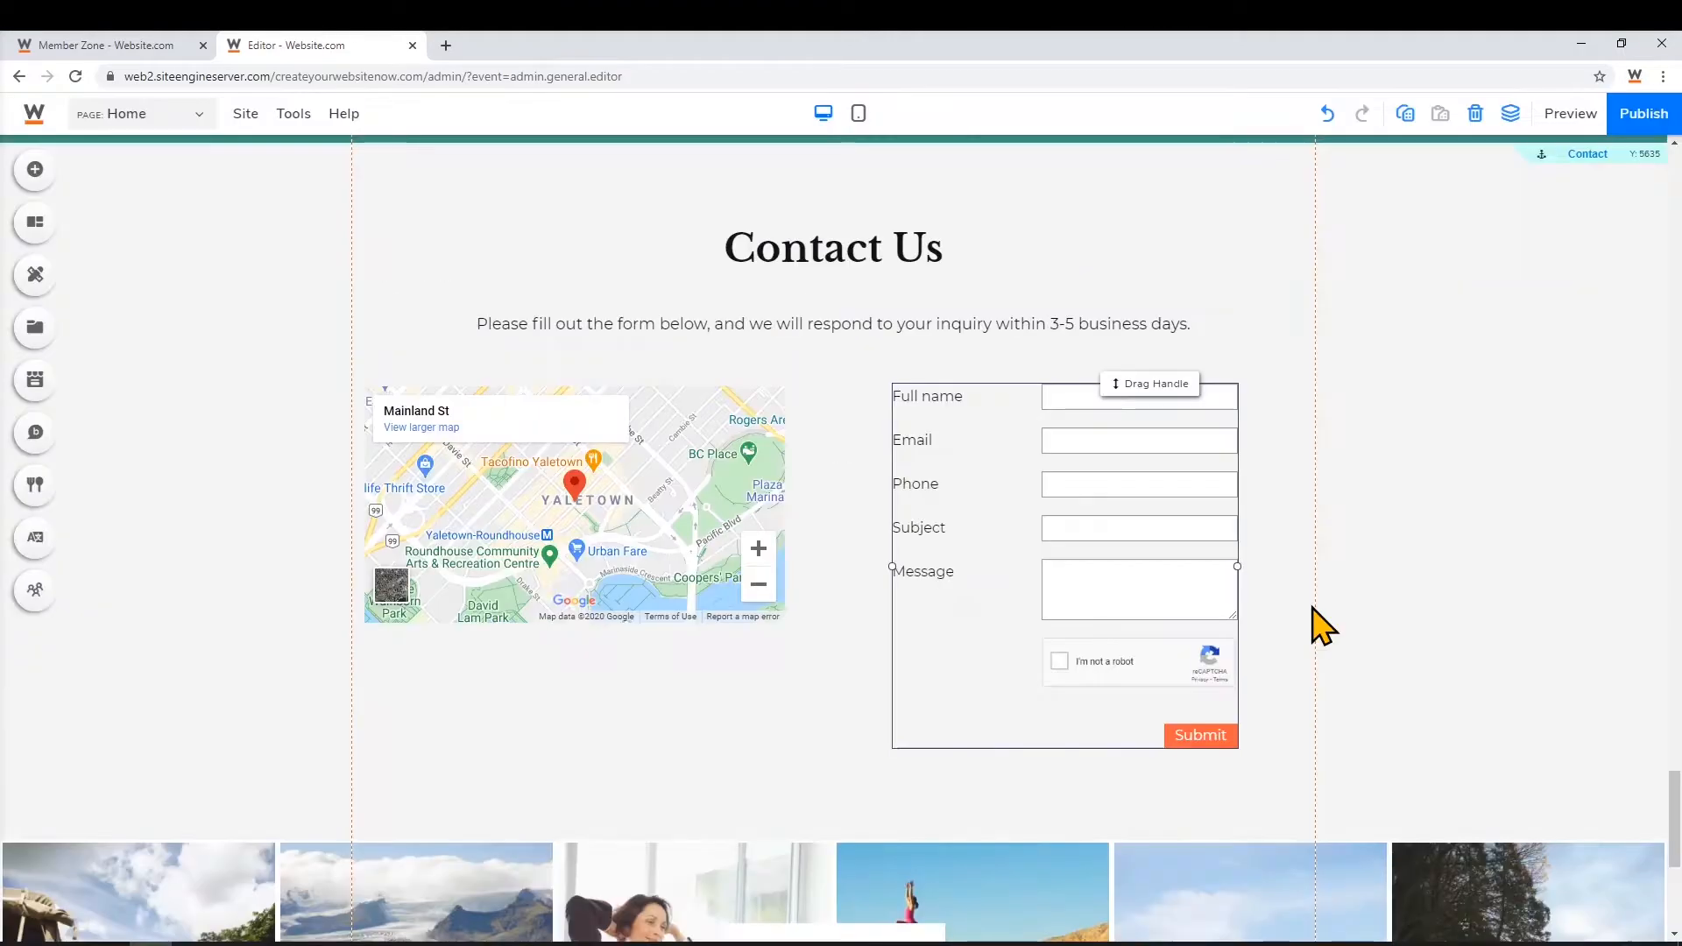
{"action": "left_click", "coordinate": [1022, 498]}
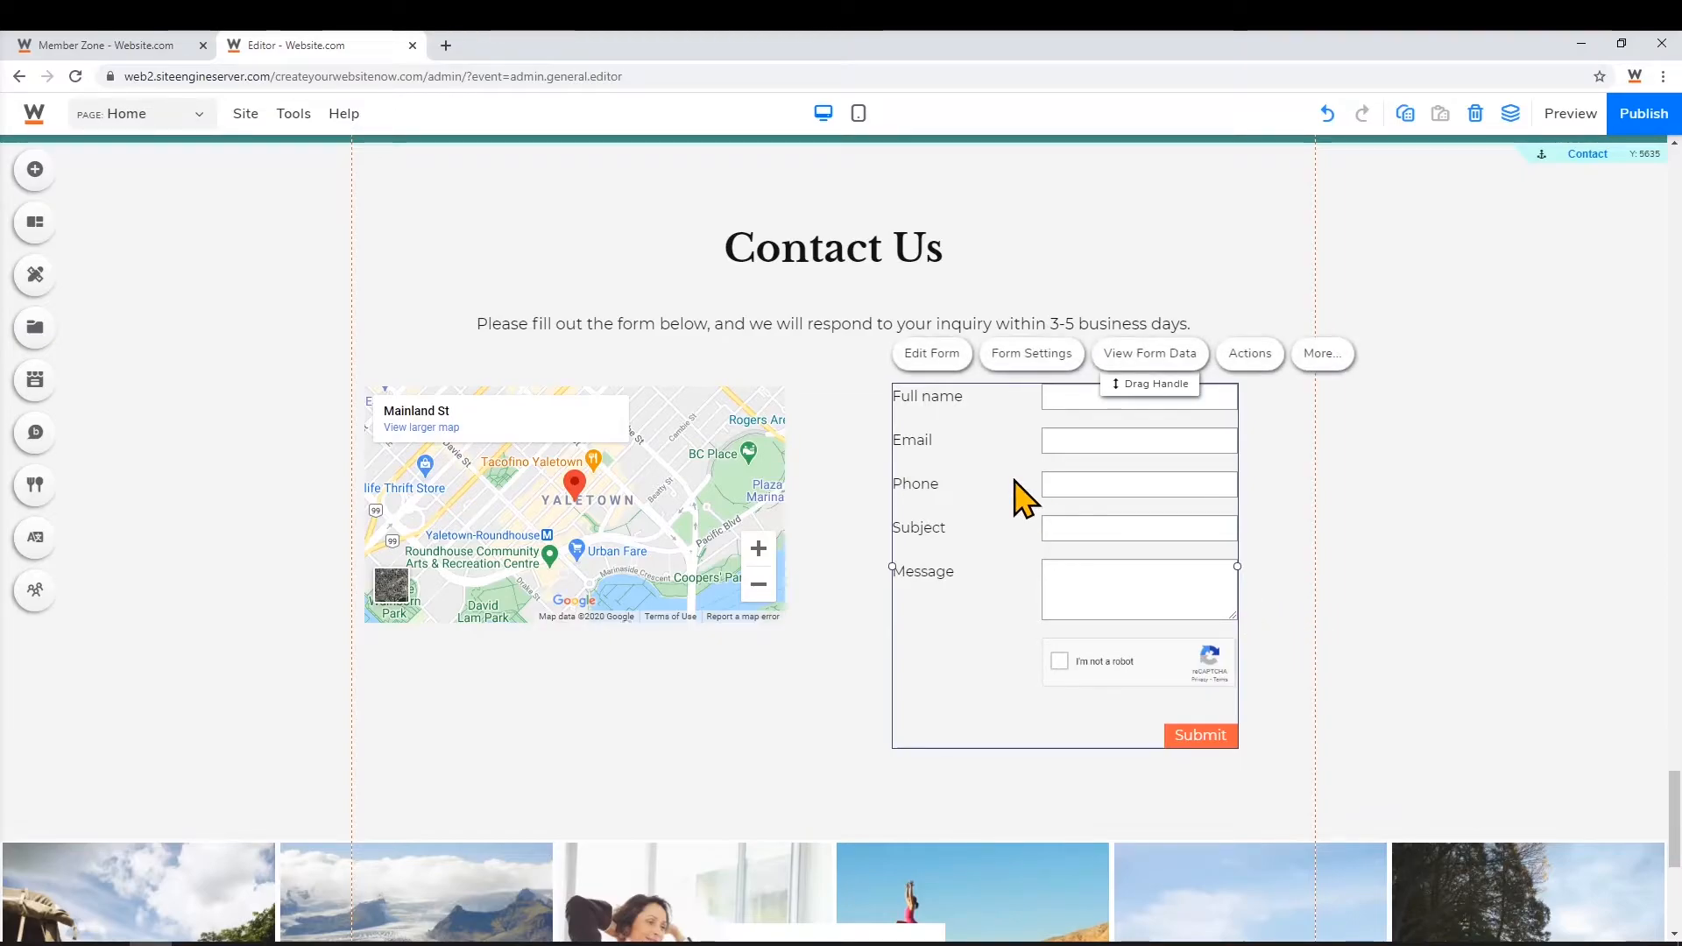
{"action": "left_click", "coordinate": [1045, 366]}
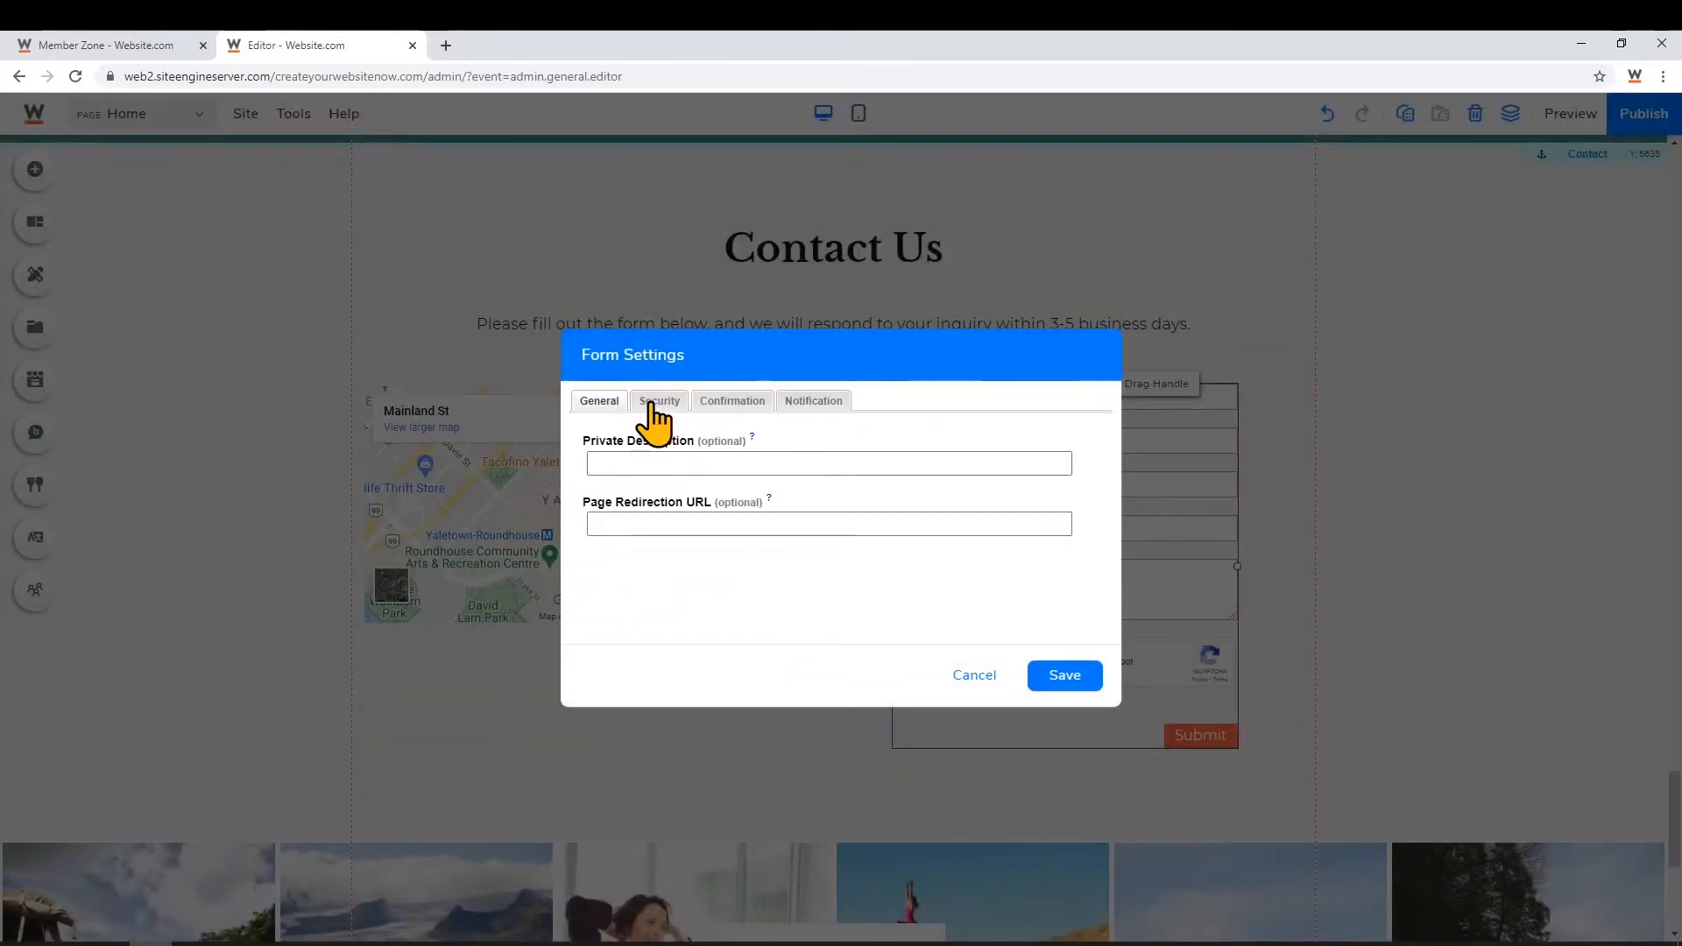
{"action": "left_click", "coordinate": [1064, 675]}
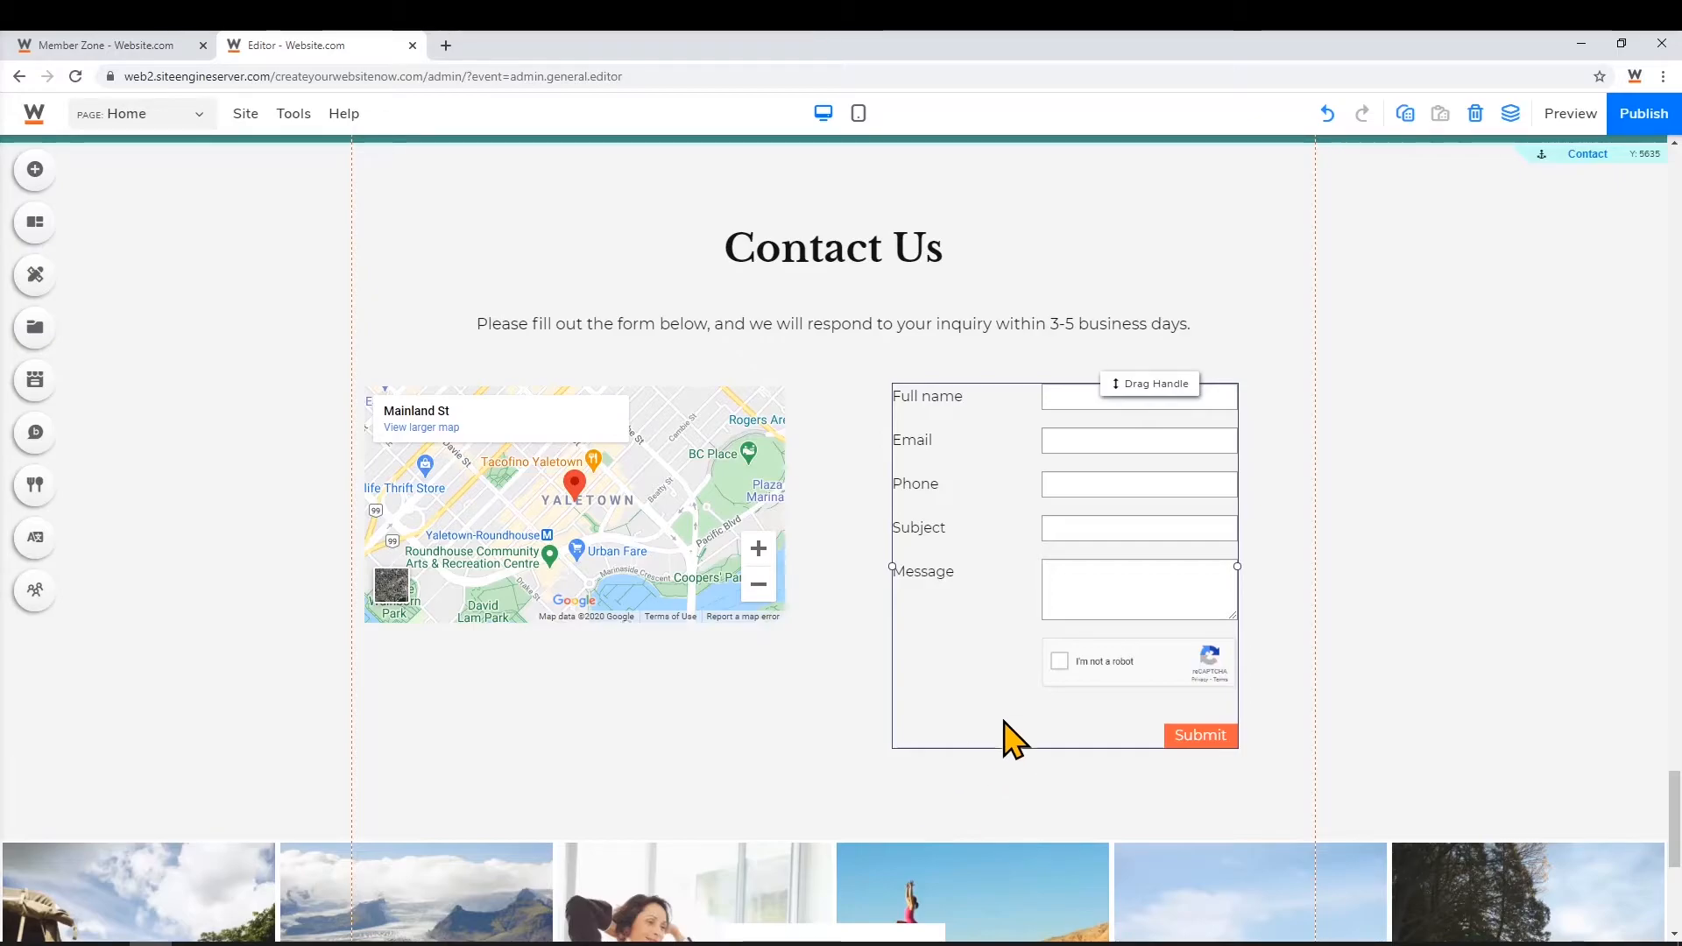
Move the Contact section down and add an anchor at the top of the freed space
{"action": "mouse_move", "coordinate": [1555, 154]}
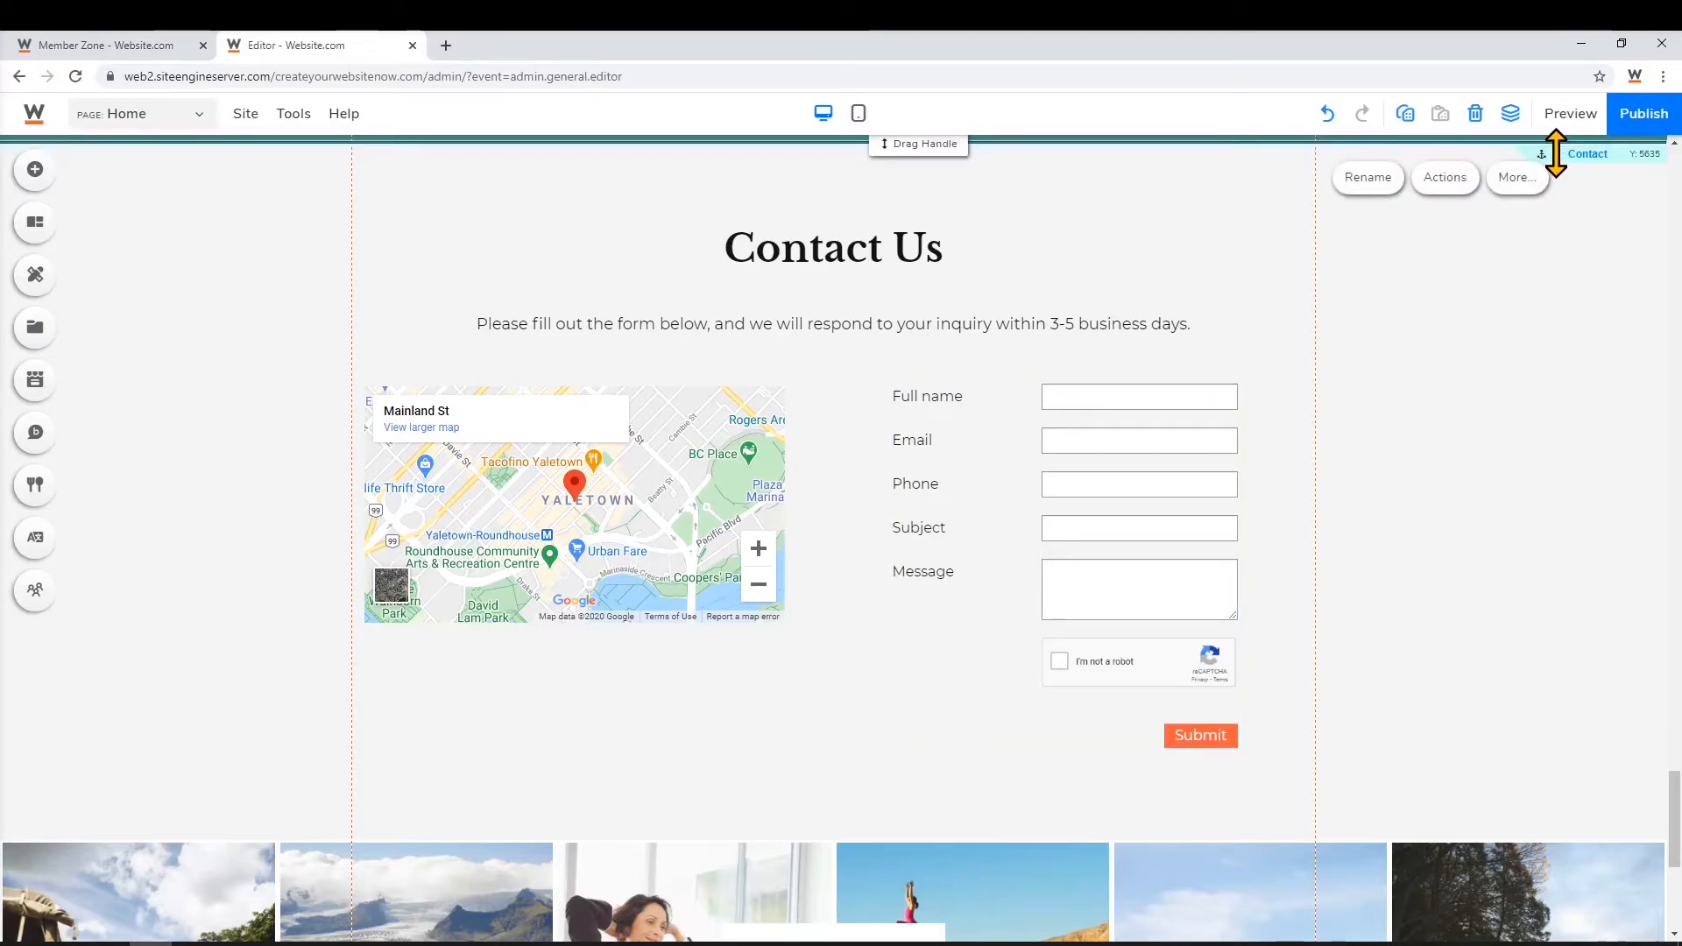
{"action": "mouse_move", "coordinate": [954, 150]}
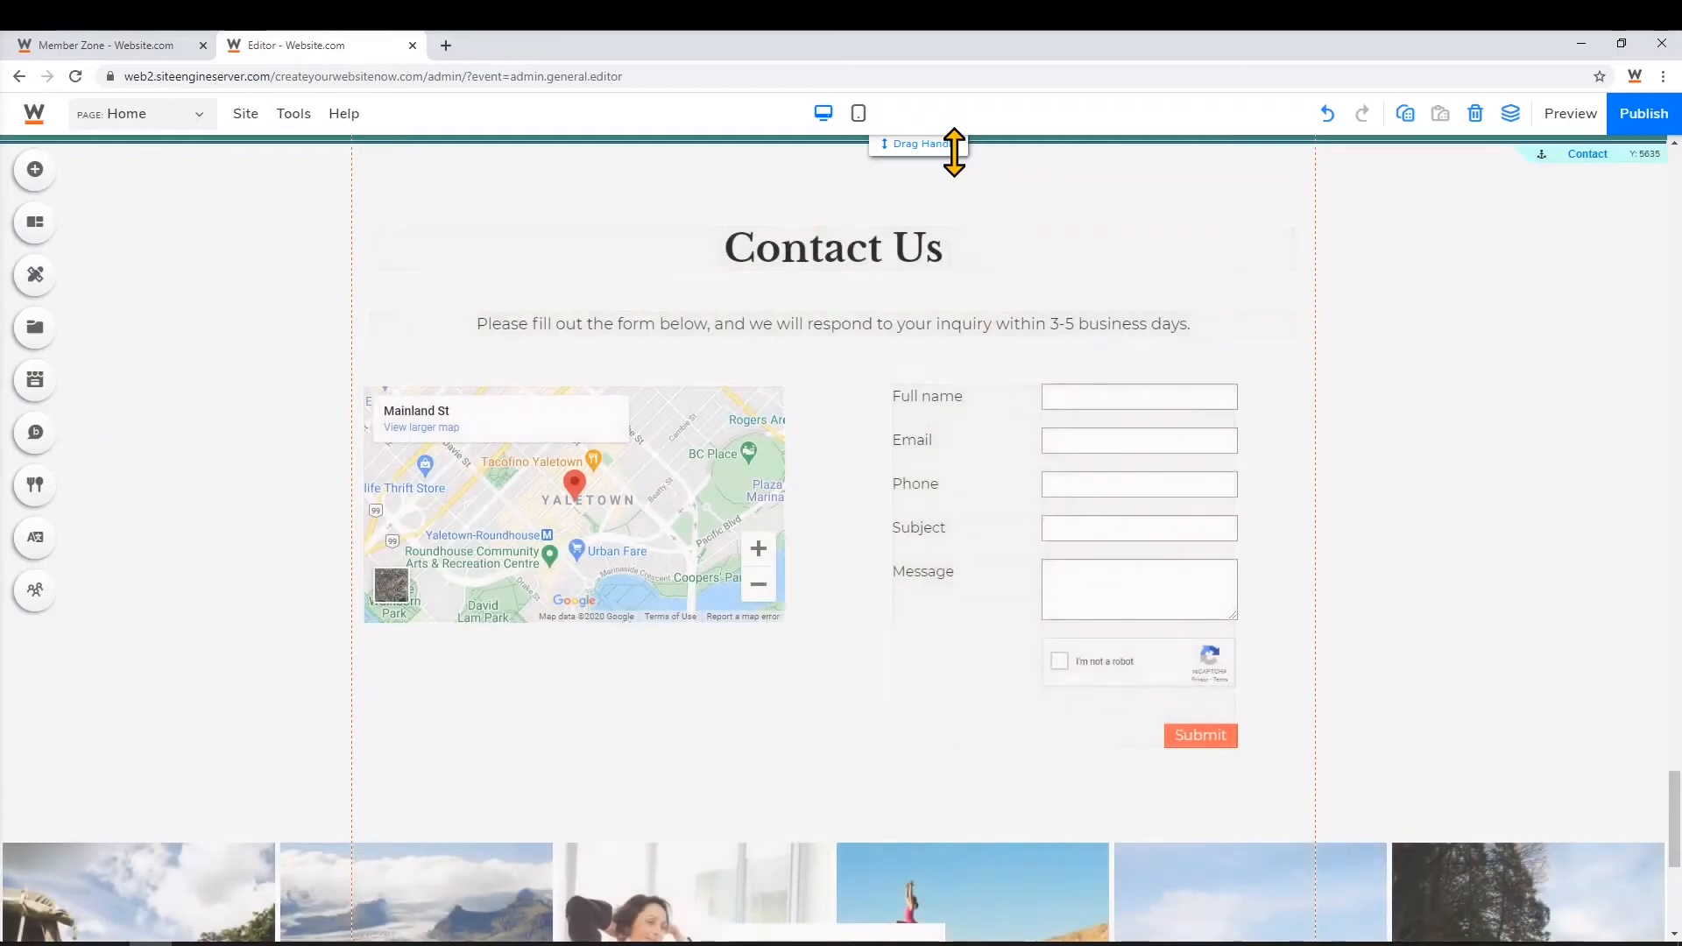
{"action": "left_click_drag", "start_coordinate": [954, 151], "coordinate": [908, 634]}
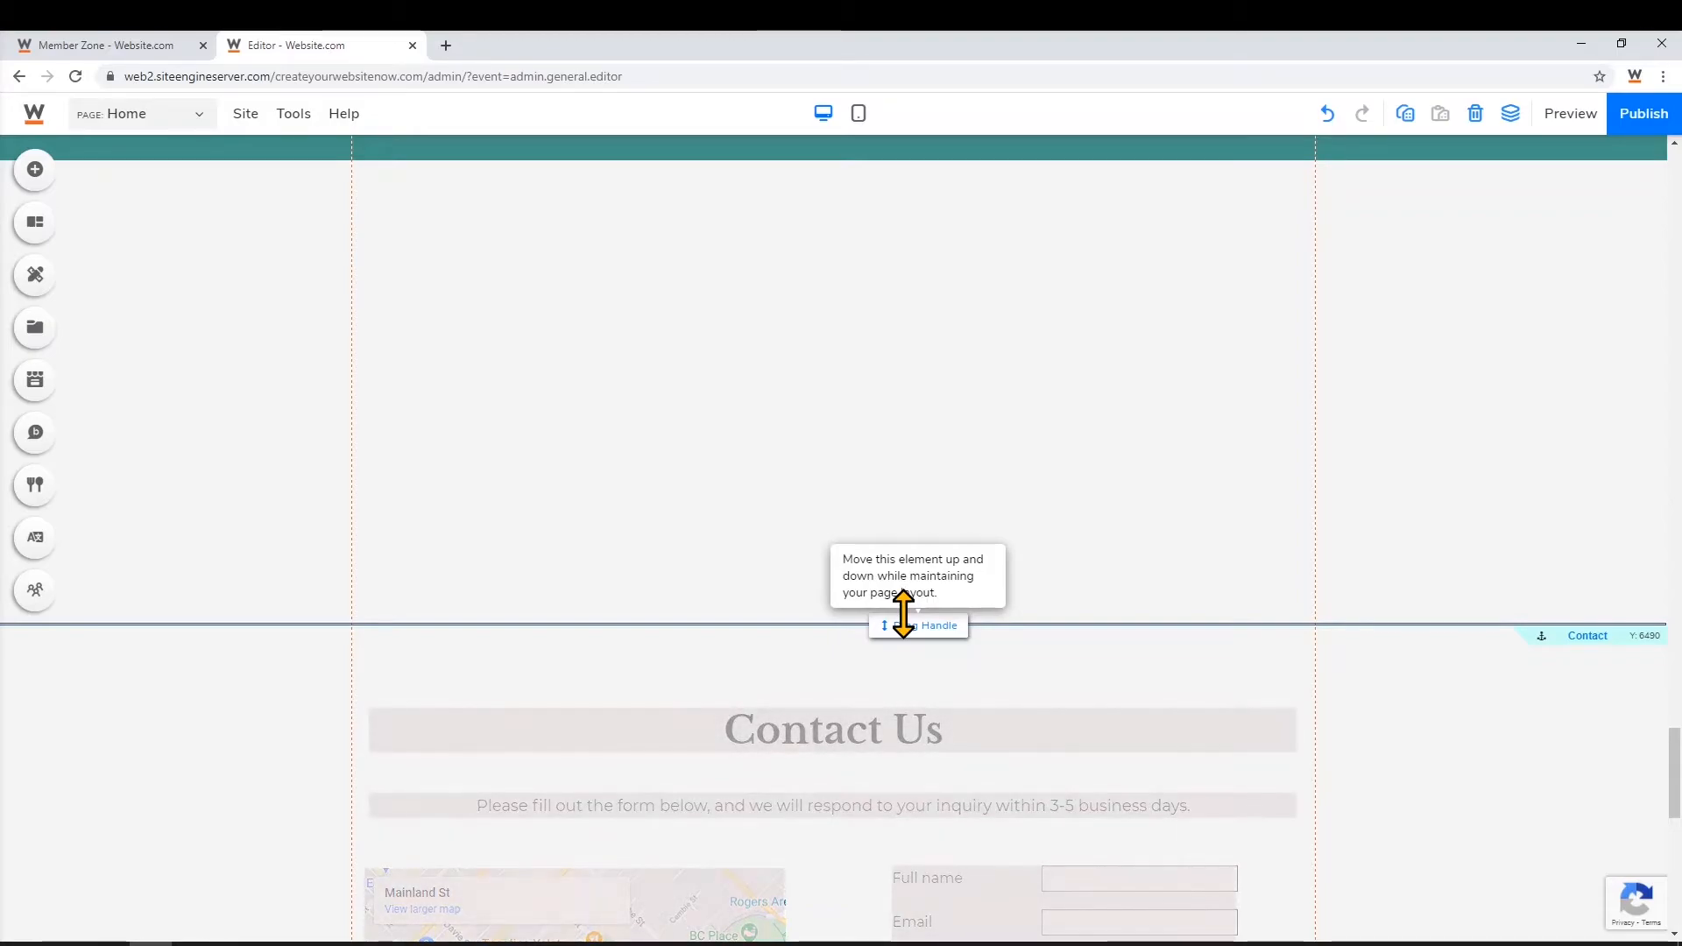
{"action": "left_click", "coordinate": [35, 170]}
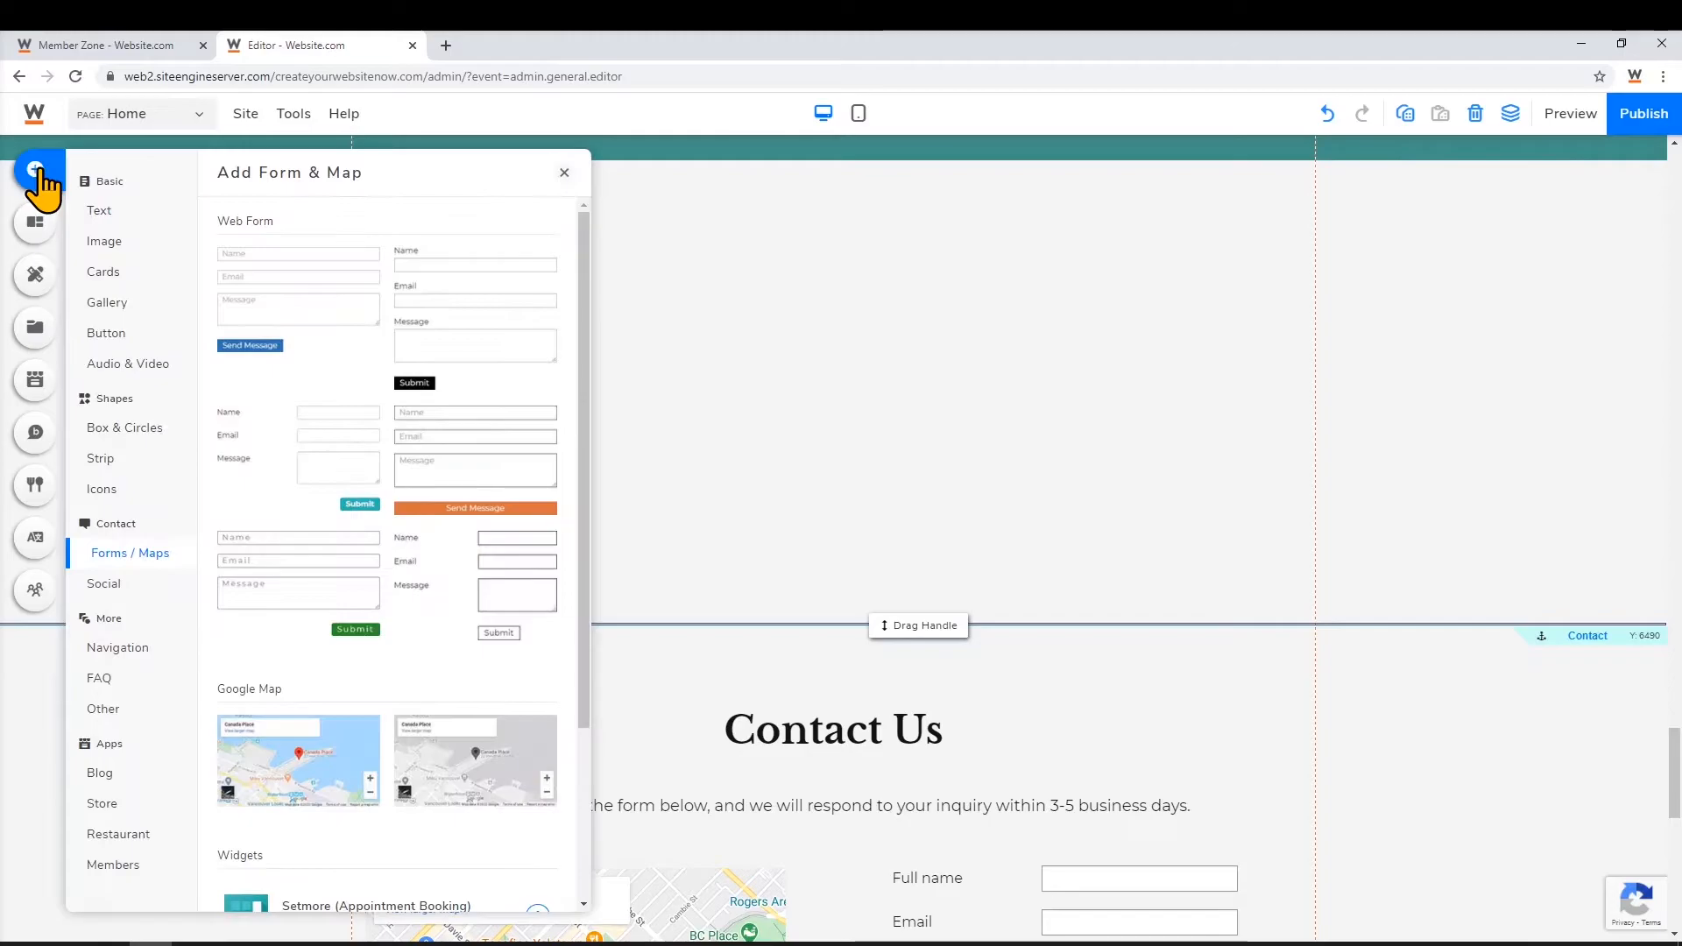
{"action": "left_click", "coordinate": [135, 650]}
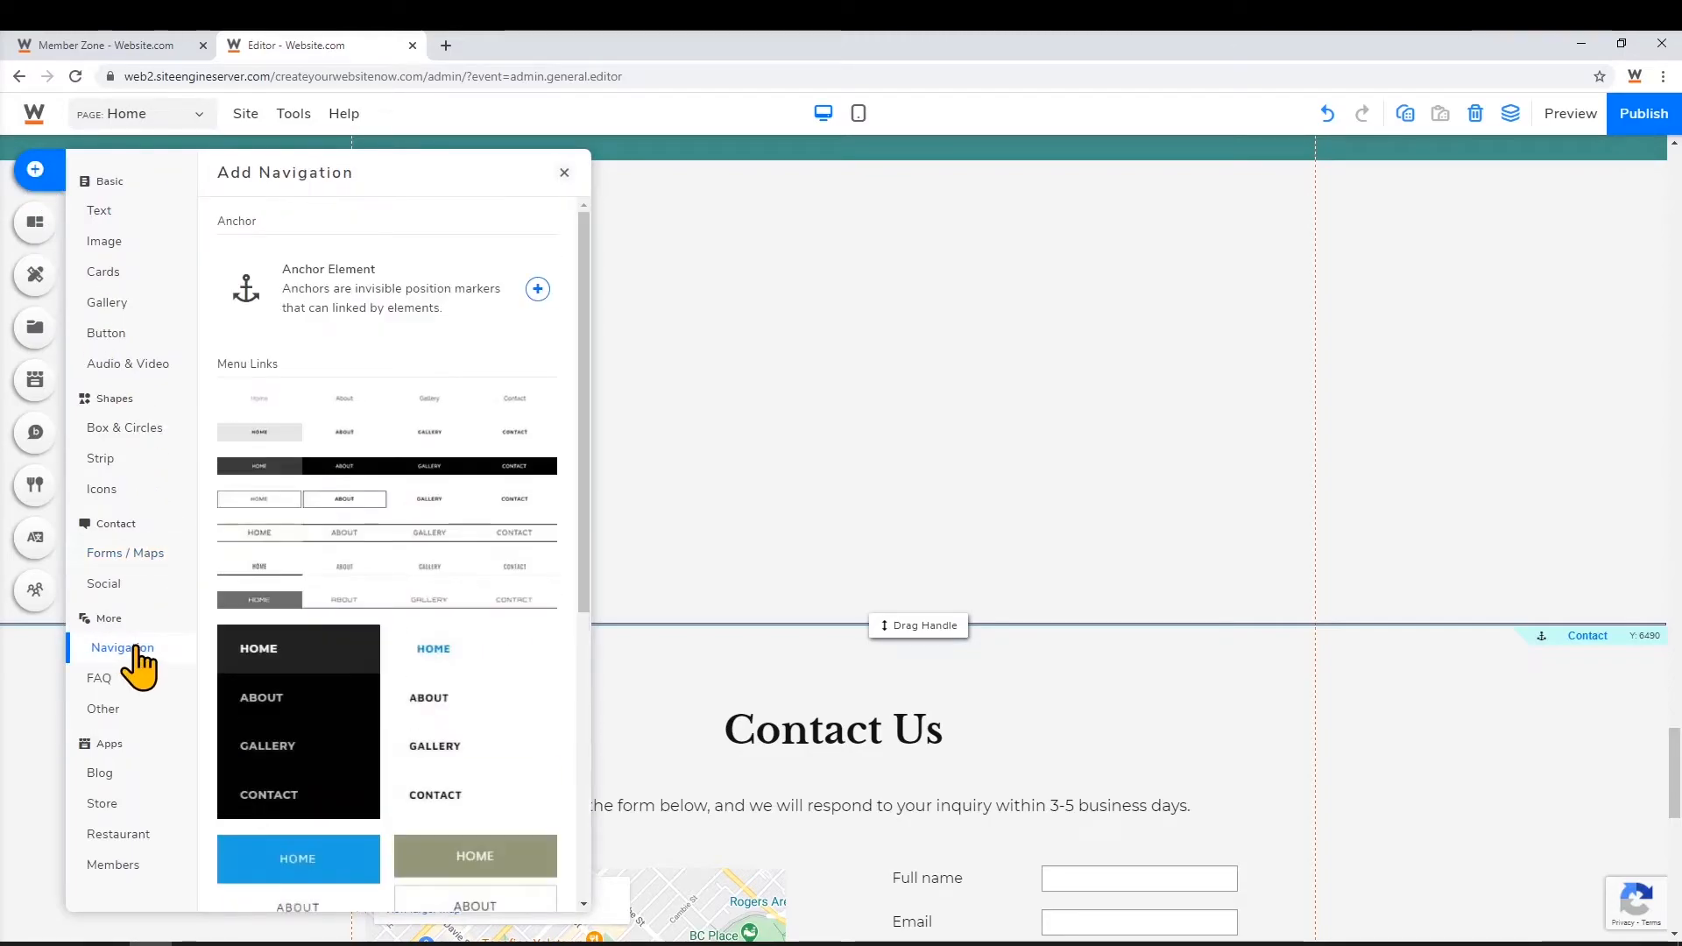
{"action": "left_click", "coordinate": [433, 311]}
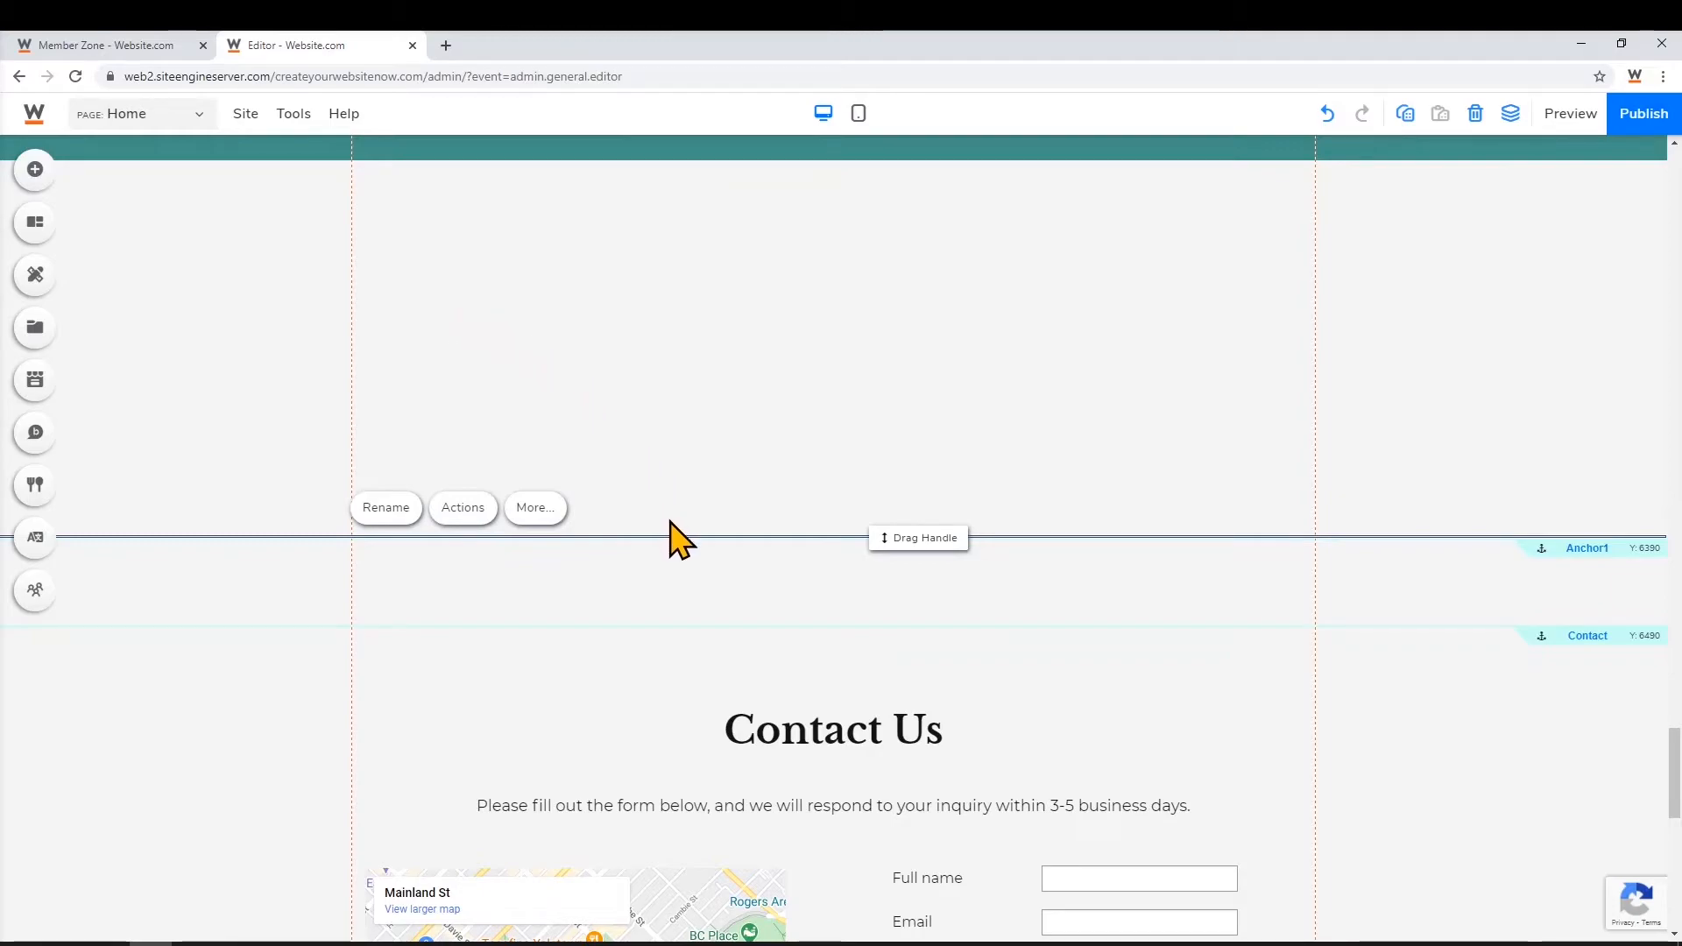
{"action": "left_click_drag", "start_coordinate": [676, 537], "coordinate": [658, 160]}
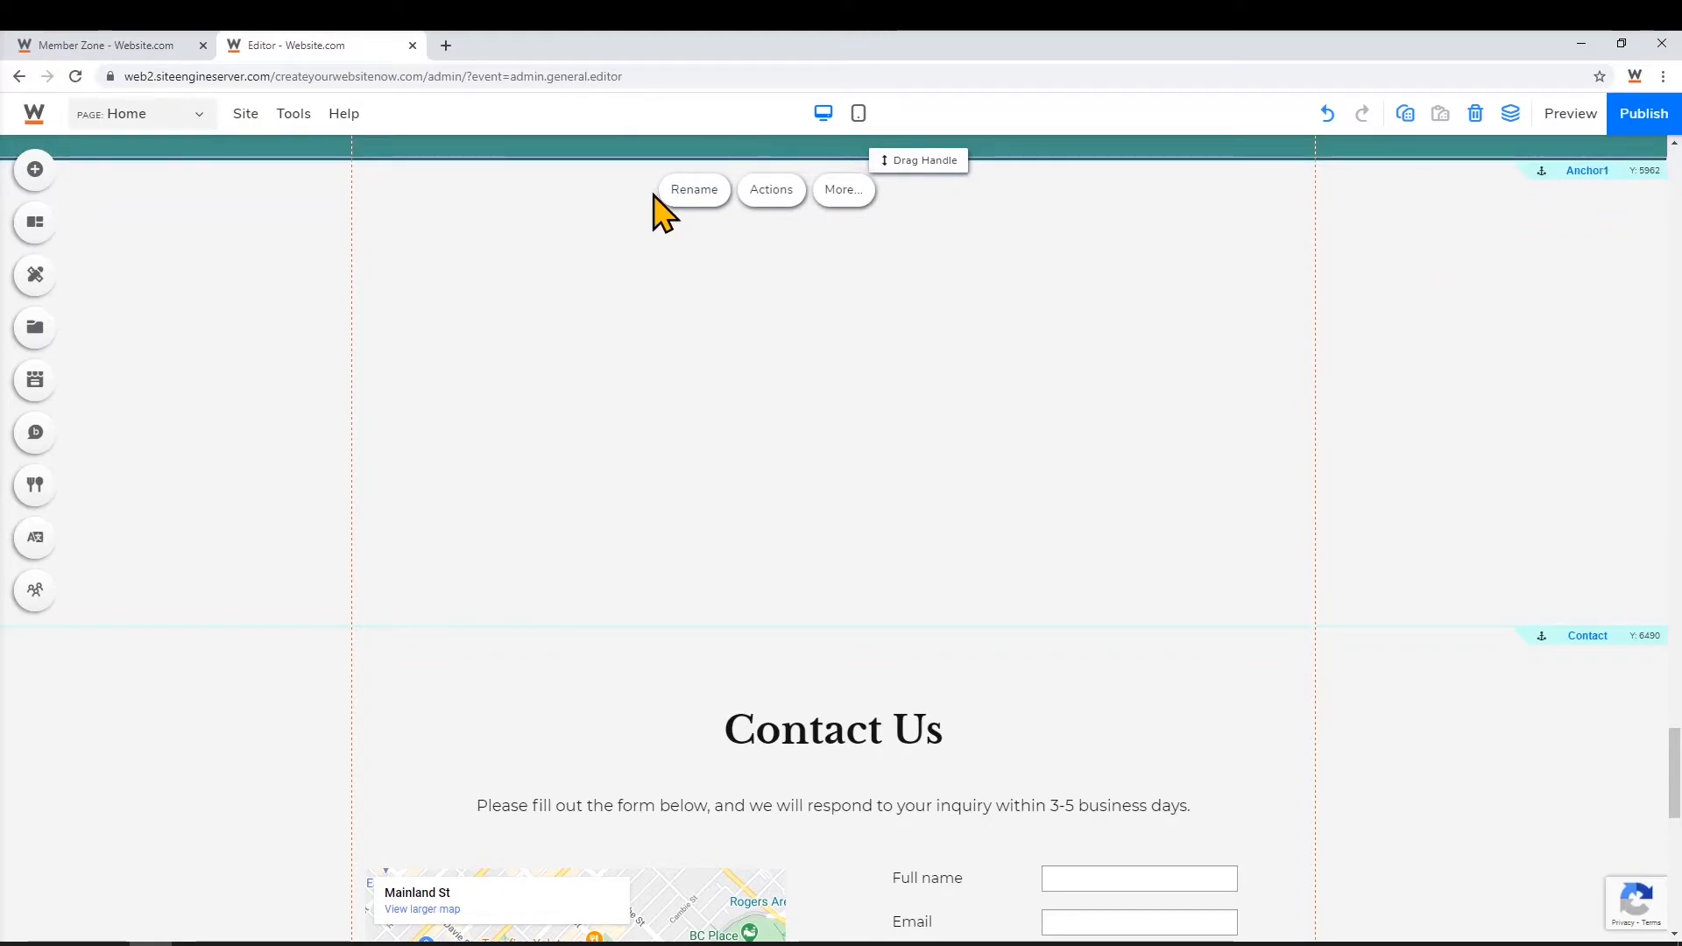
Rename the new anchor from Anchor1 to 'Resources'
{"action": "left_click", "coordinate": [698, 210]}
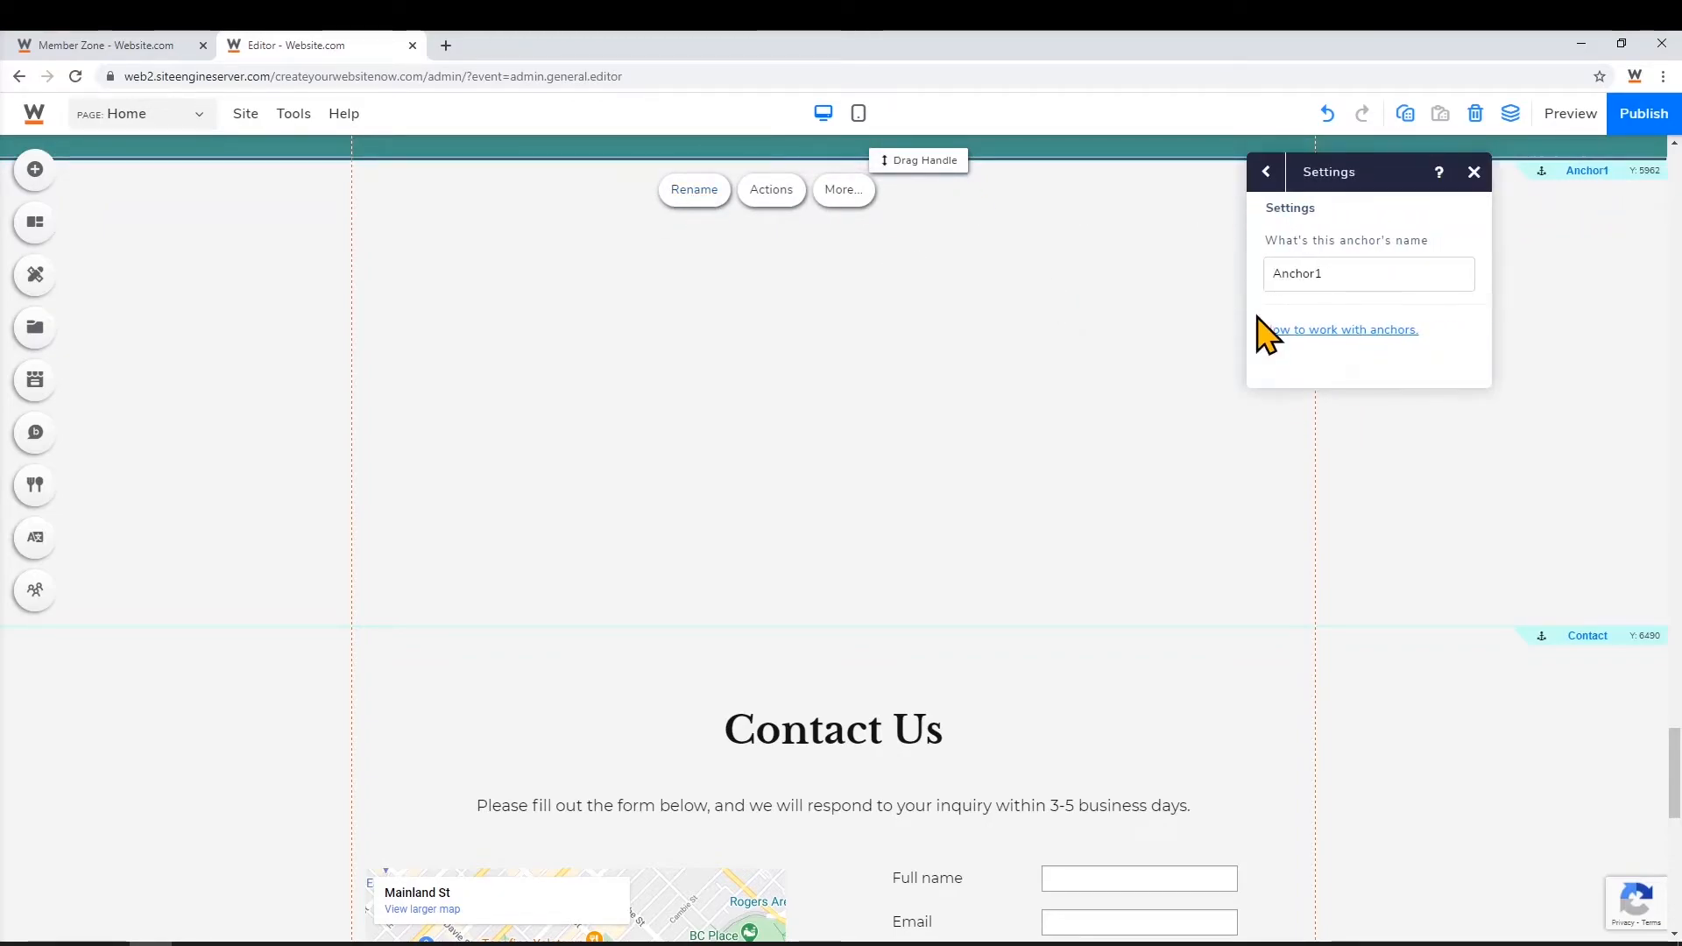
{"action": "left_click_drag", "start_coordinate": [1329, 281], "coordinate": [1258, 294]}
{"action": "type", "text": "Resources"}
{"action": "left_click", "coordinate": [1164, 282]}
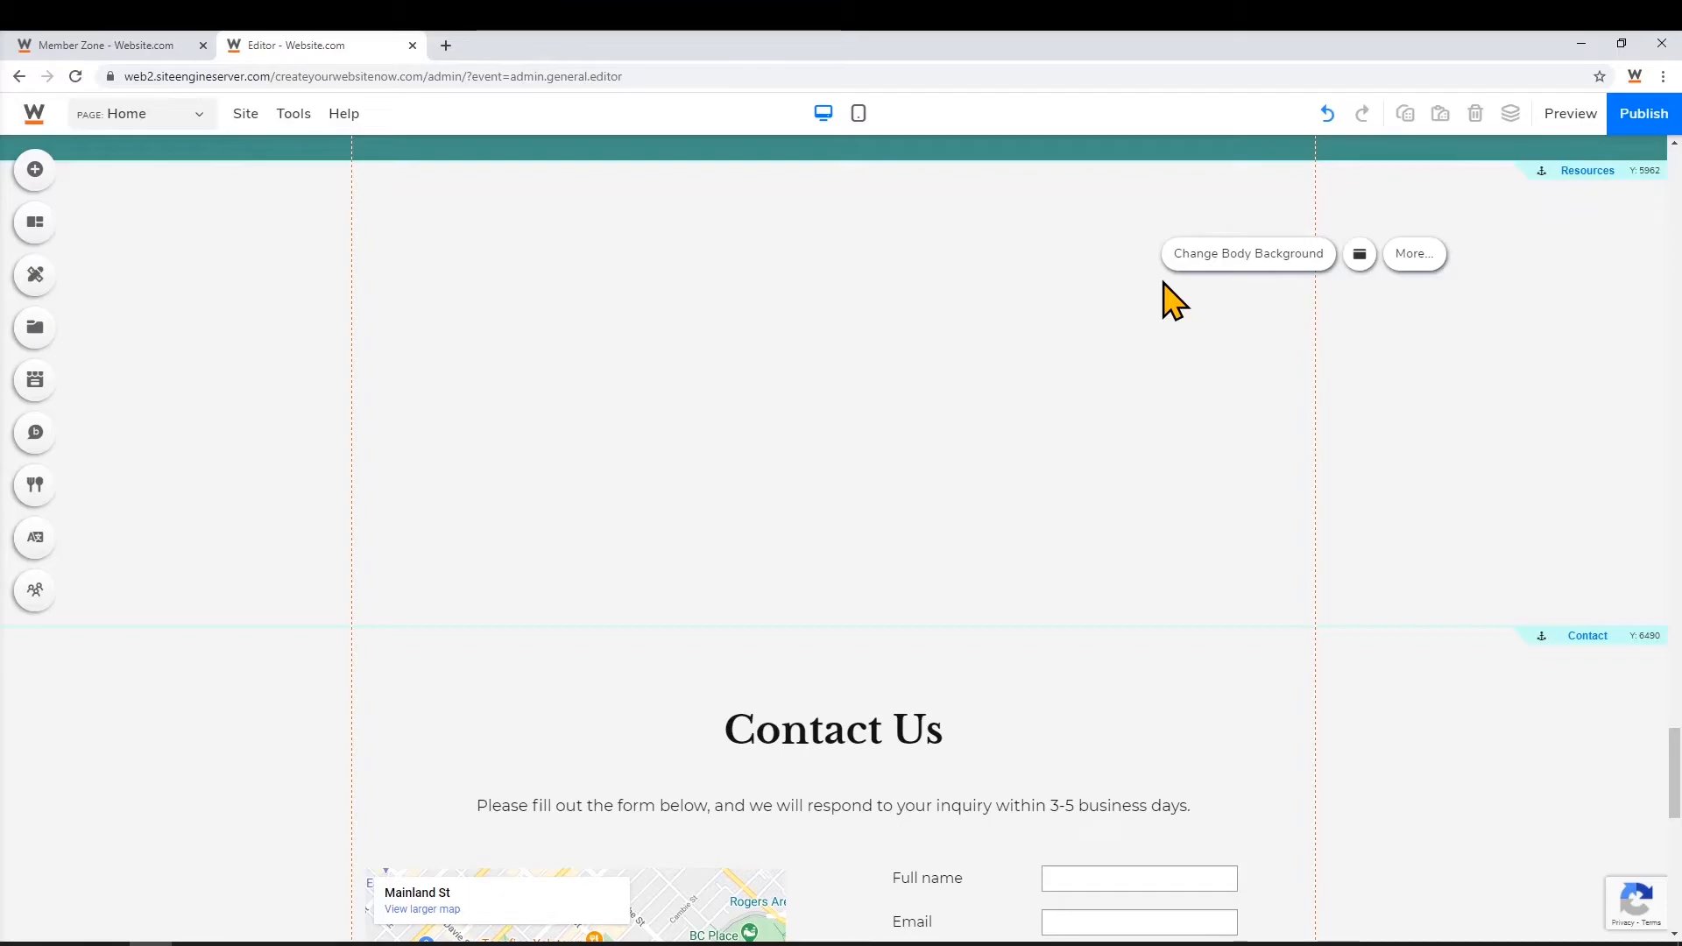
{"action": "left_click", "coordinate": [36, 171]}
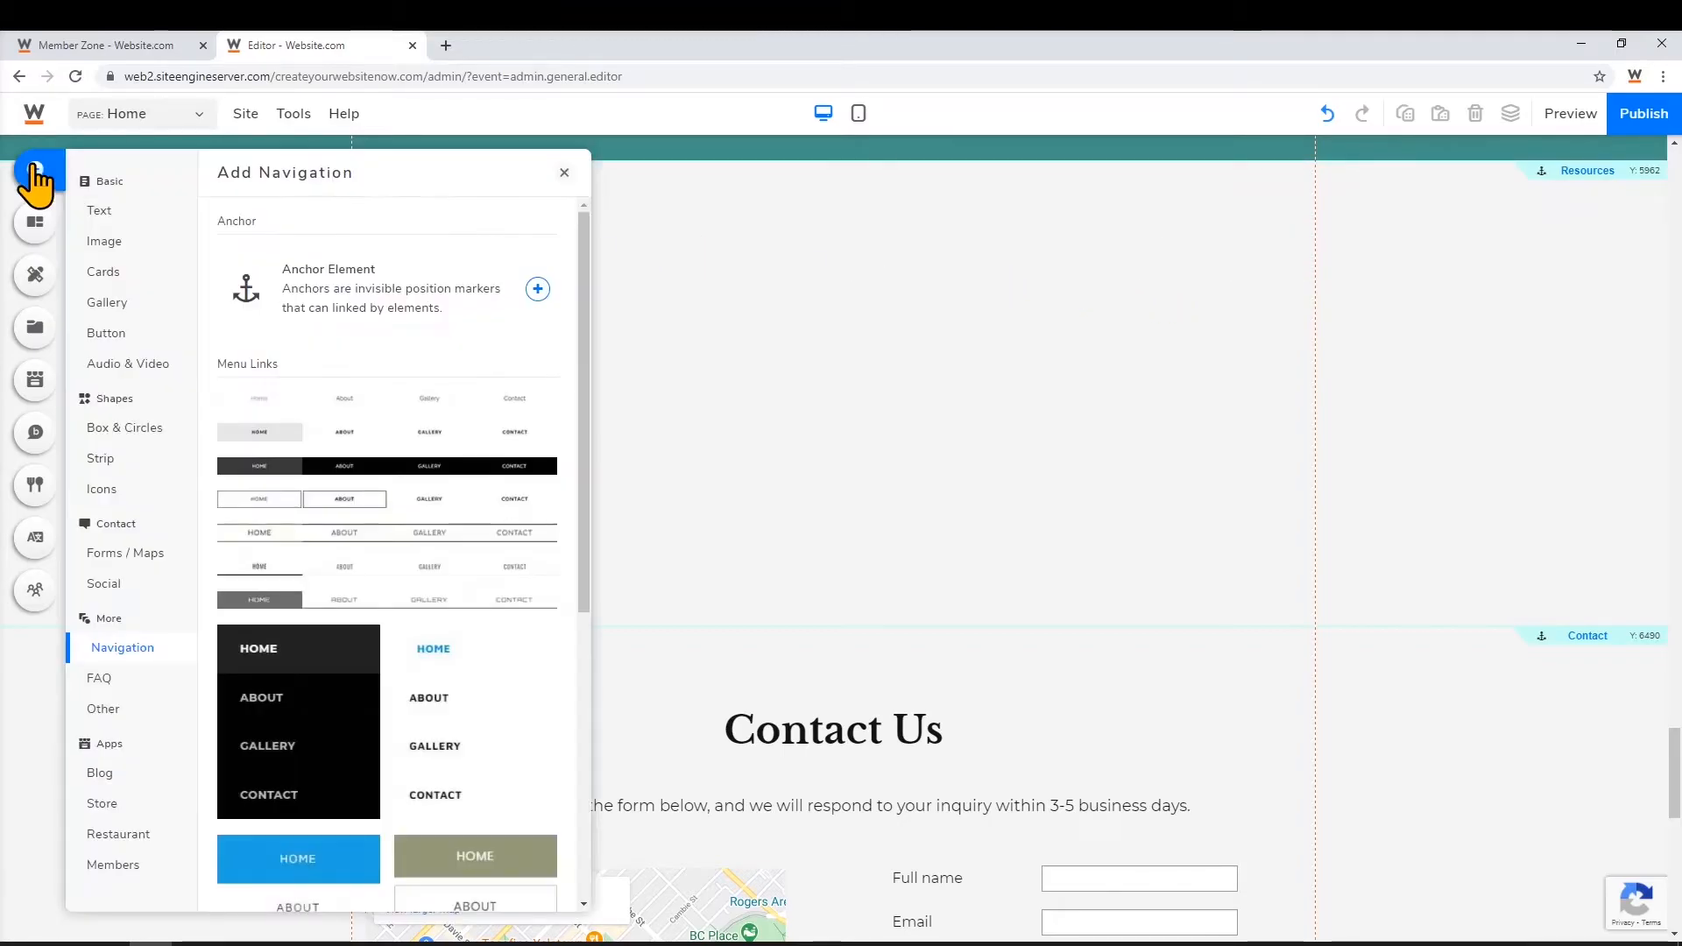
Insert the six-card Clean Code services design below Resources and move the Contact anchor above Contact Us
{"action": "left_click", "coordinate": [104, 273]}
{"action": "scroll", "coordinate": [281, 525], "scroll_direction": "down", "scroll_amount": 9}
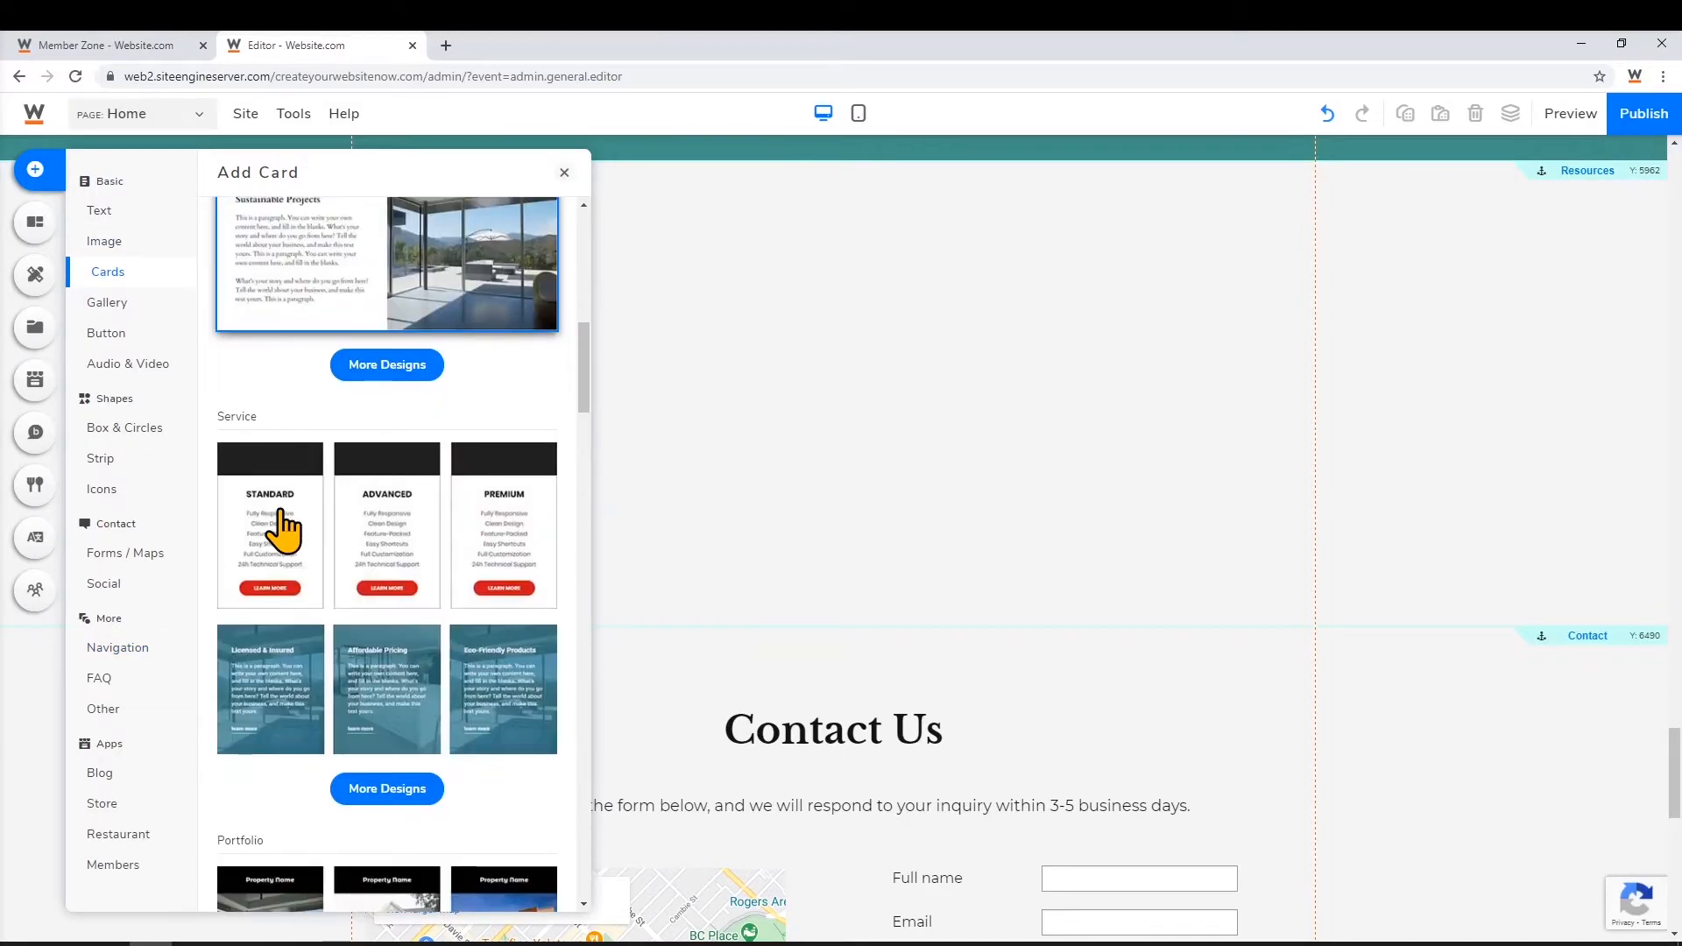
{"action": "scroll", "coordinate": [281, 526], "scroll_direction": "down", "scroll_amount": 1}
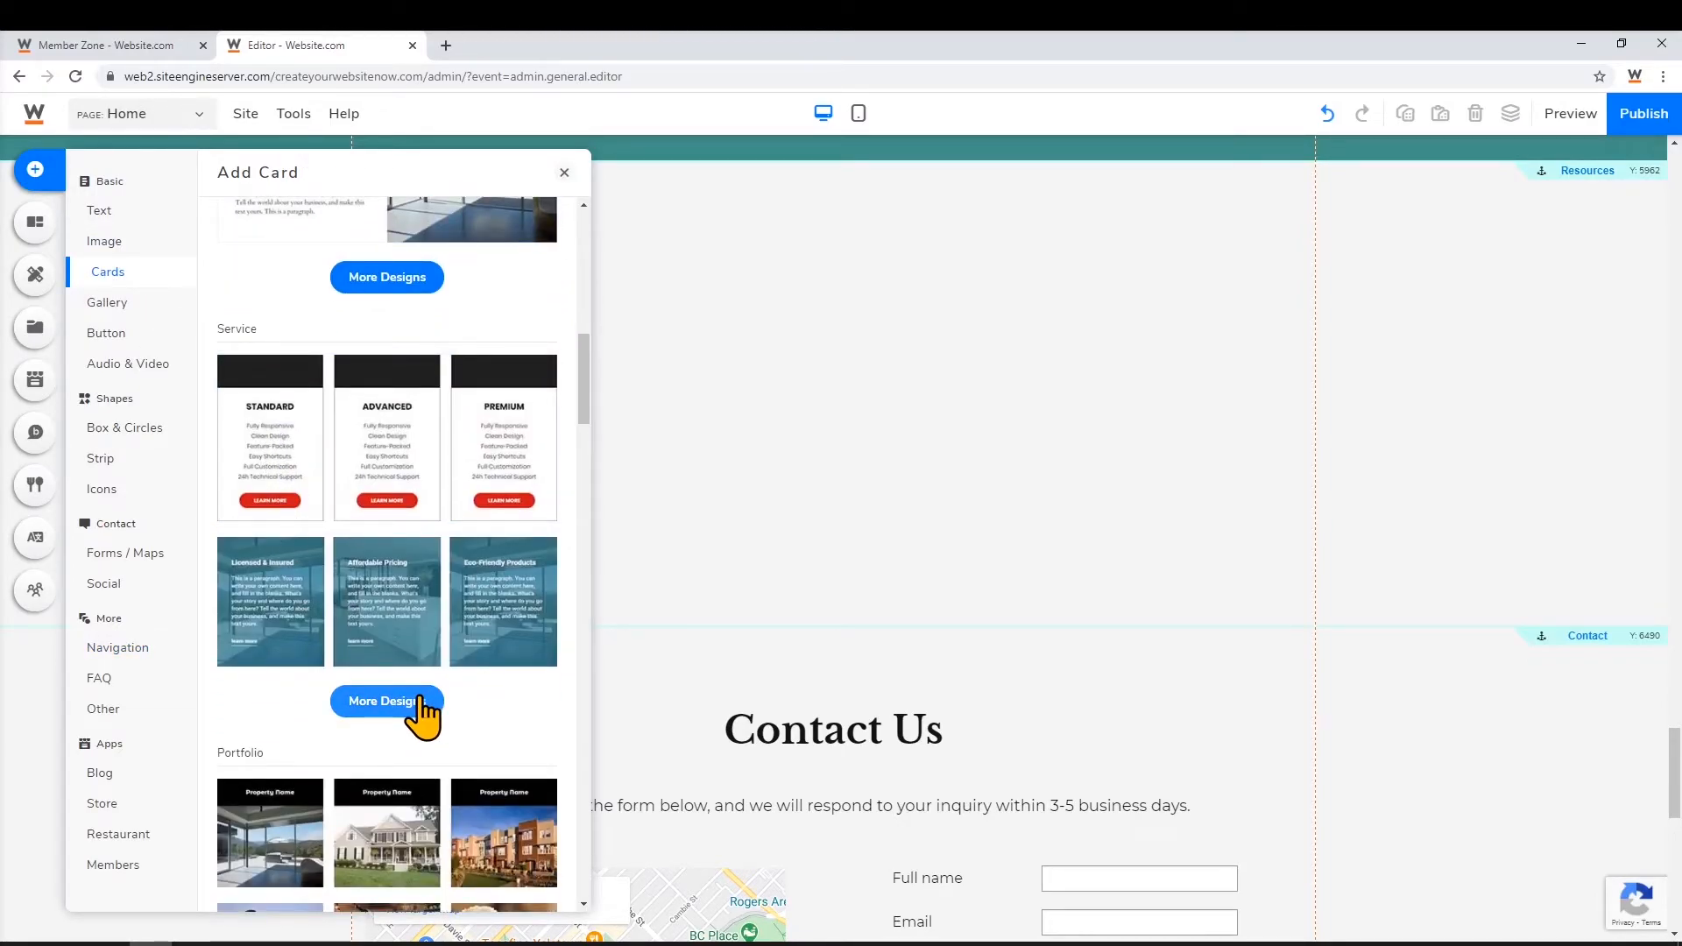
{"action": "left_click", "coordinate": [420, 705]}
{"action": "scroll", "coordinate": [455, 668], "scroll_direction": "down", "scroll_amount": 5}
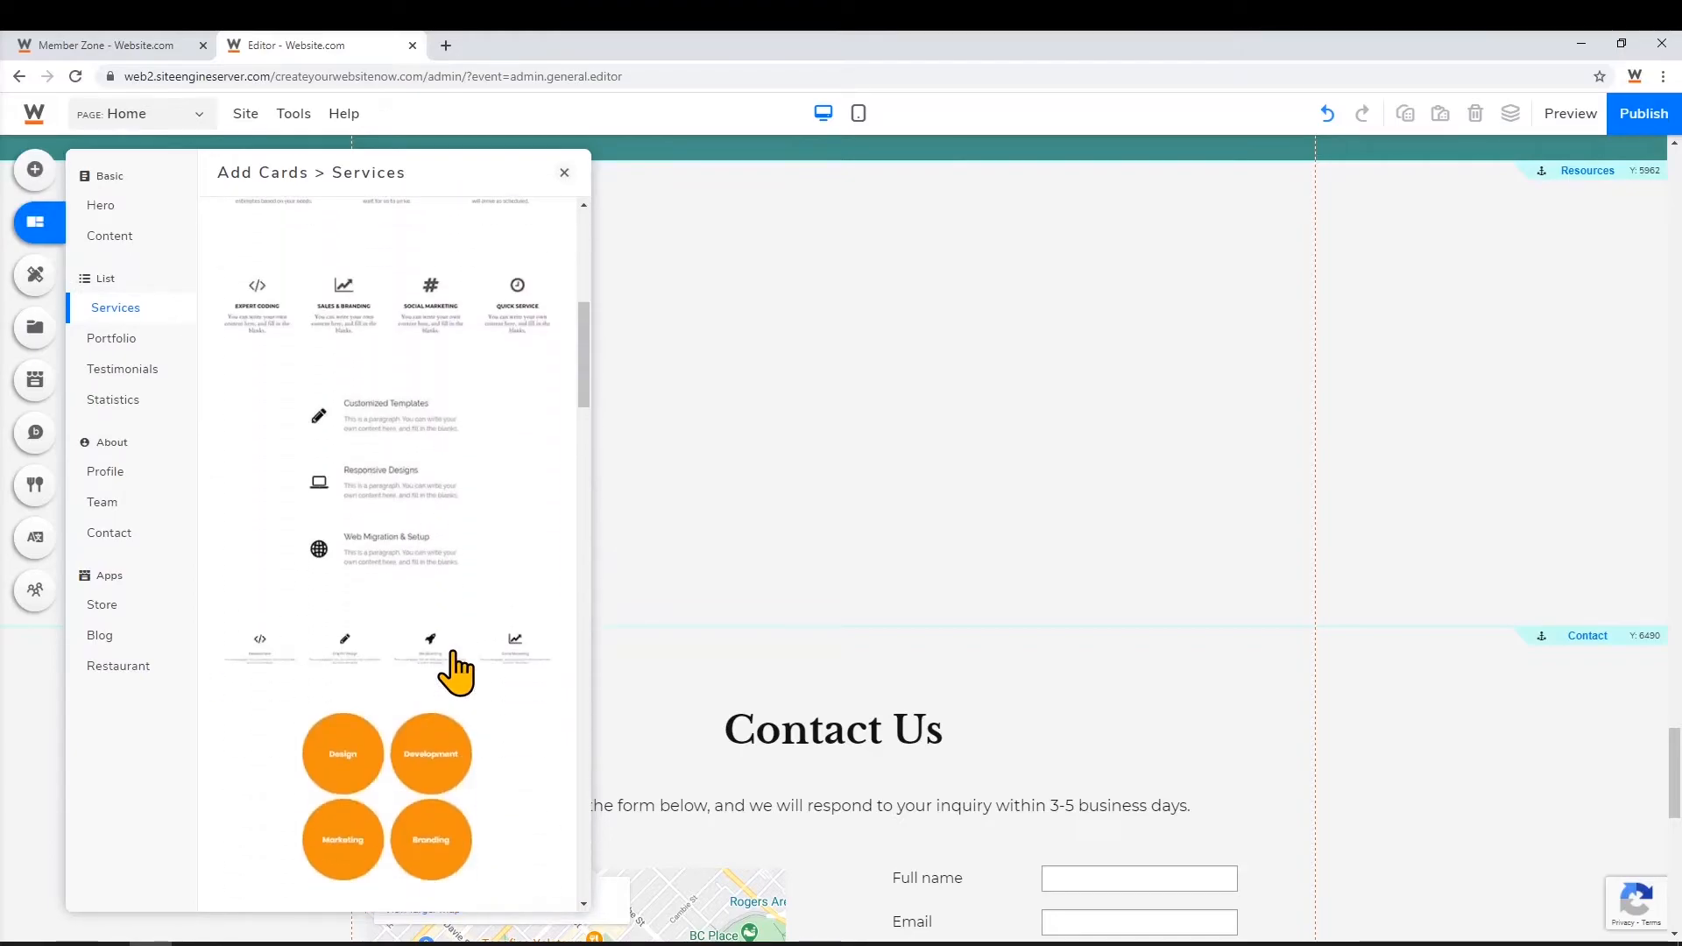
{"action": "scroll", "coordinate": [454, 672], "scroll_direction": "down", "scroll_amount": 9}
{"action": "scroll", "coordinate": [455, 677], "scroll_direction": "down", "scroll_amount": 5}
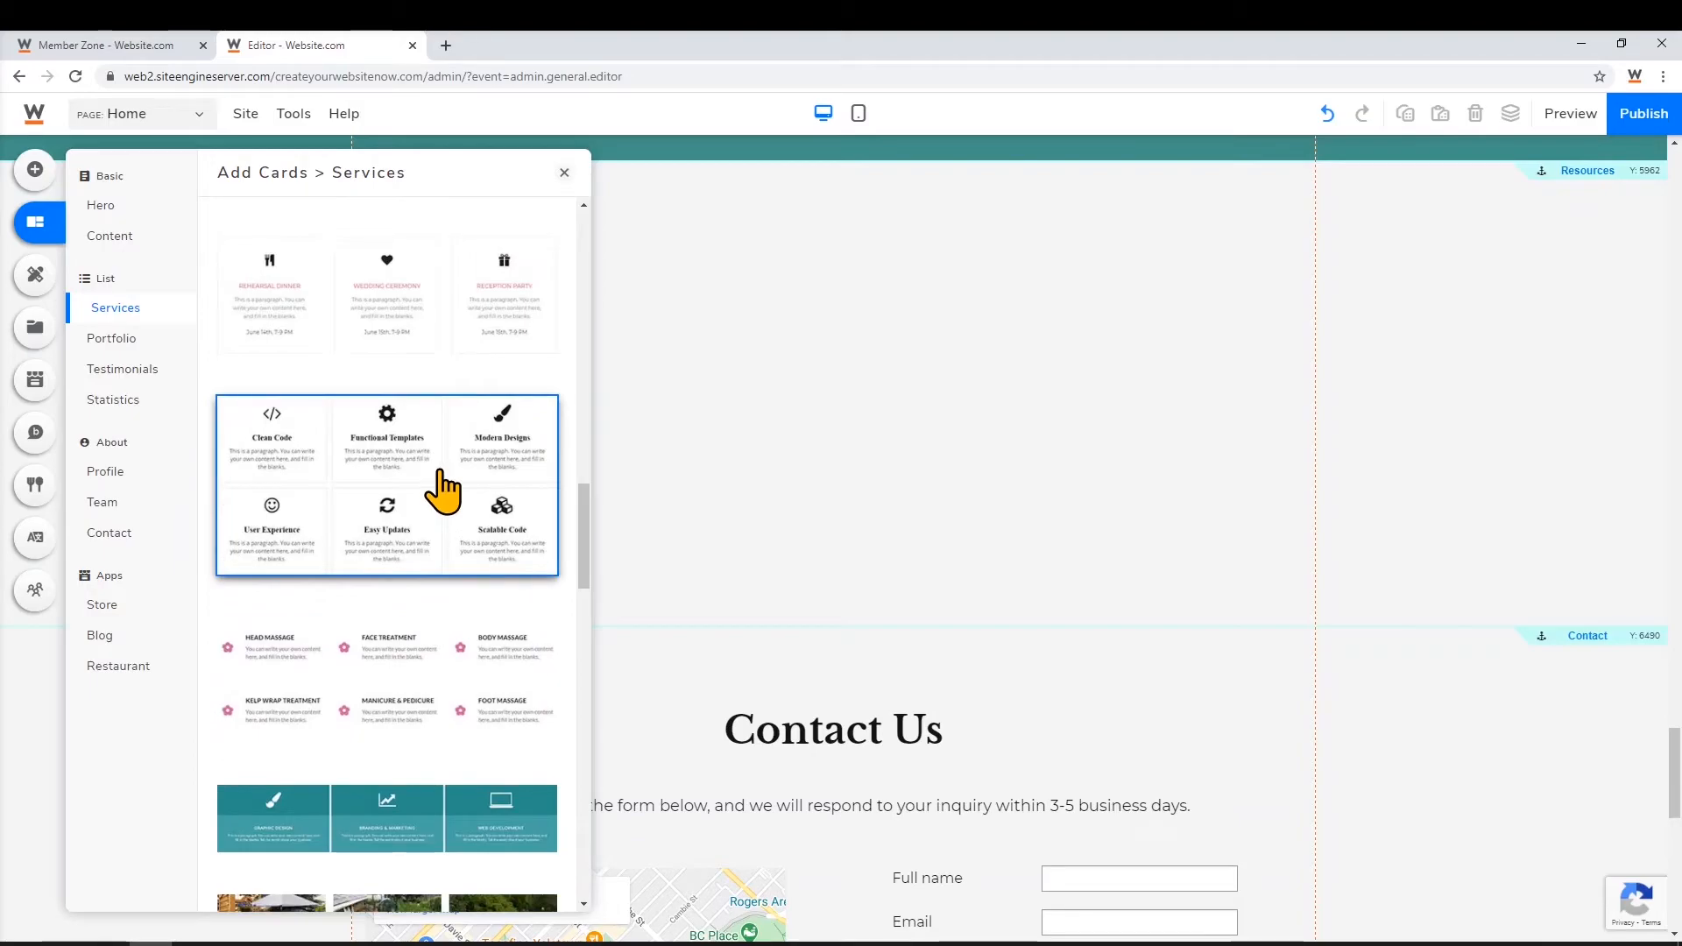
{"action": "left_click_drag", "start_coordinate": [443, 491], "coordinate": [947, 208]}
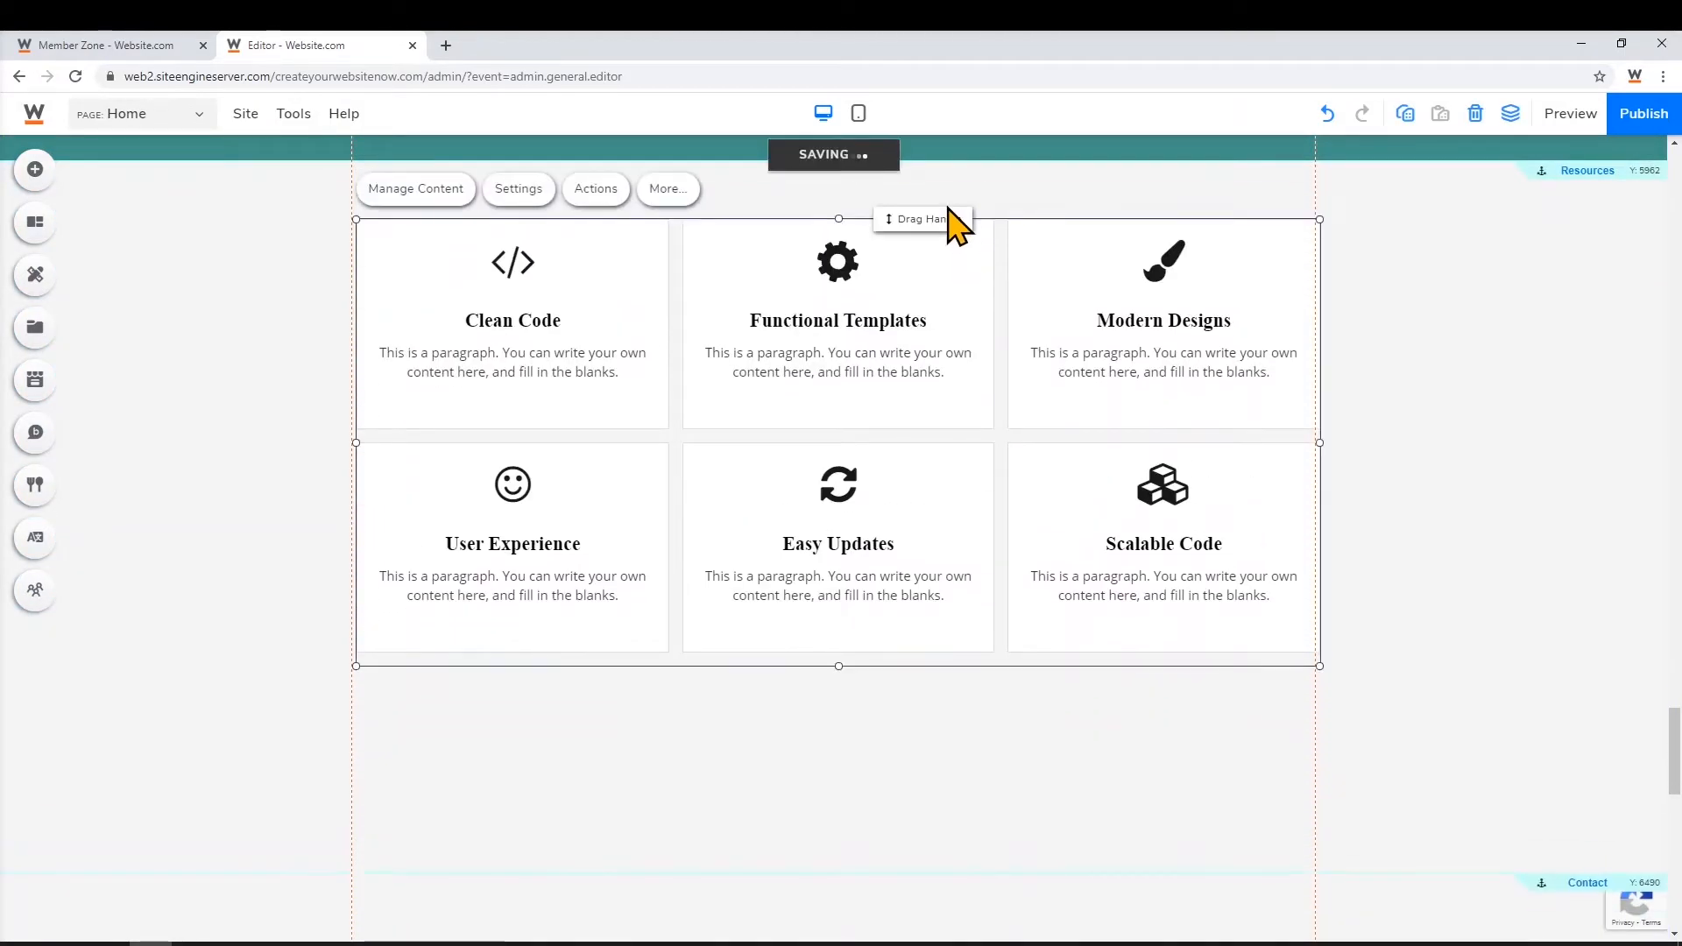
{"action": "left_click_drag", "start_coordinate": [840, 874], "coordinate": [972, 692]}
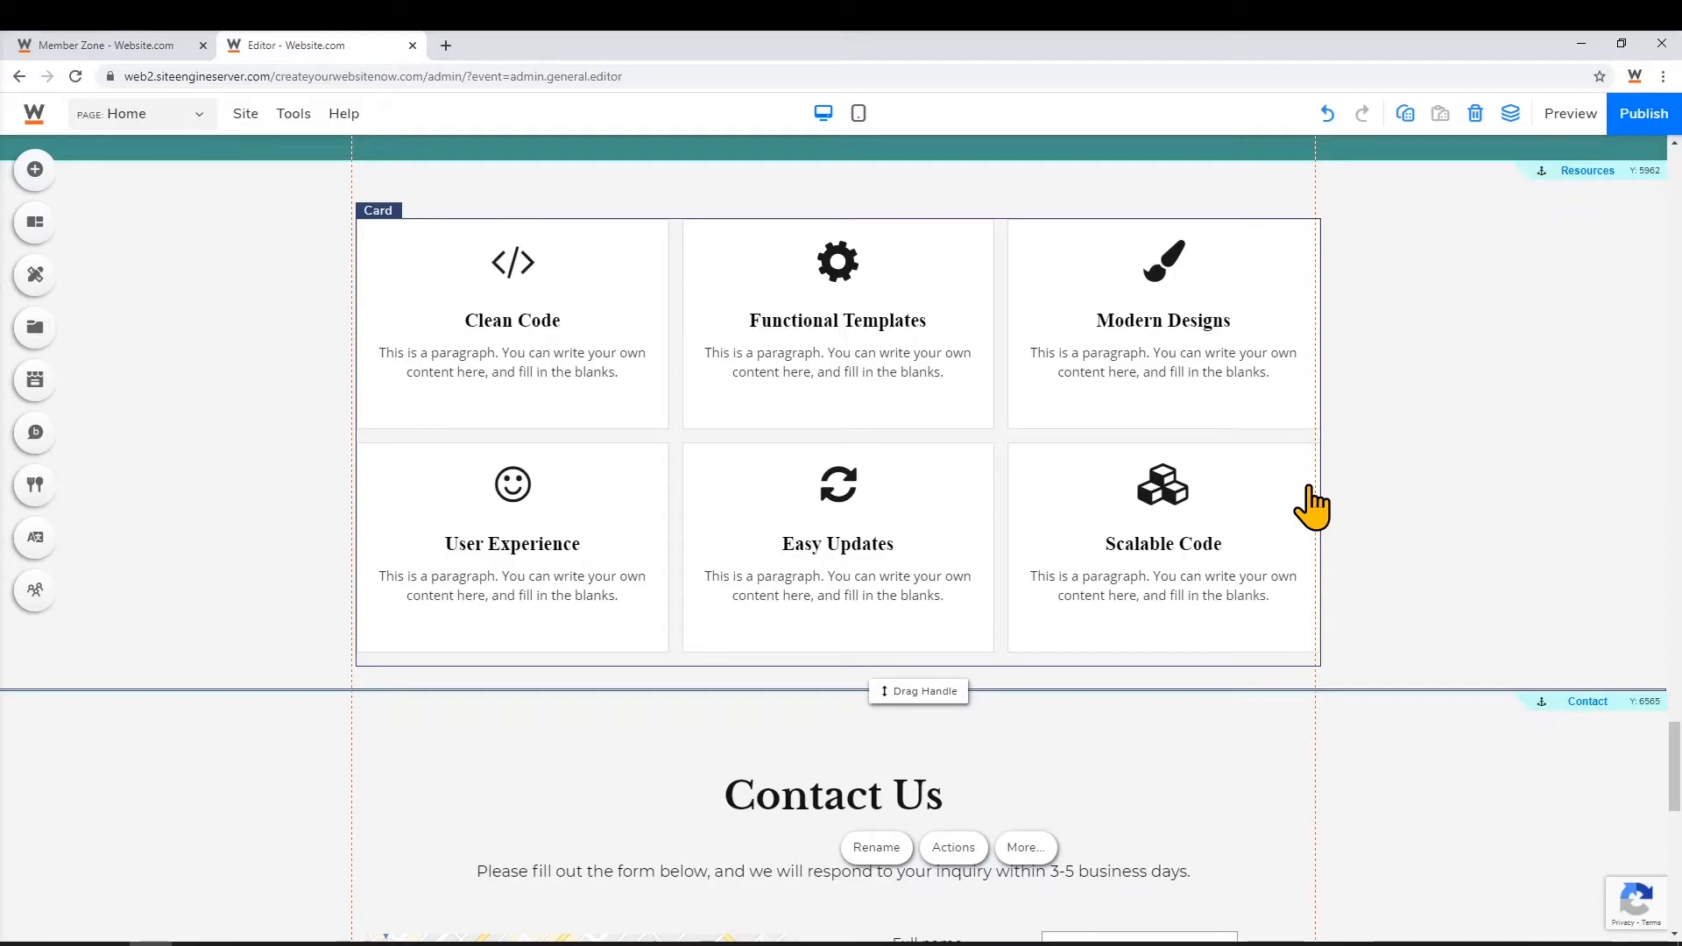
Add a Resources site-menu link targeting the Resources anchor on the Home page
{"action": "left_click", "coordinate": [159, 118]}
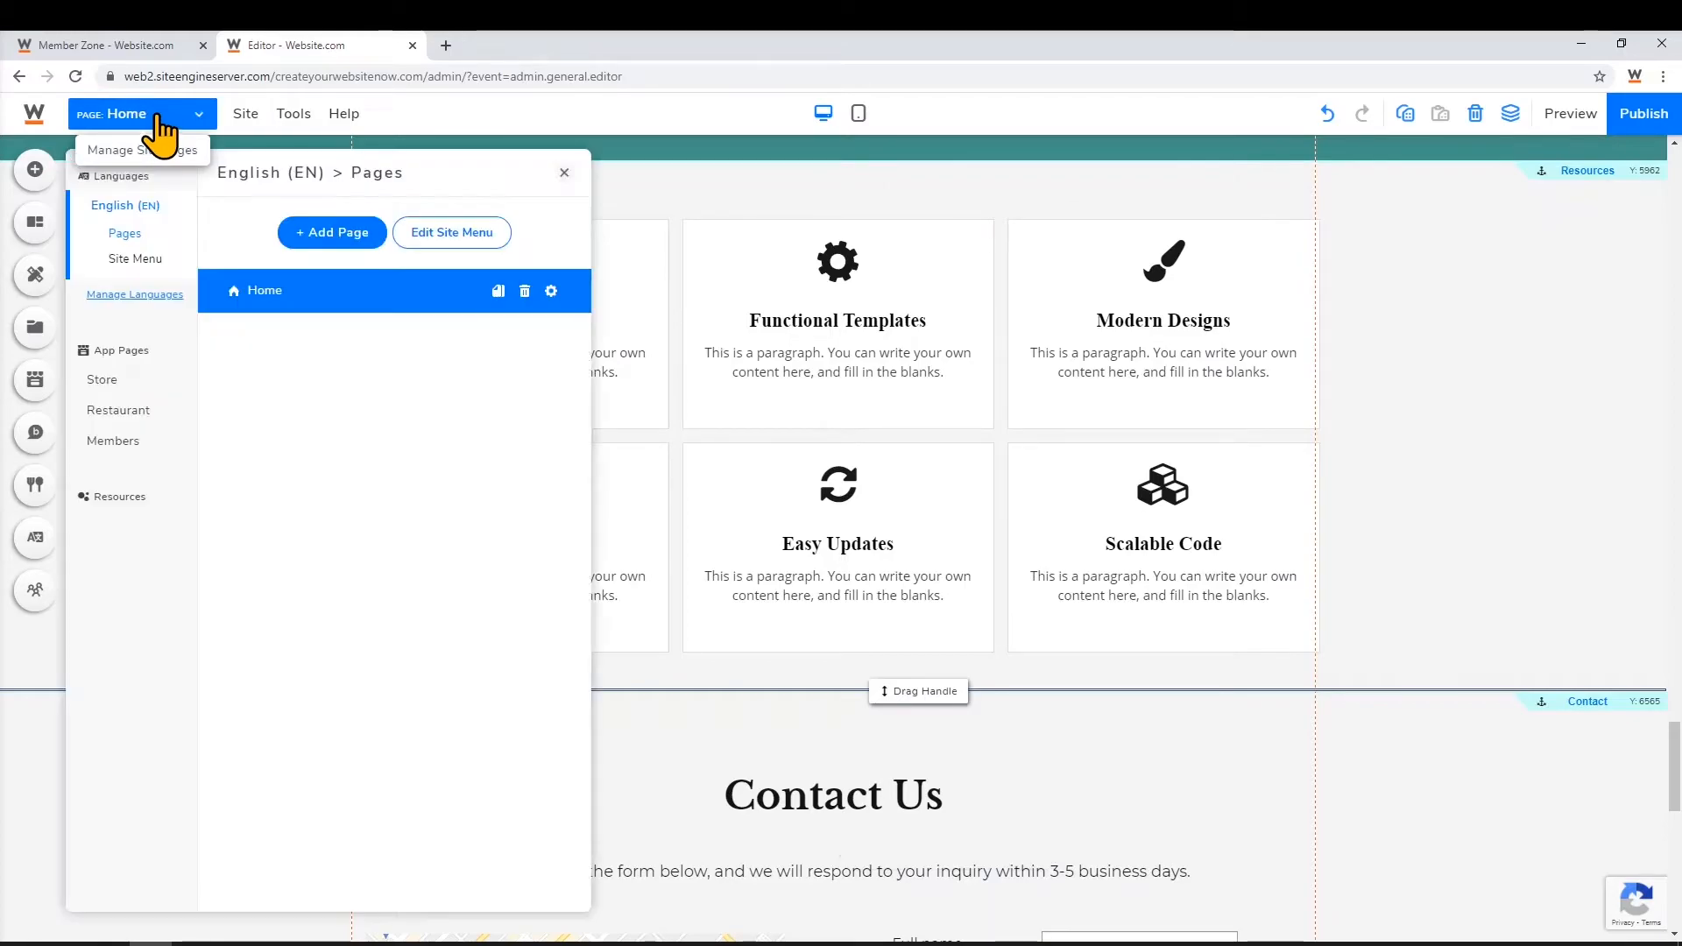
{"action": "left_click", "coordinate": [482, 243]}
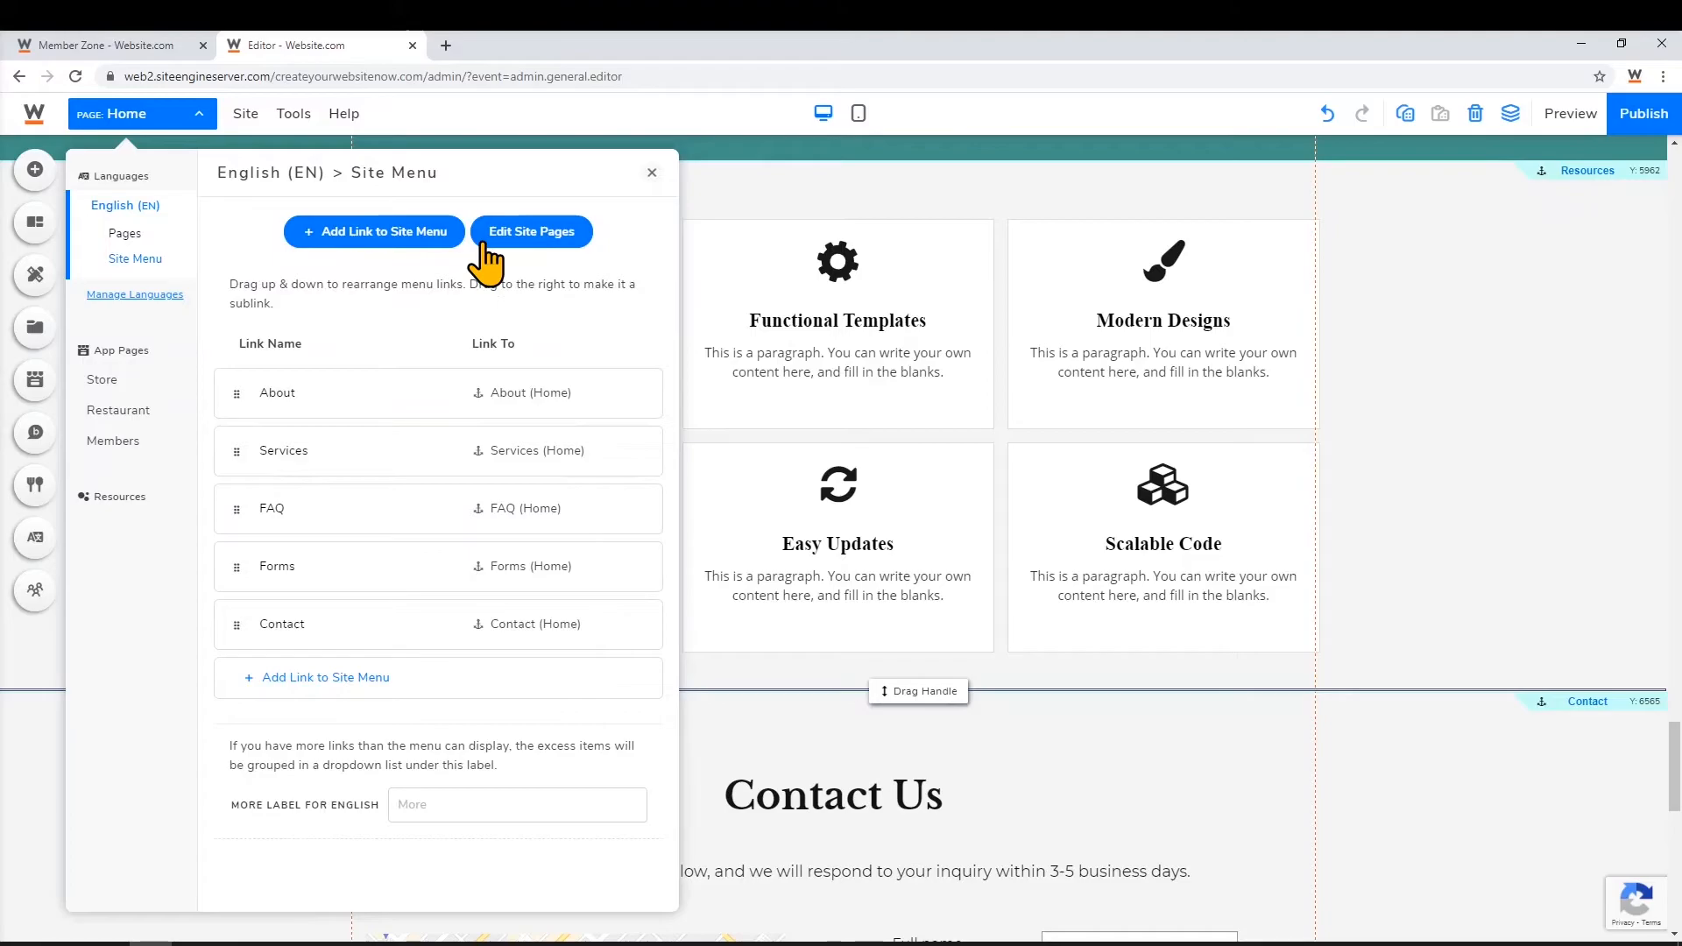
{"action": "left_click", "coordinate": [314, 683]}
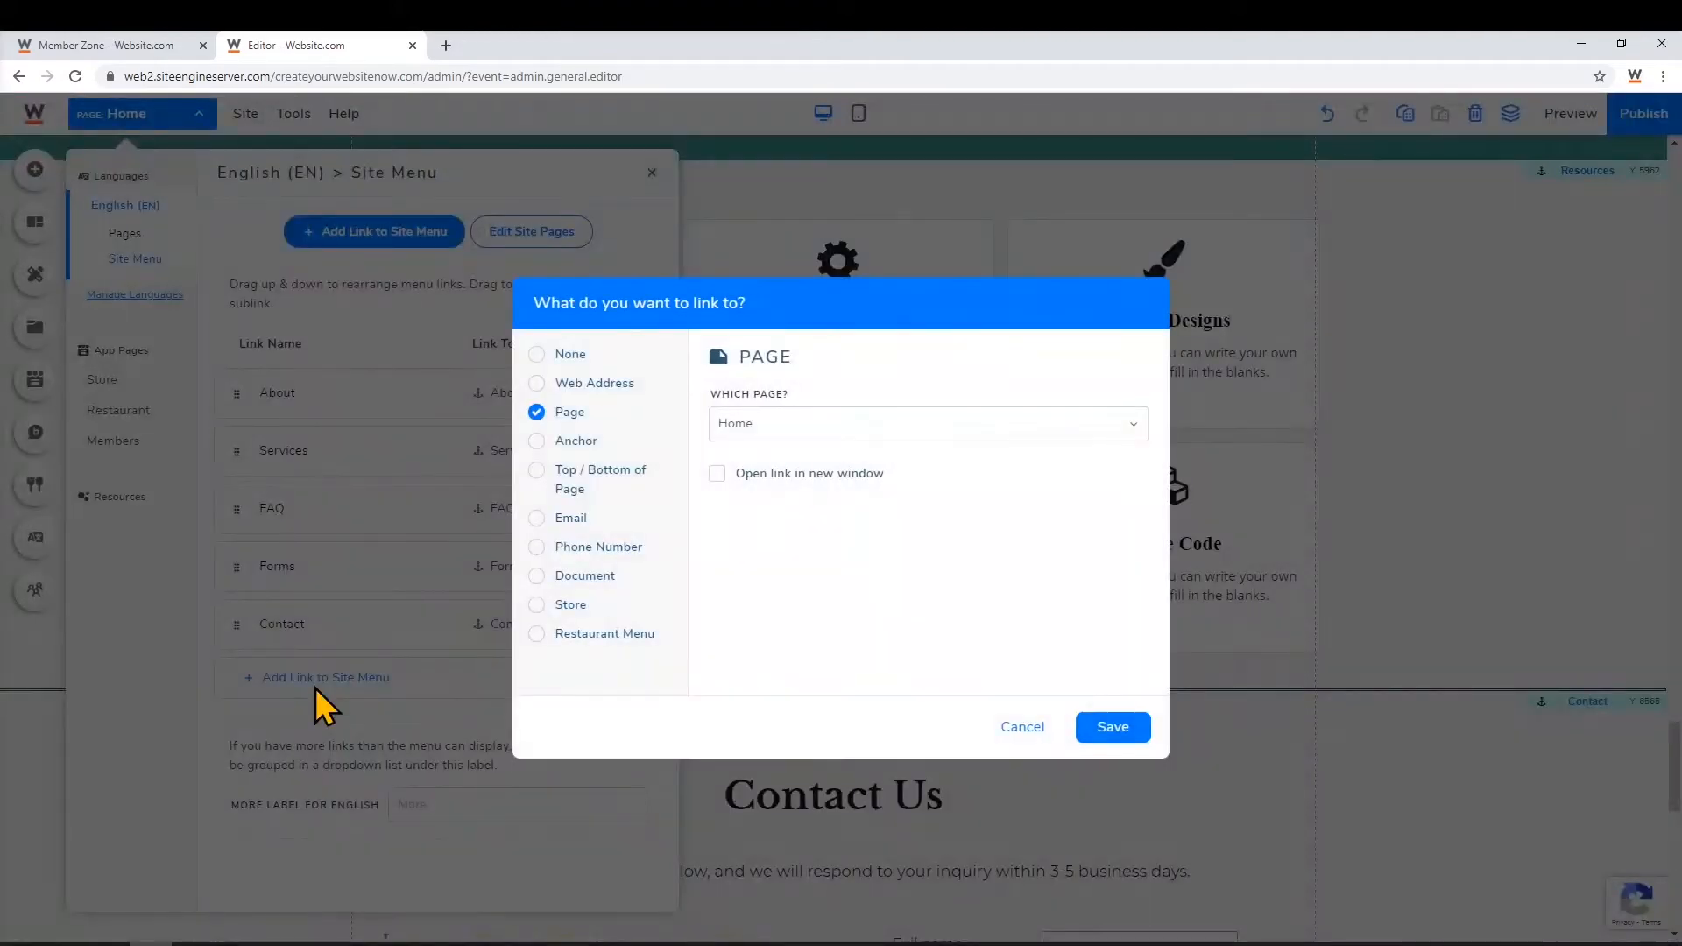
{"action": "left_click", "coordinate": [542, 442]}
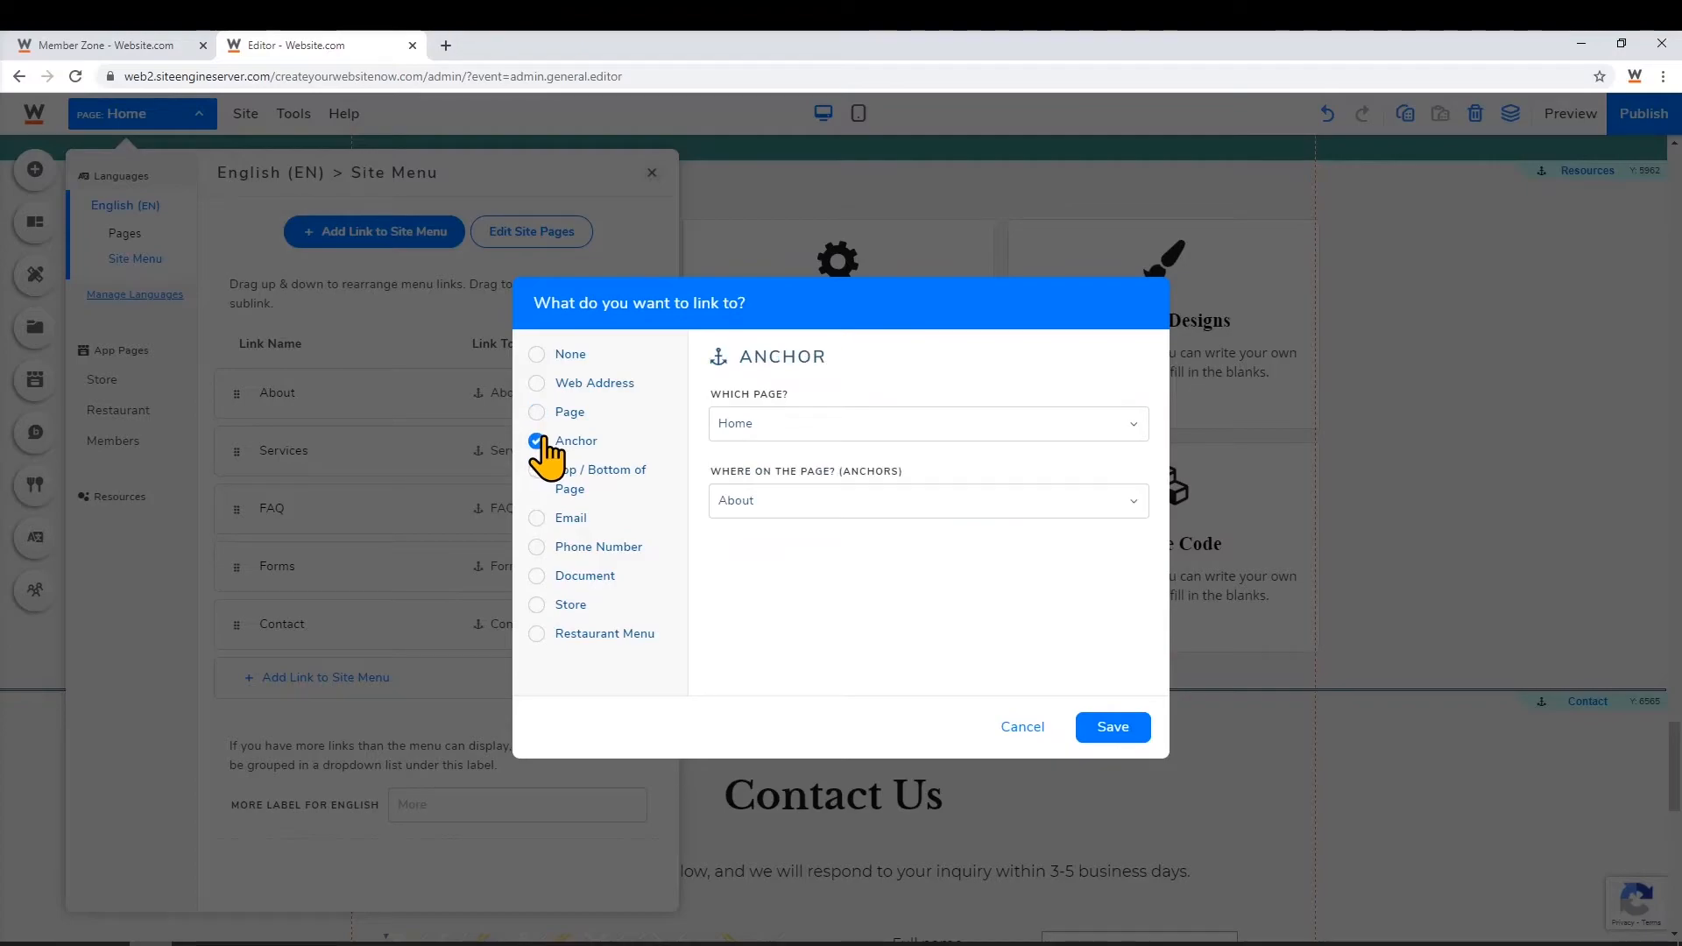
{"action": "left_click", "coordinate": [830, 522]}
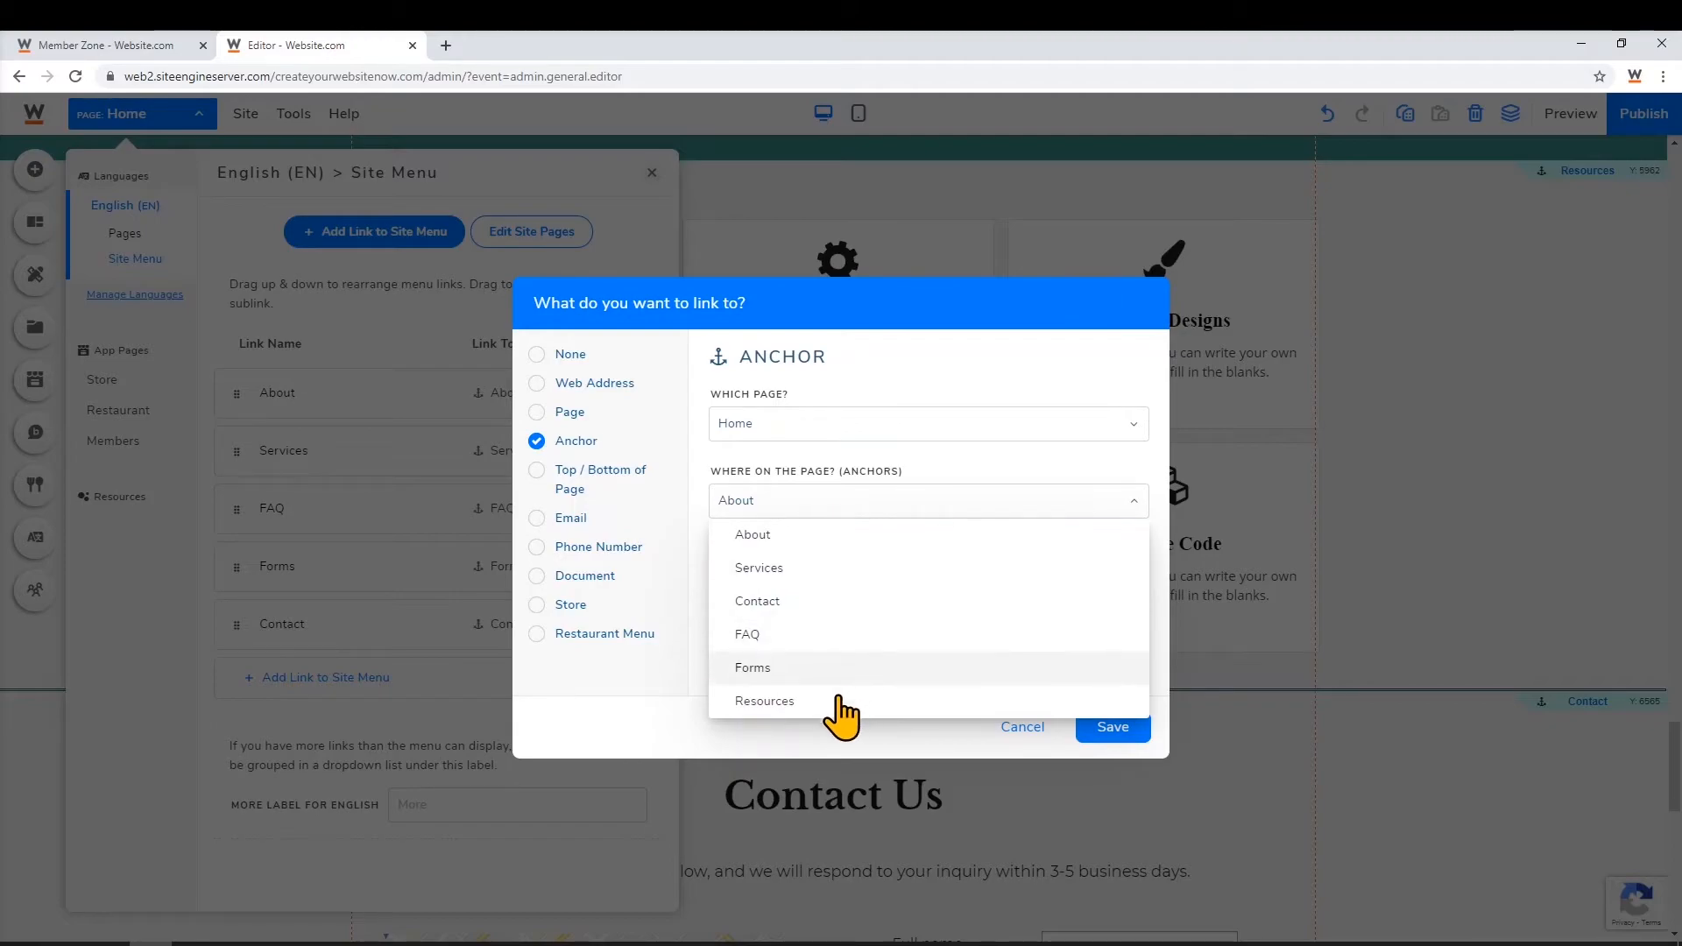
{"action": "left_click", "coordinate": [801, 700]}
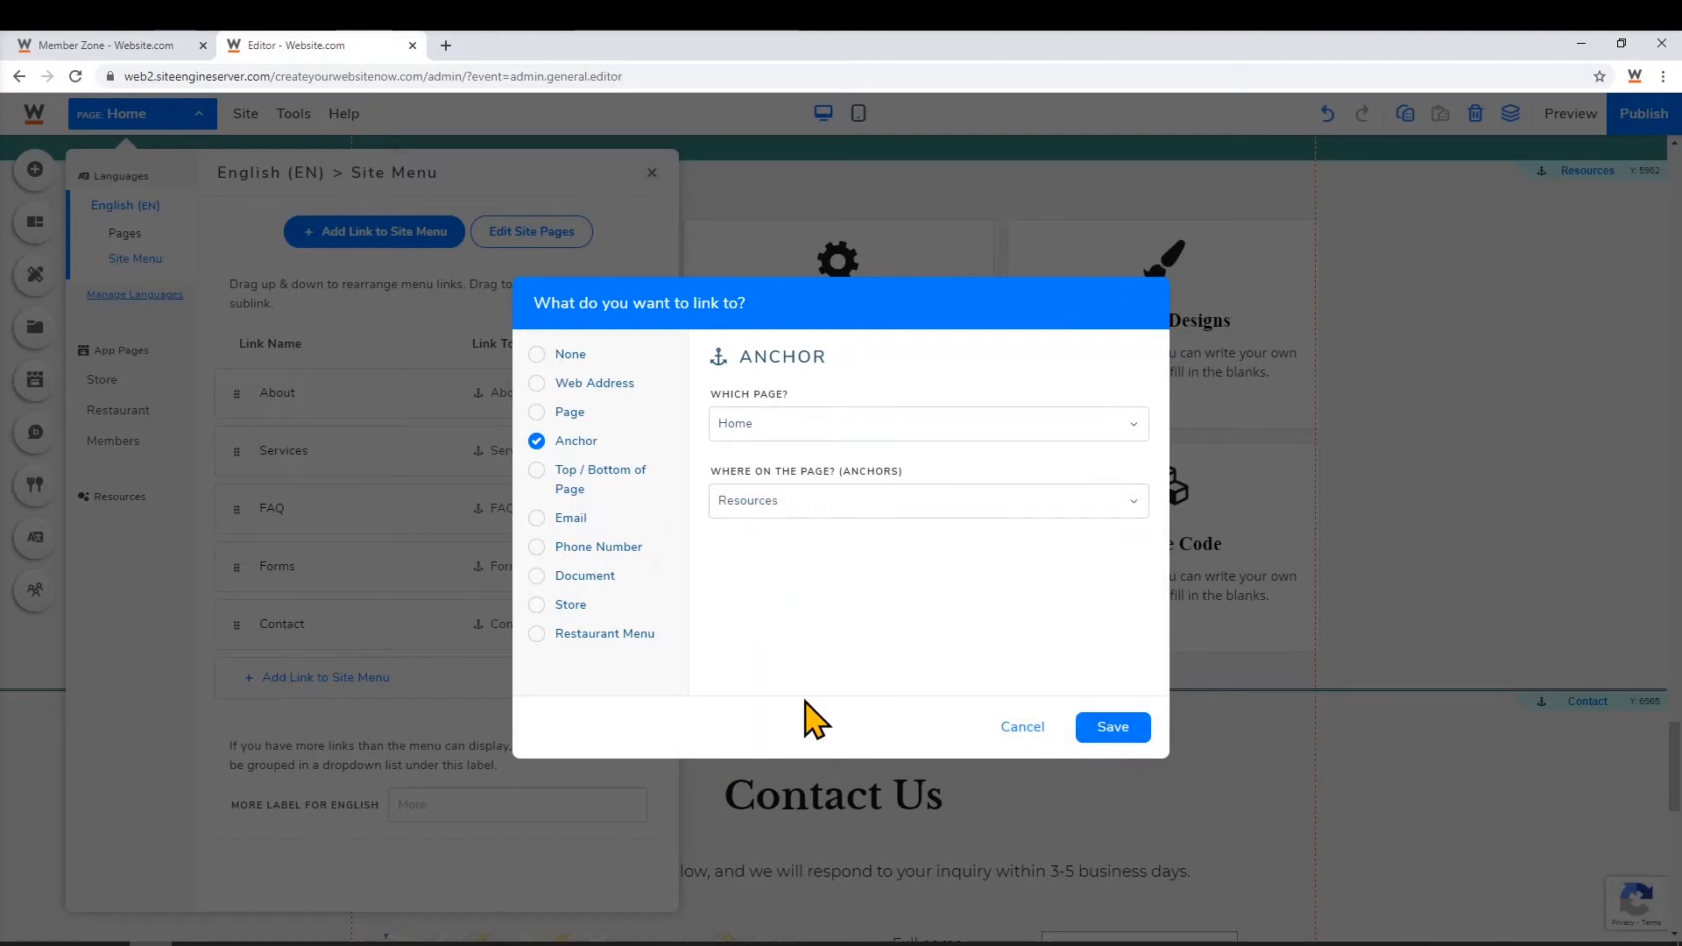
{"action": "left_click", "coordinate": [1105, 727]}
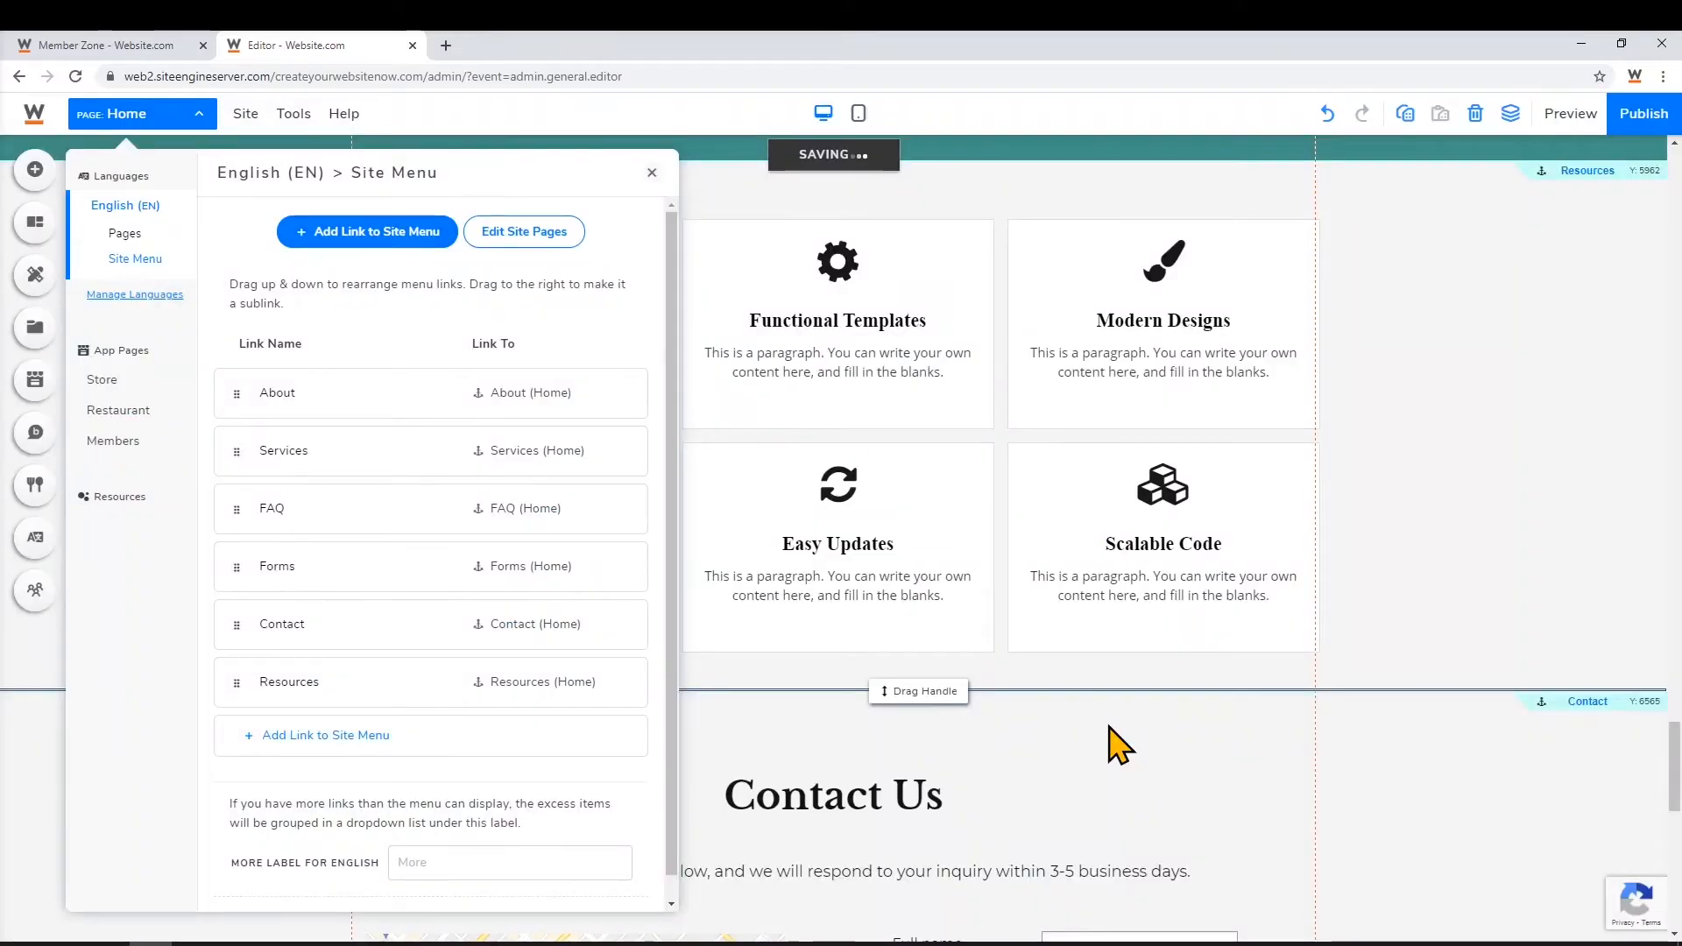
{"action": "left_click", "coordinate": [651, 173]}
In the Site Menu, move Resources above Contact so it follows Forms
{"action": "scroll", "coordinate": [1306, 797], "scroll_direction": "up", "scroll_amount": 20}
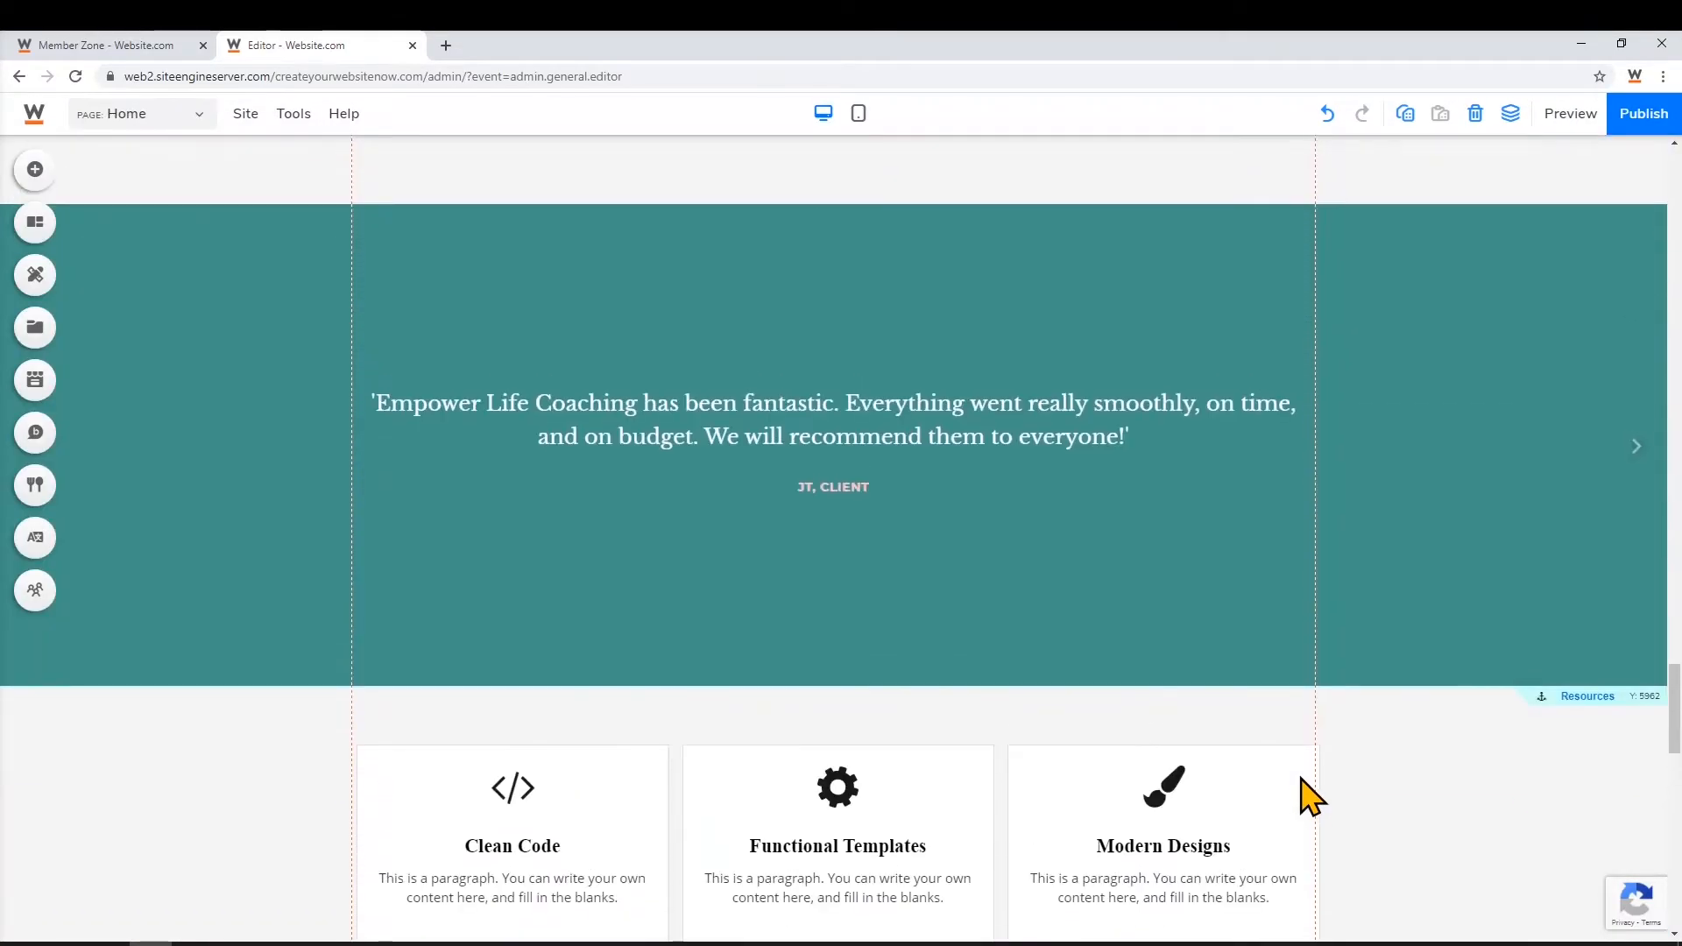
{"action": "scroll", "coordinate": [1311, 797], "scroll_direction": "up", "scroll_amount": 20}
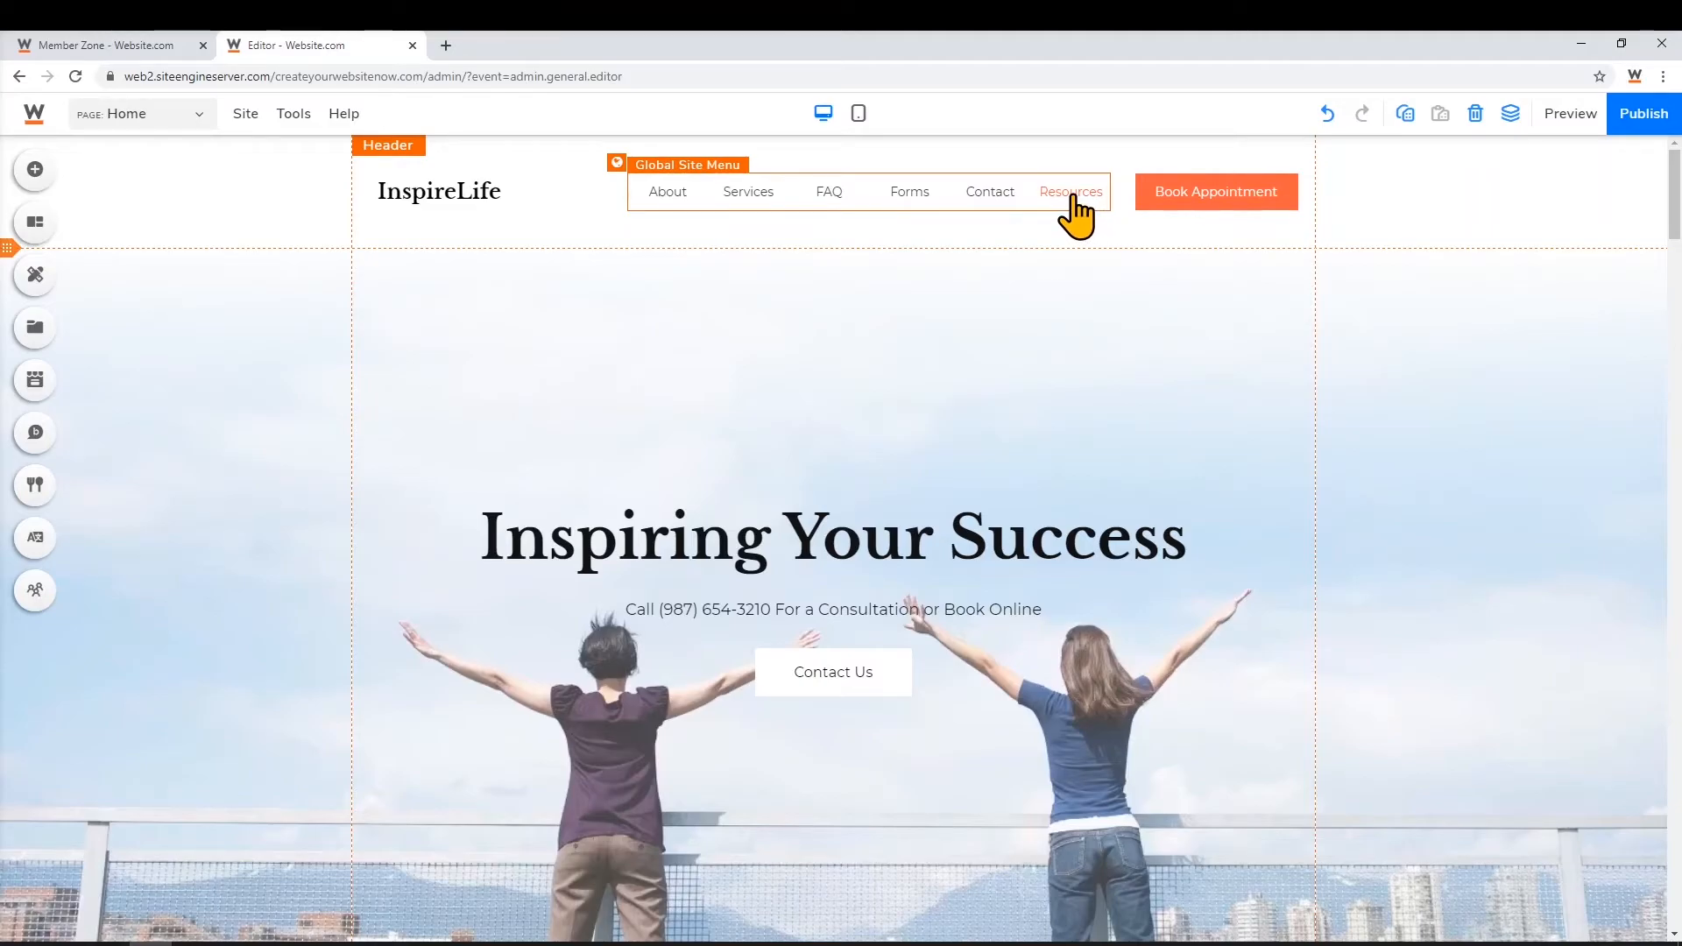
{"action": "left_click", "coordinate": [140, 118]}
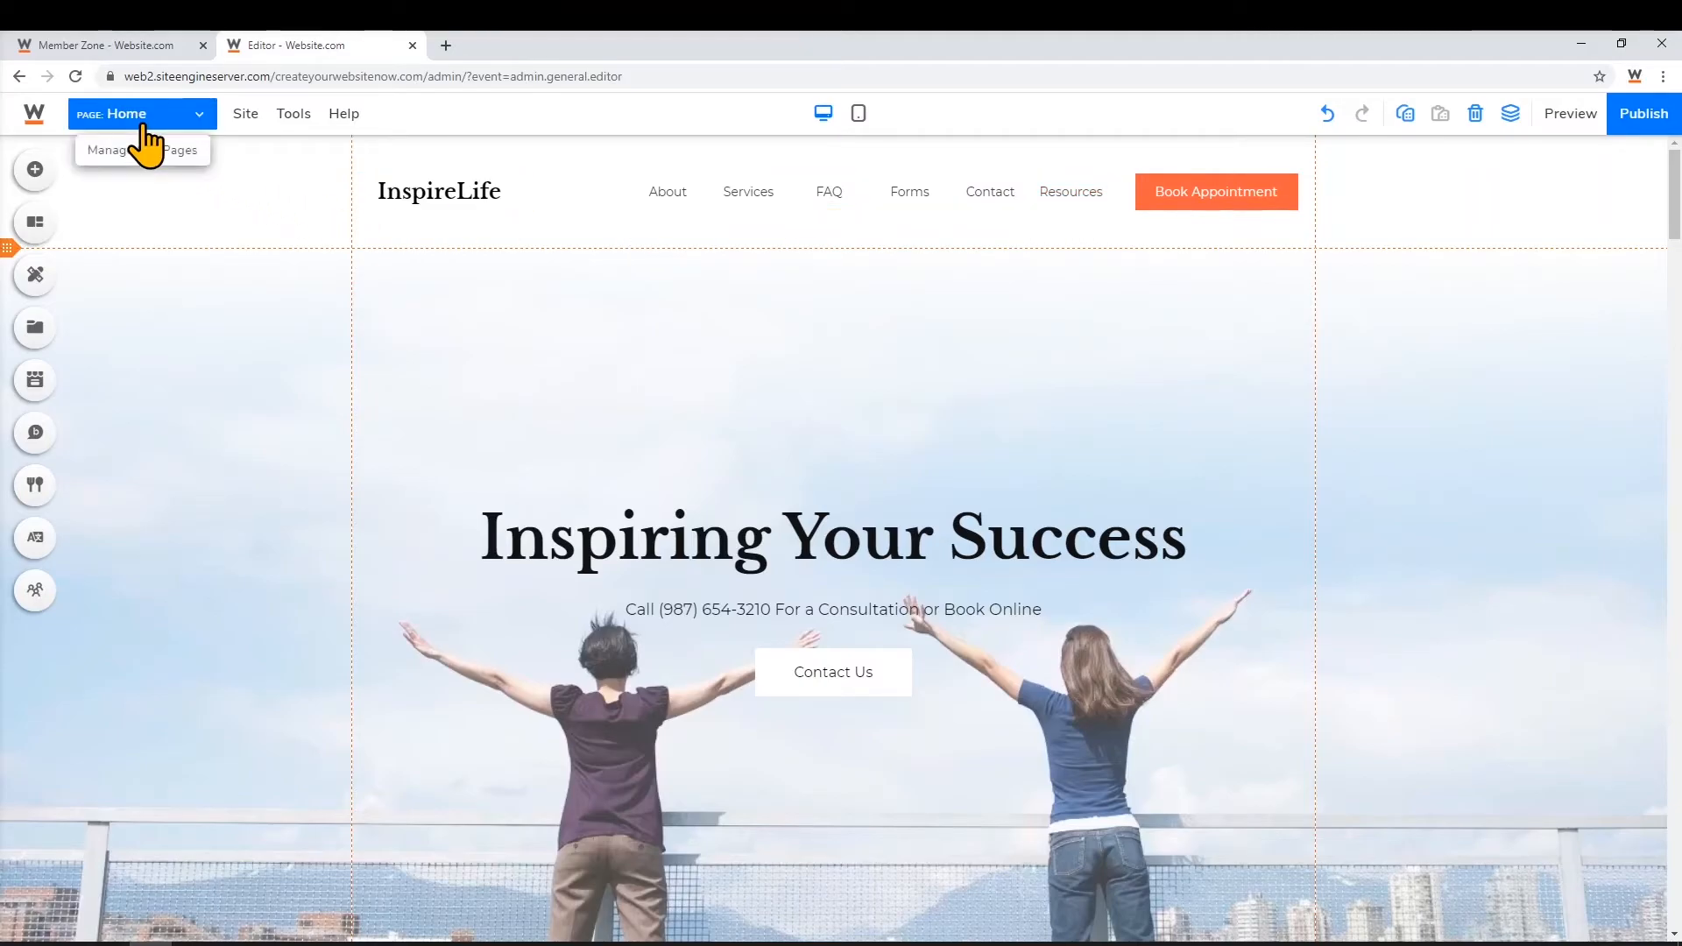
{"action": "left_click", "coordinate": [140, 149]}
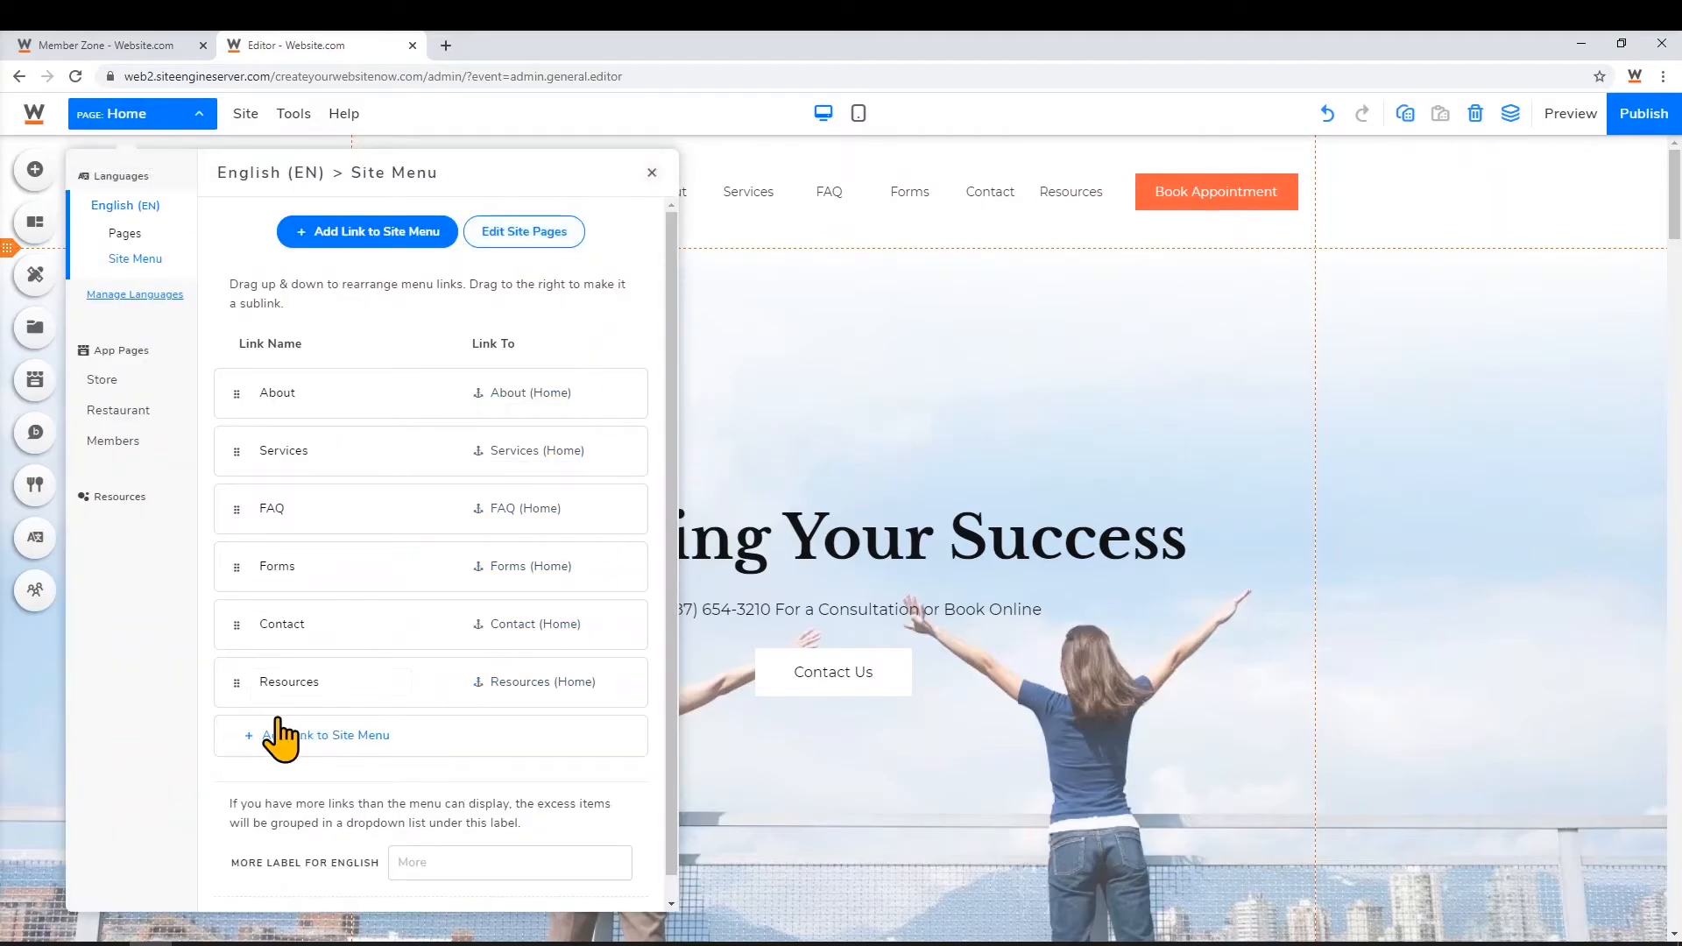
{"action": "left_click_drag", "start_coordinate": [235, 684], "coordinate": [231, 615]}
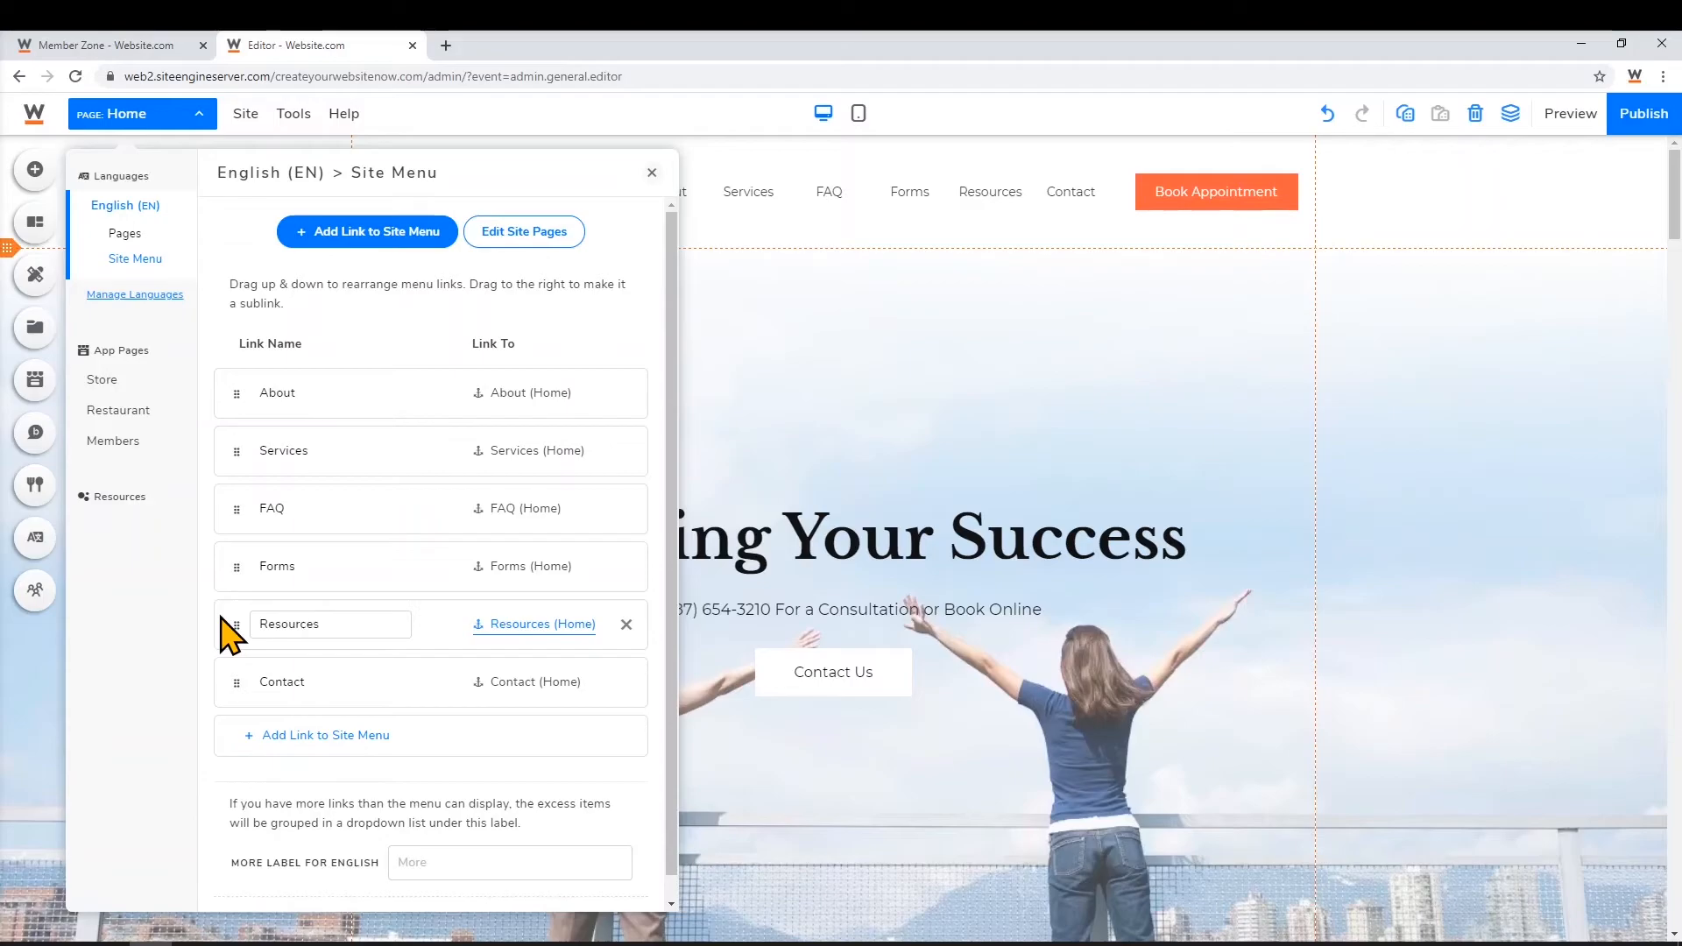
Add a new blog-layout page named 'News' to the site
{"action": "left_click", "coordinate": [524, 234]}
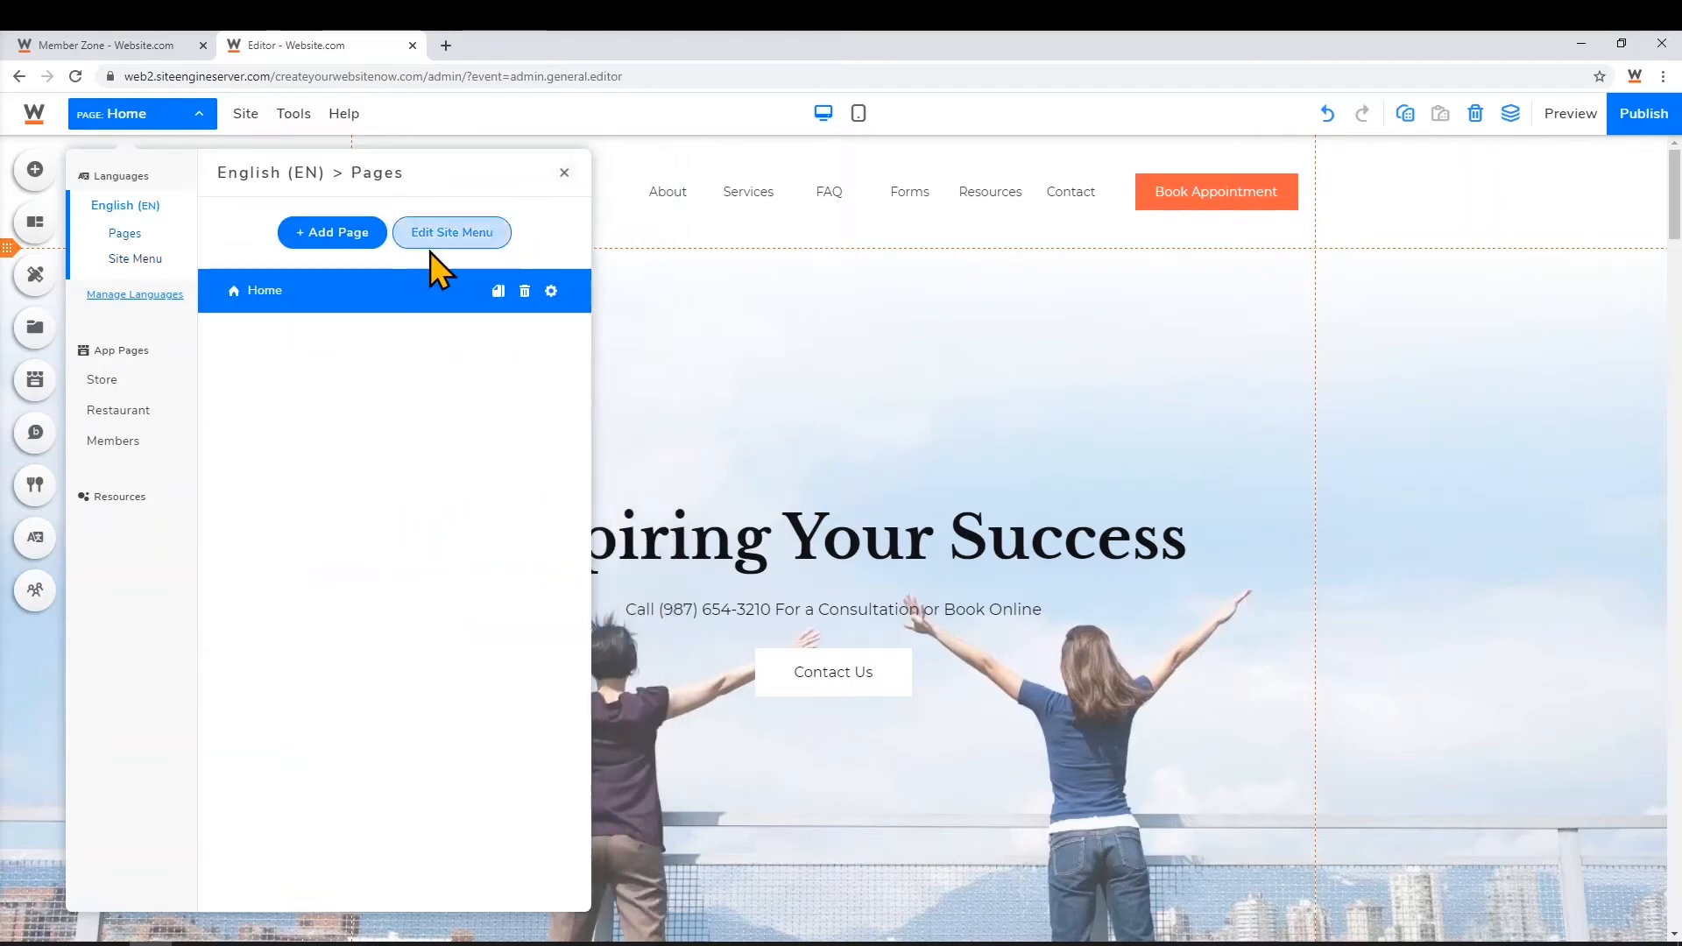
{"action": "left_click", "coordinate": [343, 245]}
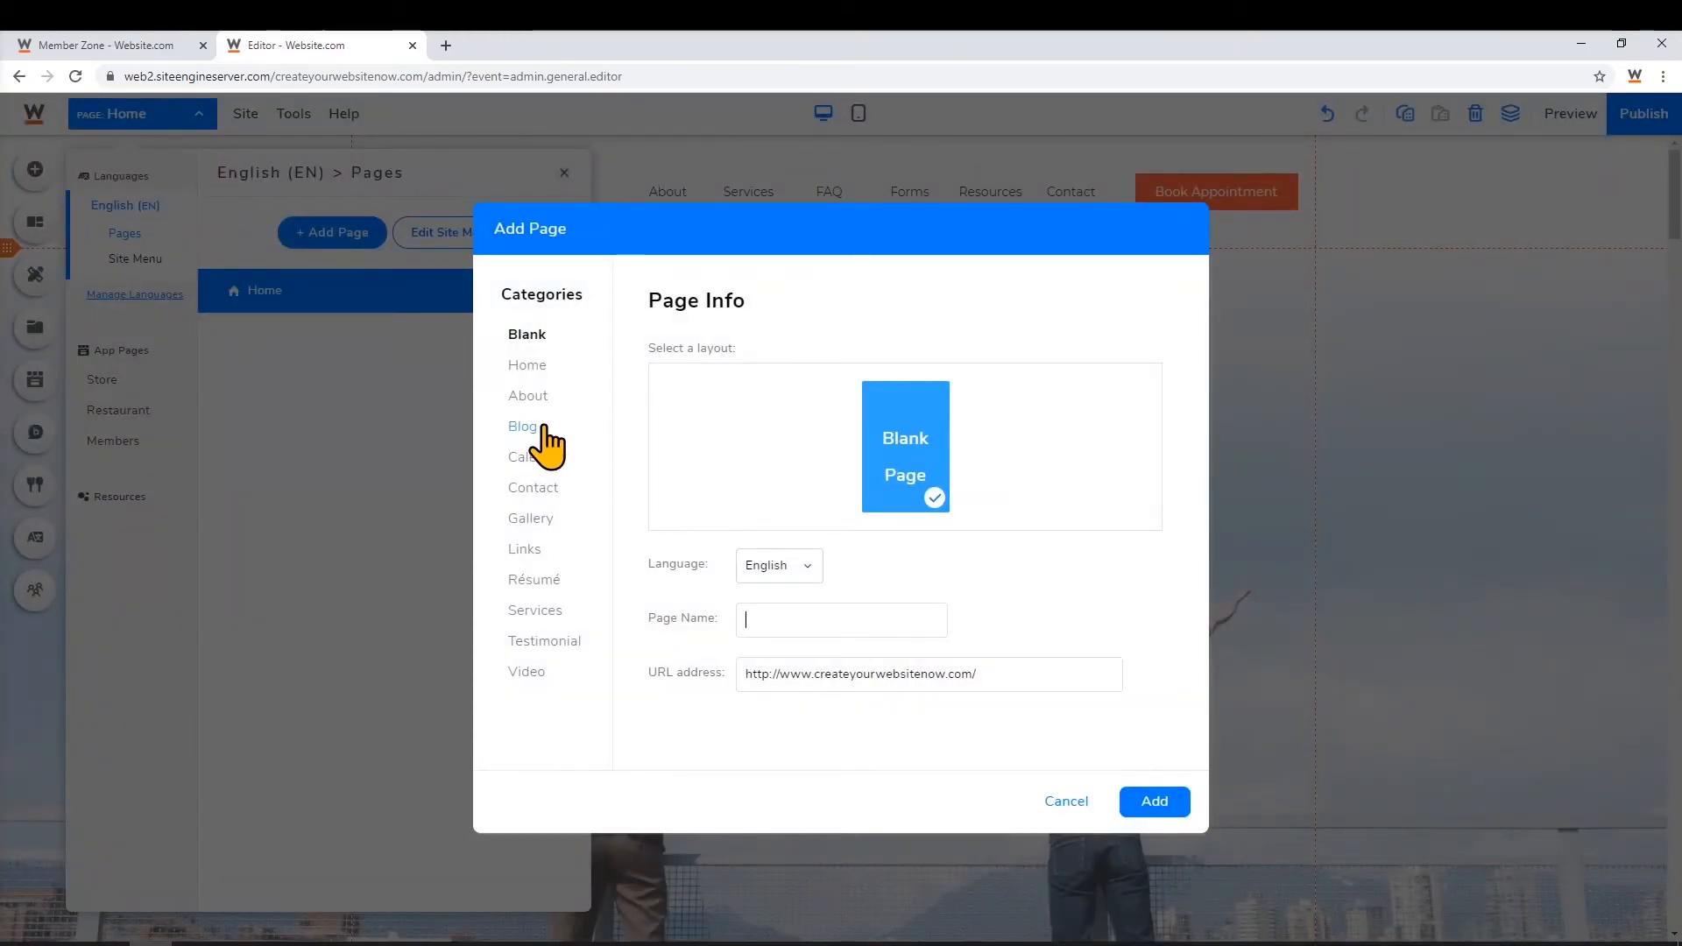
{"action": "left_click", "coordinate": [543, 428]}
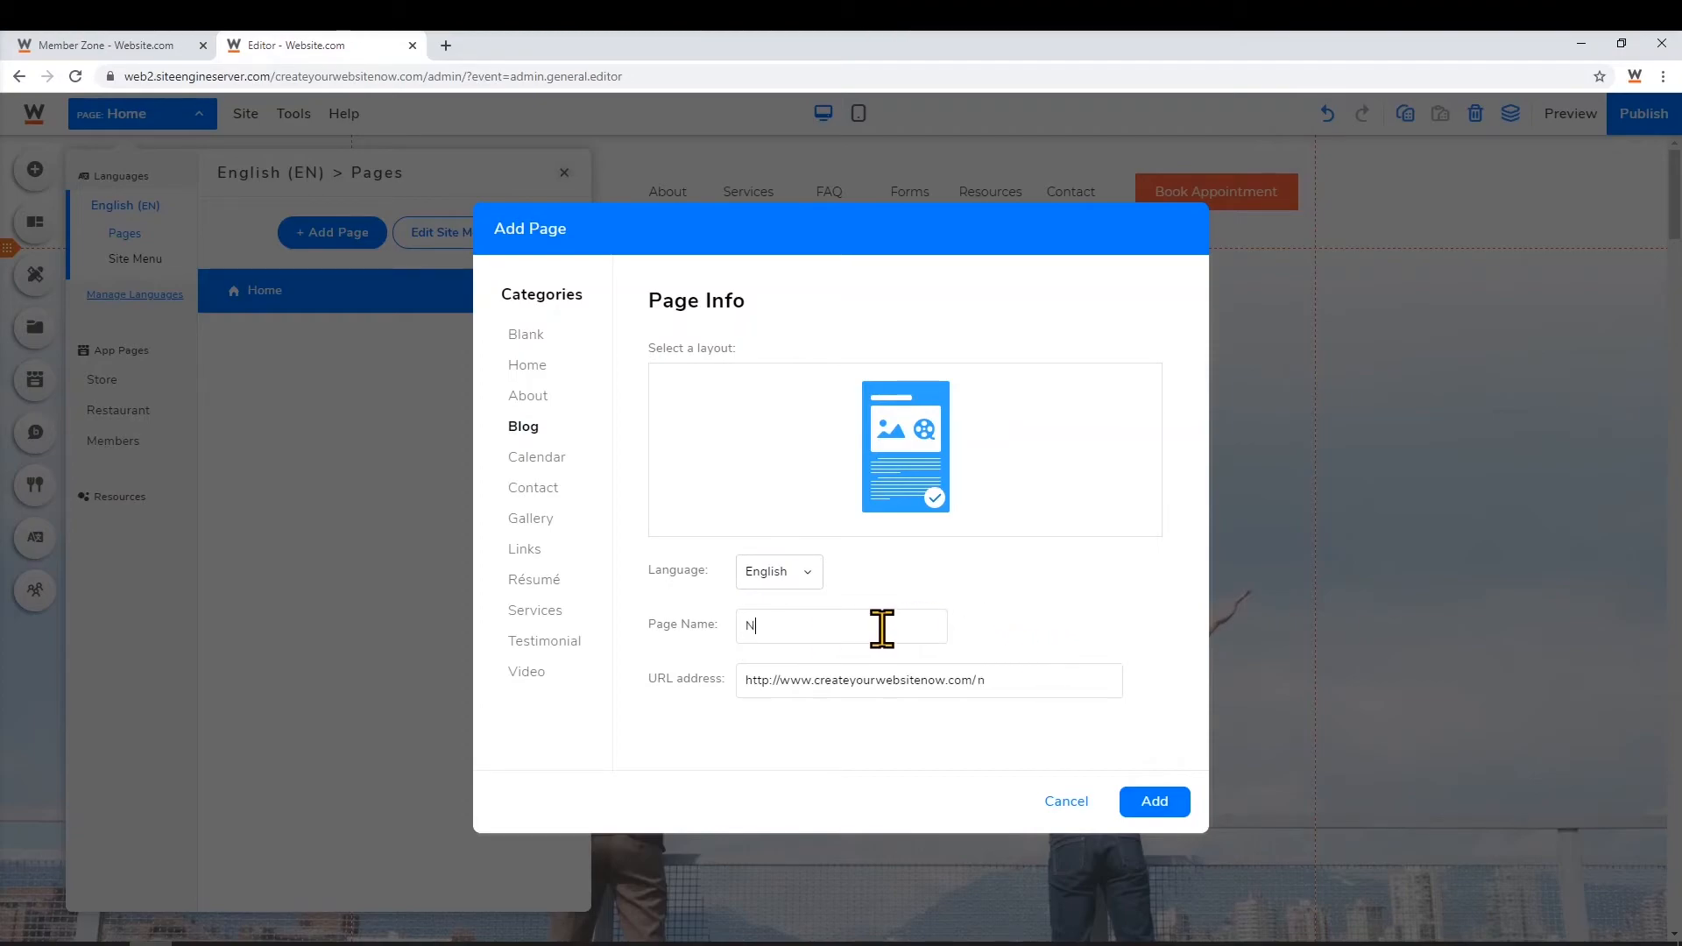
{"action": "left_click", "coordinate": [1177, 813]}
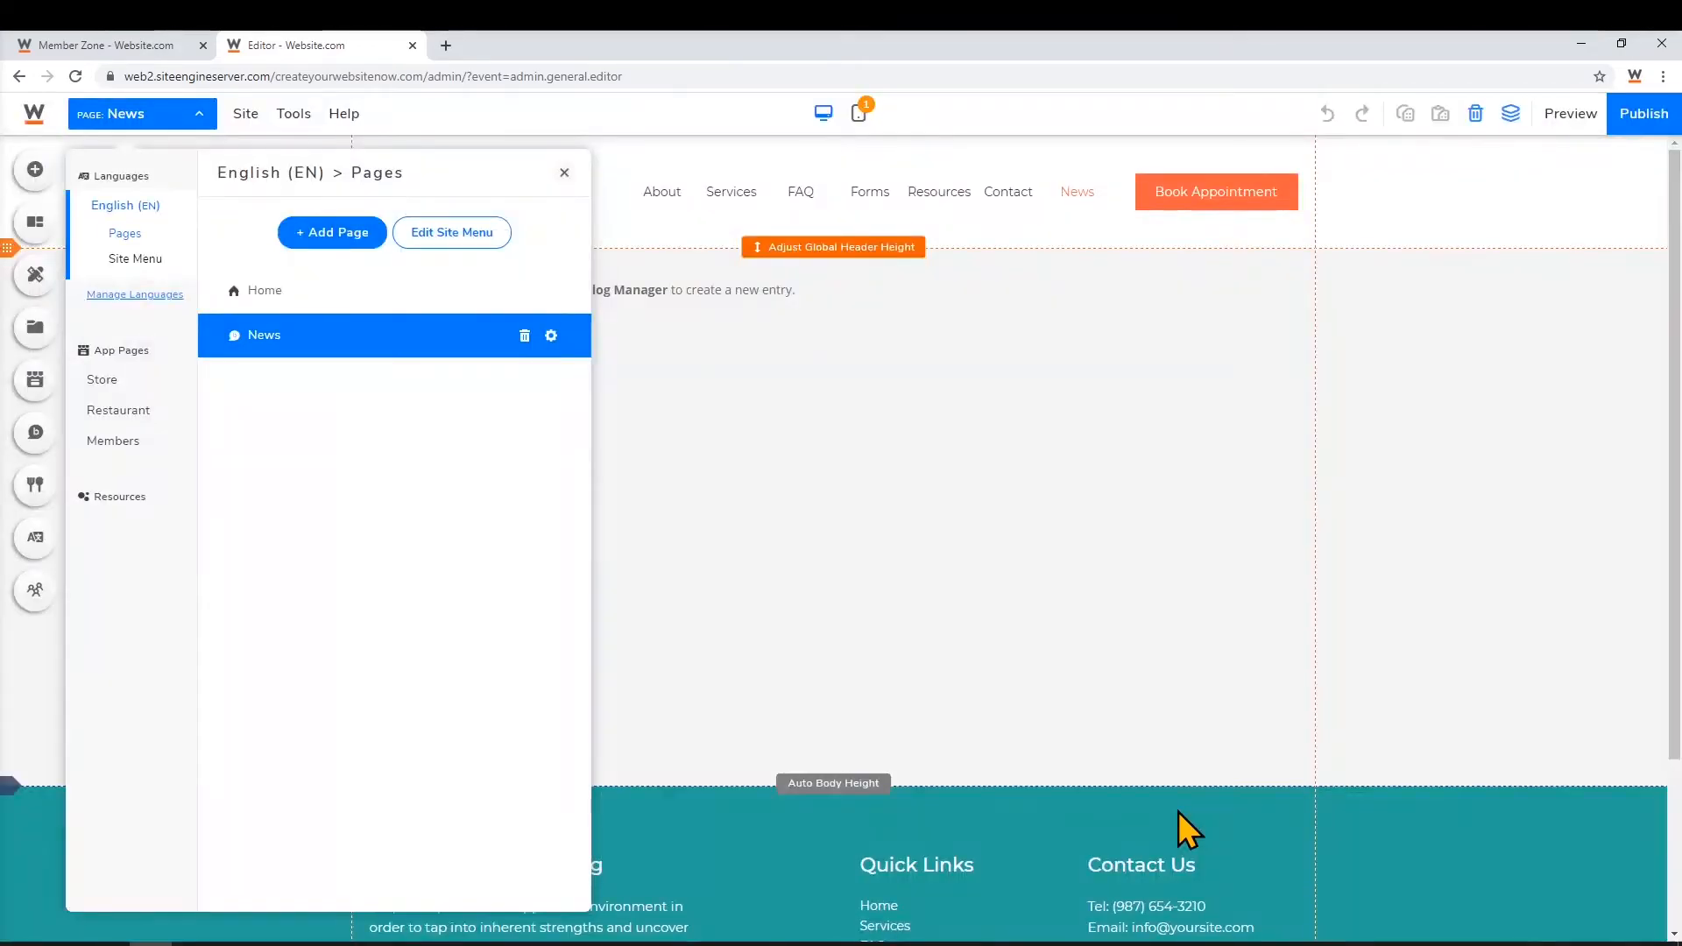
{"action": "left_click", "coordinate": [564, 174]}
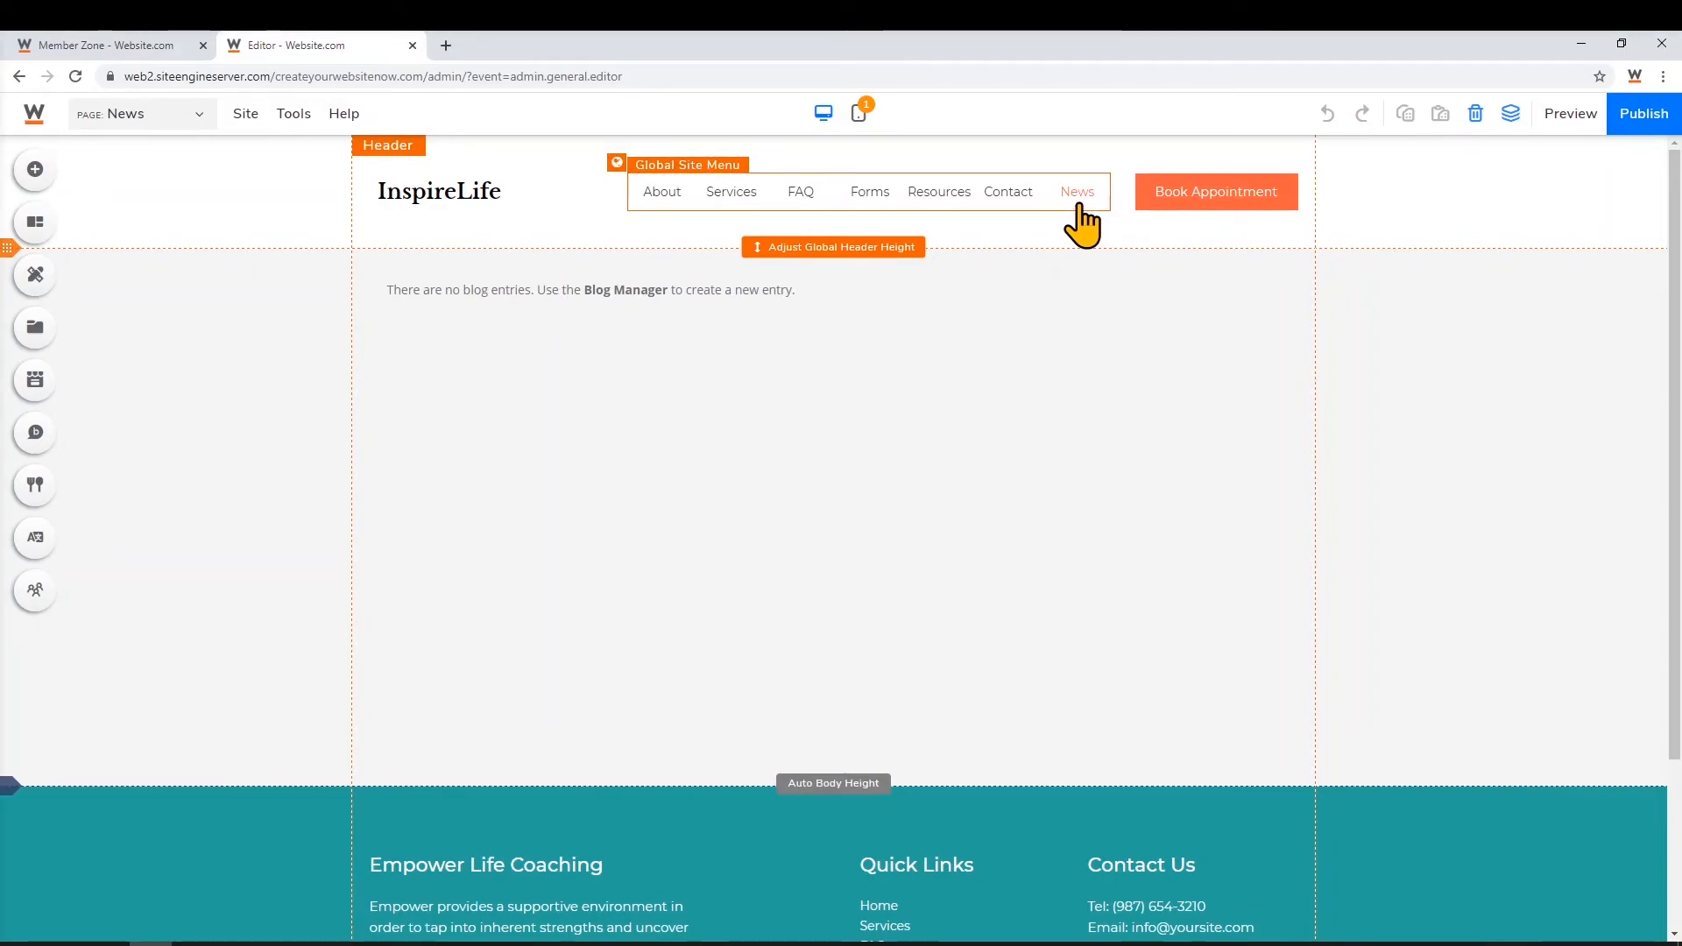
Cancel a new blog entry so the News blog stays empty, then list the site pages
{"action": "left_click", "coordinate": [49, 438]}
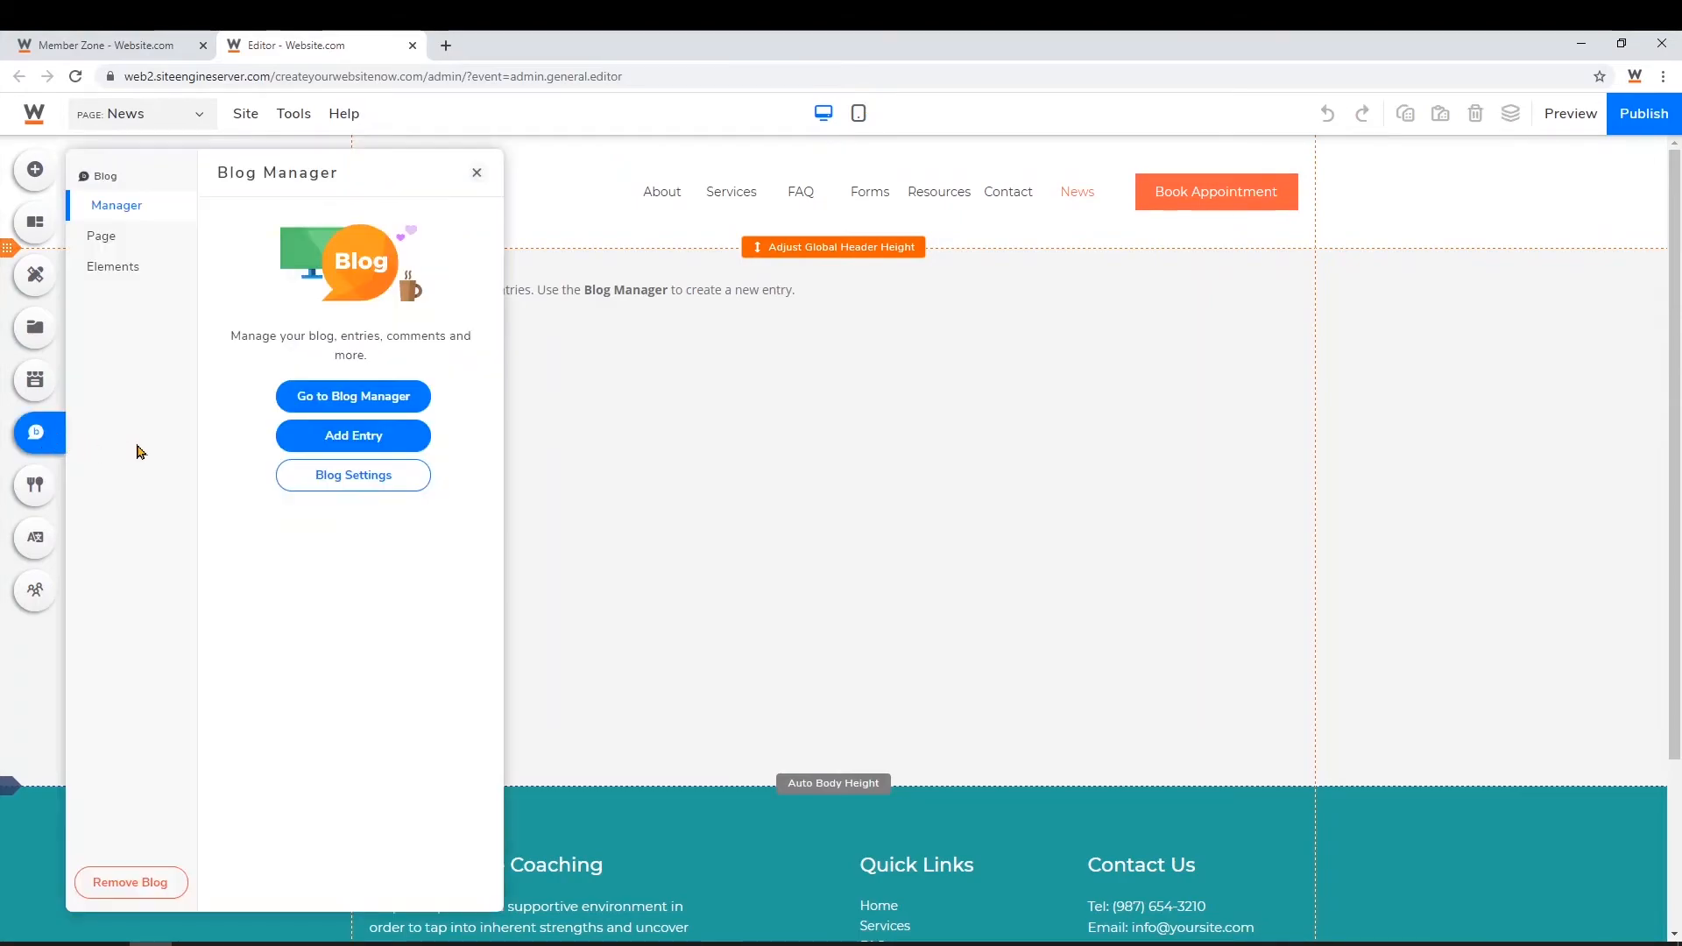
{"action": "left_click", "coordinate": [361, 438]}
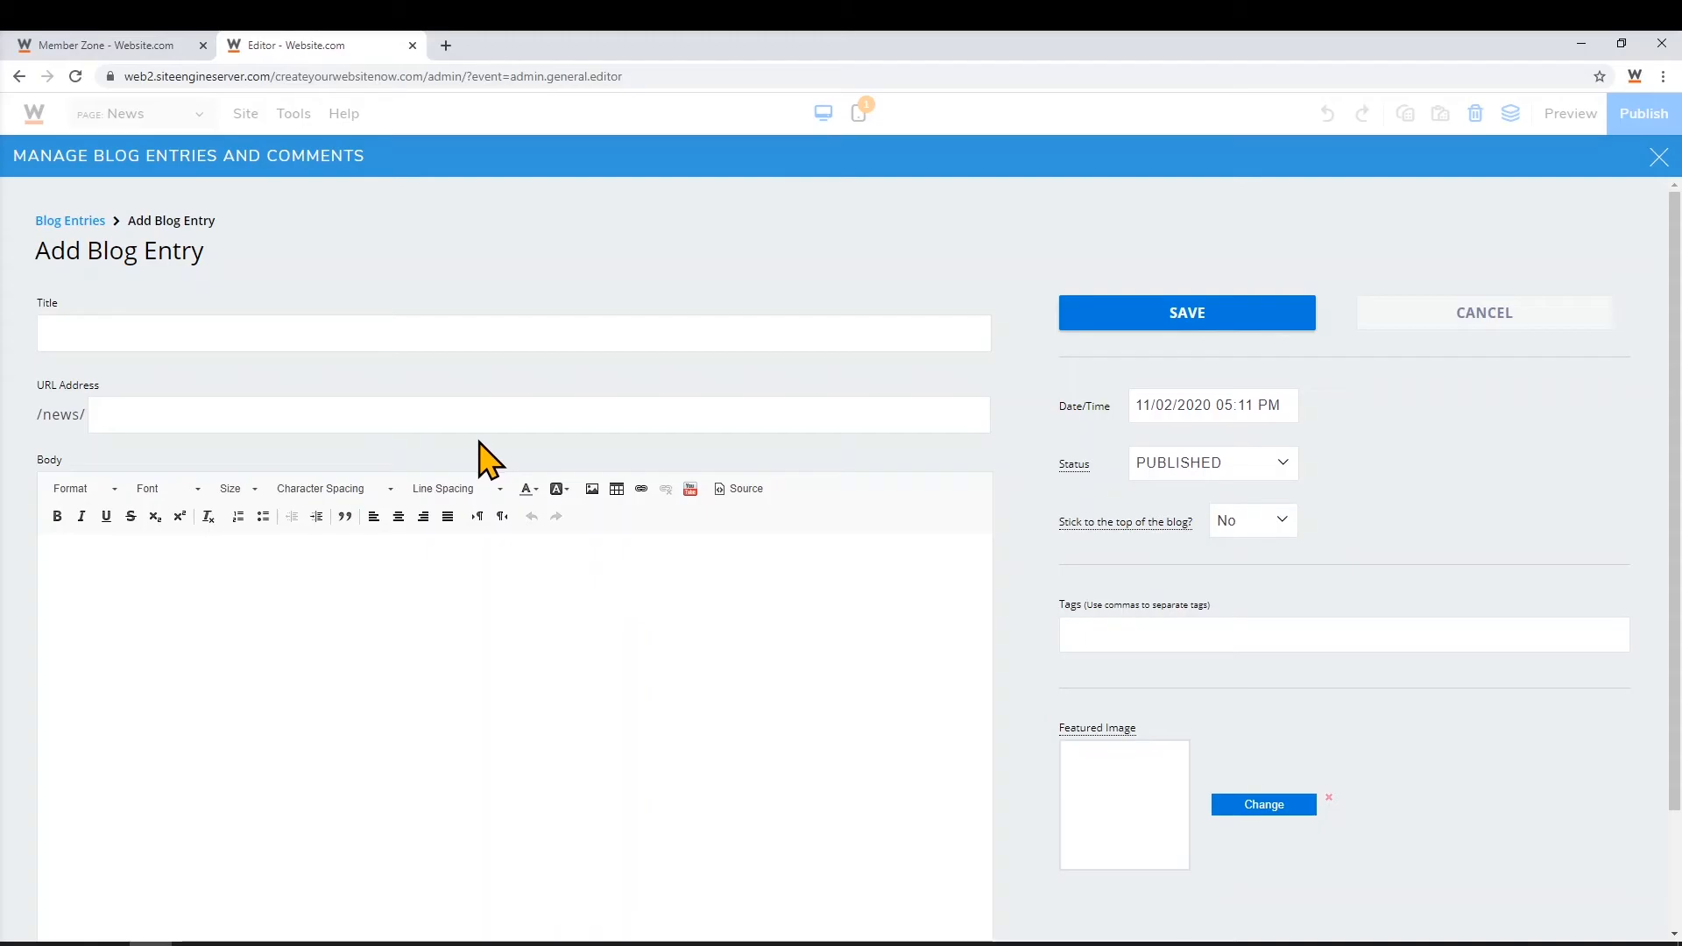
{"action": "left_click", "coordinate": [1566, 340]}
{"action": "left_click", "coordinate": [1658, 157]}
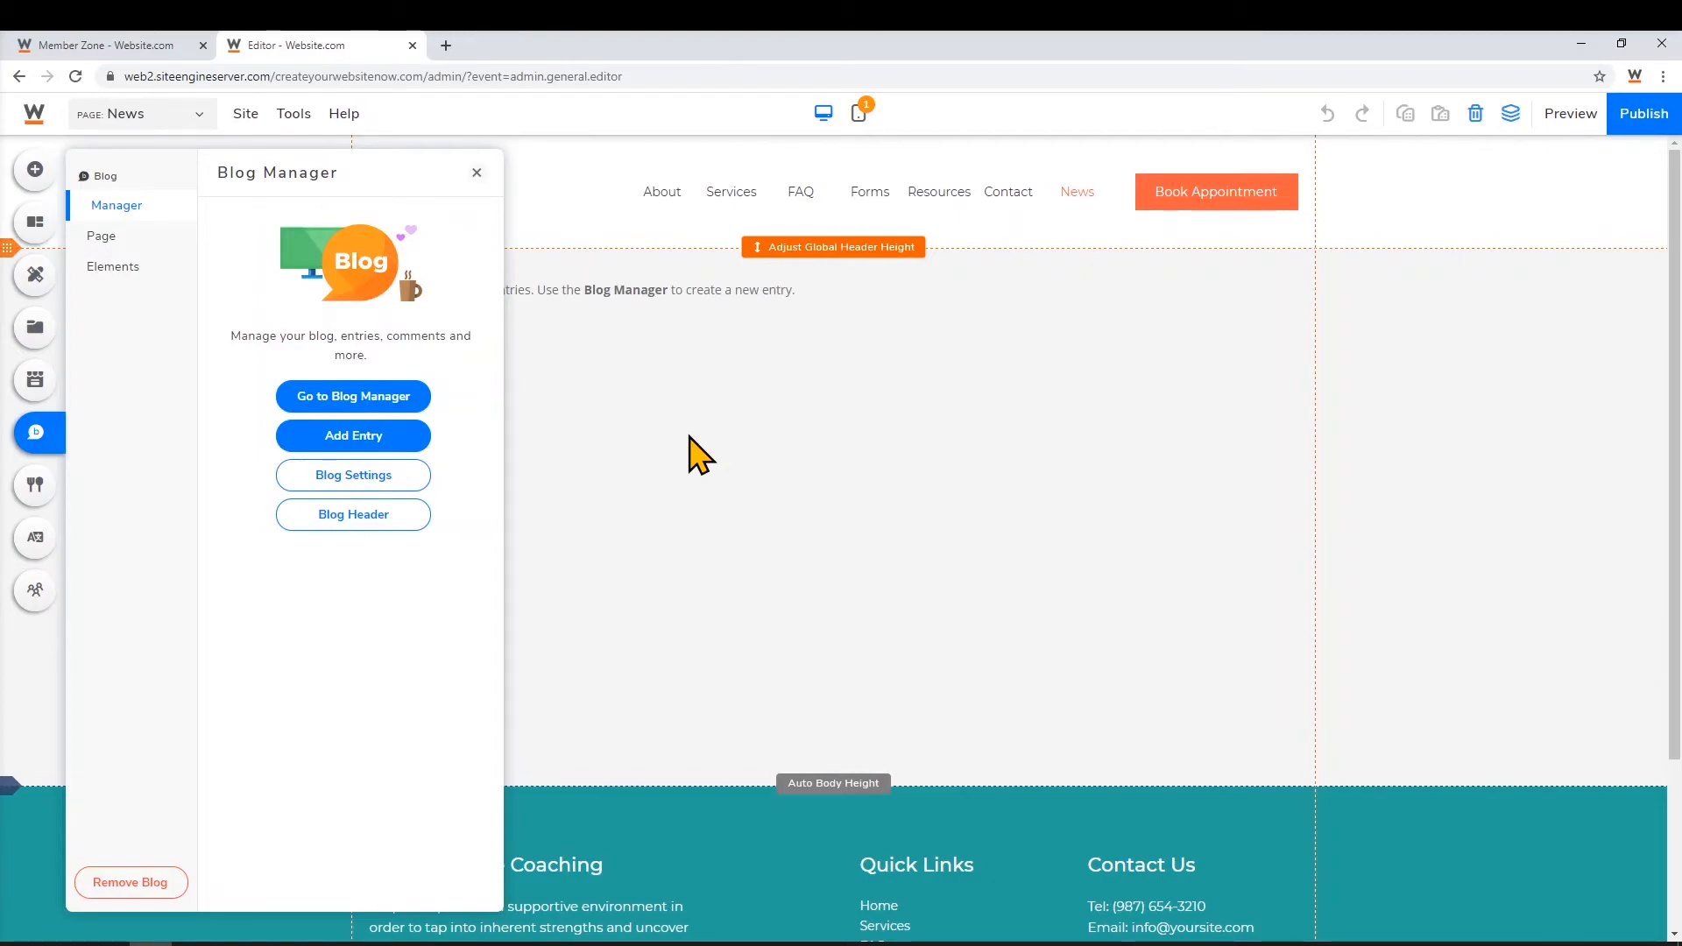
{"action": "left_click", "coordinate": [192, 114]}
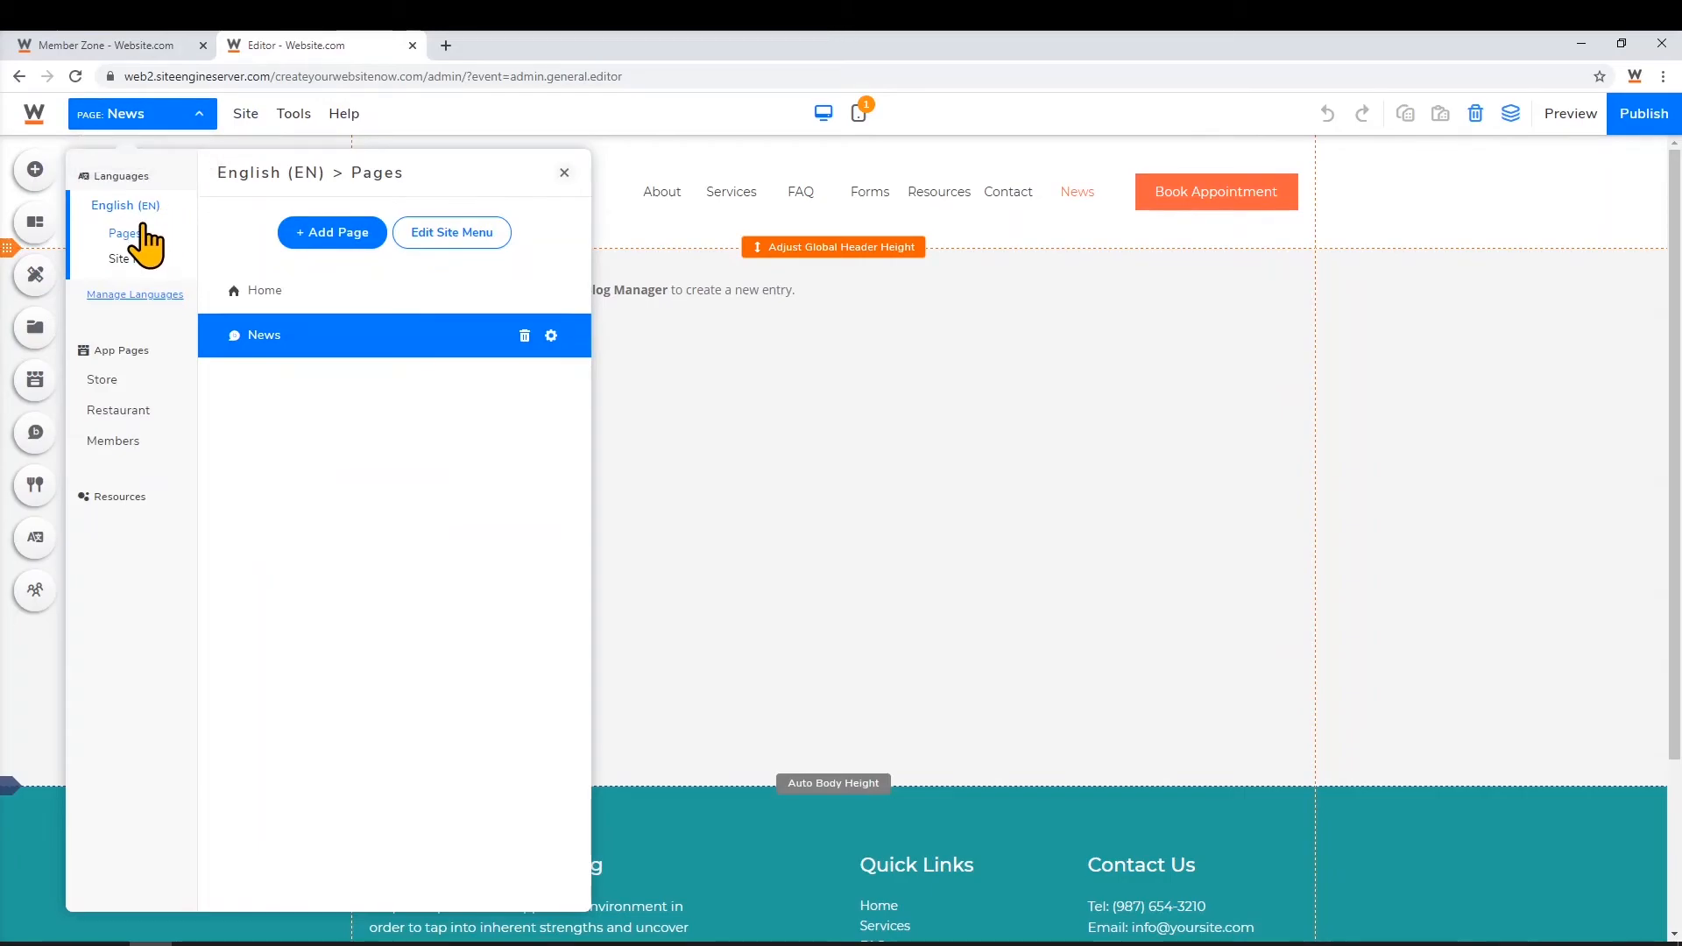
Switch to the Home page and show its mobile layout, dismissing the notifications
{"action": "left_click", "coordinate": [288, 291]}
{"action": "left_click", "coordinate": [565, 173]}
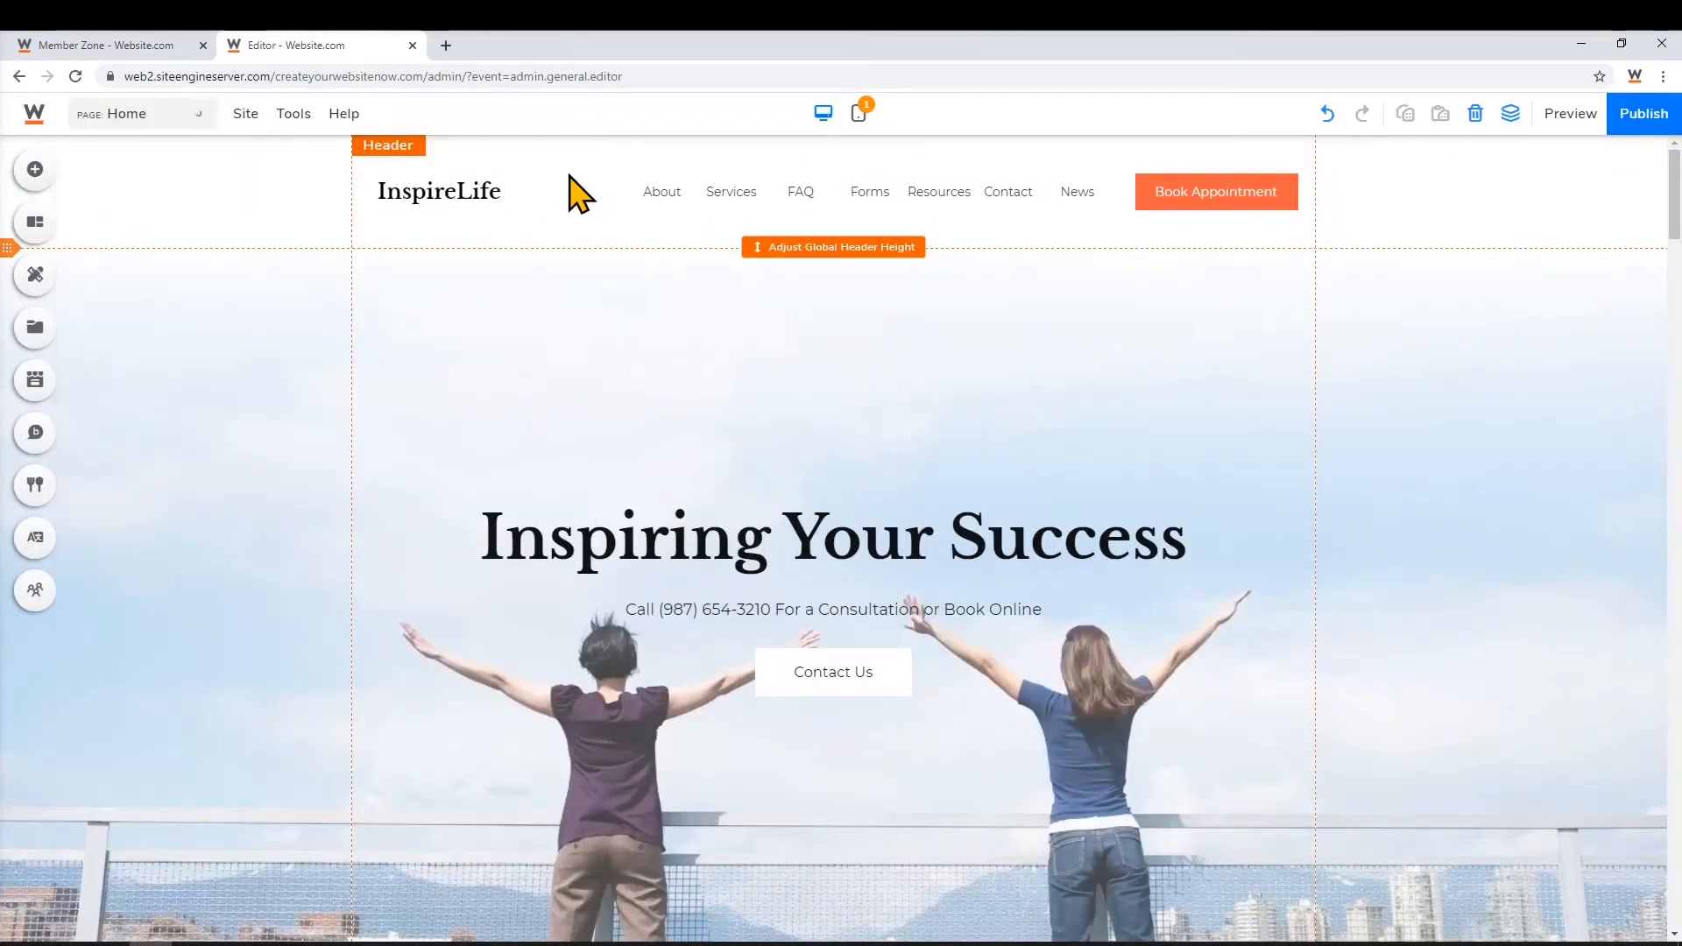
{"action": "left_click", "coordinate": [859, 116]}
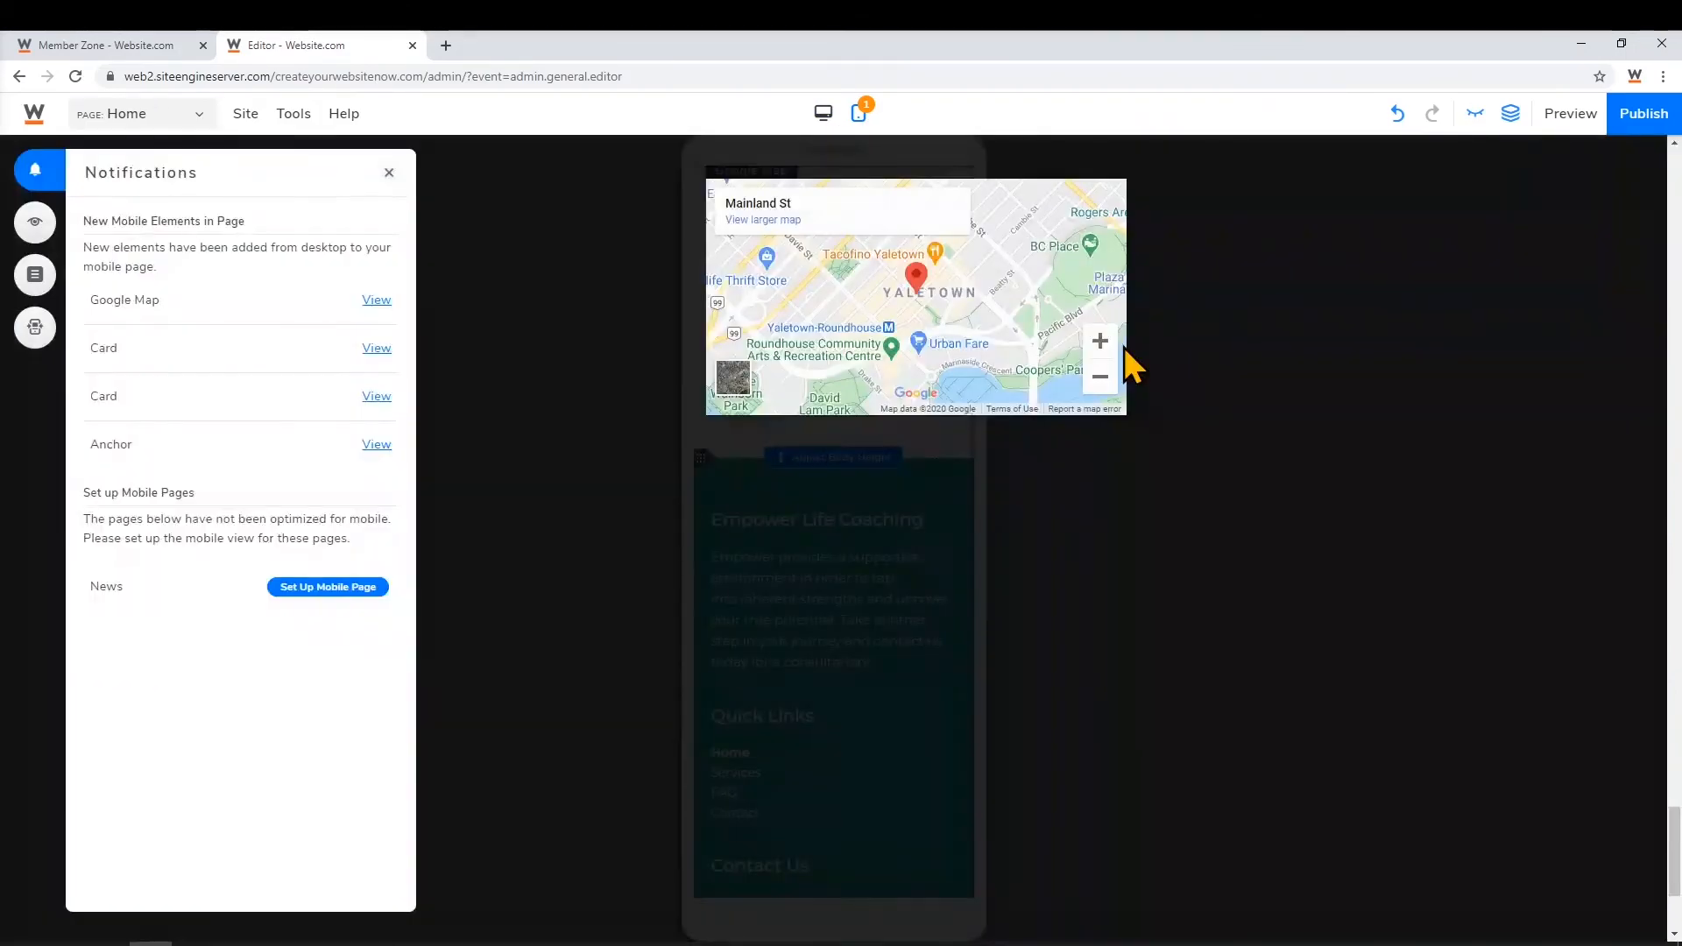
{"action": "left_click", "coordinate": [389, 173]}
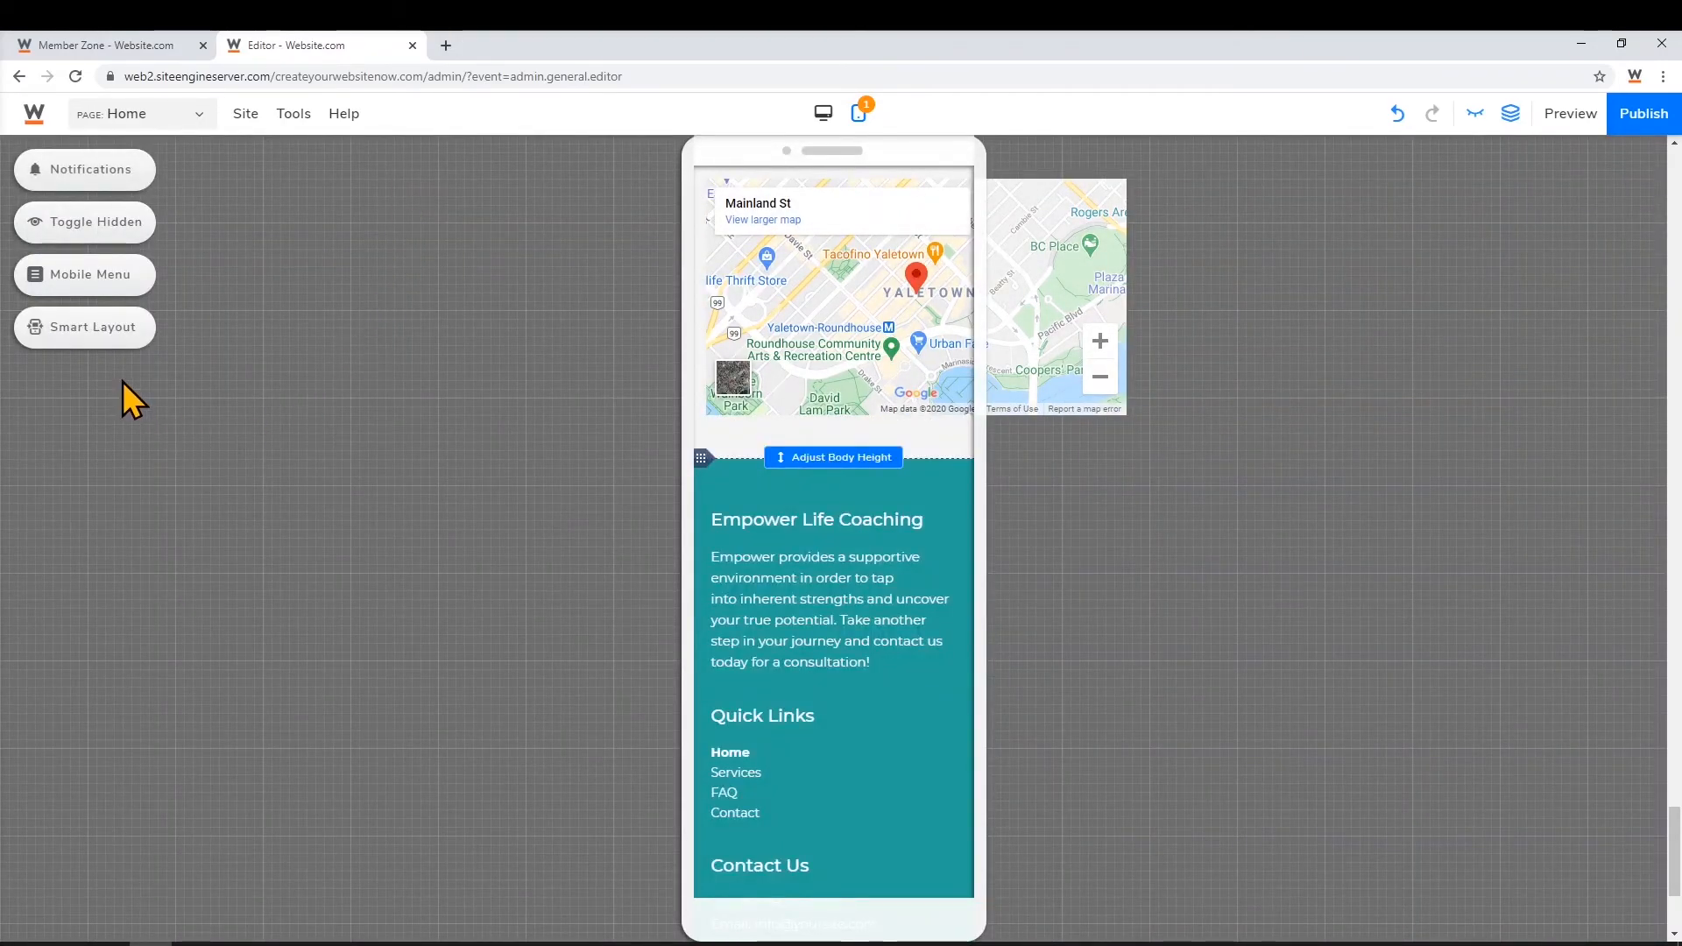
Apply Smart Layout to the Home page and move the stray image off the phone
{"action": "left_click", "coordinate": [97, 337]}
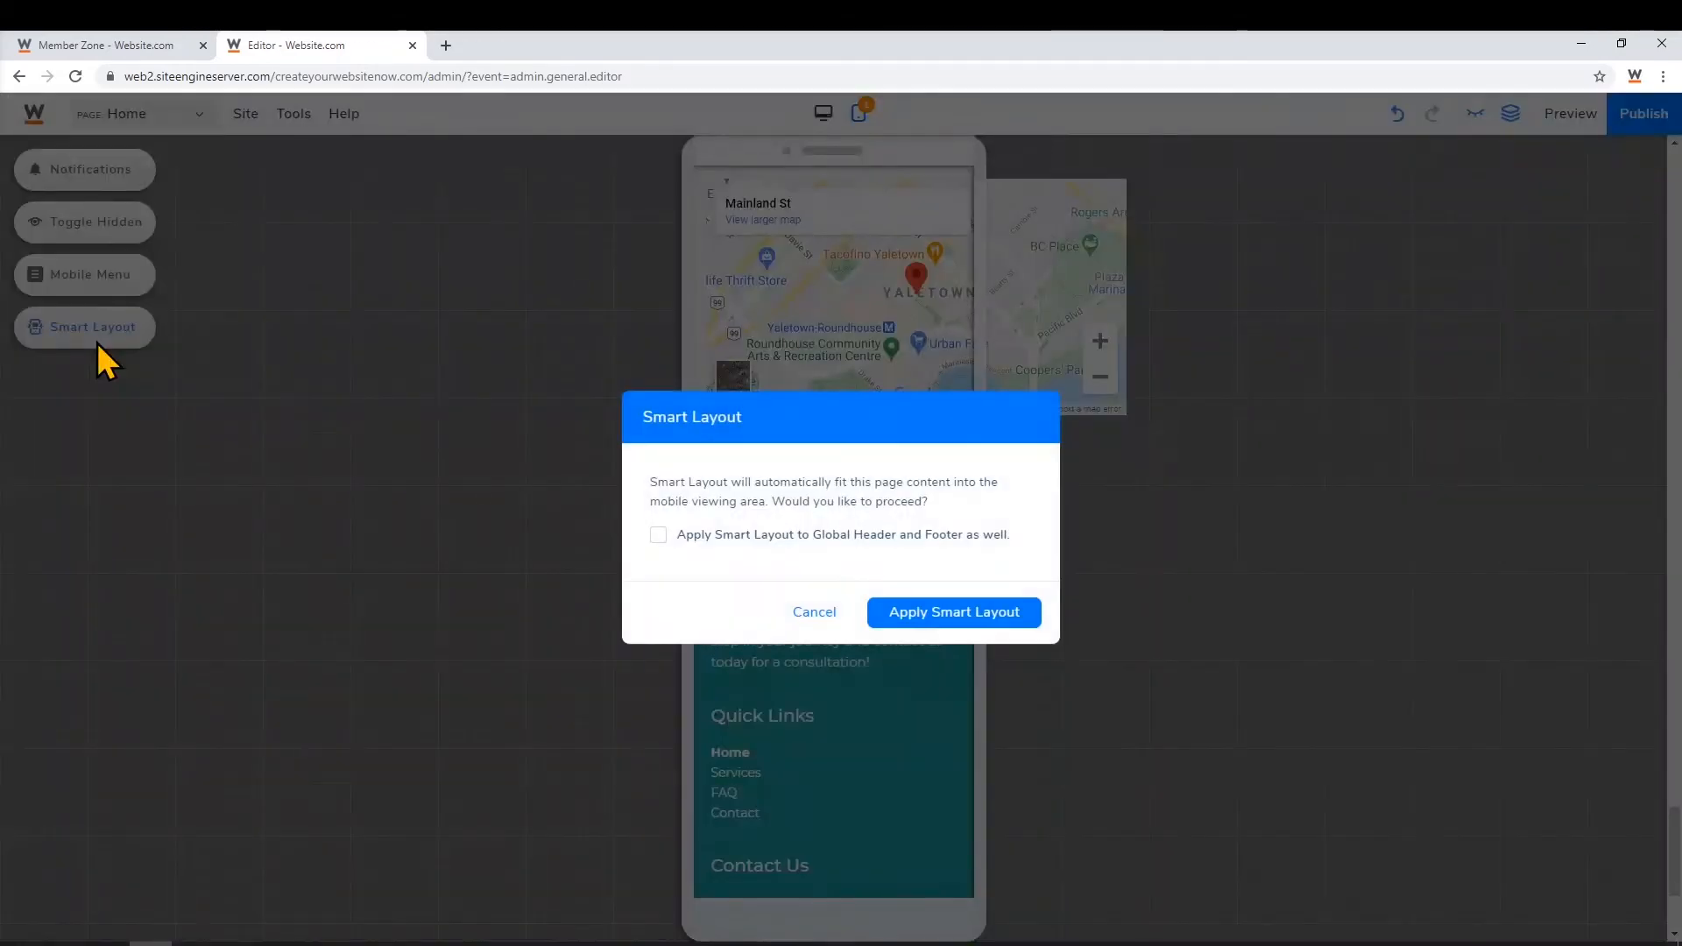
{"action": "left_click", "coordinate": [1036, 618]}
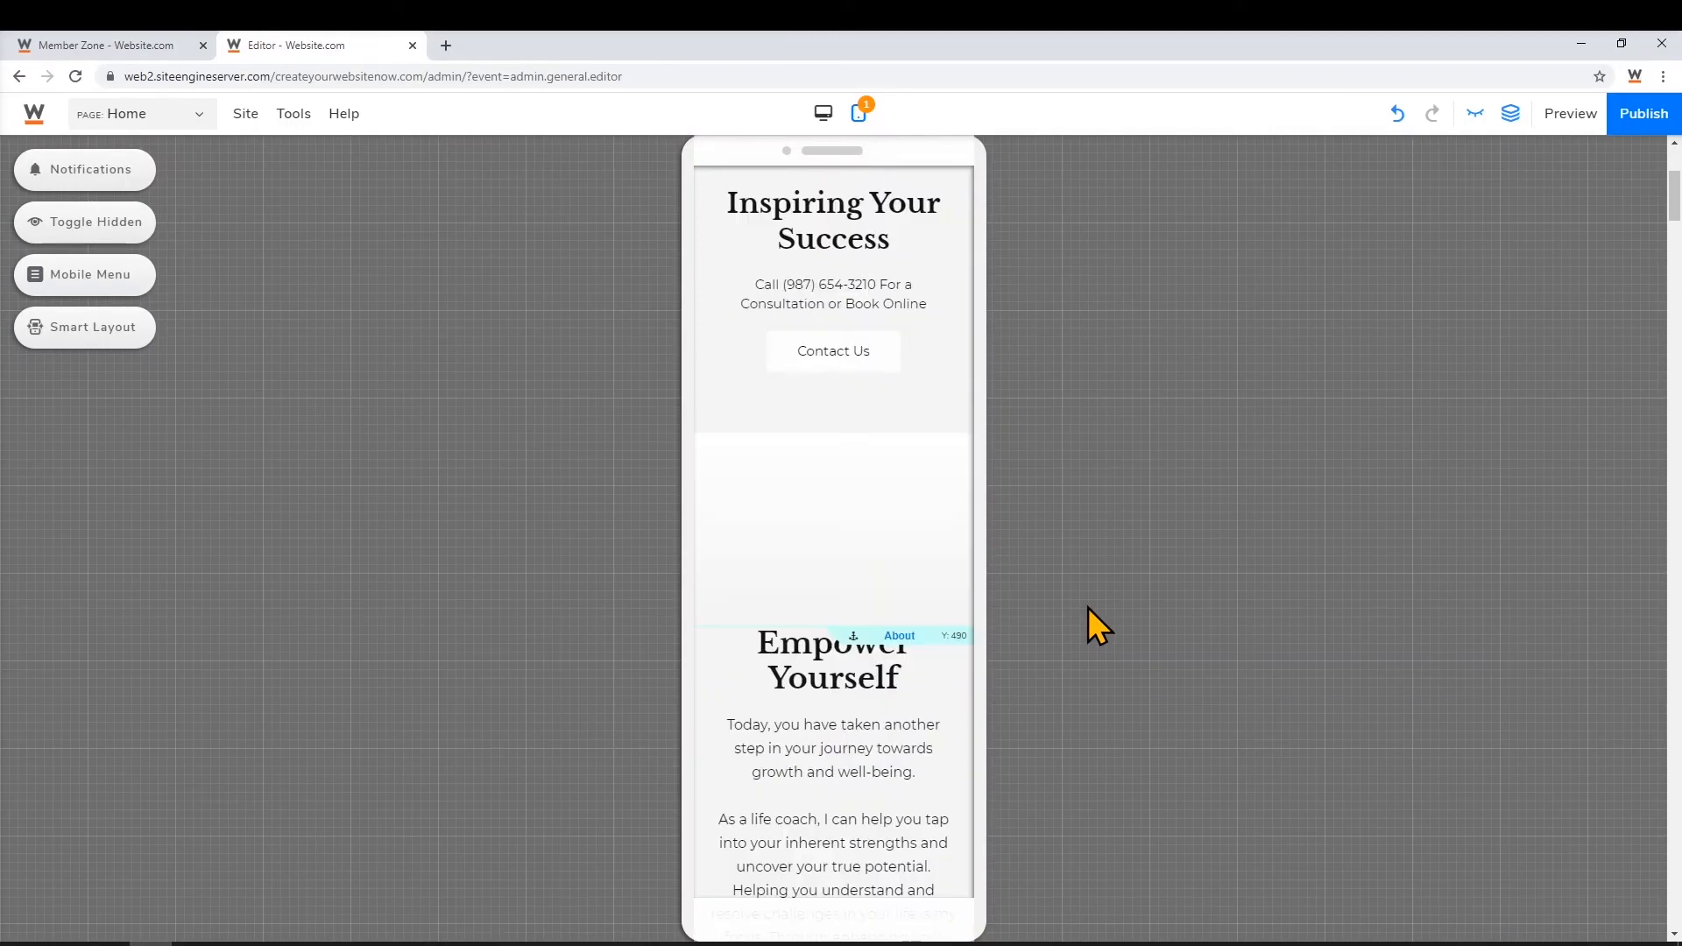
{"action": "left_click_drag", "start_coordinate": [854, 477], "coordinate": [1221, 451]}
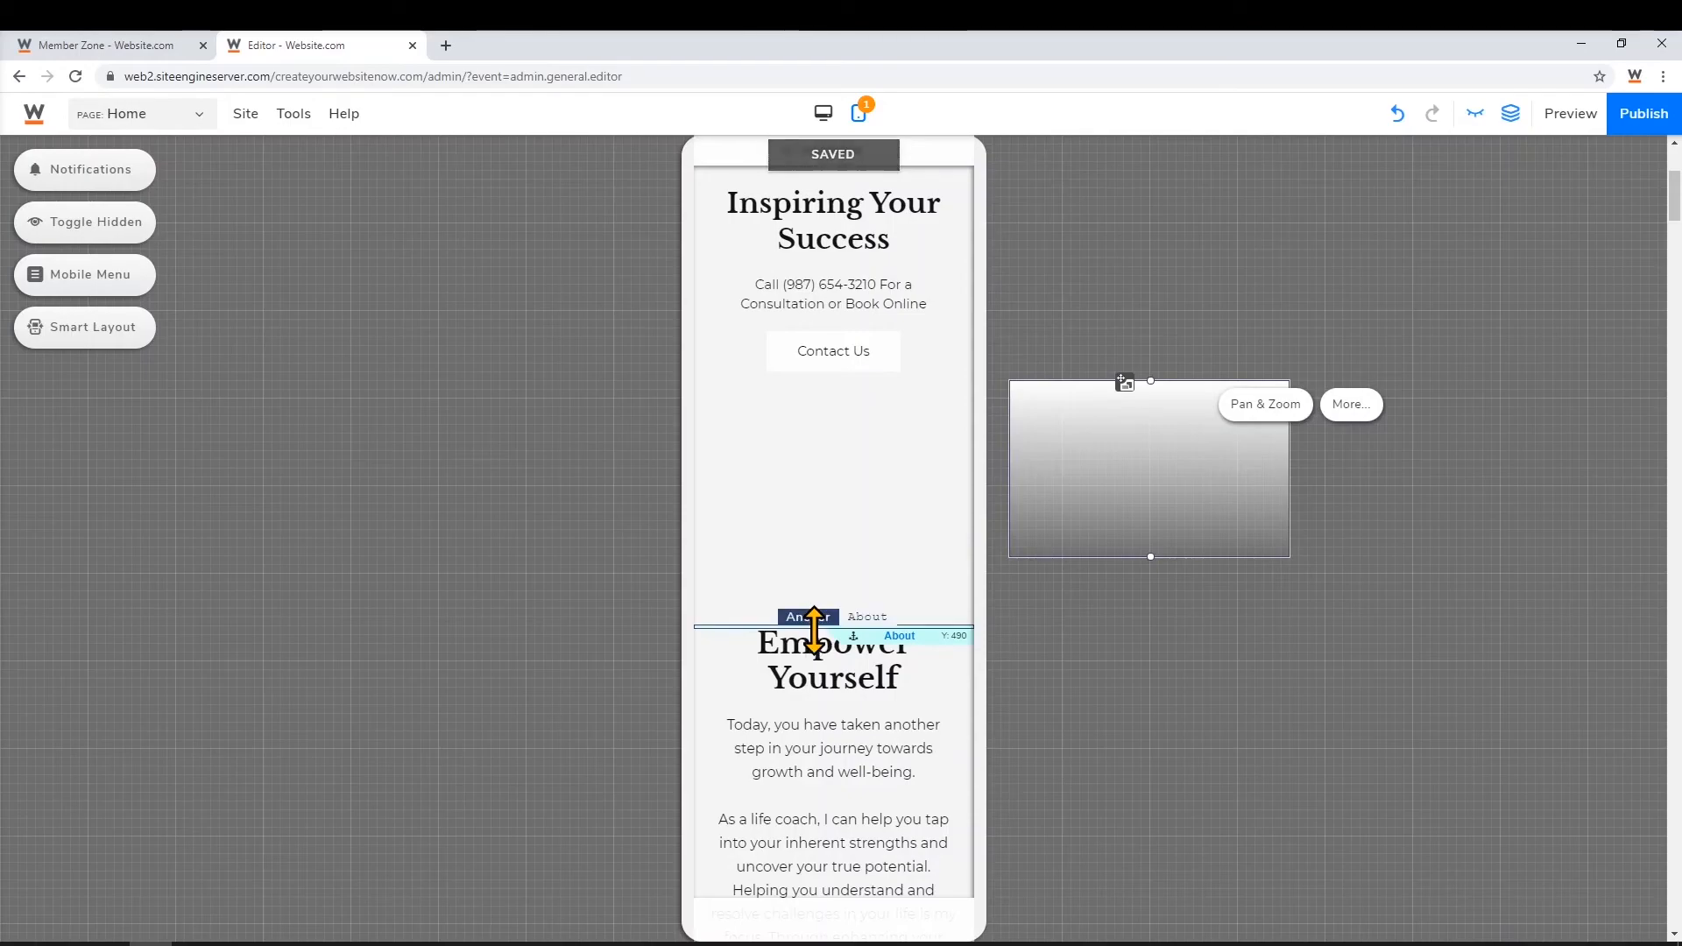
Move the sections up so the Empower Yourself heading sits directly below the hero photo
{"action": "left_click_drag", "start_coordinate": [957, 628], "coordinate": [924, 403]}
{"action": "scroll", "coordinate": [1112, 438], "scroll_direction": "up", "scroll_amount": 4}
{"action": "left_click_drag", "start_coordinate": [842, 568], "coordinate": [834, 377]}
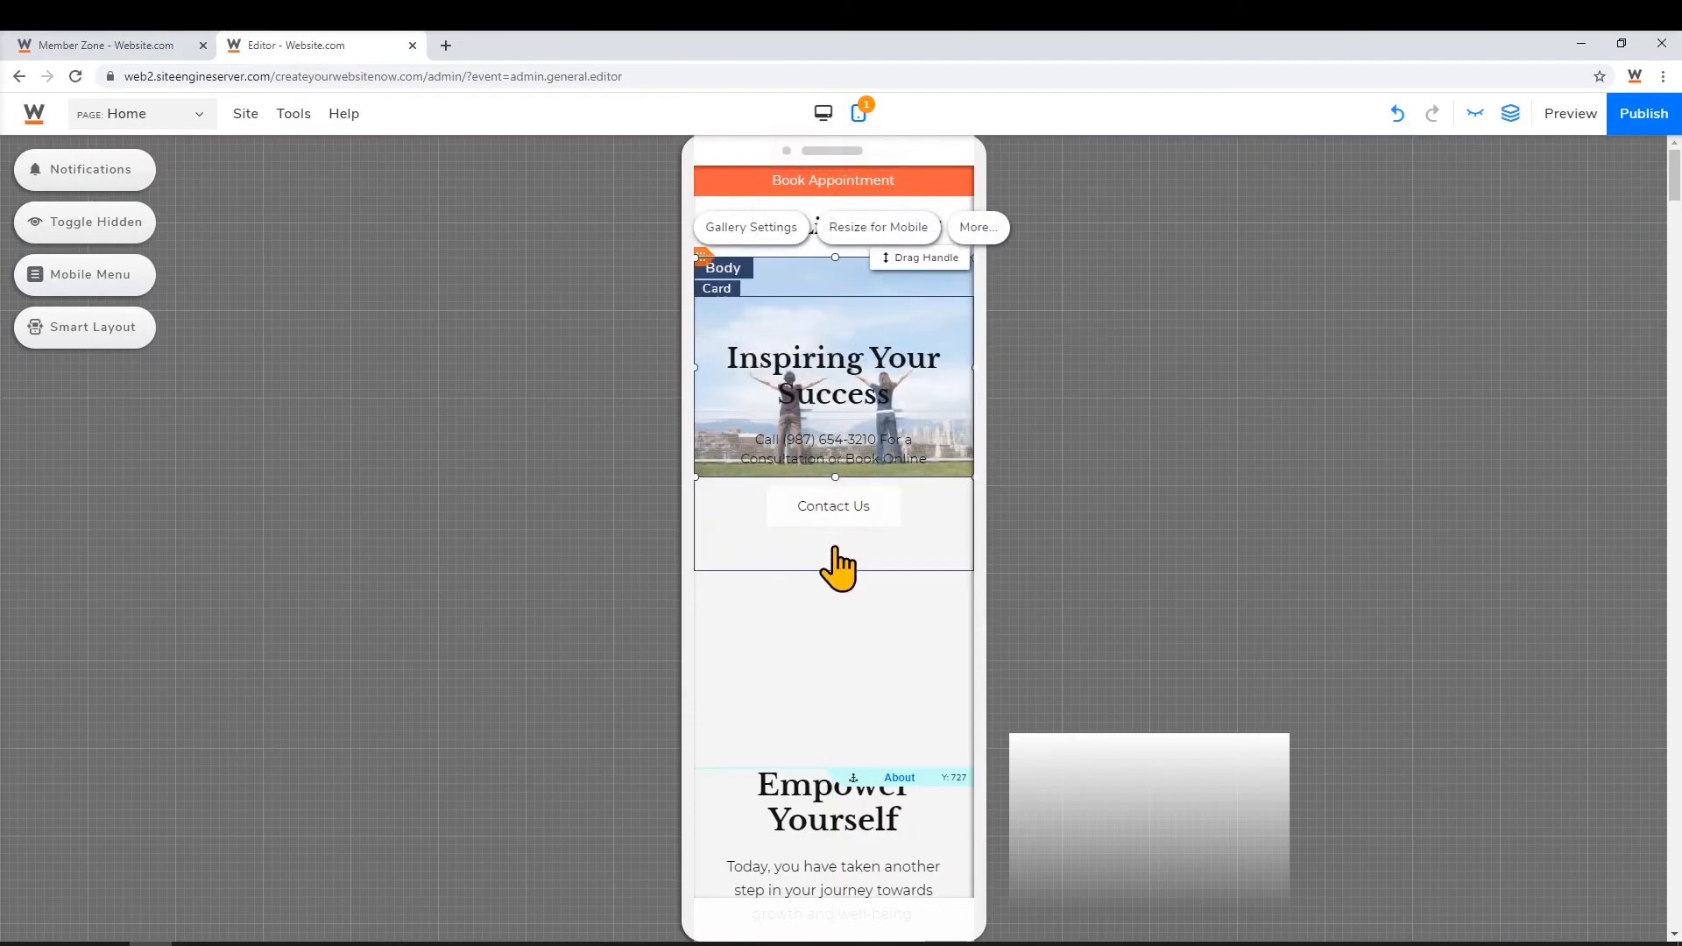
{"action": "left_click", "coordinate": [821, 782]}
{"action": "left_click_drag", "start_coordinate": [914, 768], "coordinate": [915, 637]}
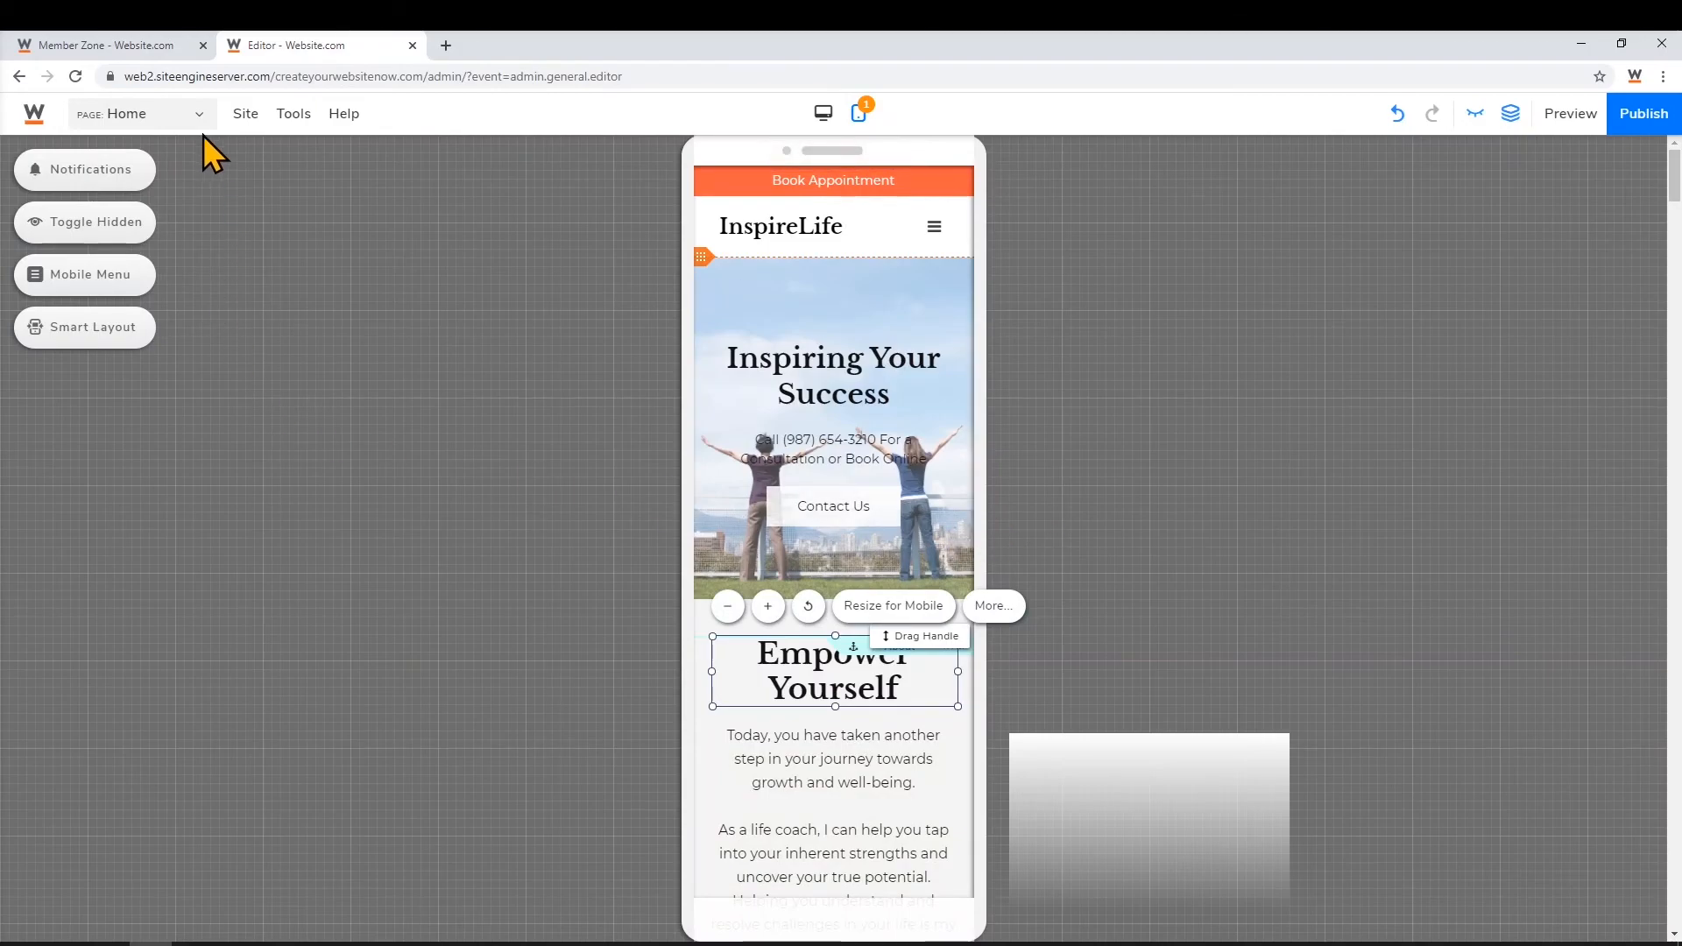
{"action": "left_click", "coordinate": [194, 114]}
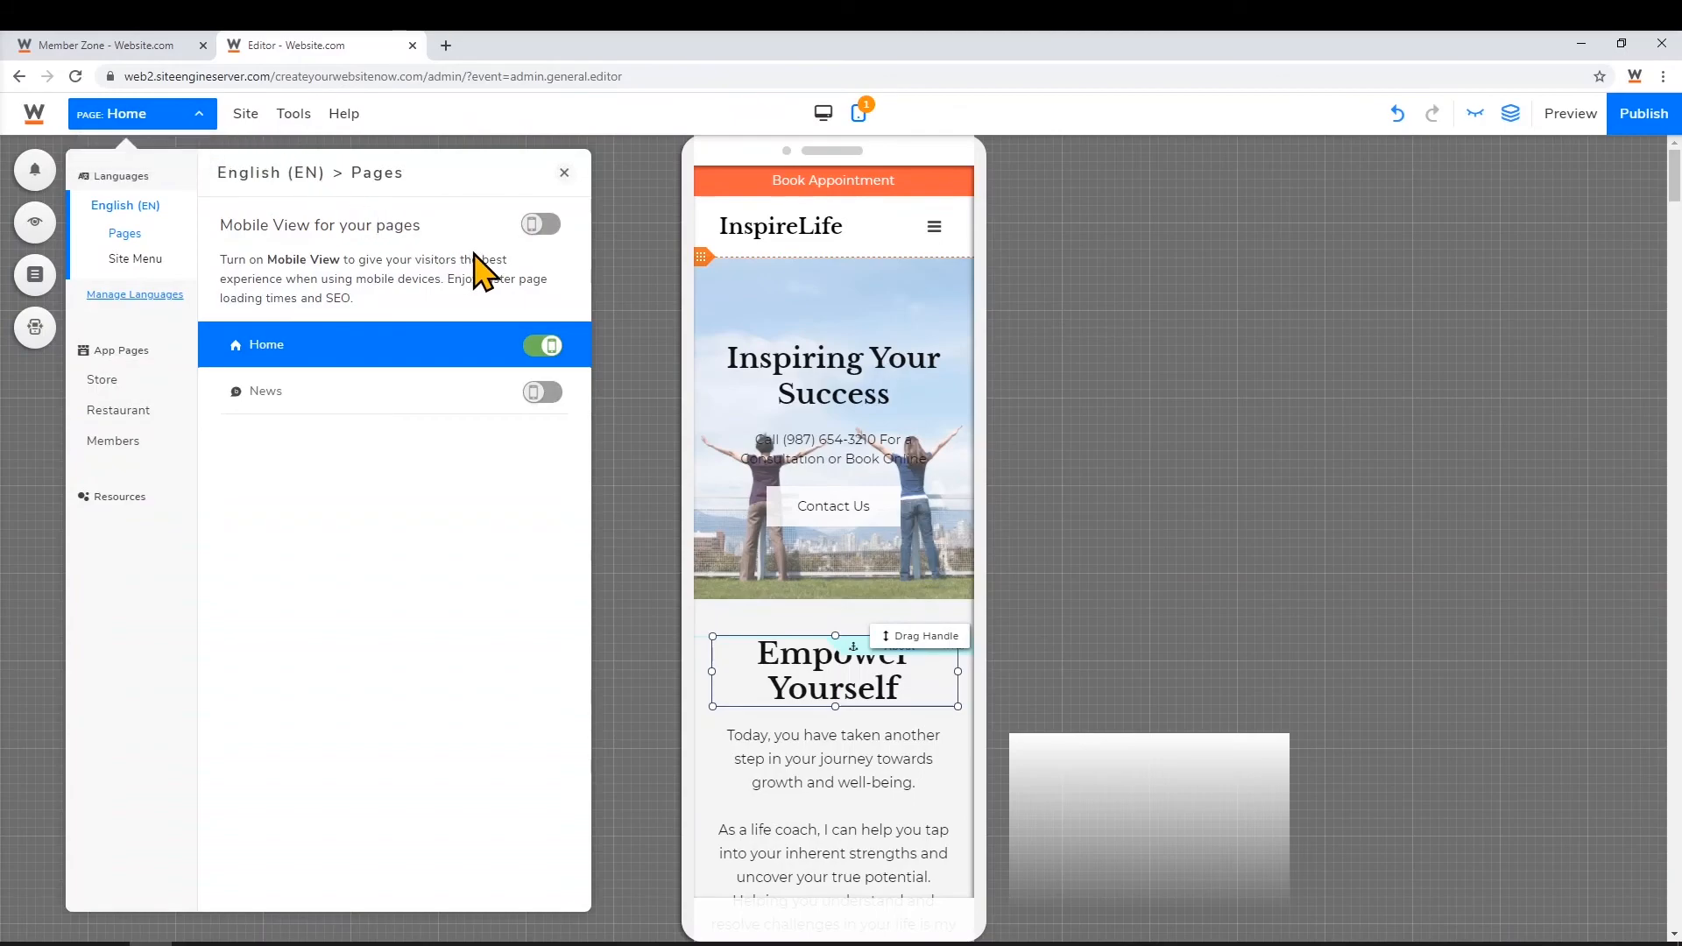
Switch to the News page's mobile view and bring up publishing with Home and News ticked
{"action": "left_click", "coordinate": [545, 391]}
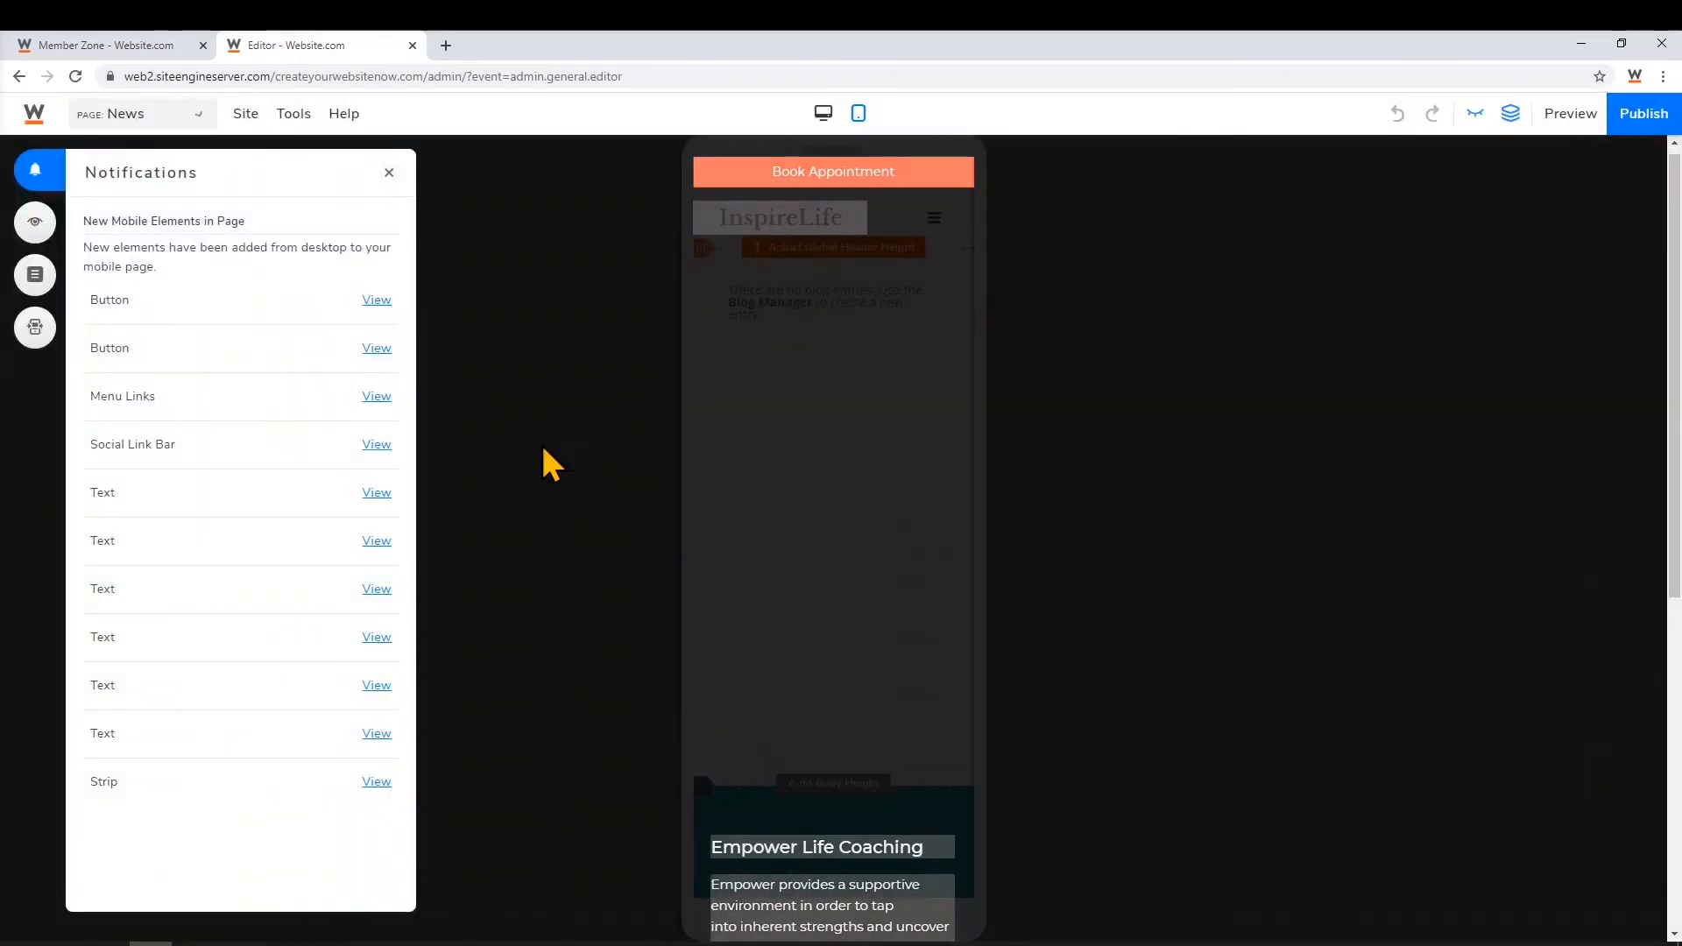
{"action": "left_click", "coordinate": [543, 449]}
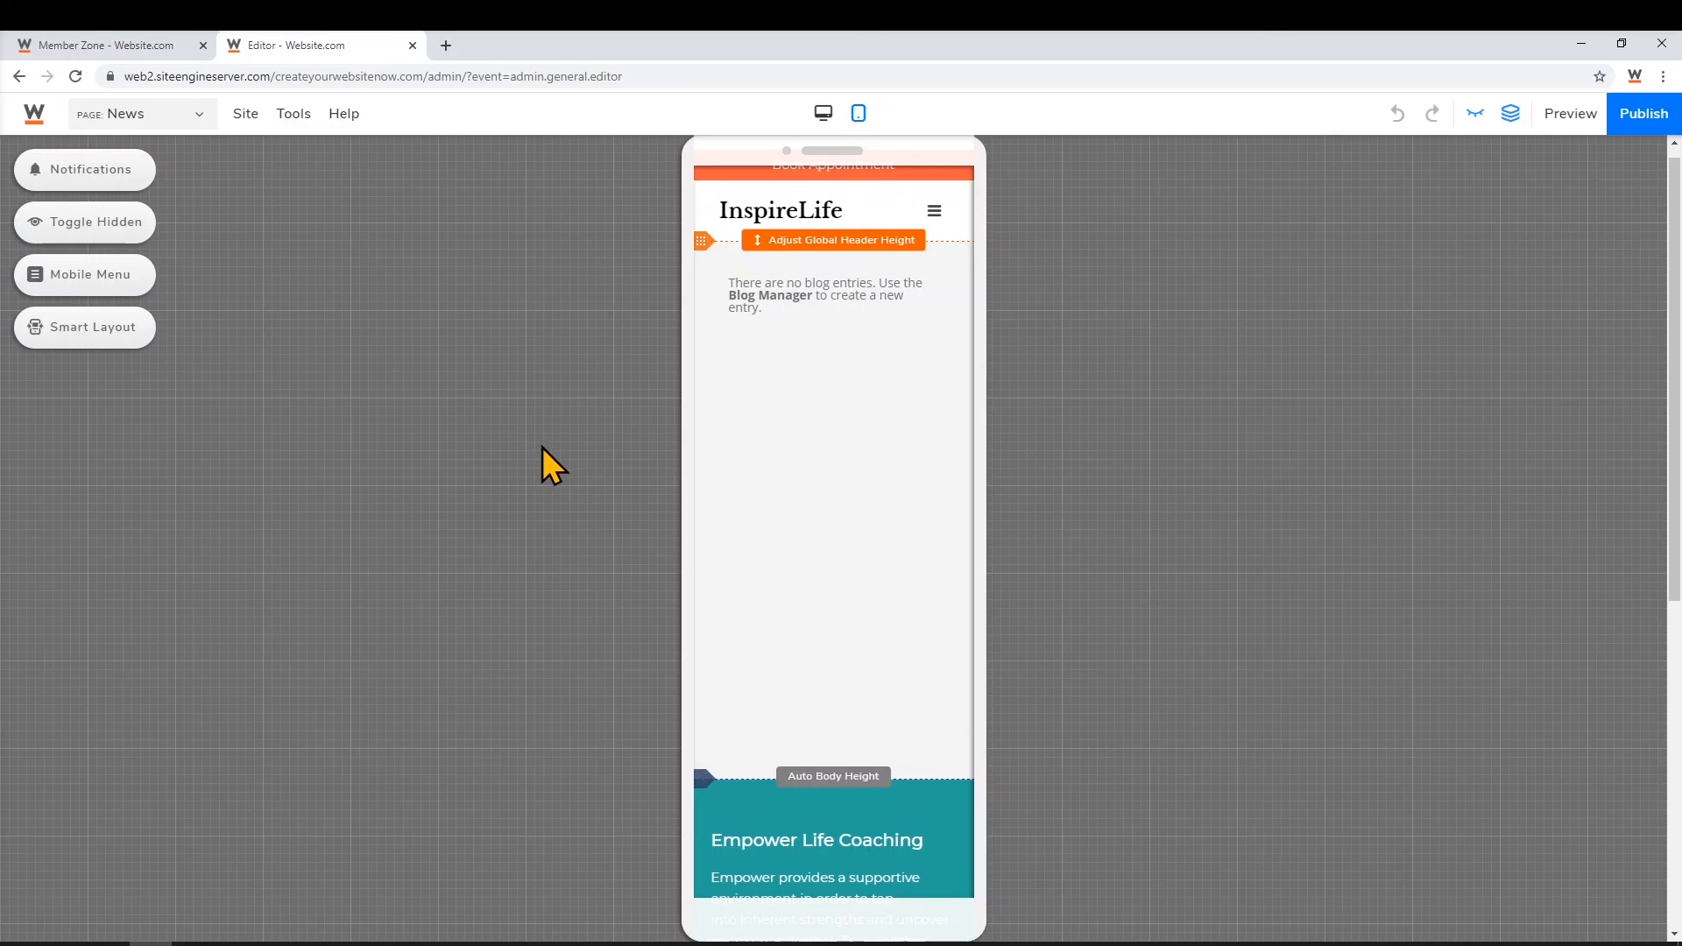
{"action": "left_click", "coordinate": [1662, 121]}
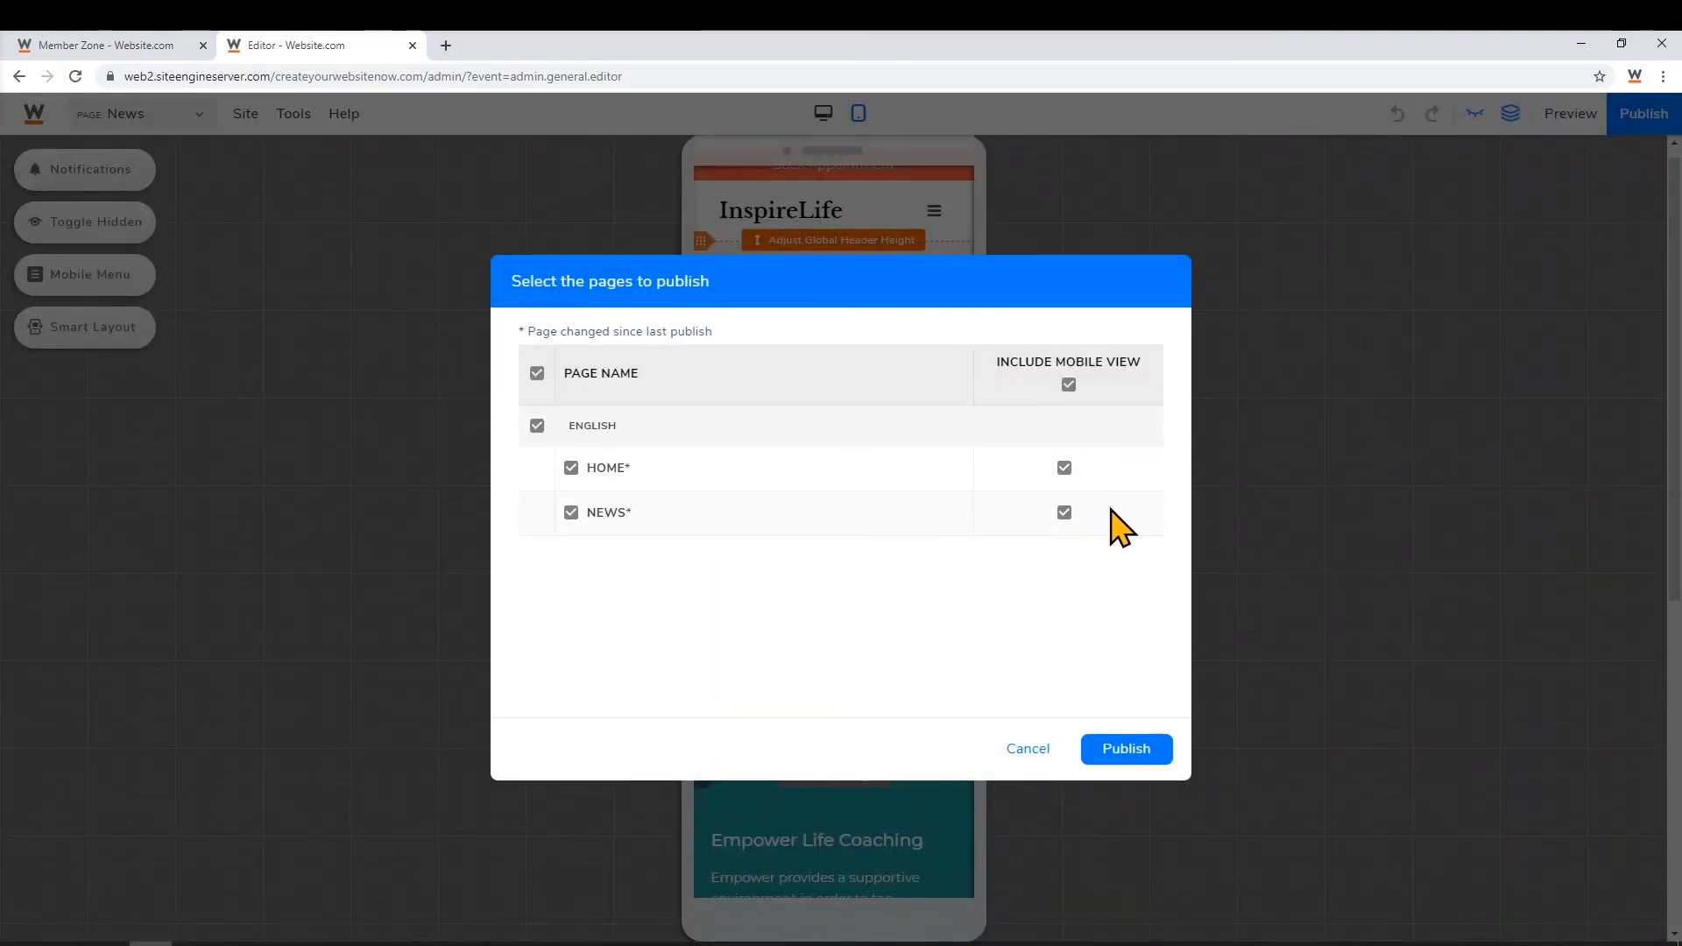
Publish the ticked Home and News pages, confirming with Publish Pages
{"action": "left_click", "coordinate": [1127, 749]}
{"action": "left_click", "coordinate": [1006, 585]}
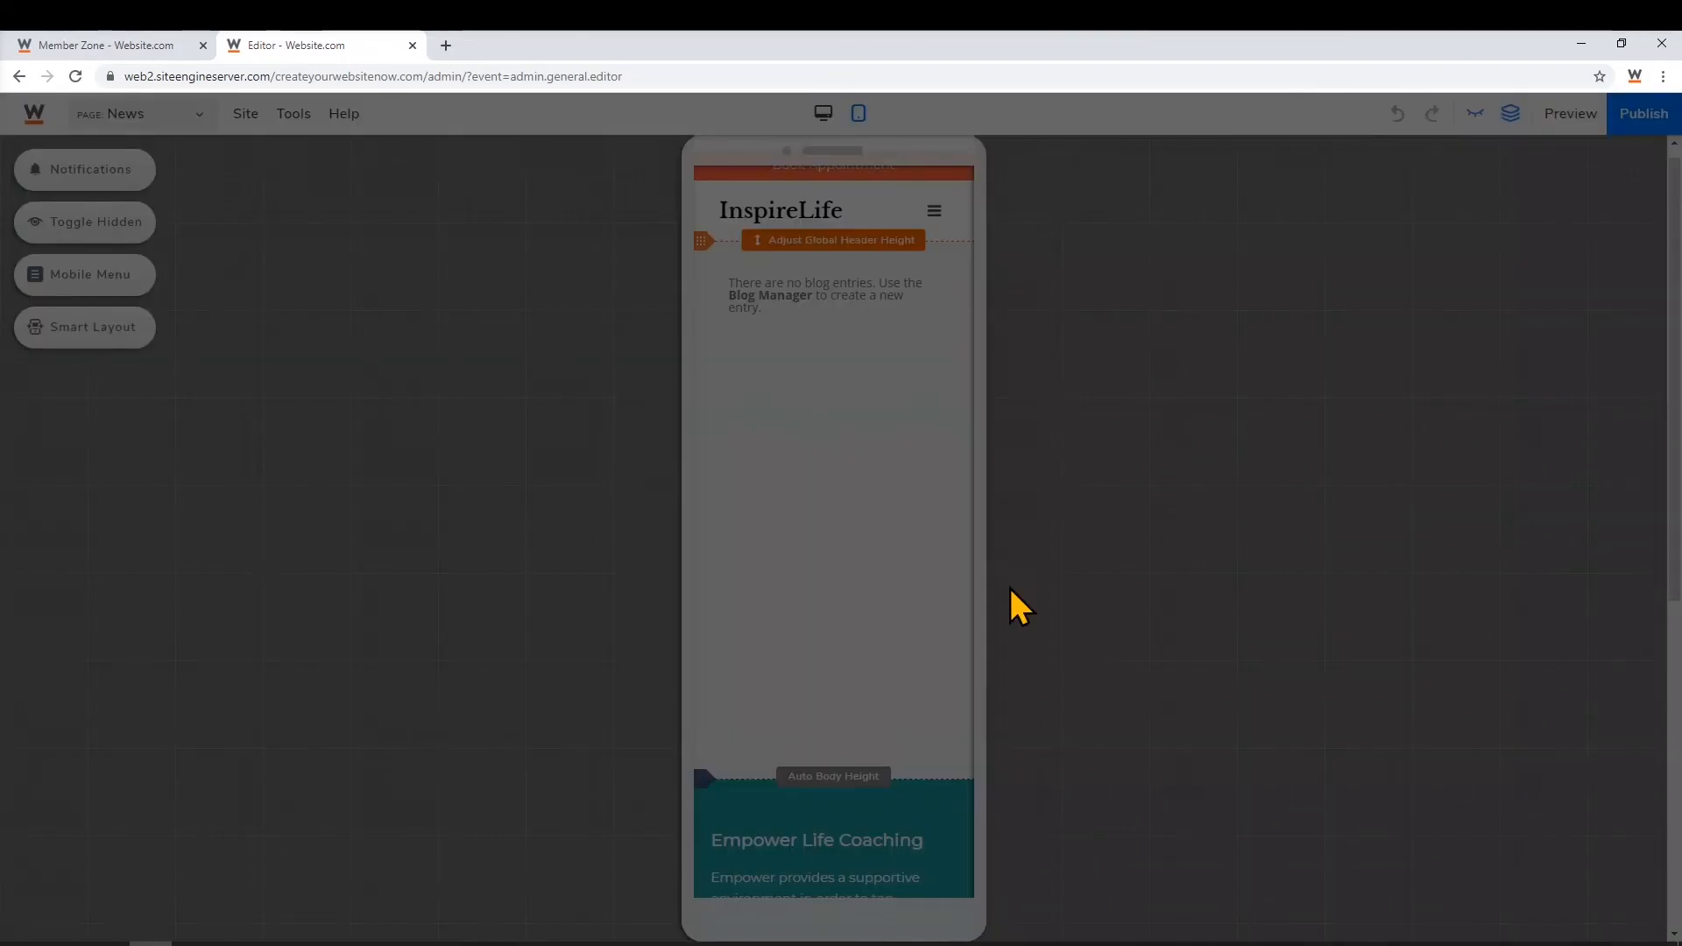